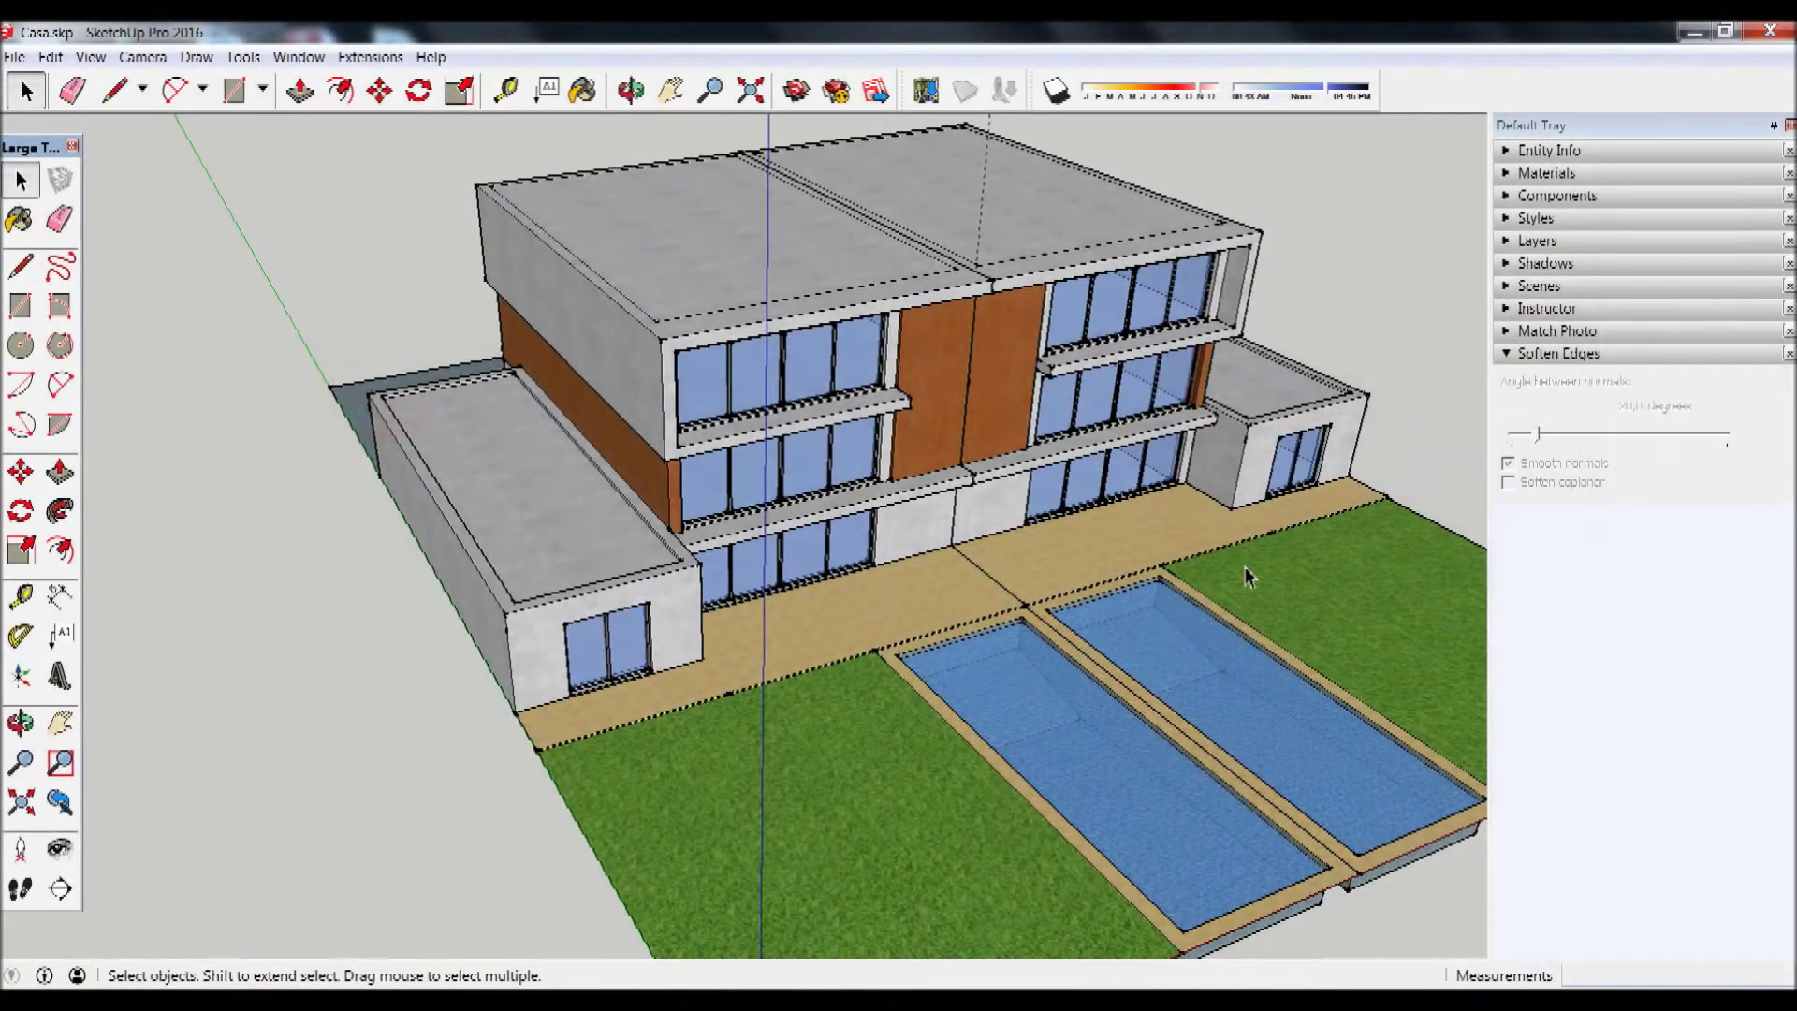
- Select the house and orbit around it to see the whole facade
{"action": "left_click", "coordinate": [1083, 669]}
{"action": "left_click", "coordinate": [202, 674]}
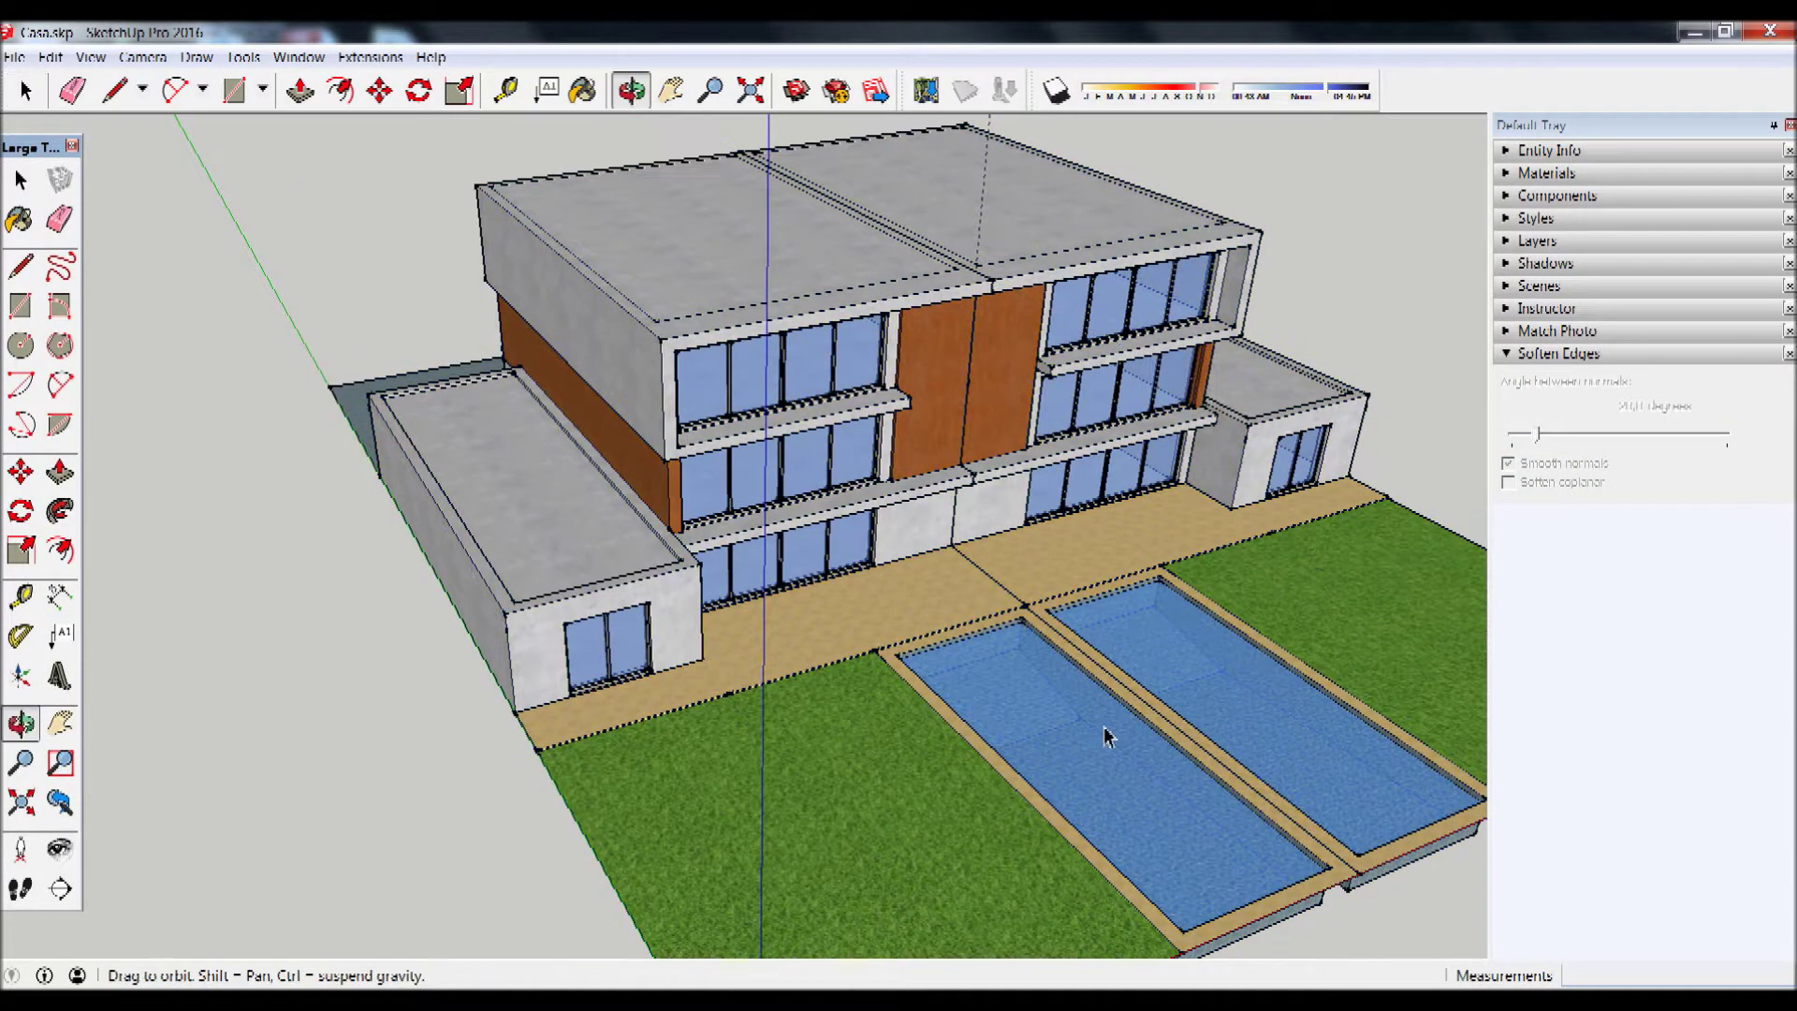
{"action": "middle_click_drag", "start_coordinate": [1103, 733], "coordinate": [823, 664]}
{"action": "scroll", "coordinate": [667, 328], "scroll_direction": "up", "scroll_amount": 3}
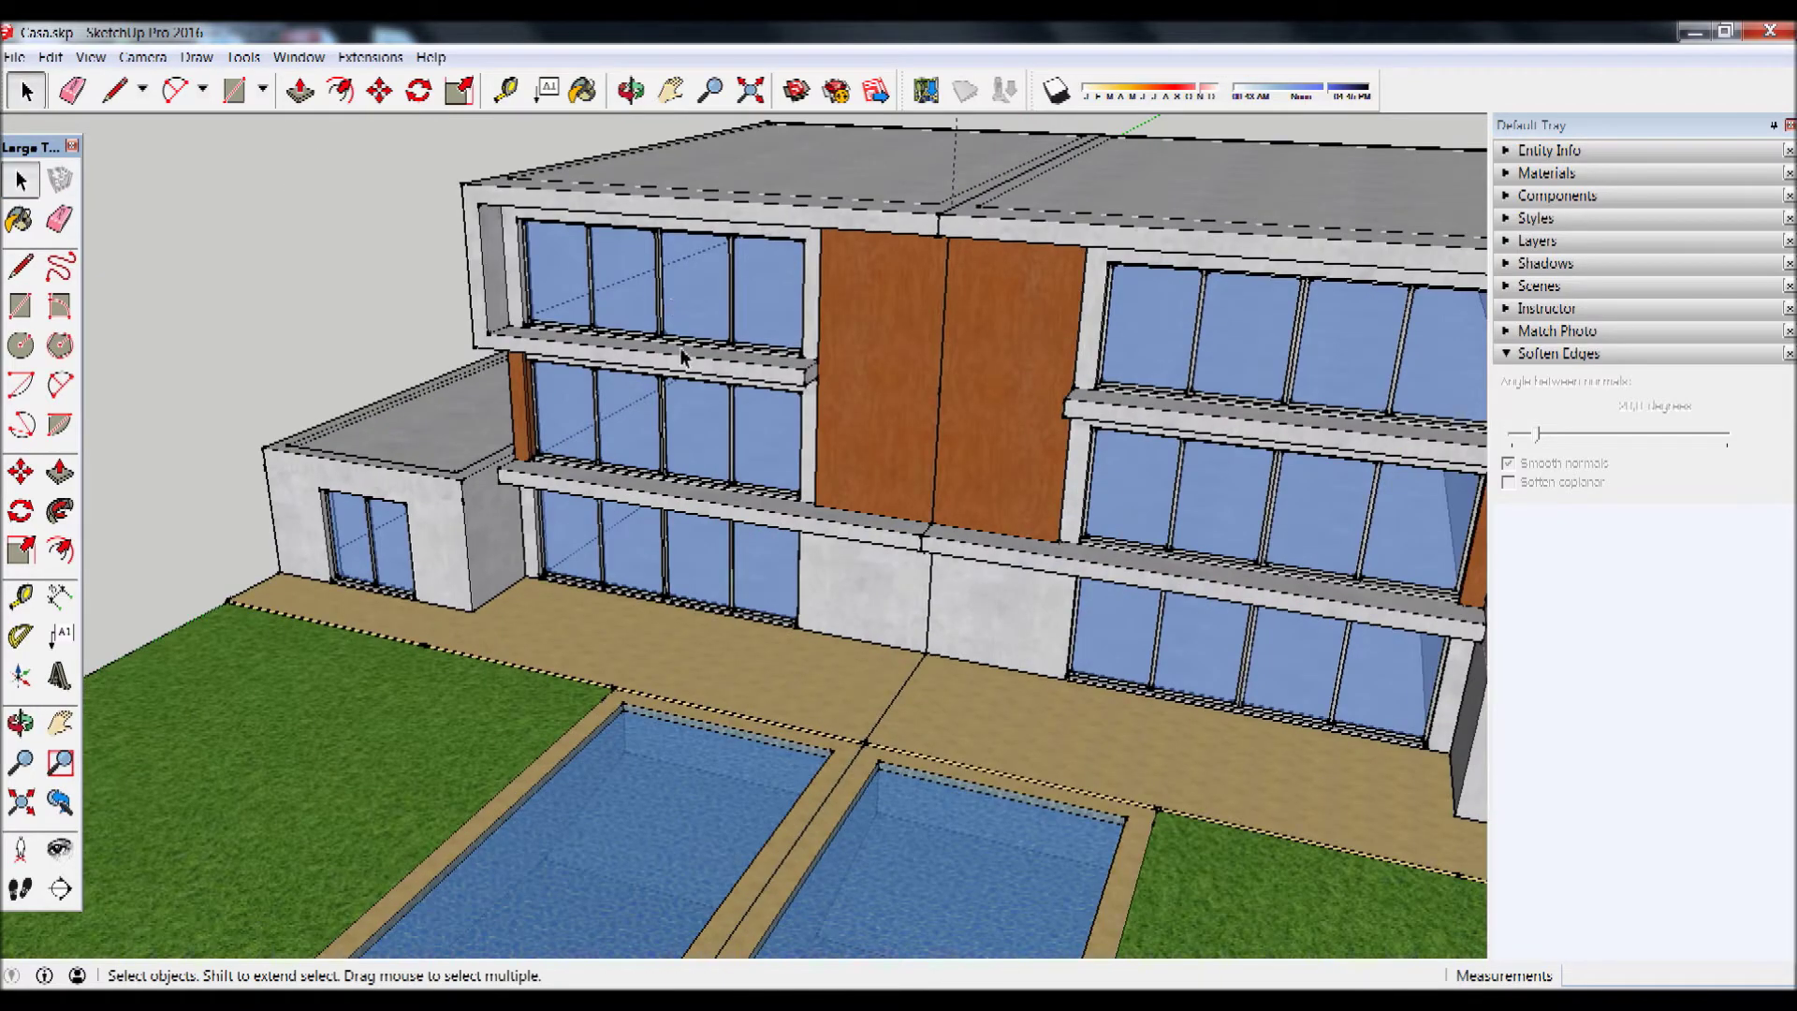
{"action": "scroll", "coordinate": [681, 356], "scroll_direction": "down", "scroll_amount": 3}
{"action": "mouse_move", "coordinate": [689, 389]}
{"action": "middle_mouse_down"}
{"action": "mouse_move", "coordinate": [1093, 414]}
{"action": "mouse_move", "coordinate": [655, 309]}
{"action": "middle_mouse_up"}
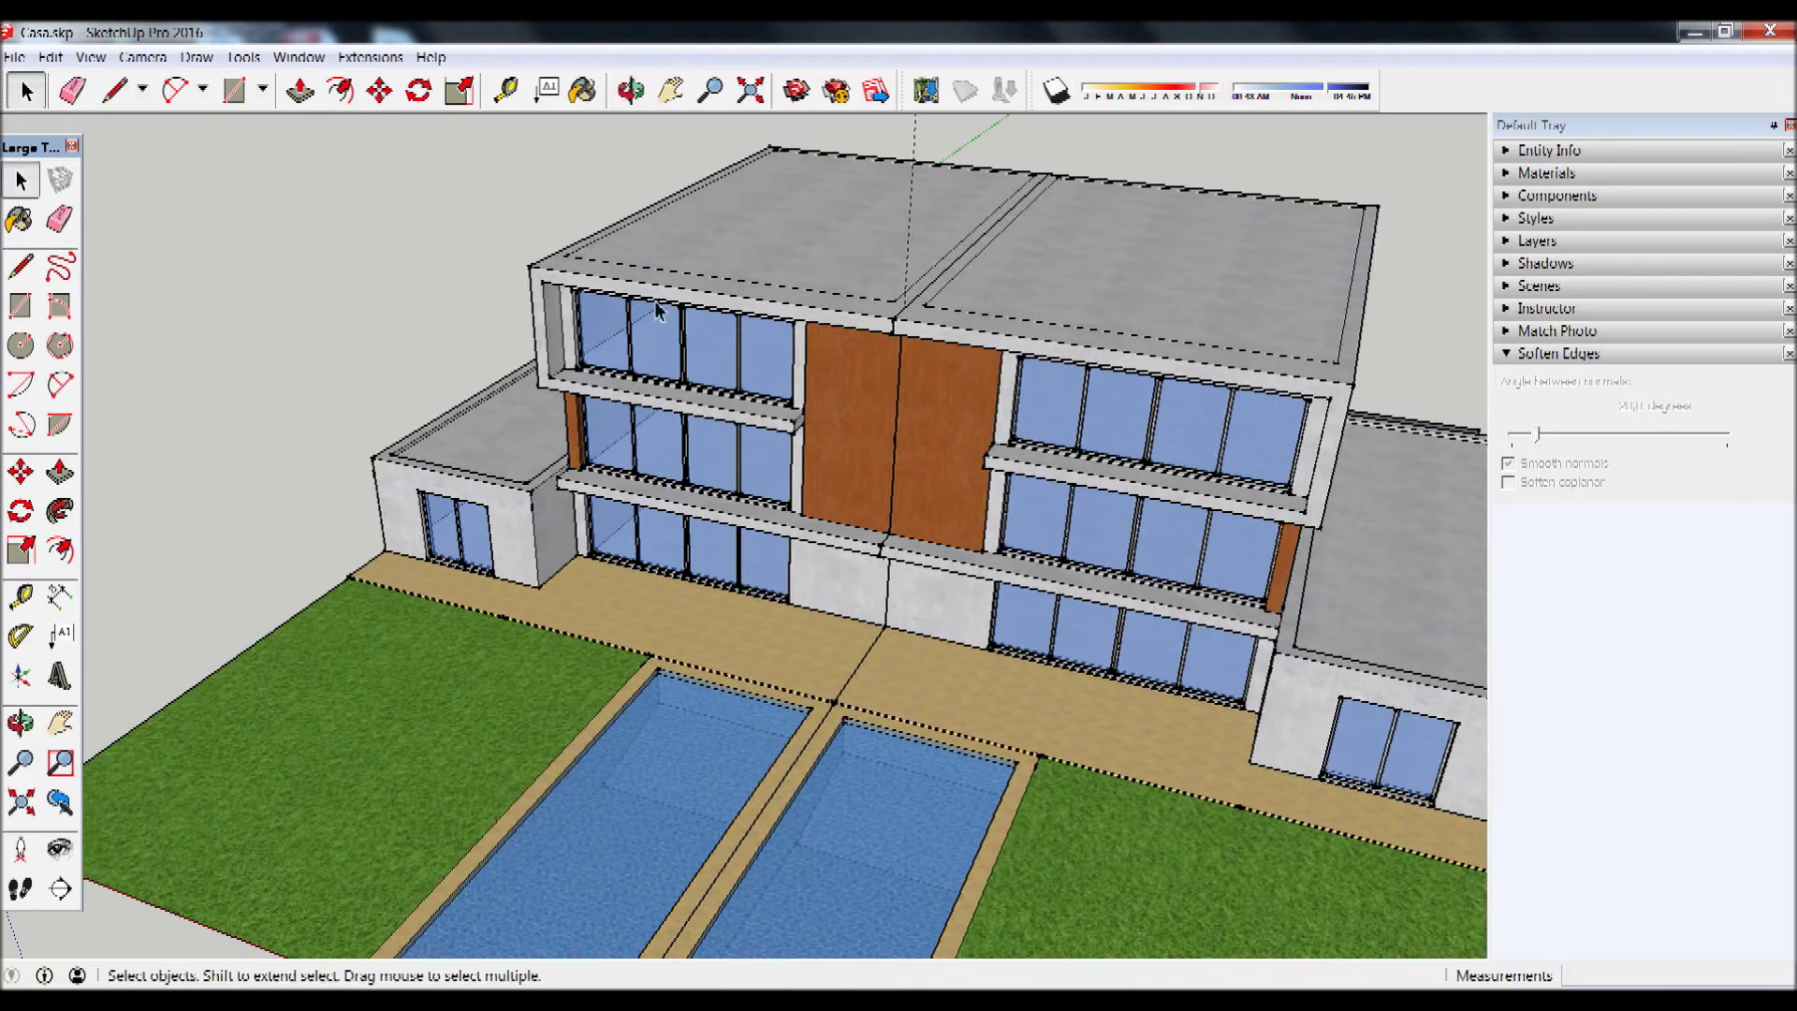
{"action": "scroll", "coordinate": [659, 299], "scroll_direction": "up", "scroll_amount": 3}
- Inspect the house from a low frontal view of the pools and its right side, then open the View menu
{"action": "middle_click_drag", "start_coordinate": [801, 393], "coordinate": [791, 477]}
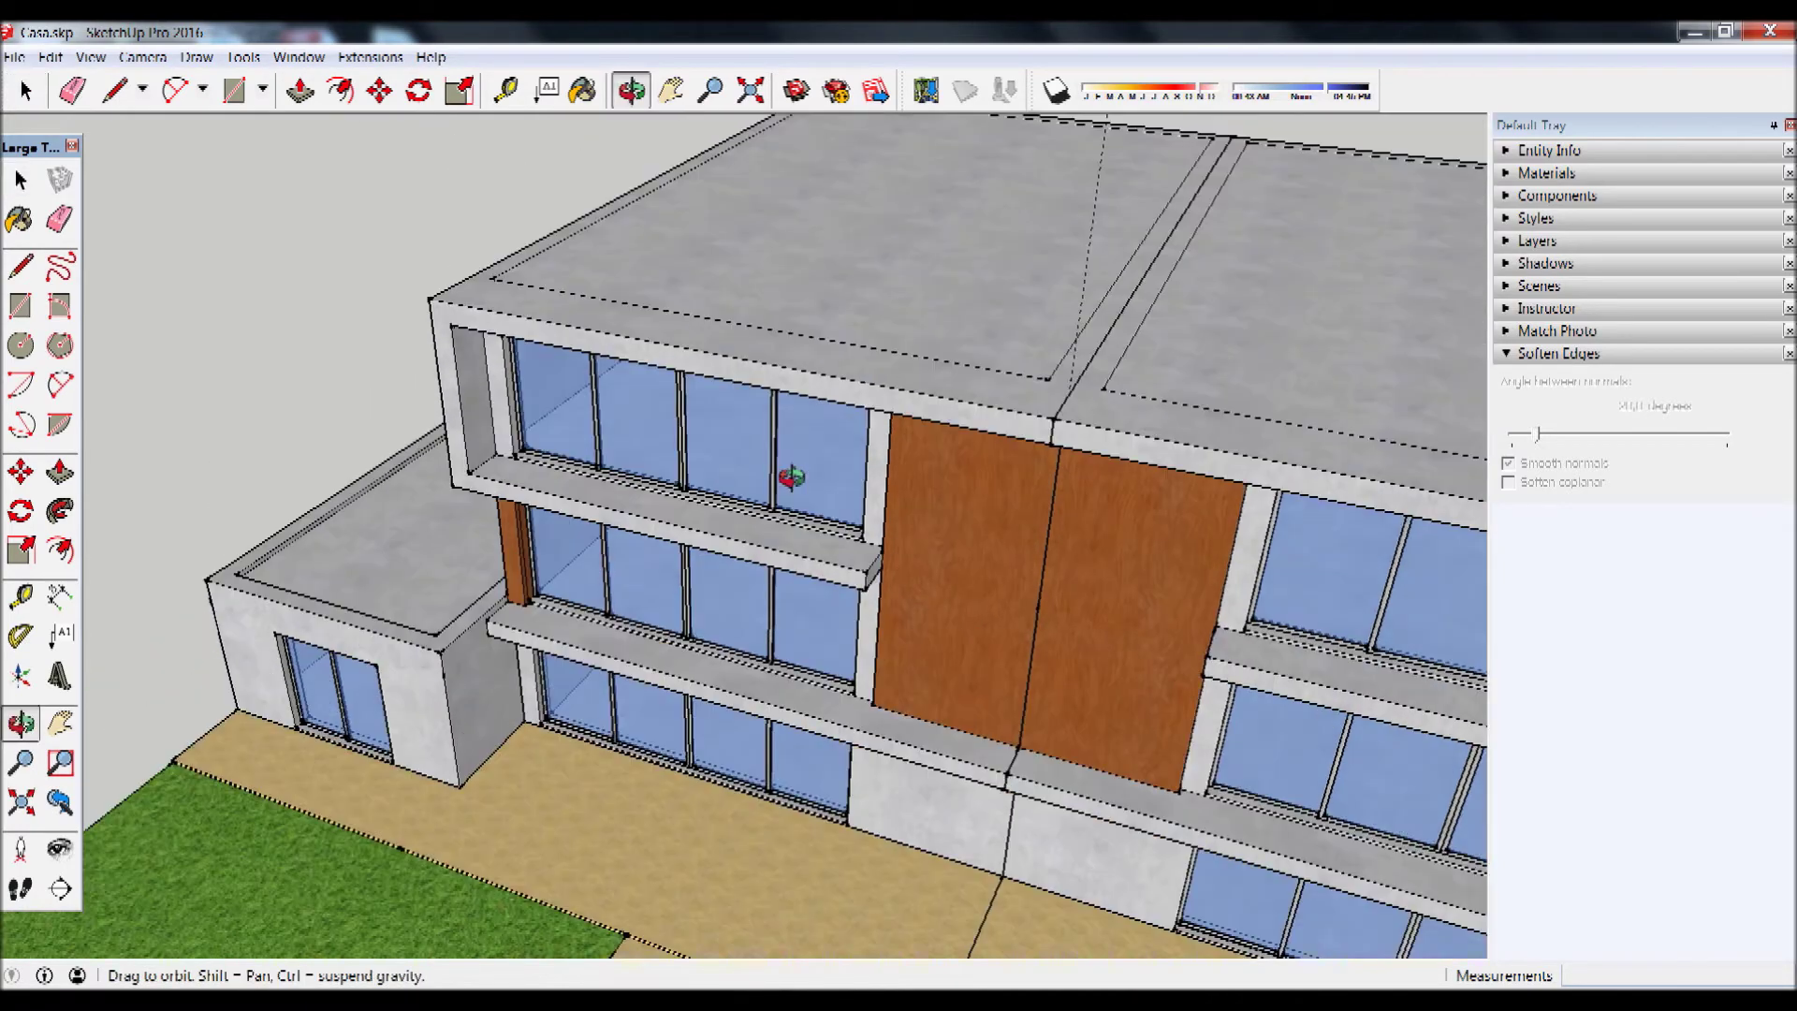
{"action": "scroll", "coordinate": [791, 478], "scroll_direction": "down", "scroll_amount": 5}
{"action": "mouse_move", "coordinate": [983, 393]}
{"action": "middle_mouse_down"}
{"action": "mouse_move", "coordinate": [1023, 429]}
{"action": "mouse_move", "coordinate": [991, 486]}
{"action": "middle_mouse_up"}
{"action": "middle_click_drag", "start_coordinate": [1280, 587], "coordinate": [1207, 571]}
{"action": "scroll", "coordinate": [1207, 571], "scroll_direction": "down", "scroll_amount": 2}
{"action": "scroll", "coordinate": [1200, 569], "scroll_direction": "down", "scroll_amount": 2}
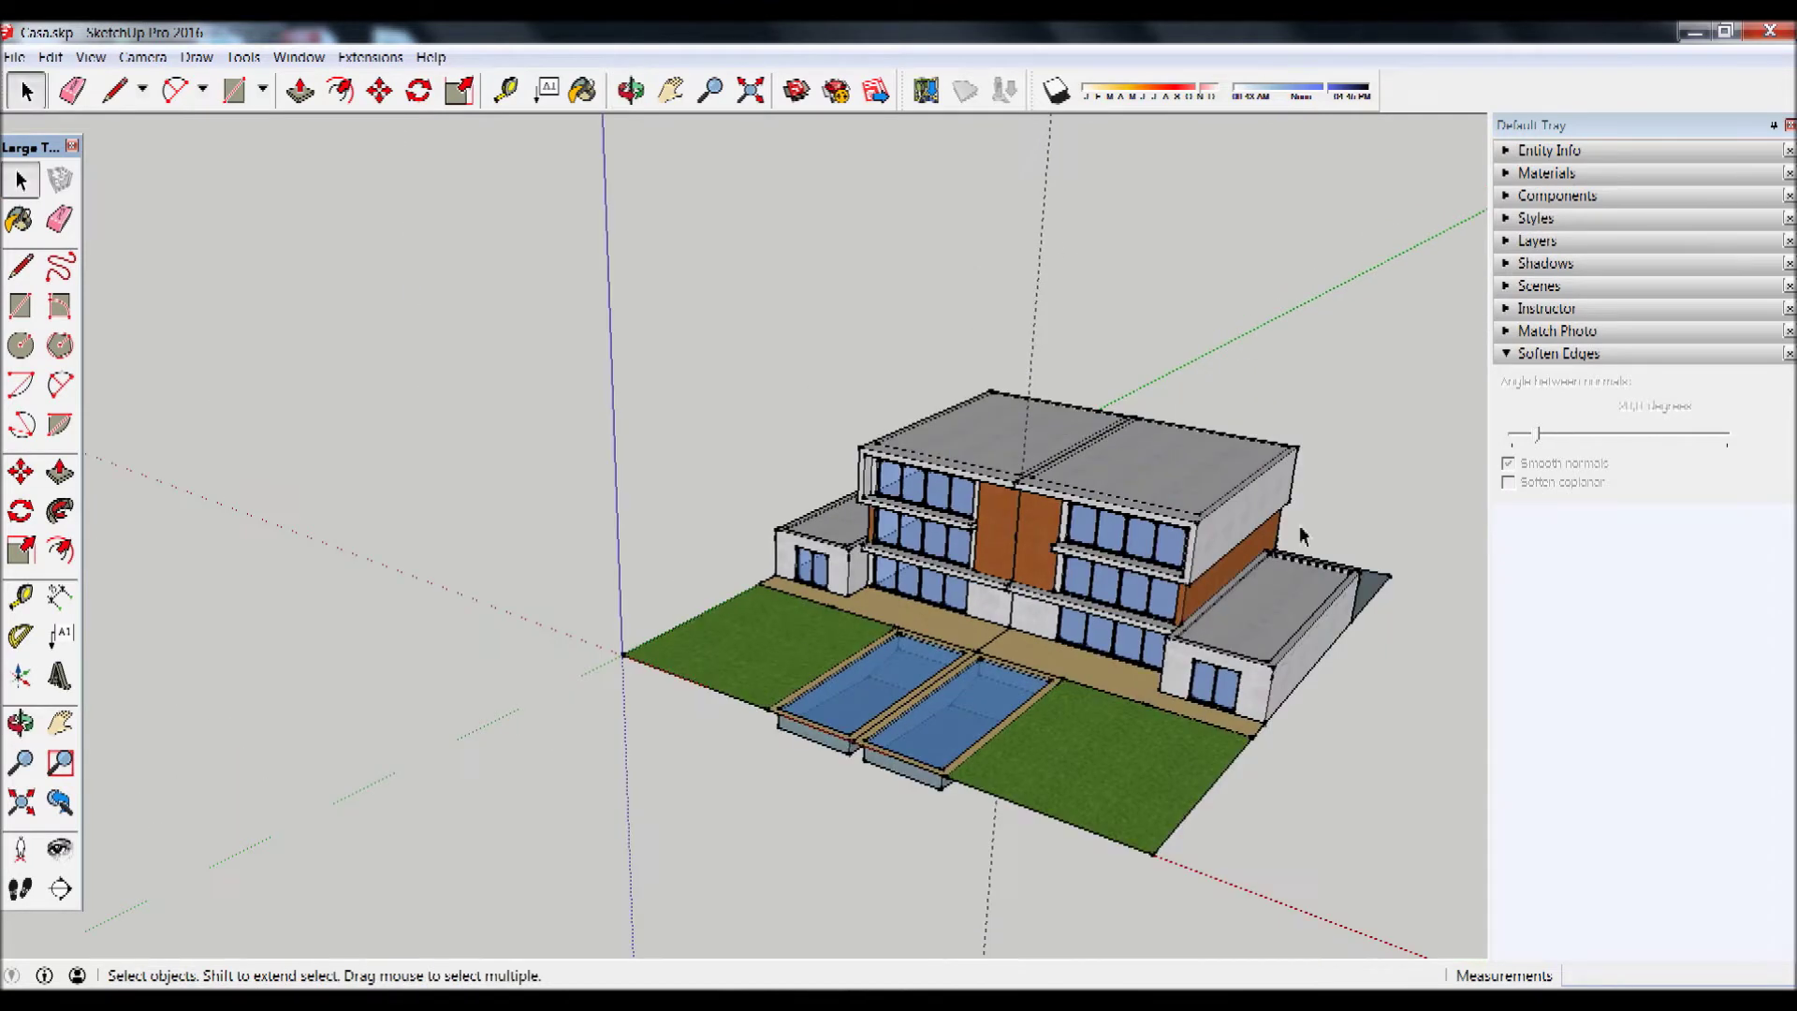
{"action": "scroll", "coordinate": [1201, 569], "scroll_direction": "up", "scroll_amount": 3}
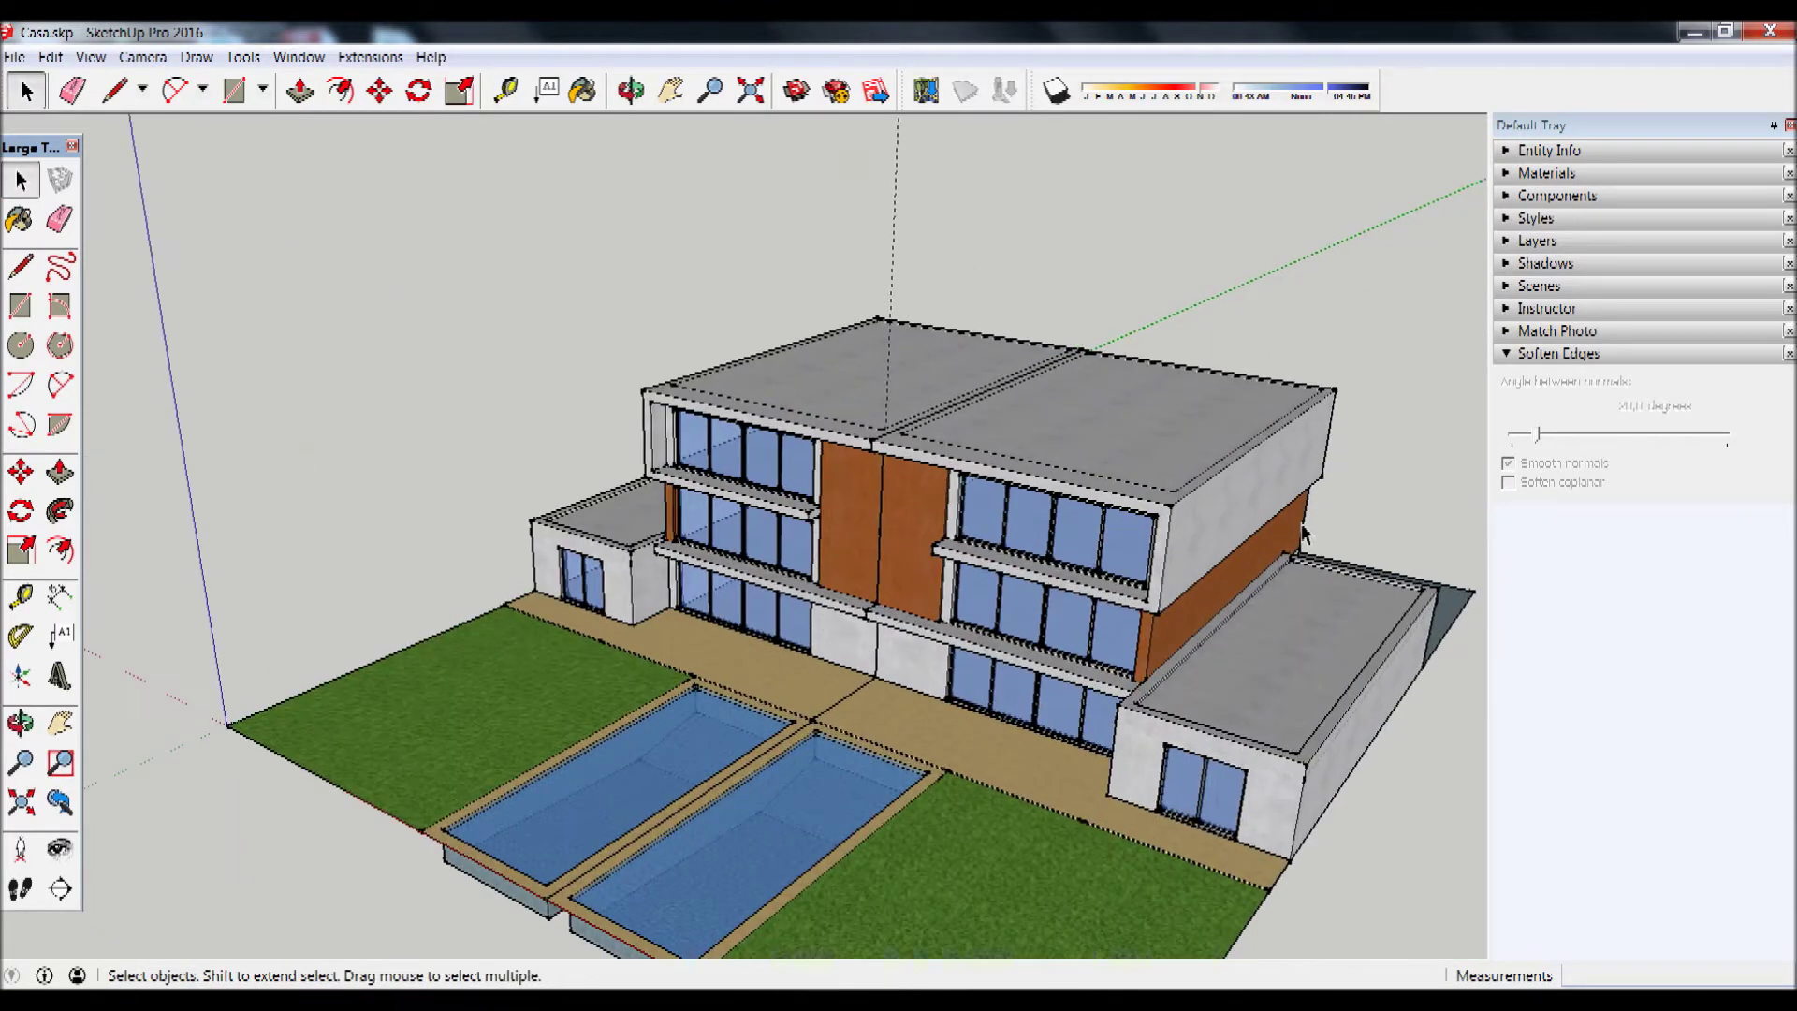
{"action": "left_click", "coordinate": [91, 57]}
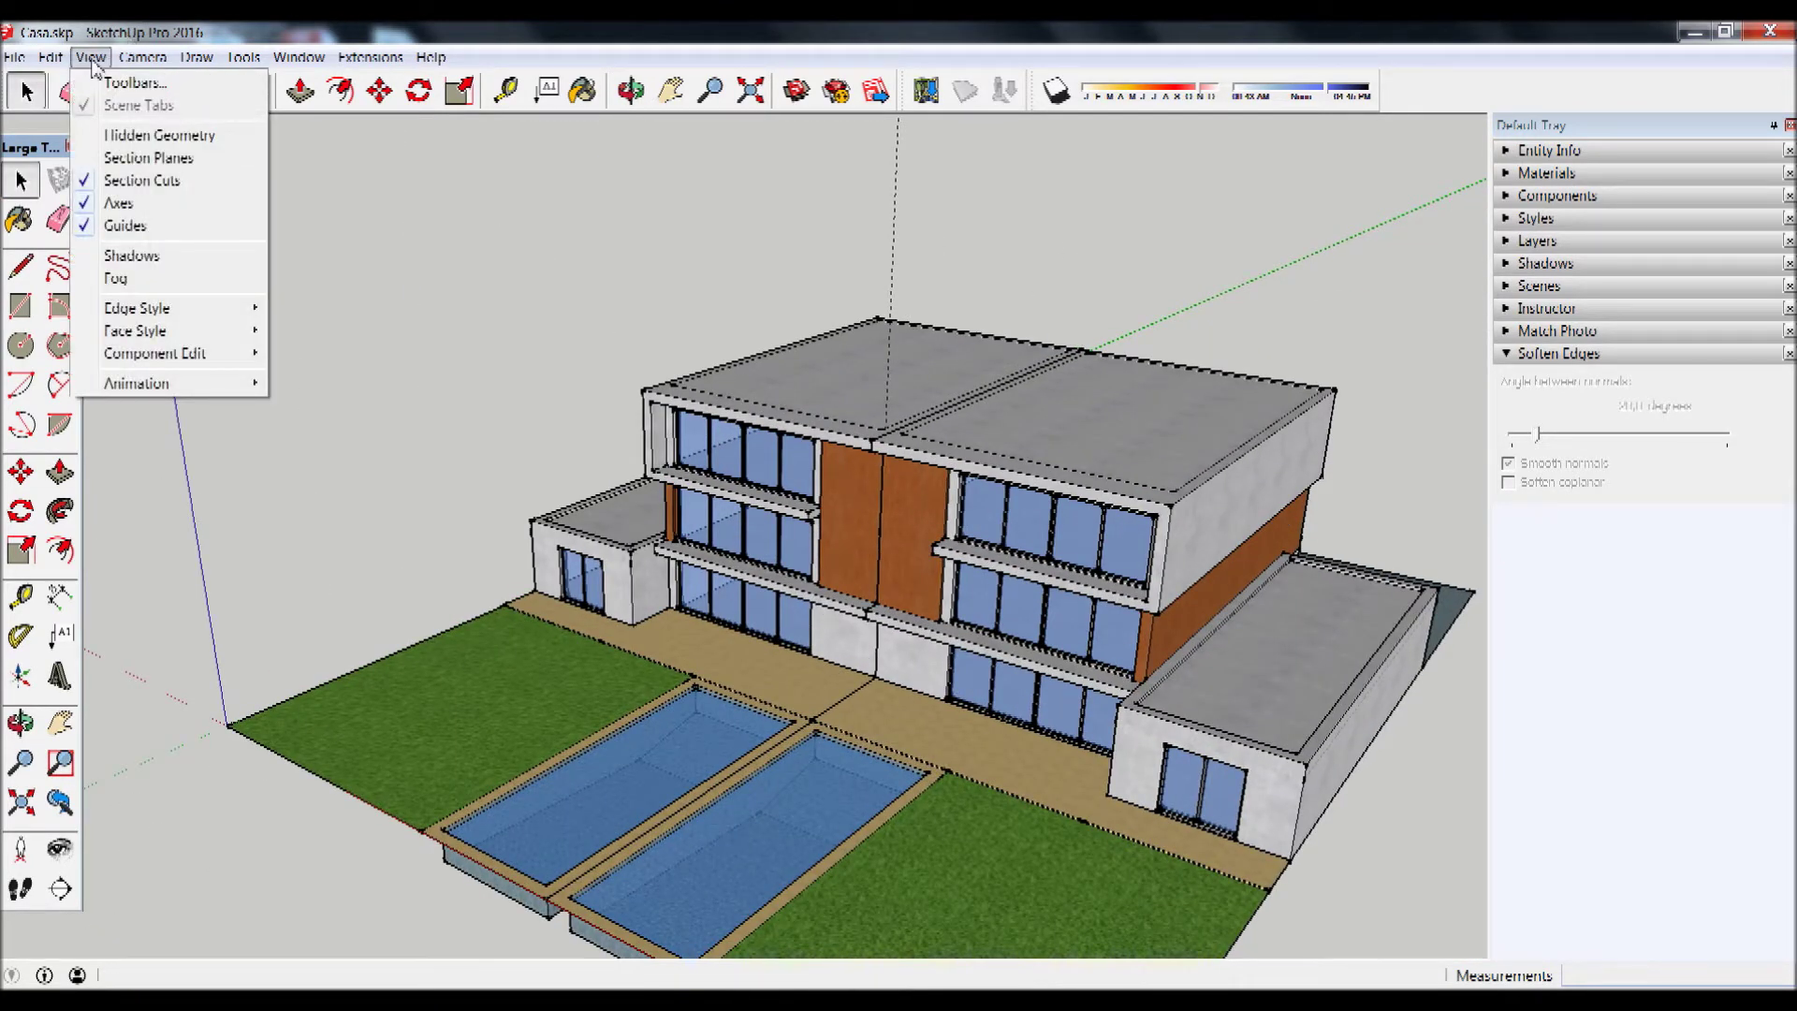
- Enable View > Shadows and orbit from the front to the far side to check the cast shadows
{"action": "left_click", "coordinate": [131, 256]}
{"action": "mouse_move", "coordinate": [845, 863]}
{"action": "middle_mouse_down"}
{"action": "mouse_move", "coordinate": [828, 723]}
{"action": "mouse_move", "coordinate": [991, 861]}
{"action": "mouse_move", "coordinate": [1245, 774]}
{"action": "mouse_move", "coordinate": [954, 834]}
{"action": "mouse_move", "coordinate": [1111, 783]}
{"action": "mouse_move", "coordinate": [637, 736]}
{"action": "mouse_move", "coordinate": [822, 762]}
{"action": "mouse_move", "coordinate": [970, 634]}
{"action": "mouse_move", "coordinate": [670, 580]}
{"action": "mouse_move", "coordinate": [986, 573]}
{"action": "middle_mouse_up"}
{"action": "mouse_move", "coordinate": [889, 633]}
{"action": "middle_mouse_down"}
{"action": "mouse_move", "coordinate": [1015, 581]}
{"action": "mouse_move", "coordinate": [922, 697]}
{"action": "mouse_move", "coordinate": [776, 690]}
{"action": "mouse_move", "coordinate": [1107, 726]}
{"action": "middle_mouse_up"}
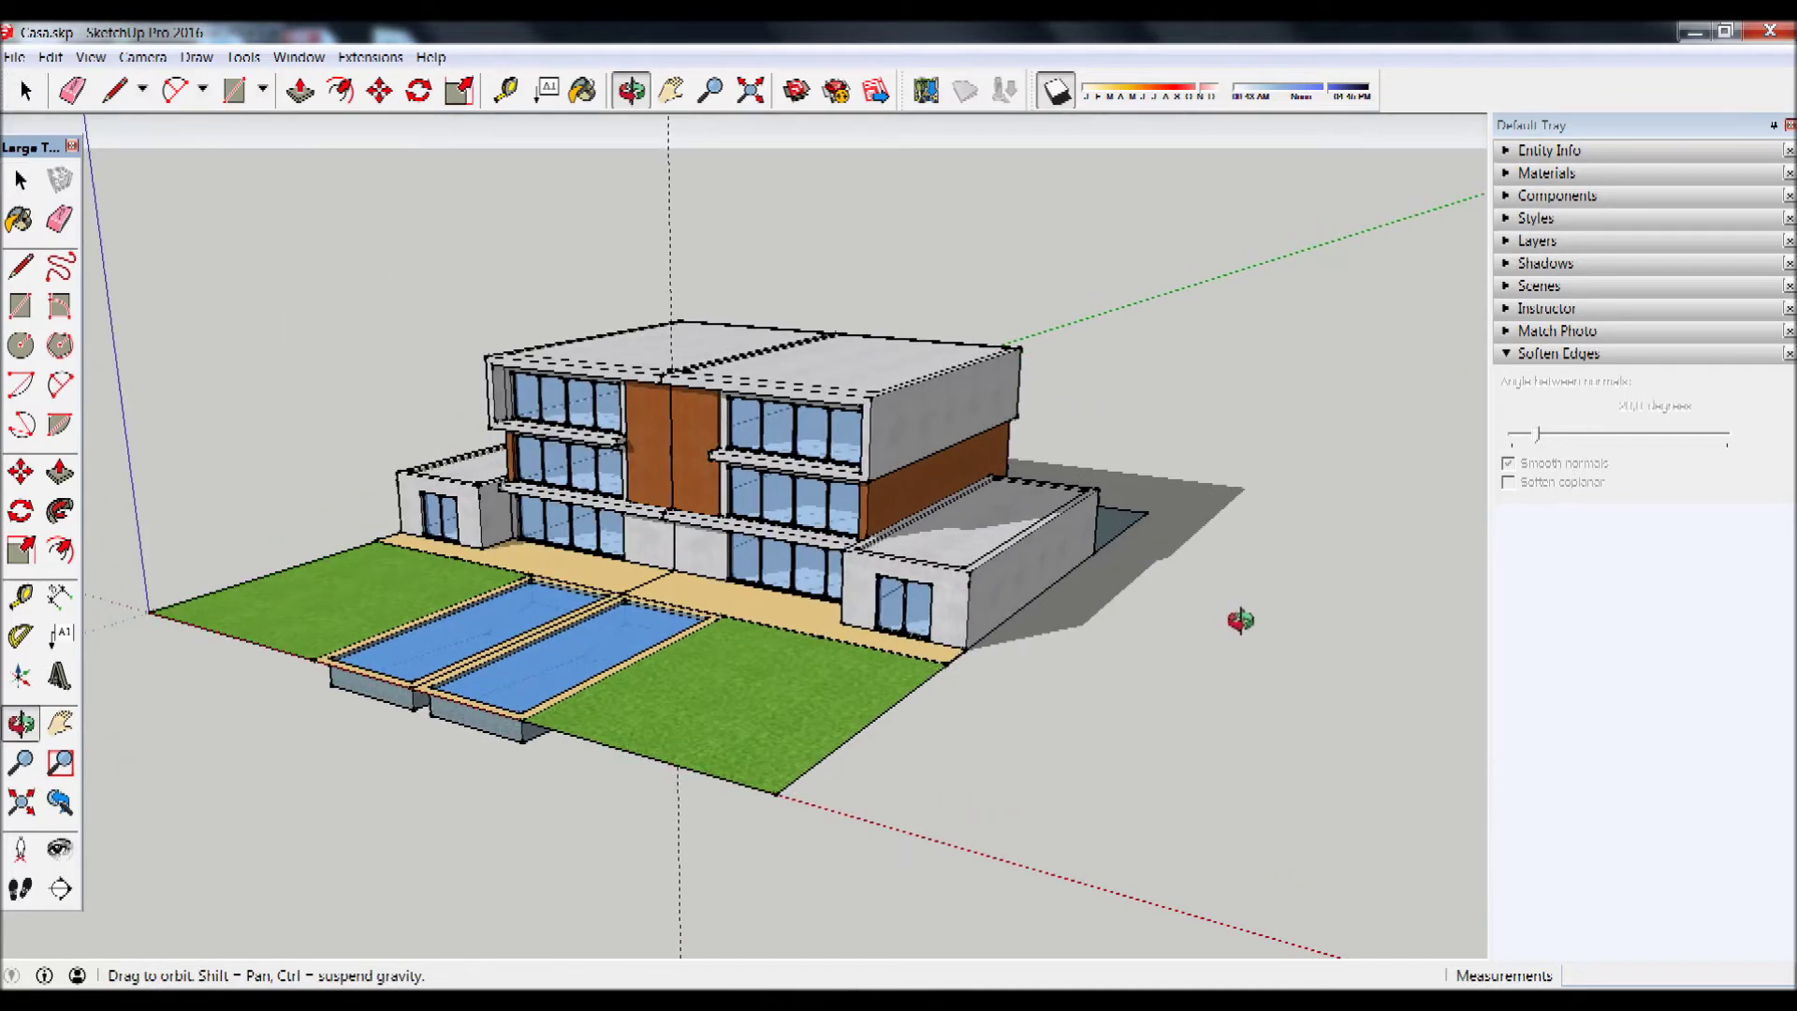
{"action": "scroll", "coordinate": [751, 426], "scroll_direction": "up", "scroll_amount": 2}
{"action": "scroll", "coordinate": [752, 425], "scroll_direction": "up", "scroll_amount": 3}
{"action": "scroll", "coordinate": [751, 426], "scroll_direction": "up", "scroll_amount": 3}
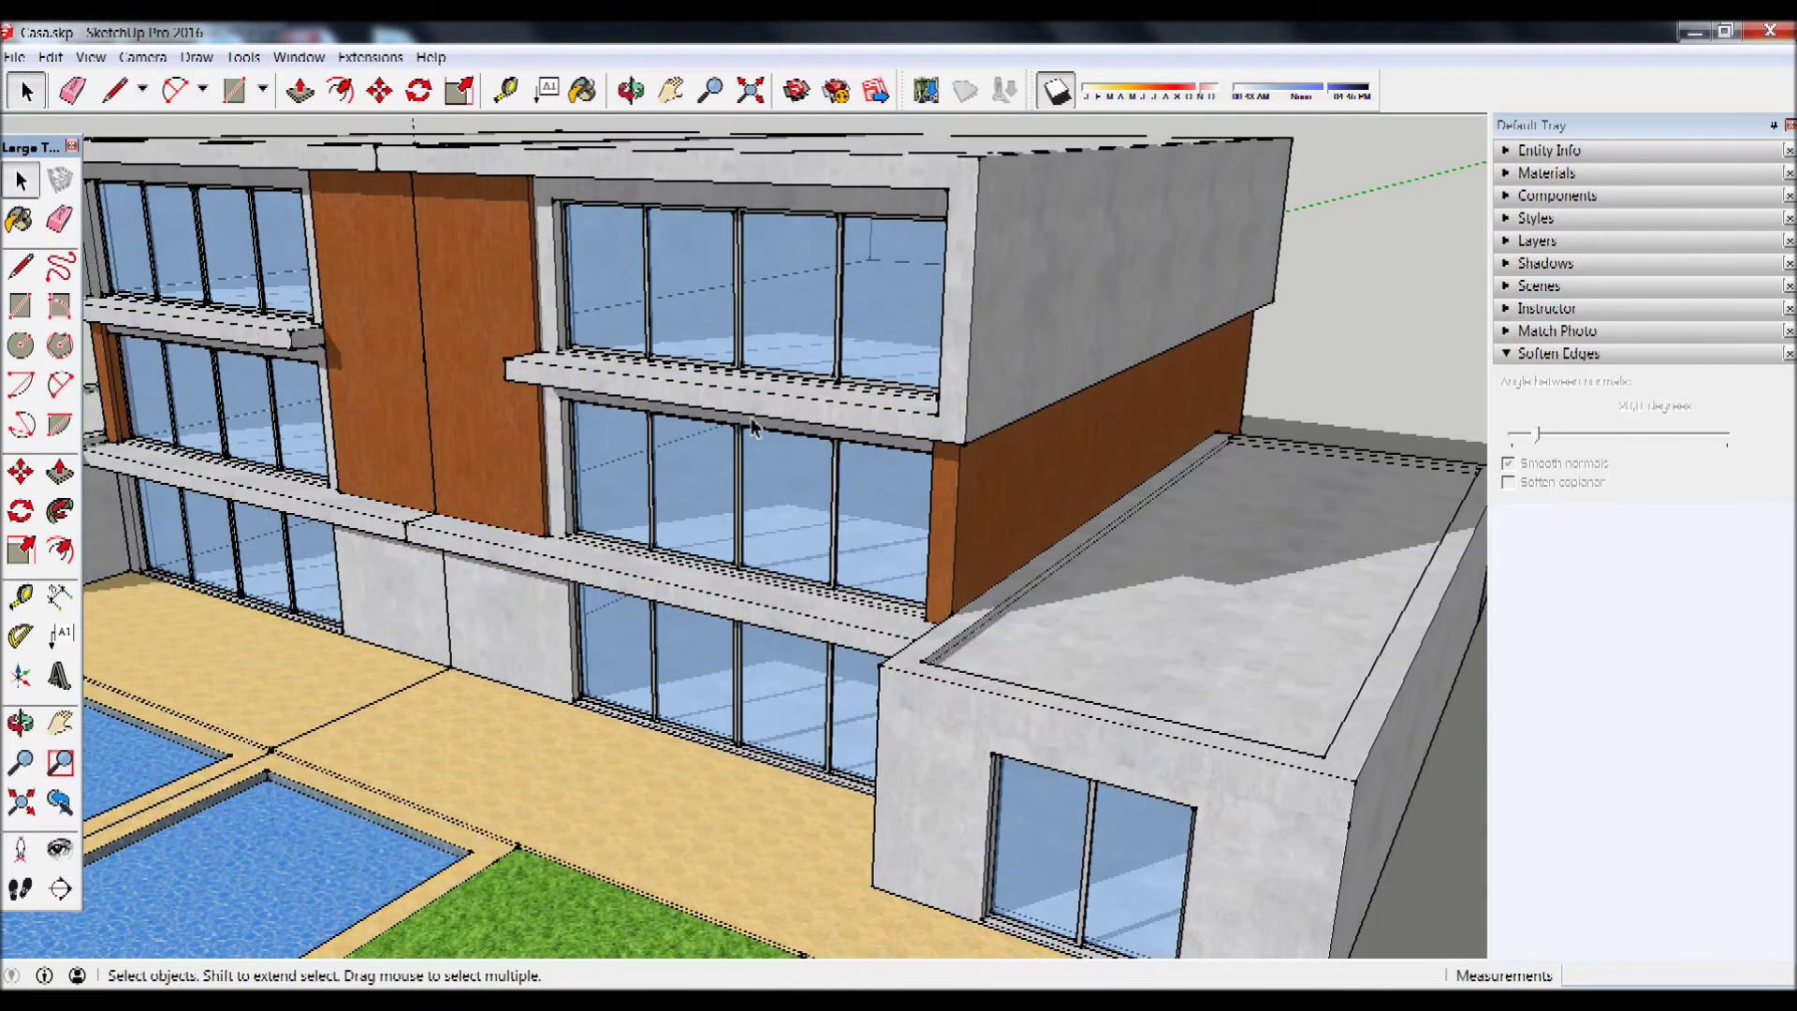
{"action": "scroll", "coordinate": [751, 425], "scroll_direction": "down", "scroll_amount": 5}
{"action": "mouse_move", "coordinate": [630, 670]}
{"action": "middle_mouse_down"}
{"action": "mouse_move", "coordinate": [542, 646]}
{"action": "mouse_move", "coordinate": [614, 686]}
{"action": "mouse_move", "coordinate": [865, 709]}
{"action": "middle_mouse_up"}
{"action": "mouse_move", "coordinate": [865, 708]}
{"action": "left_mouse_down"}
{"action": "mouse_move", "coordinate": [850, 711]}
{"action": "mouse_move", "coordinate": [970, 722]}
{"action": "mouse_move", "coordinate": [769, 794]}
{"action": "mouse_move", "coordinate": [562, 833]}
{"action": "mouse_move", "coordinate": [628, 829]}
{"action": "mouse_move", "coordinate": [622, 742]}
{"action": "left_mouse_up"}
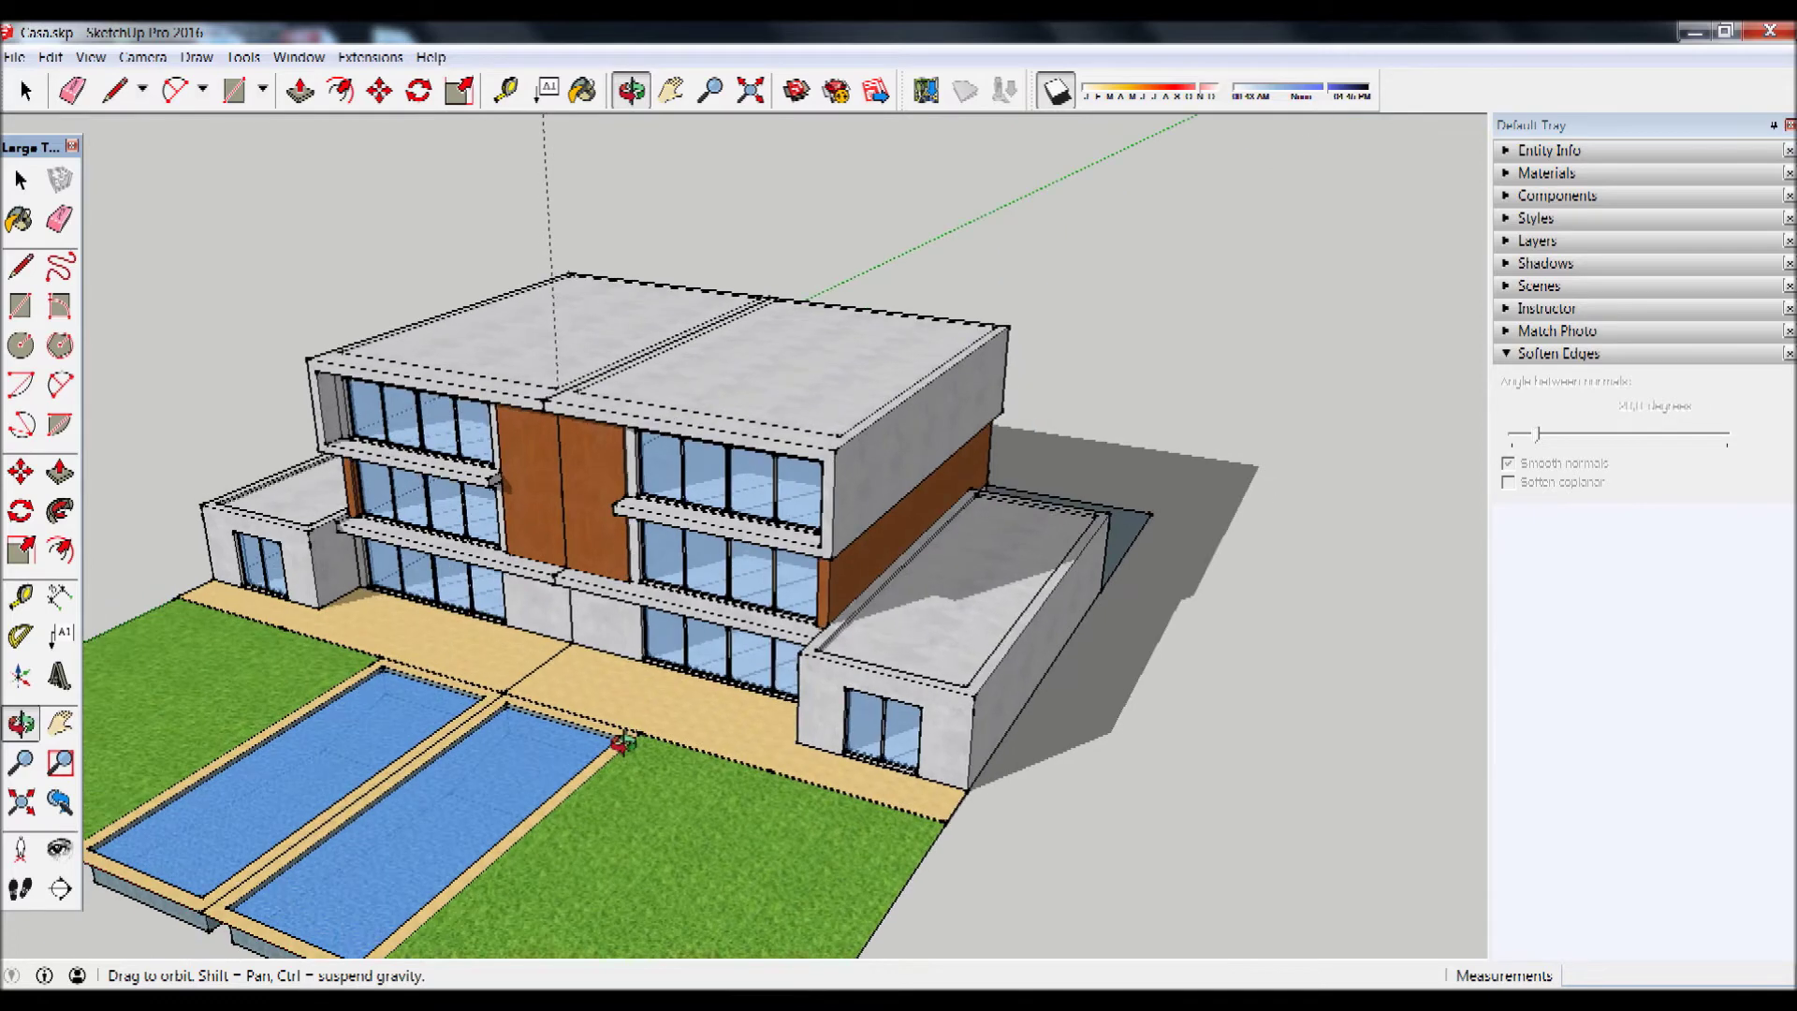
{"action": "key", "text": "space"}
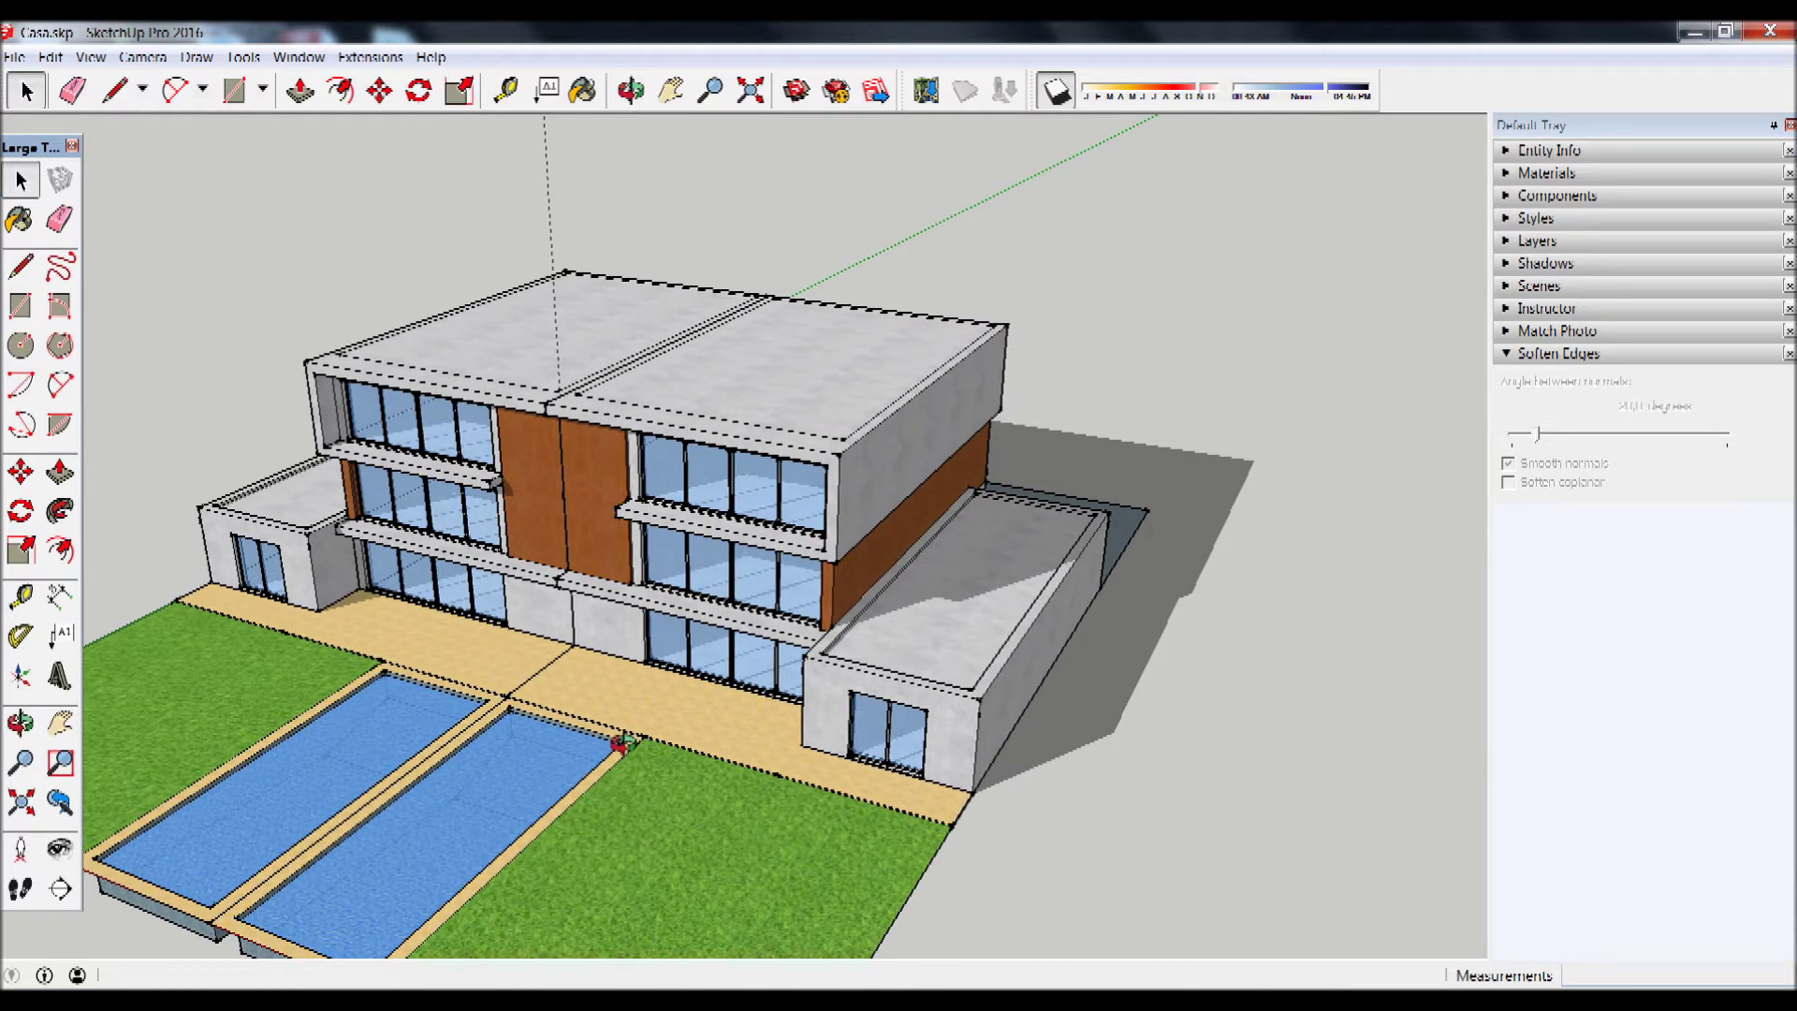
{"action": "mouse_move", "coordinate": [623, 742]}
{"action": "middle_mouse_down"}
{"action": "mouse_move", "coordinate": [692, 711]}
{"action": "mouse_move", "coordinate": [748, 730]}
{"action": "mouse_move", "coordinate": [731, 779]}
{"action": "middle_mouse_up"}
{"action": "scroll", "coordinate": [549, 677], "scroll_direction": "down", "scroll_amount": 2}
{"action": "scroll", "coordinate": [574, 689], "scroll_direction": "up", "scroll_amount": 5}
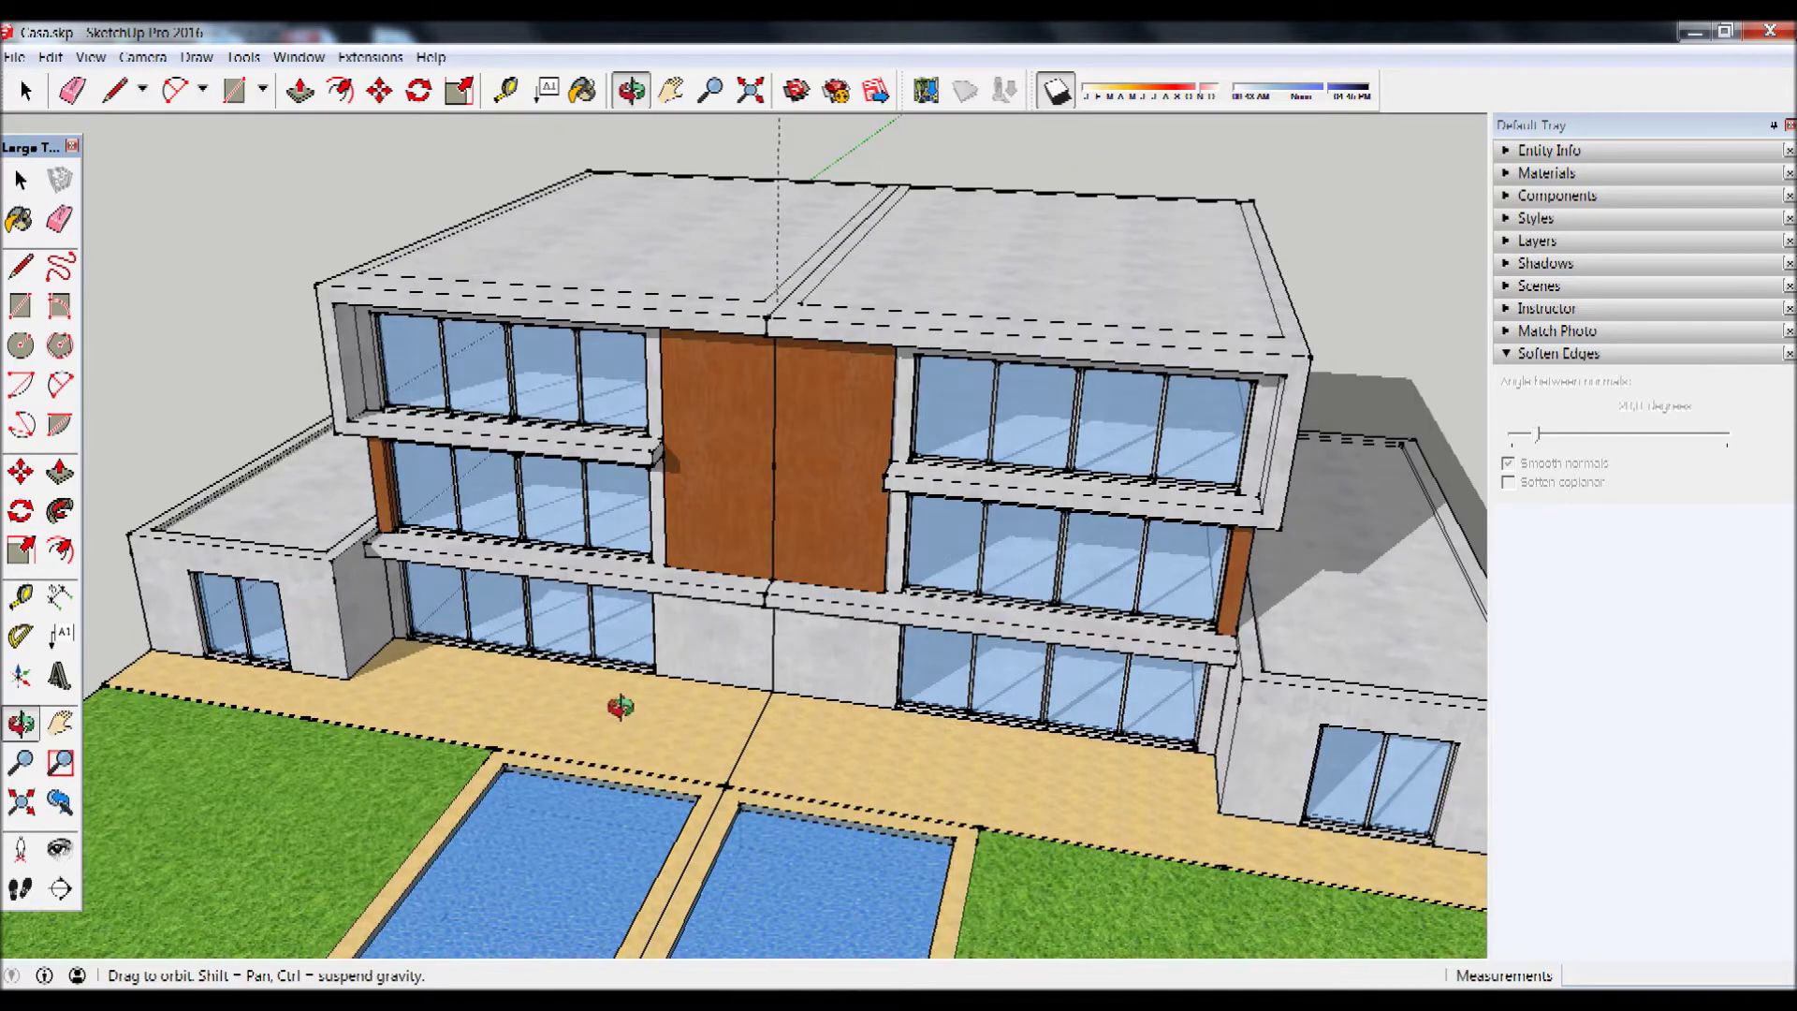
{"action": "middle_click_drag", "start_coordinate": [622, 706], "coordinate": [620, 706]}
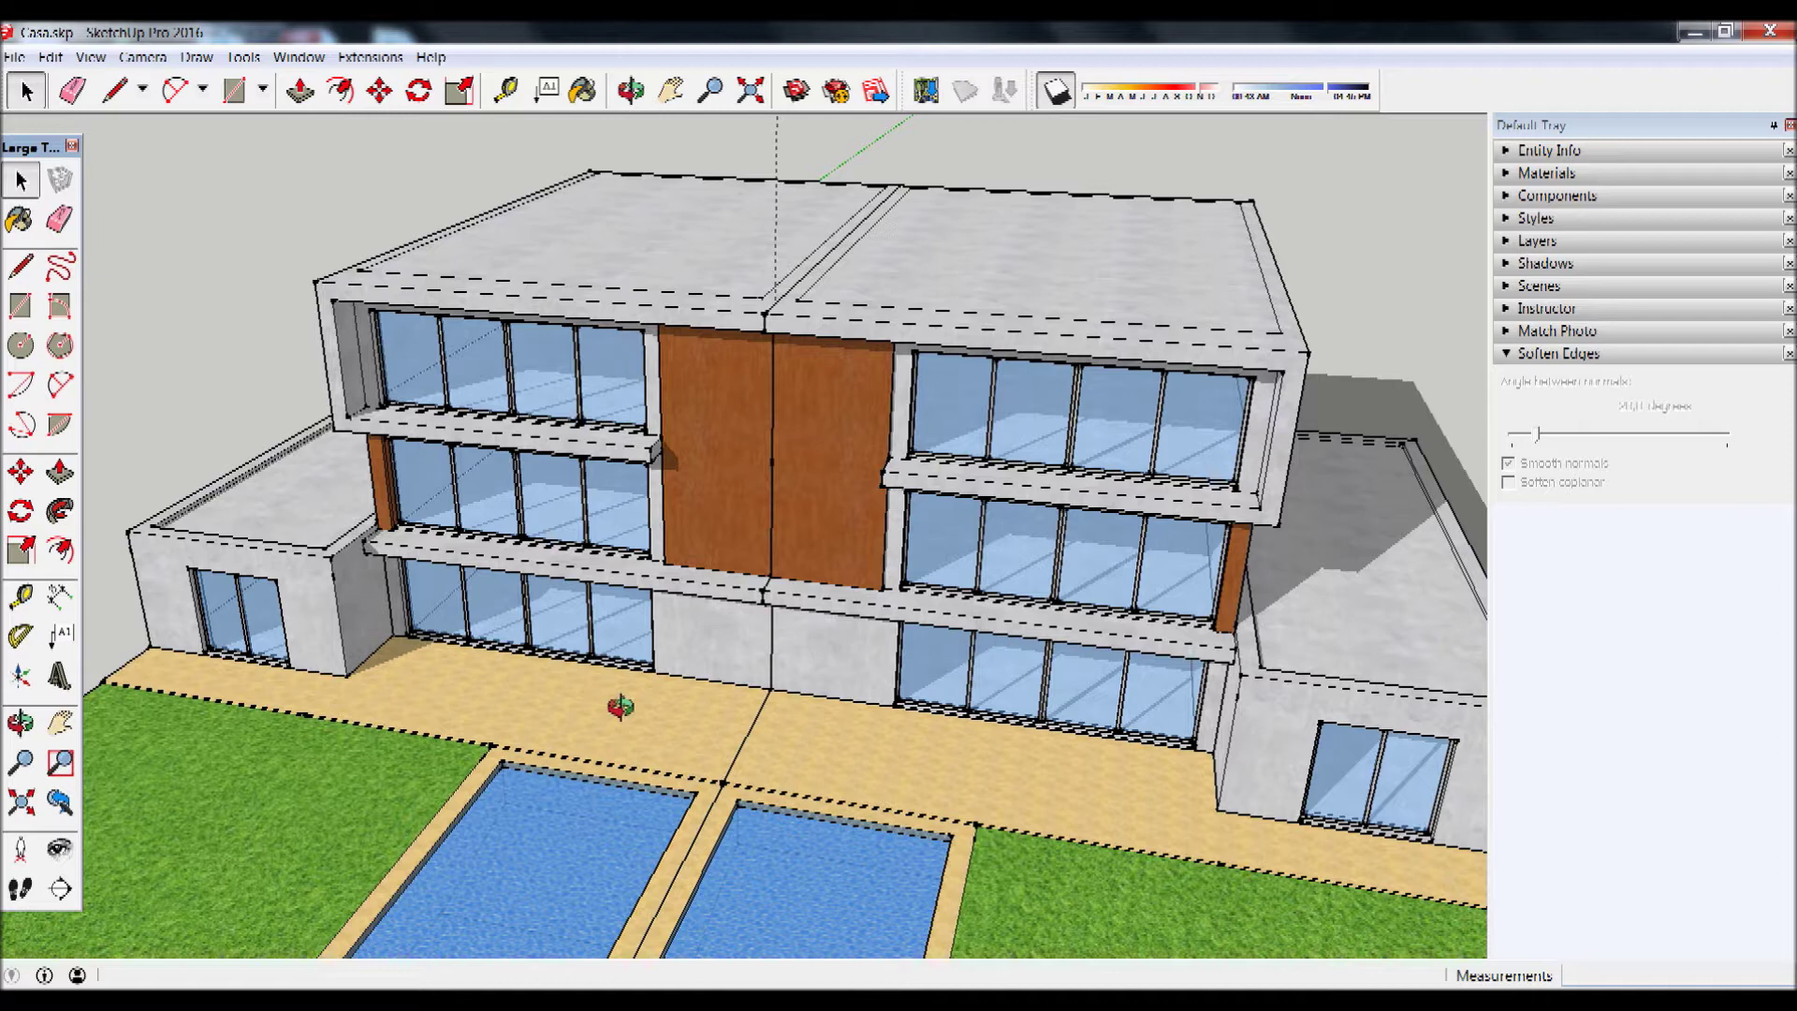
{"action": "mouse_move", "coordinate": [620, 706]}
{"action": "middle_mouse_down"}
{"action": "mouse_move", "coordinate": [983, 545]}
{"action": "mouse_move", "coordinate": [929, 535]}
{"action": "middle_mouse_up"}
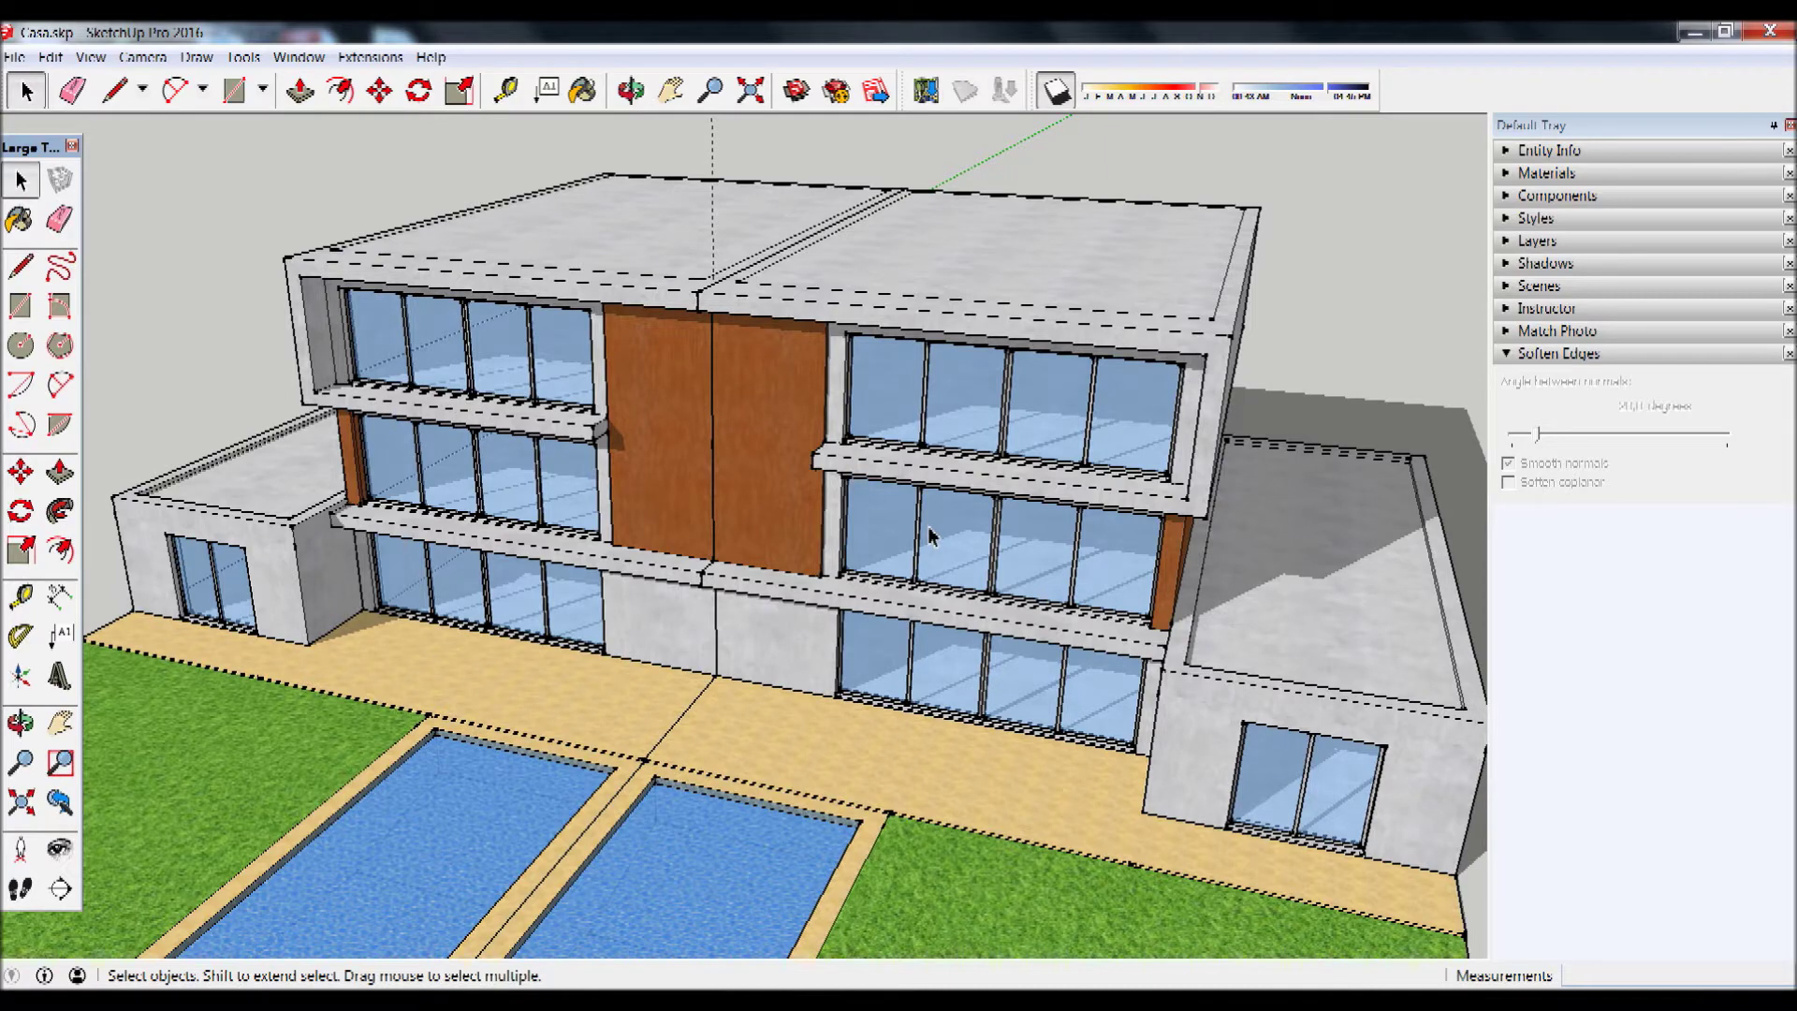
{"action": "middle_click_drag", "start_coordinate": [1048, 531], "coordinate": [875, 477]}
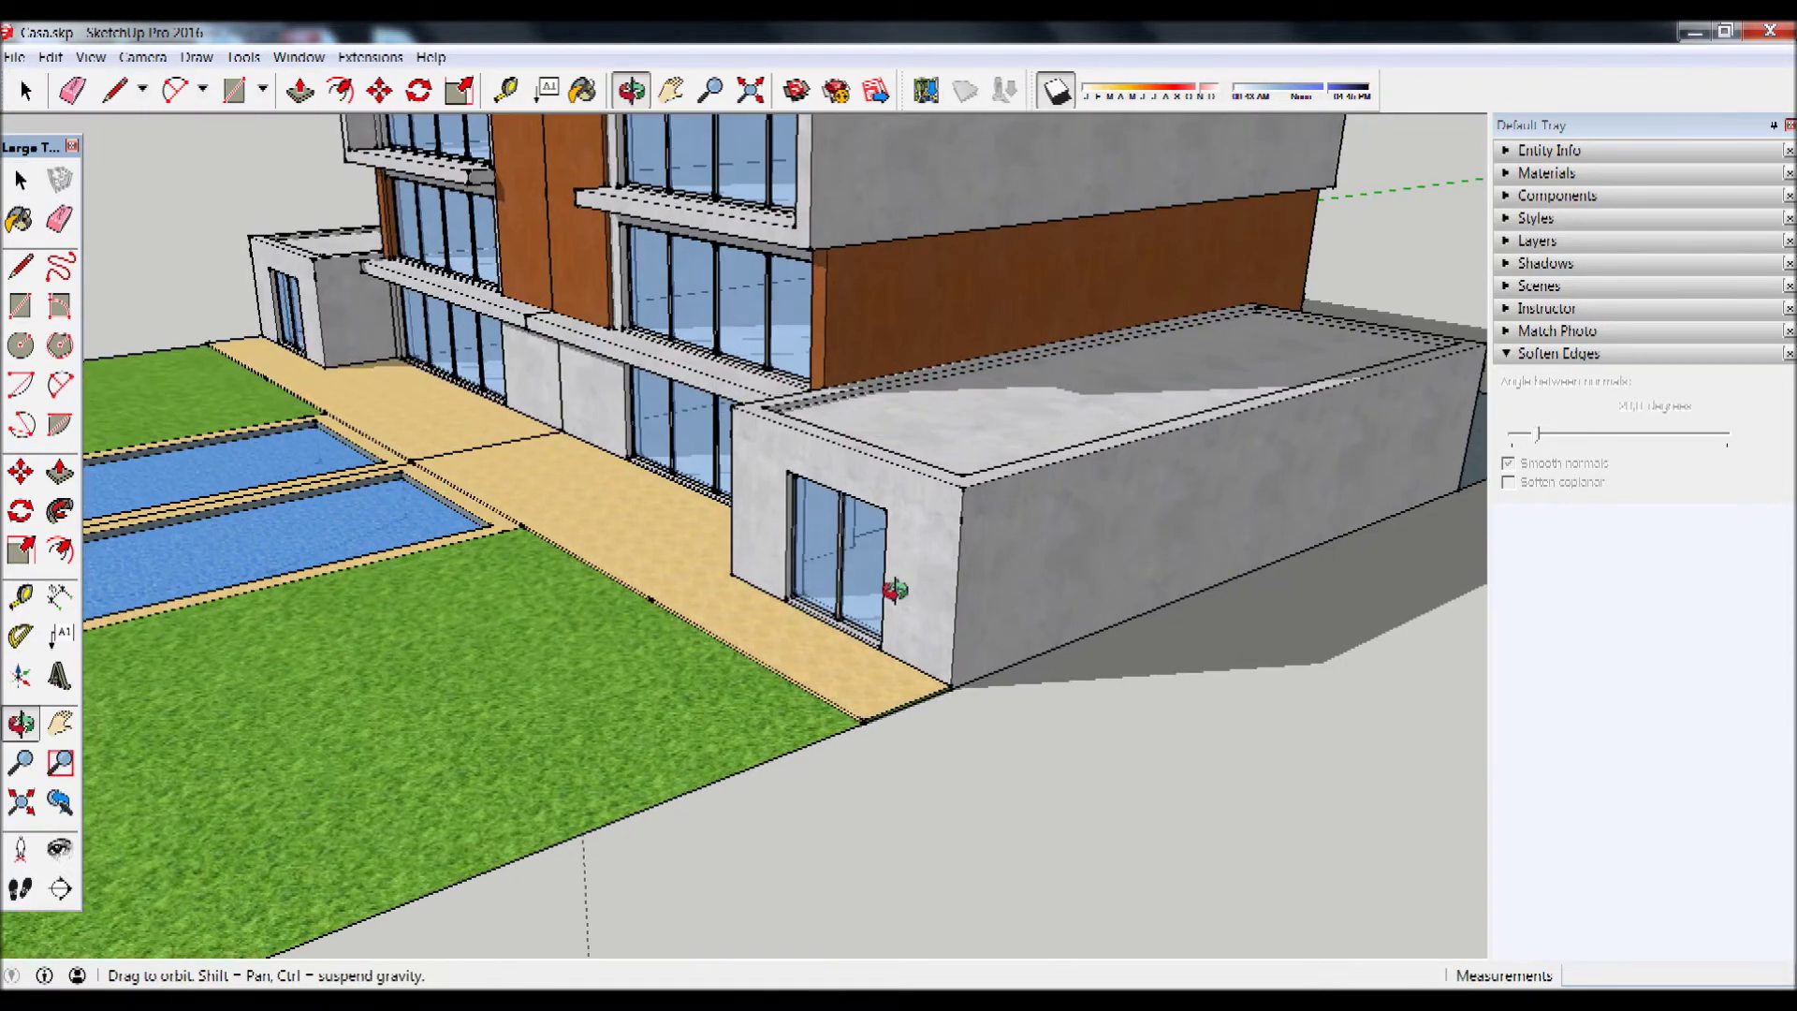
{"action": "middle_click_drag", "start_coordinate": [874, 477], "coordinate": [823, 440]}
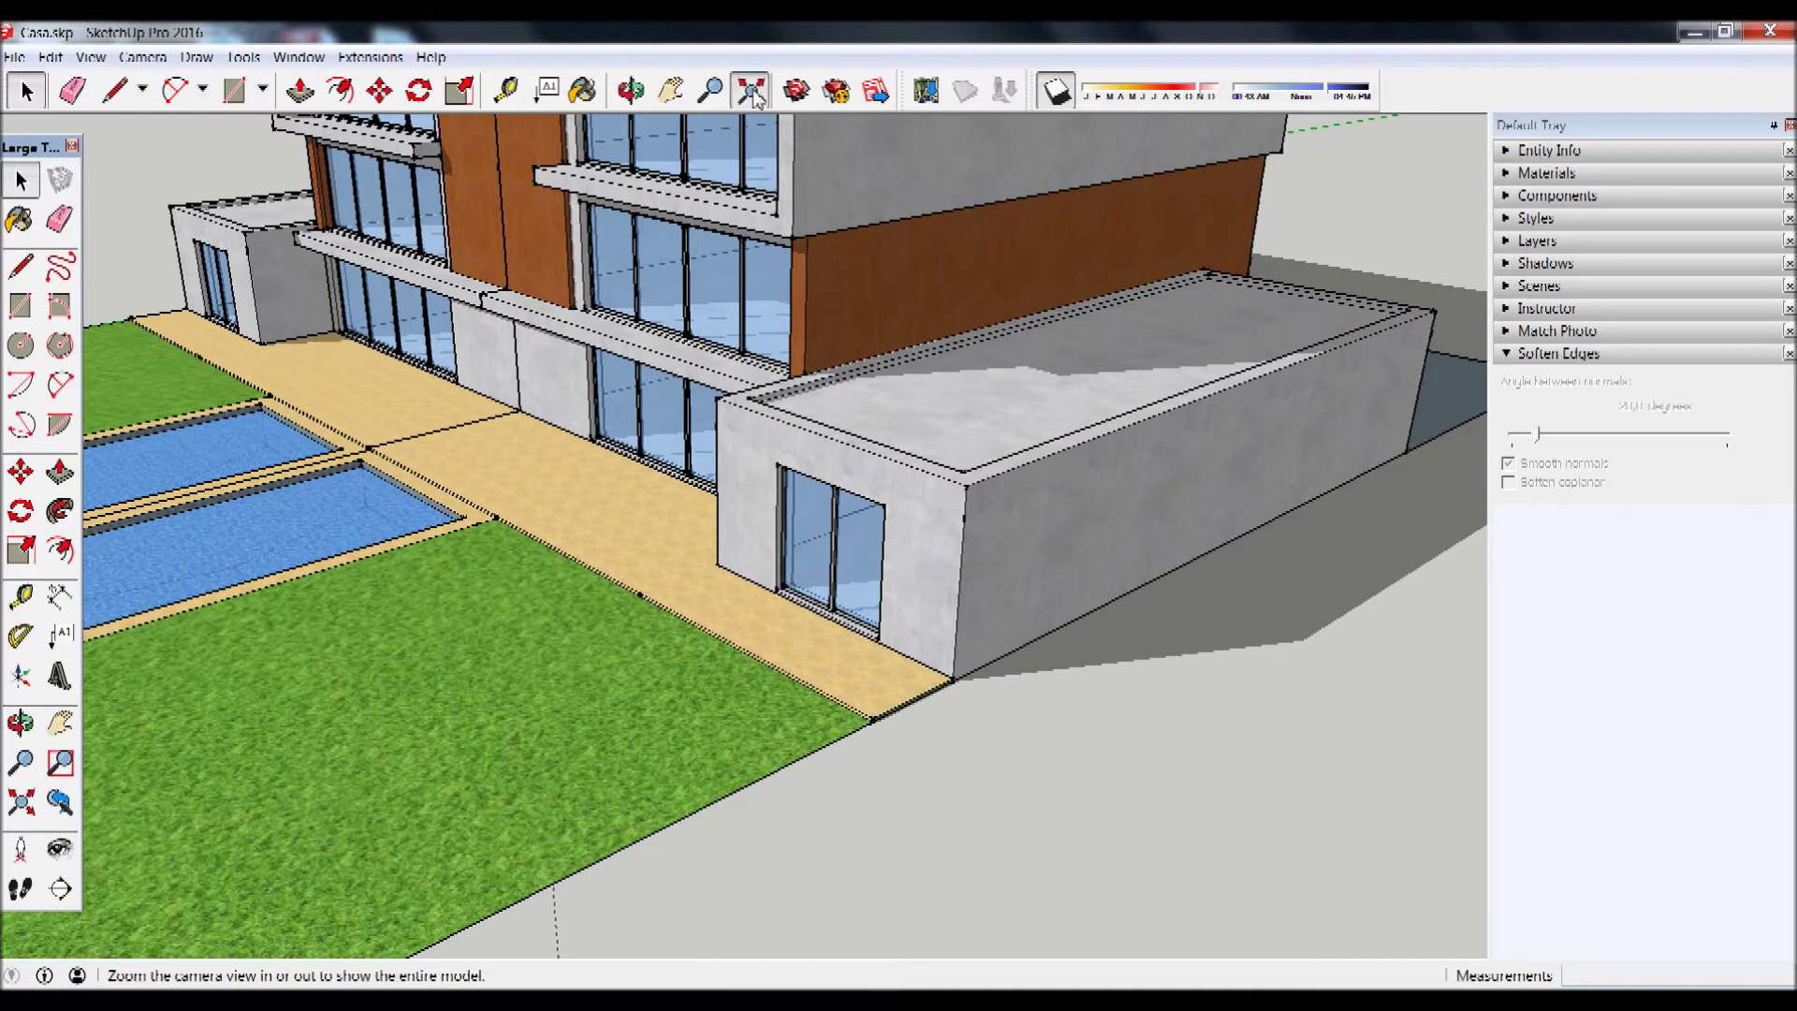
{"action": "left_click", "coordinate": [751, 90]}
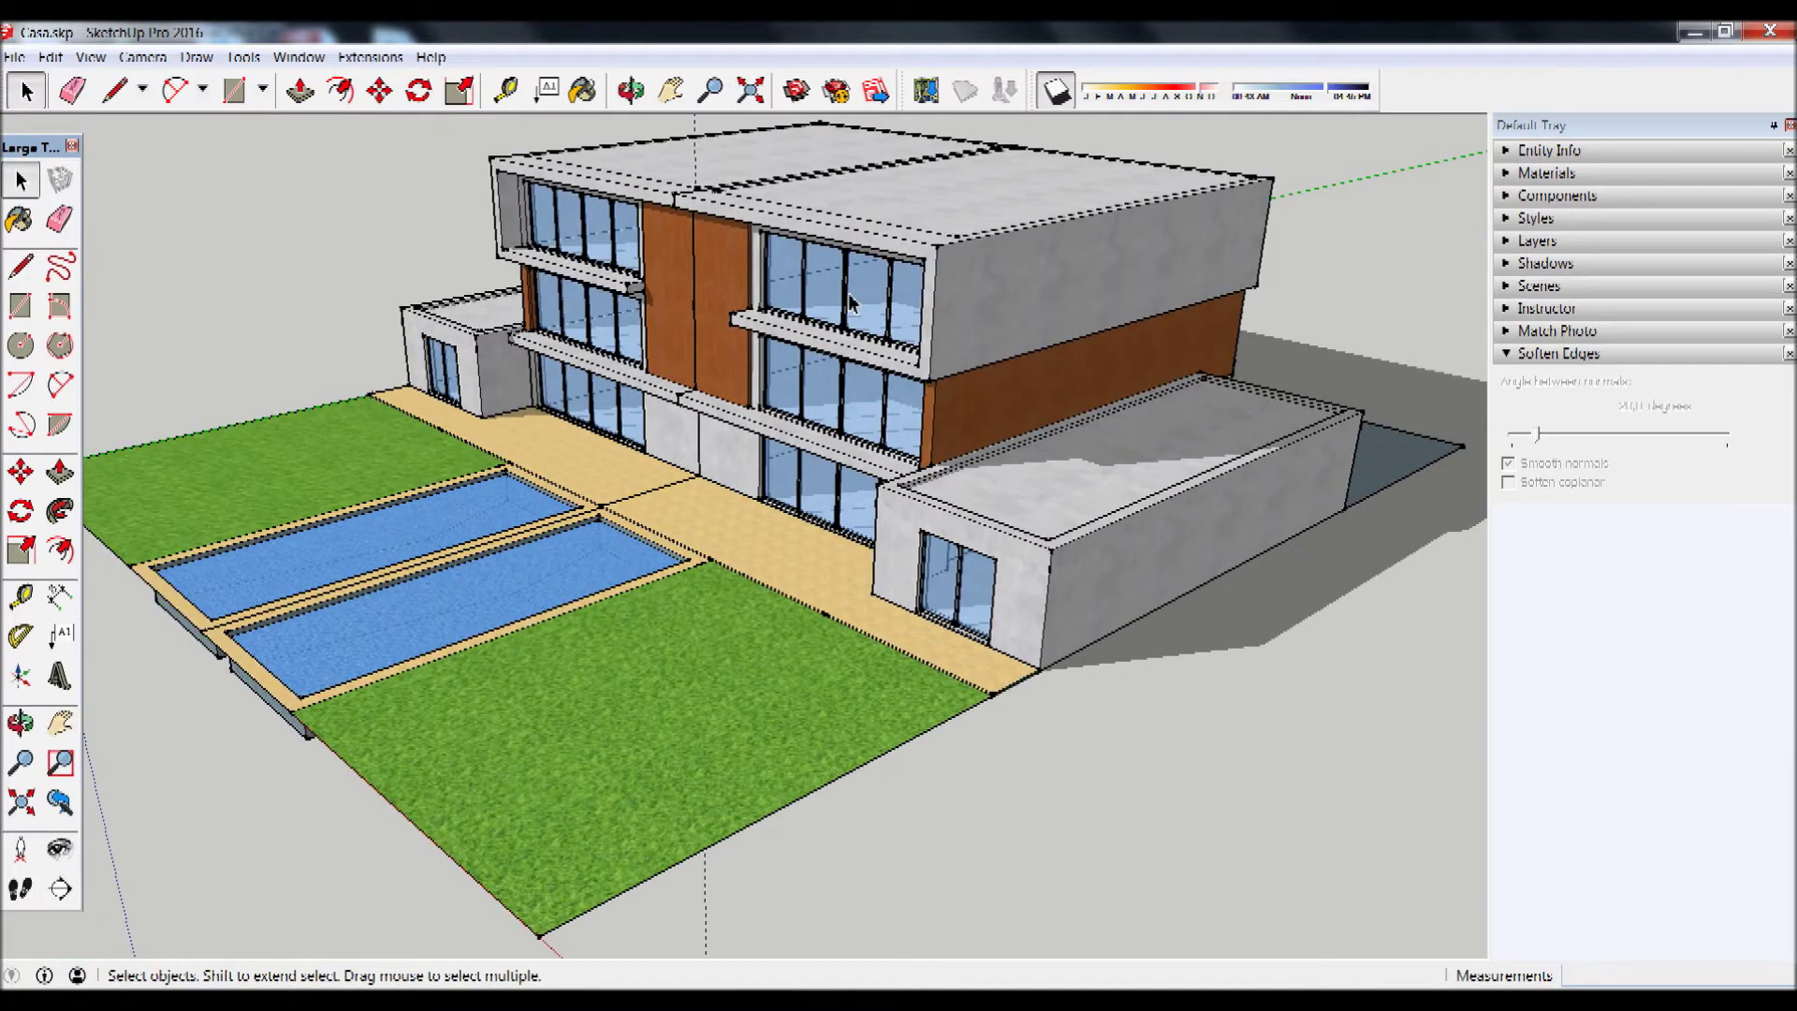
{"action": "left_click", "coordinate": [300, 58]}
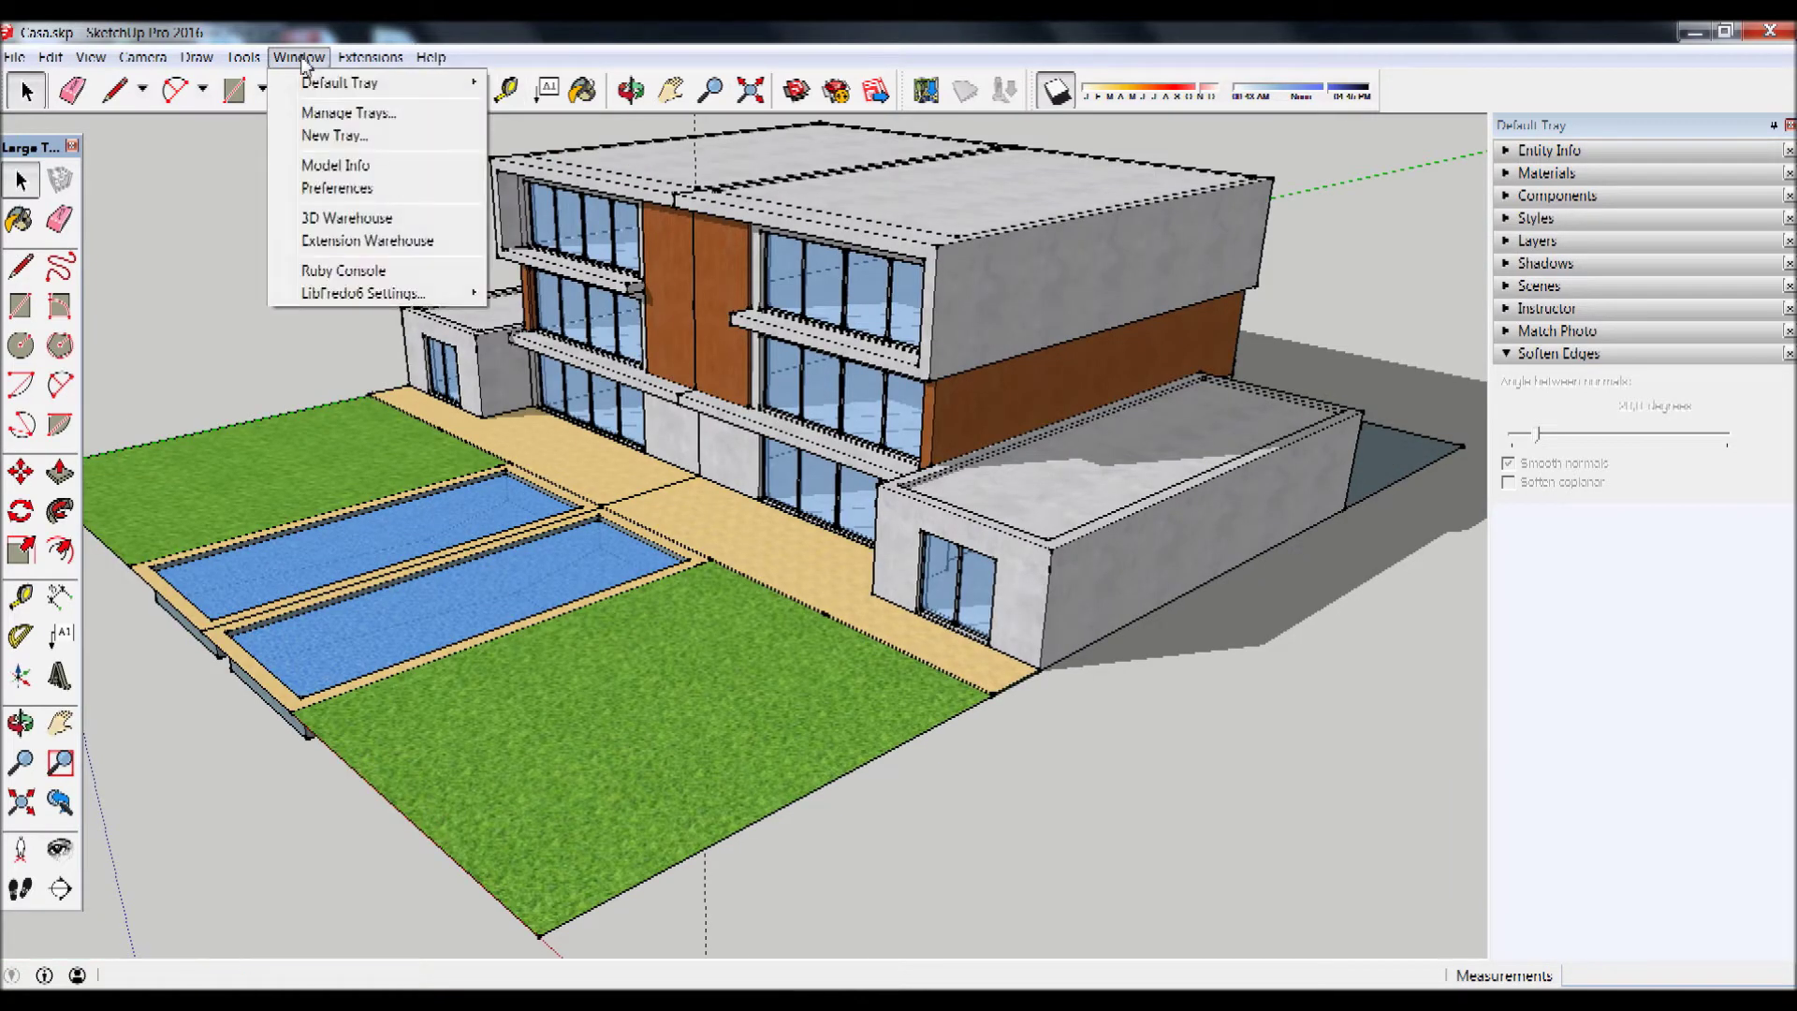
- Add a location from Model Info and navigate the satellite map to the plot beside the M563 road
{"action": "left_click", "coordinate": [391, 175]}
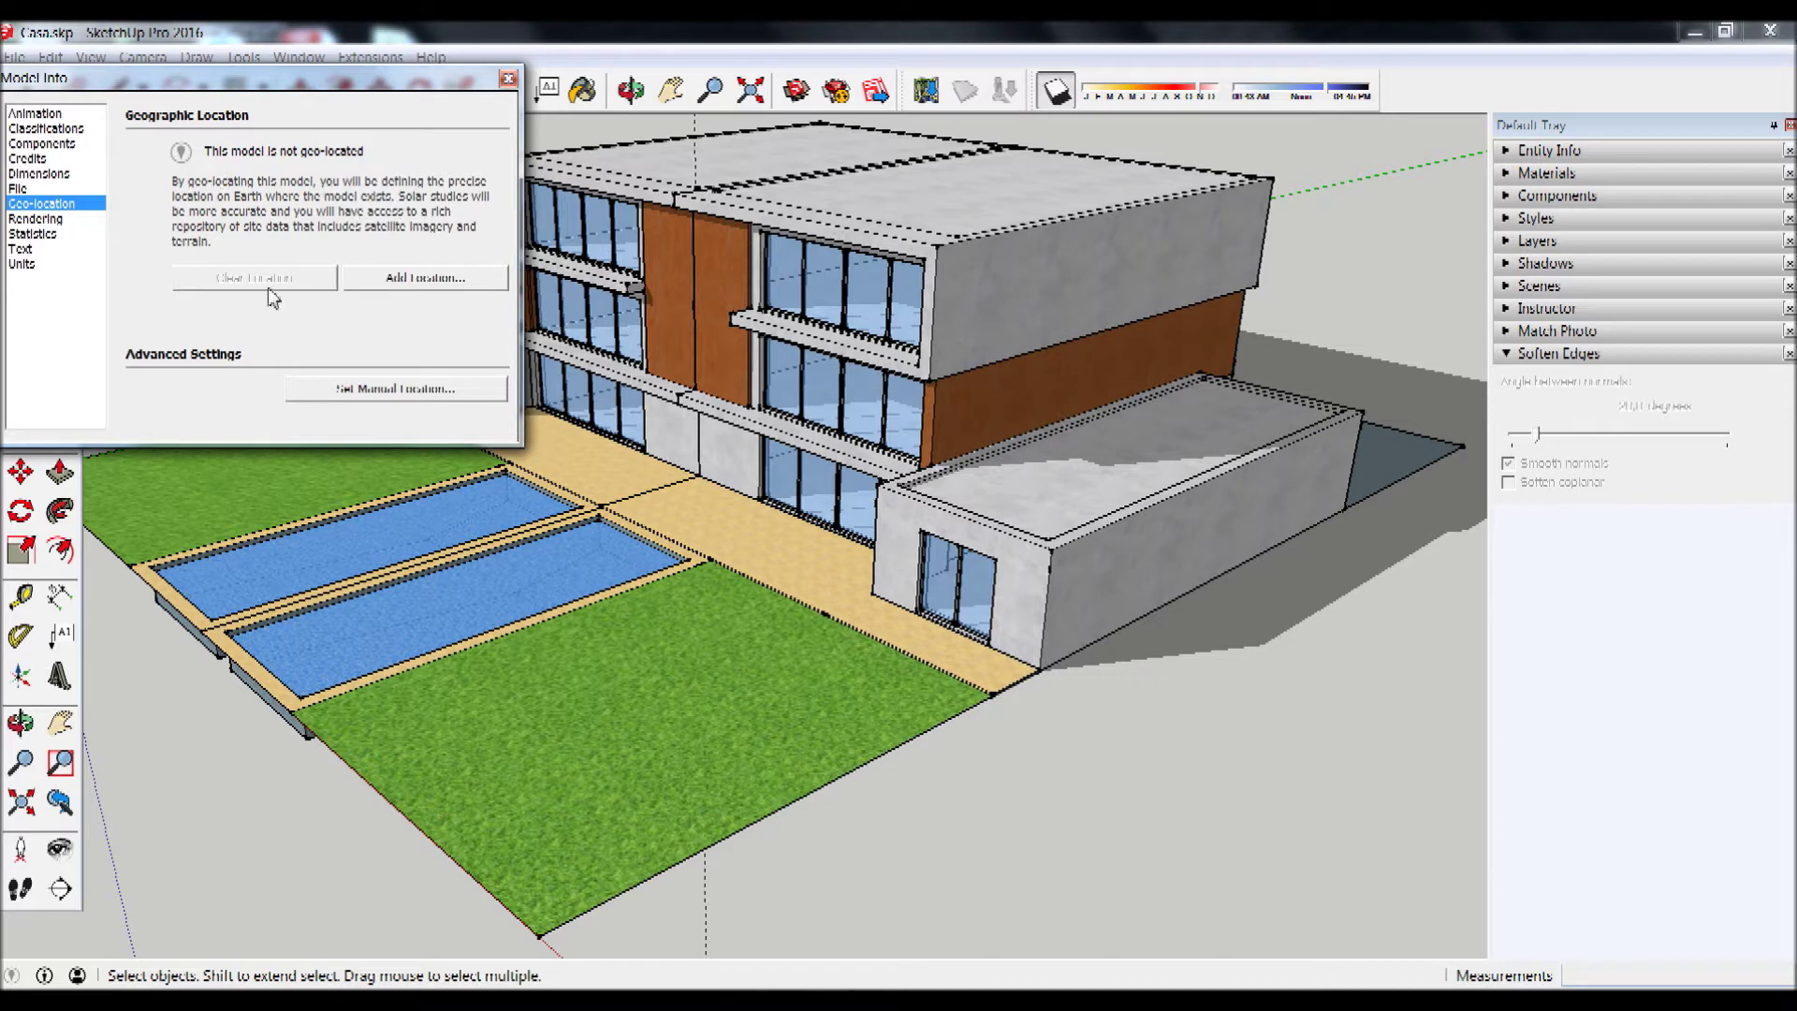
{"action": "left_click", "coordinate": [391, 294]}
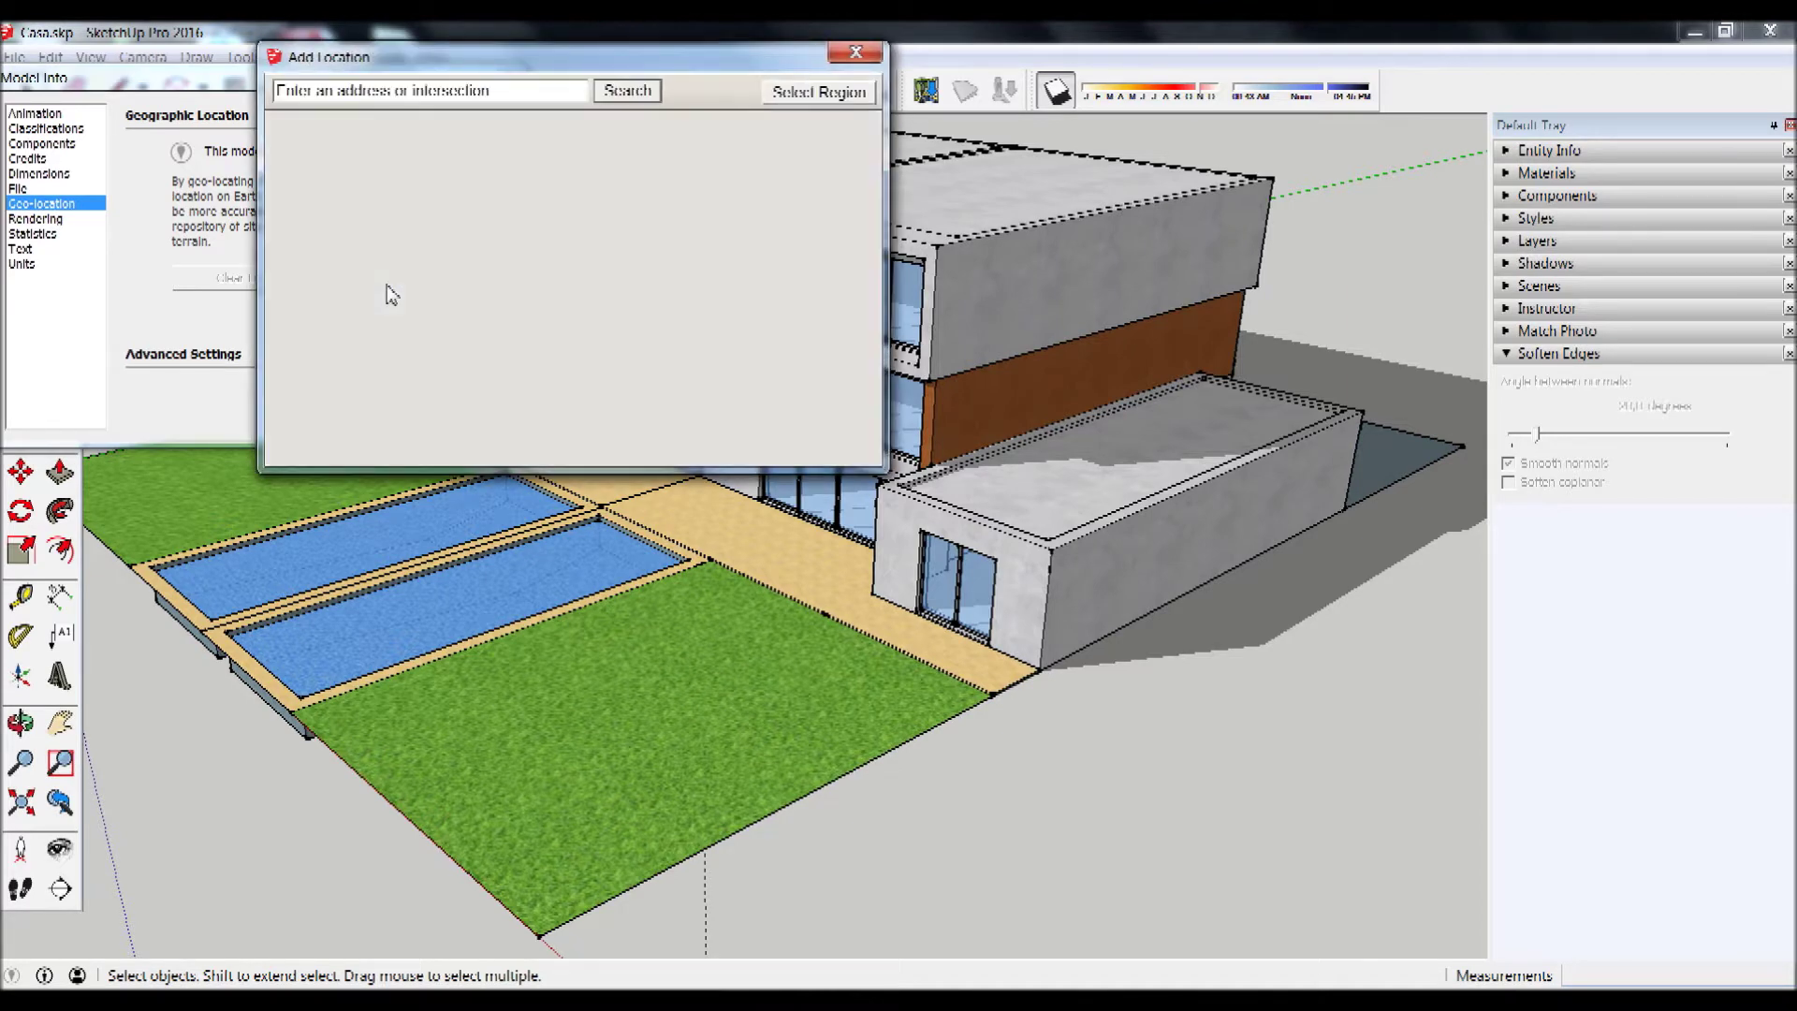
{"action": "scroll", "coordinate": [397, 287], "scroll_direction": "down", "scroll_amount": 2}
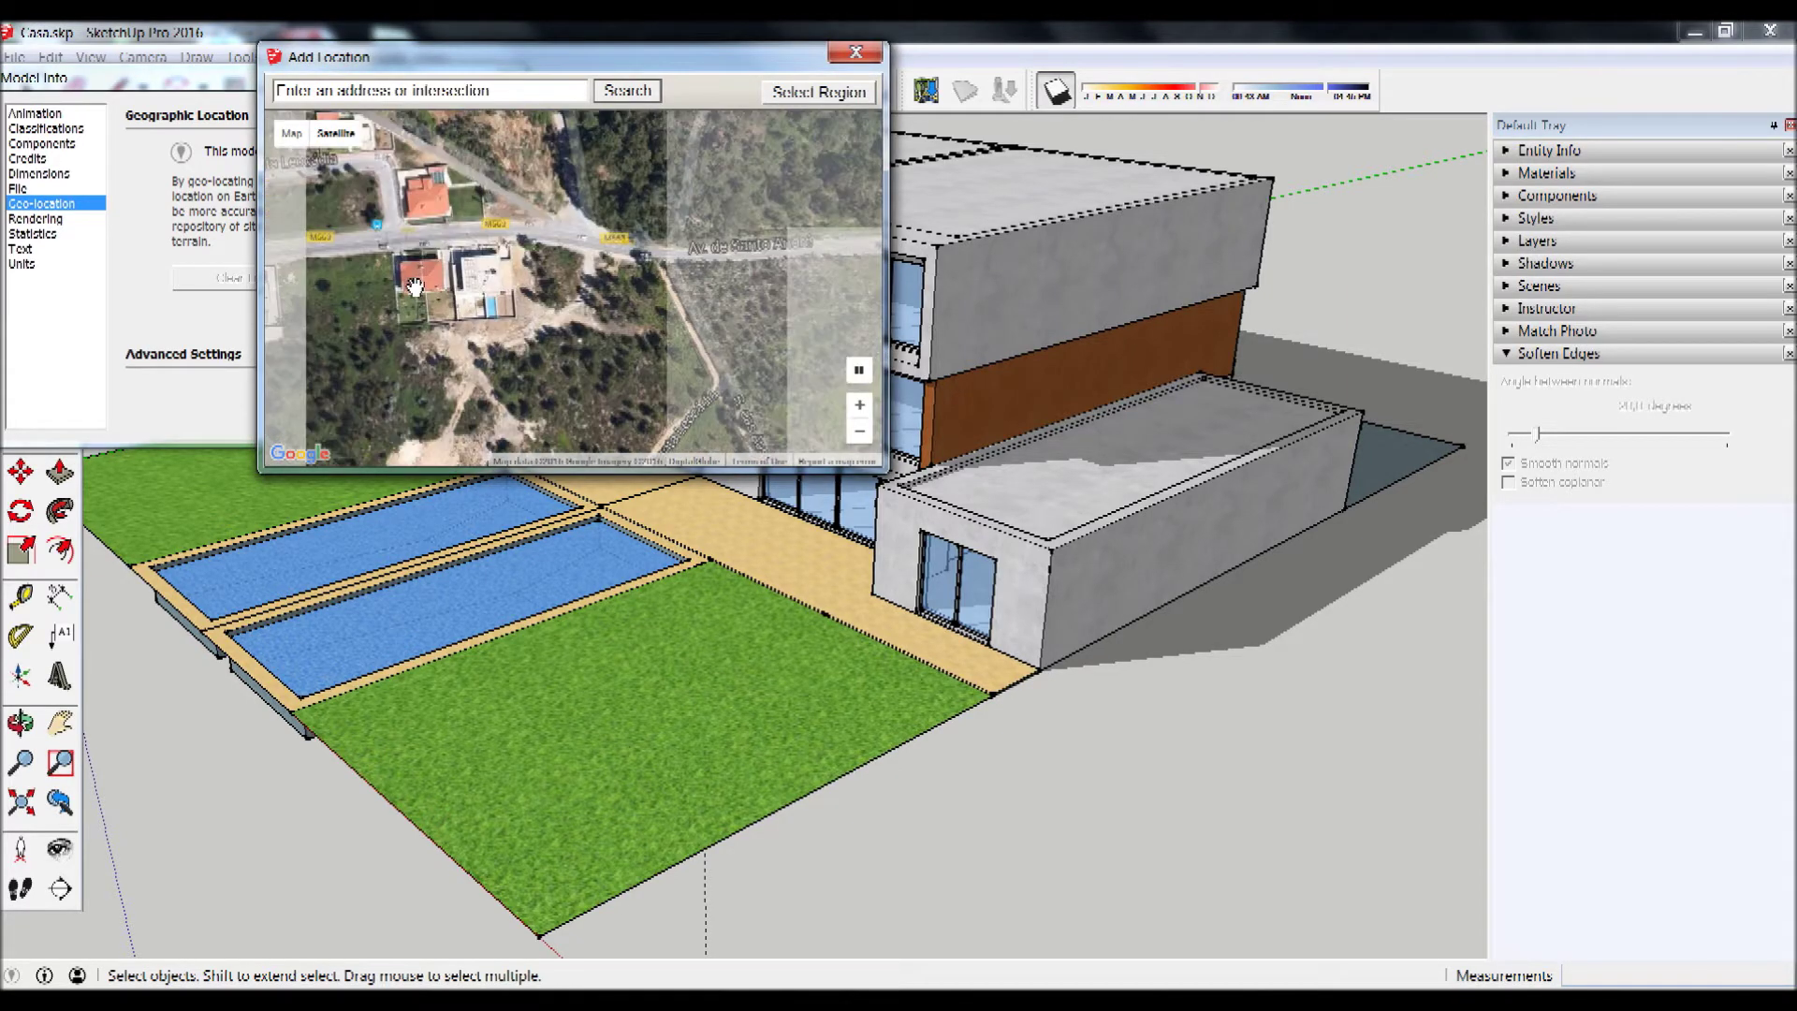
{"action": "scroll", "coordinate": [397, 287], "scroll_direction": "down", "scroll_amount": 1}
{"action": "left_click_drag", "start_coordinate": [541, 283], "coordinate": [690, 219]}
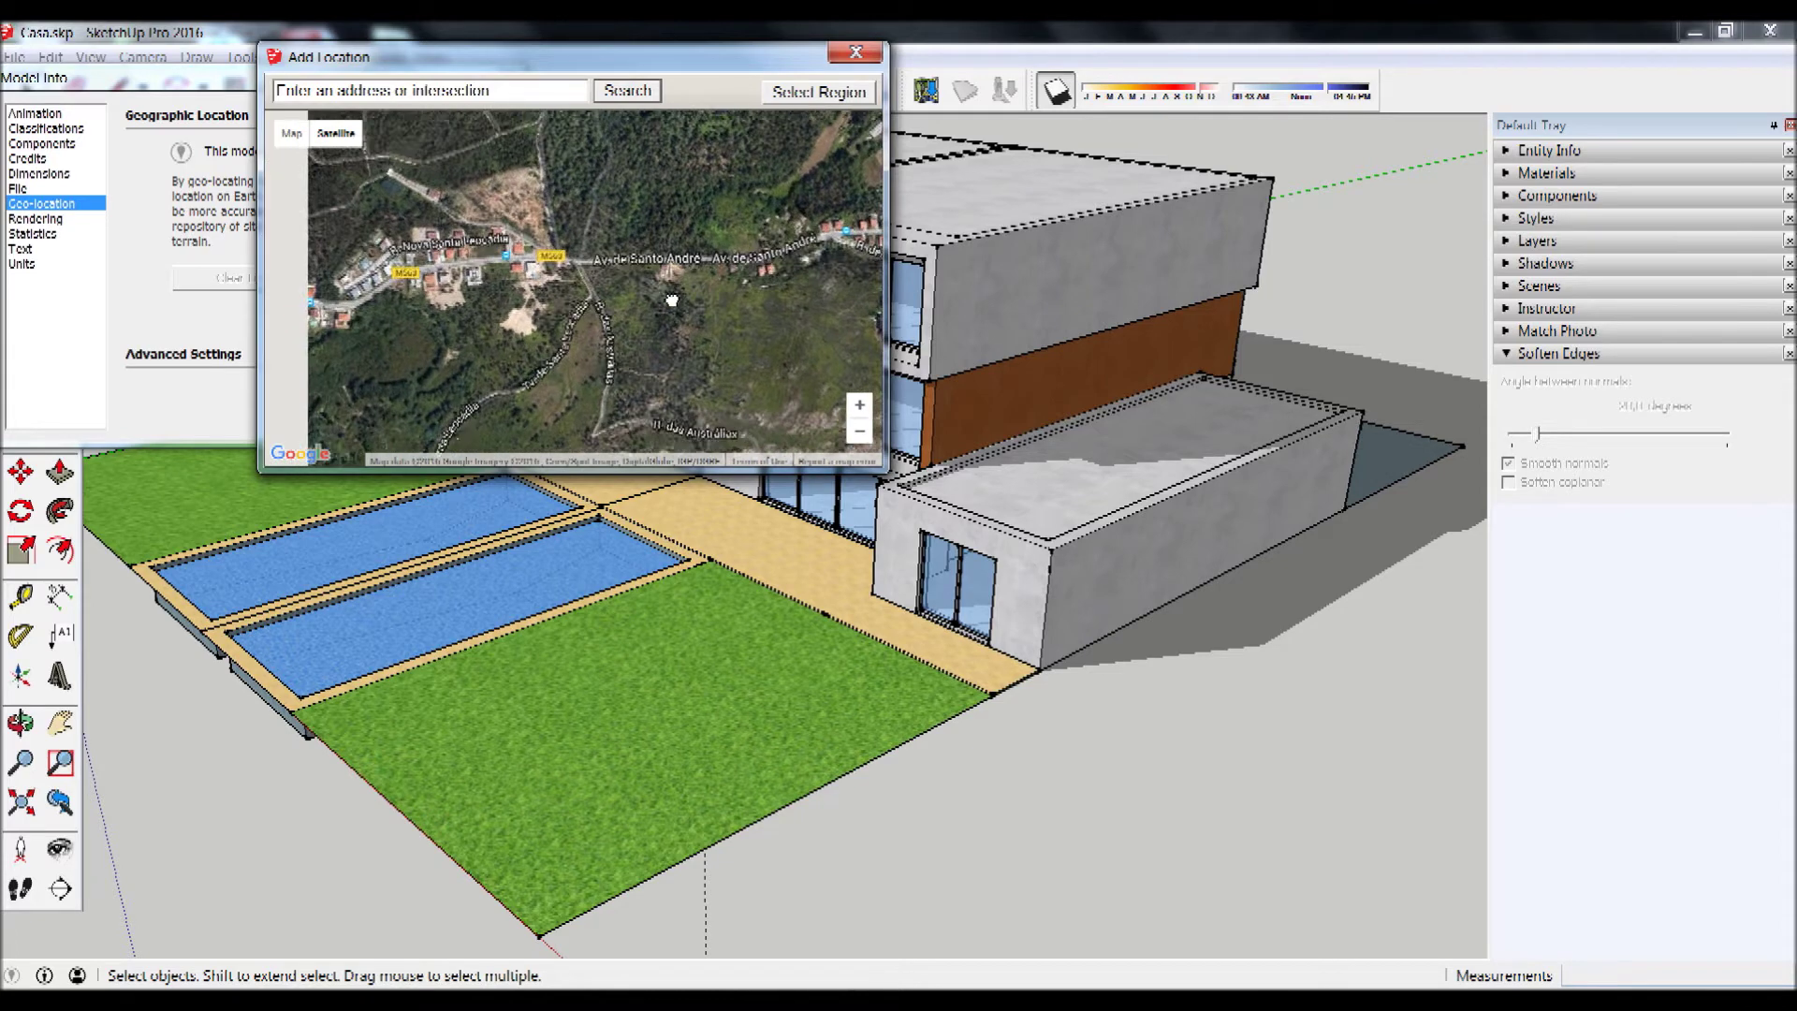
{"action": "scroll", "coordinate": [690, 219], "scroll_direction": "up", "scroll_amount": 2}
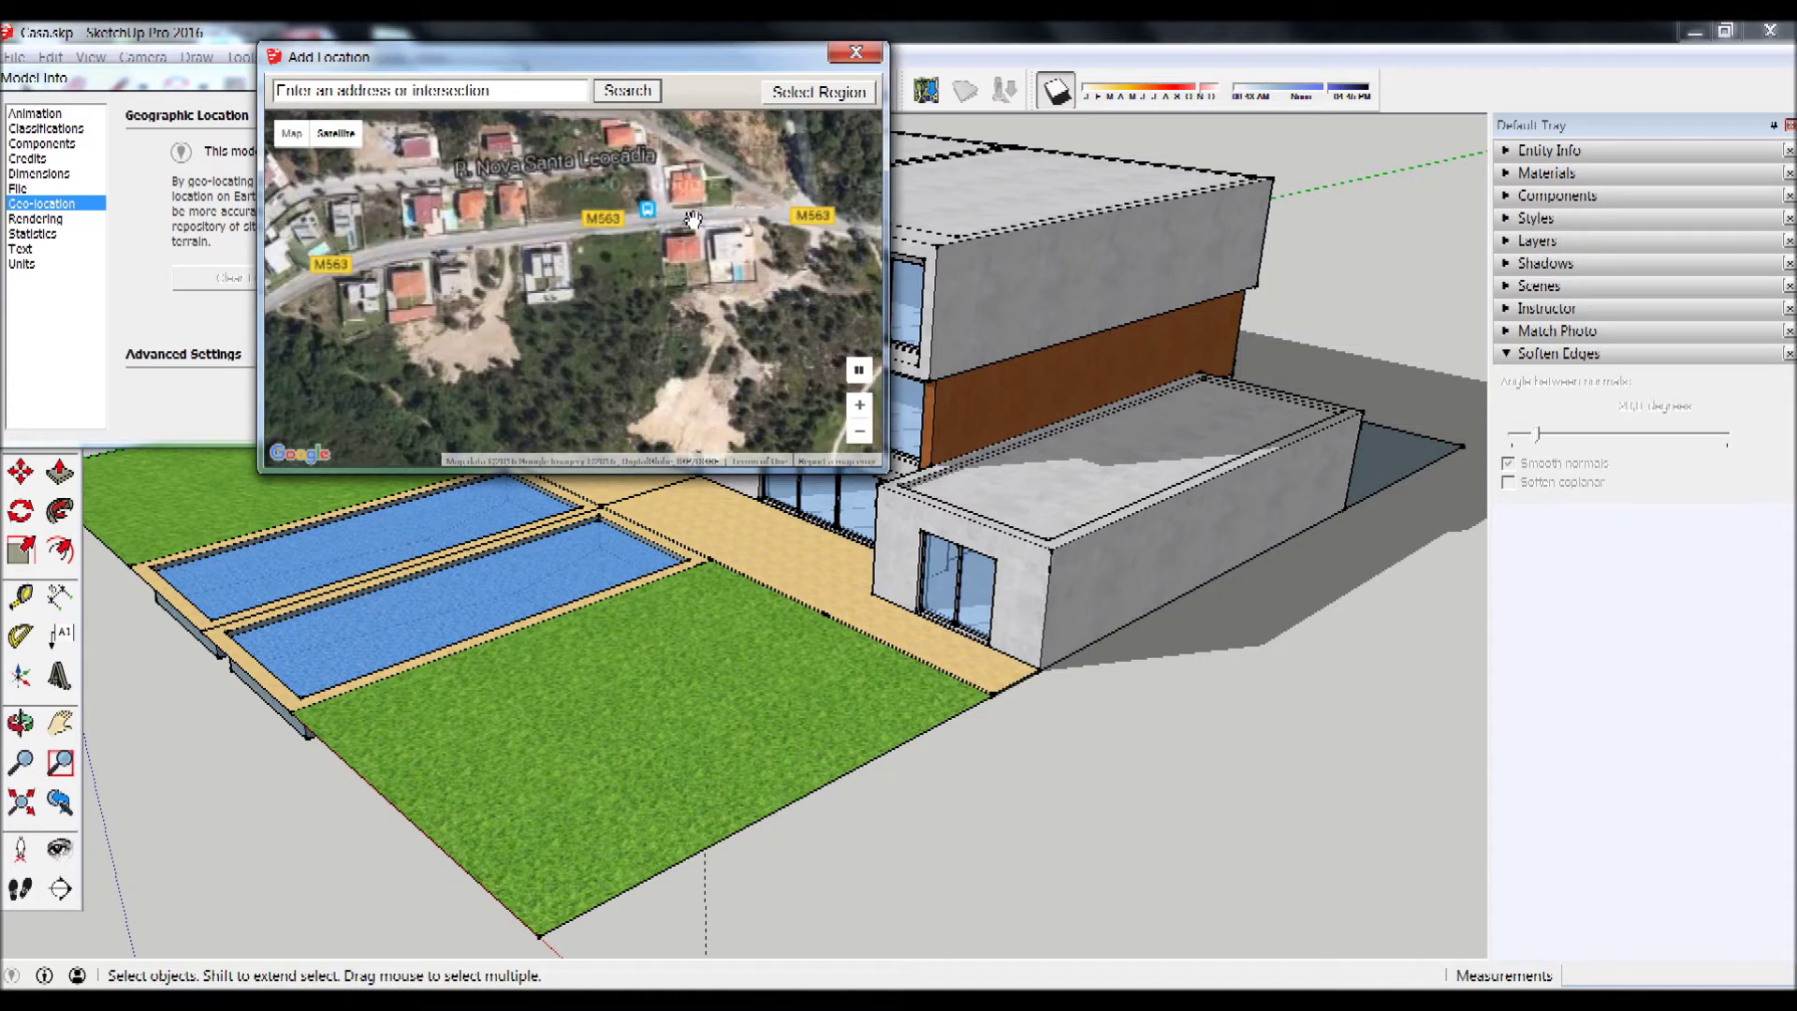
{"action": "scroll", "coordinate": [666, 224], "scroll_direction": "up", "scroll_amount": 1}
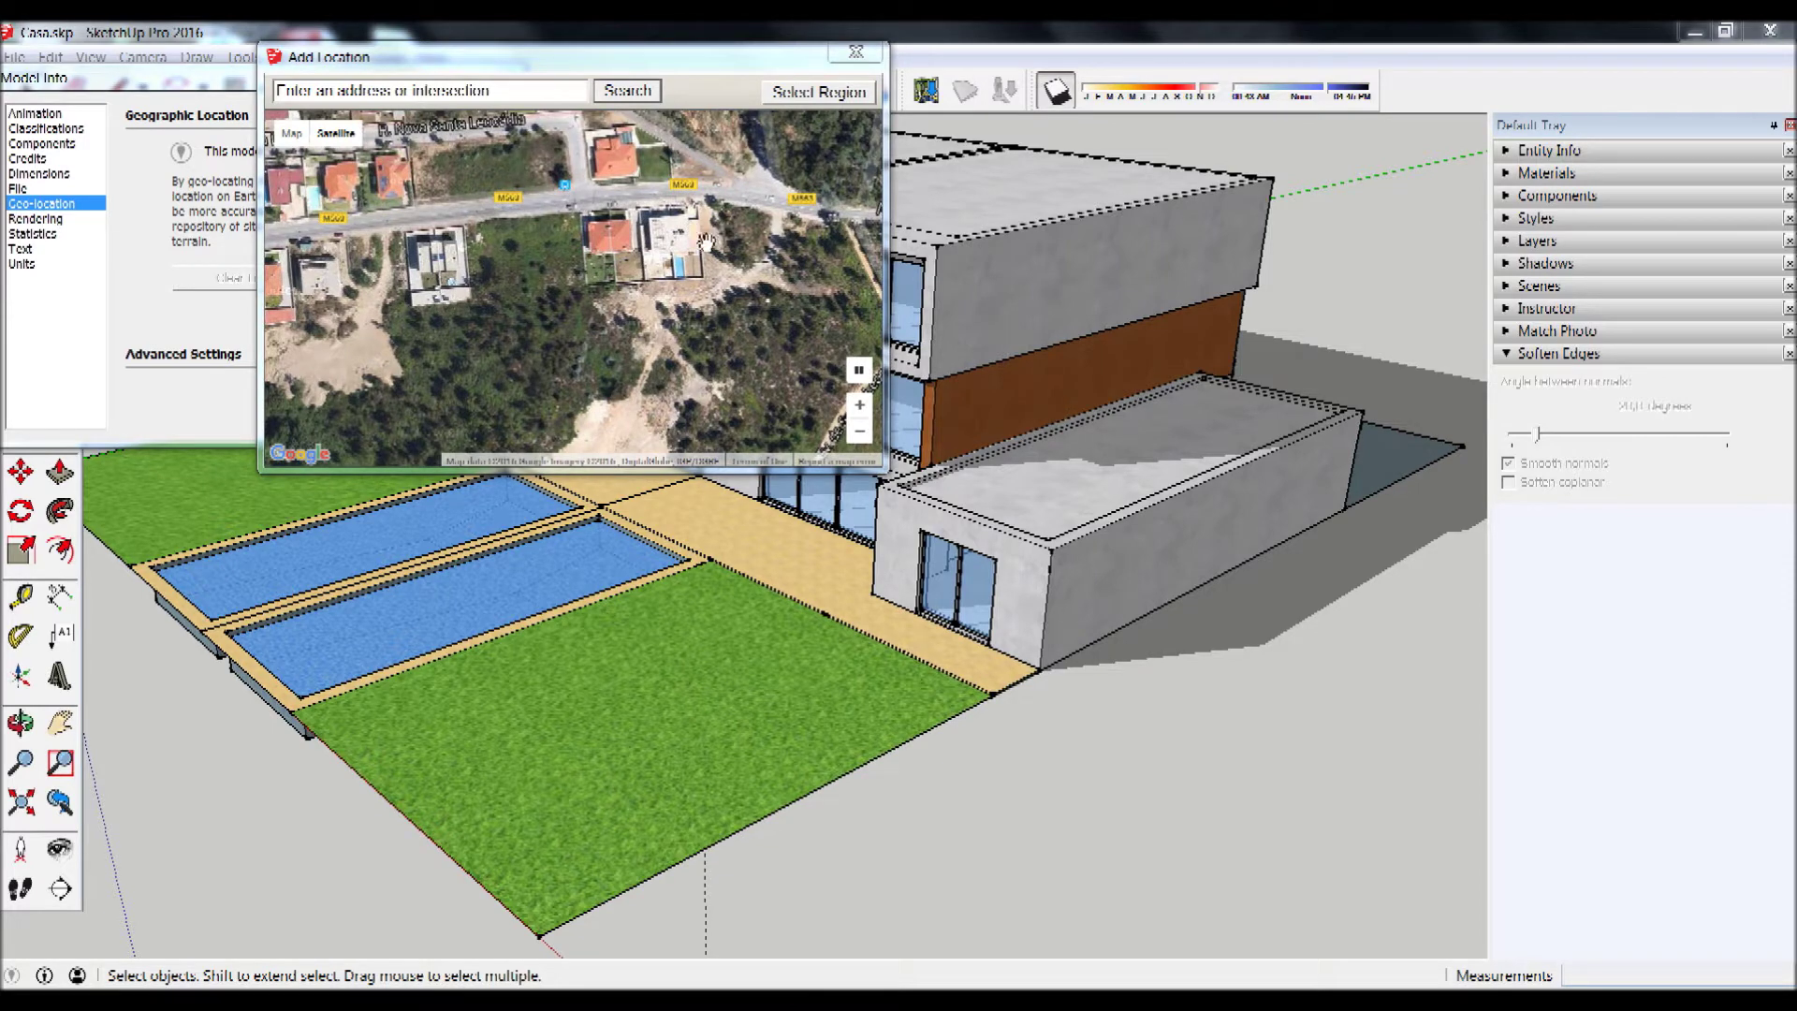
{"action": "scroll", "coordinate": [704, 235], "scroll_direction": "up", "scroll_amount": 1}
{"action": "scroll", "coordinate": [700, 228], "scroll_direction": "up", "scroll_amount": 1}
{"action": "scroll", "coordinate": [697, 220], "scroll_direction": "up", "scroll_amount": 1}
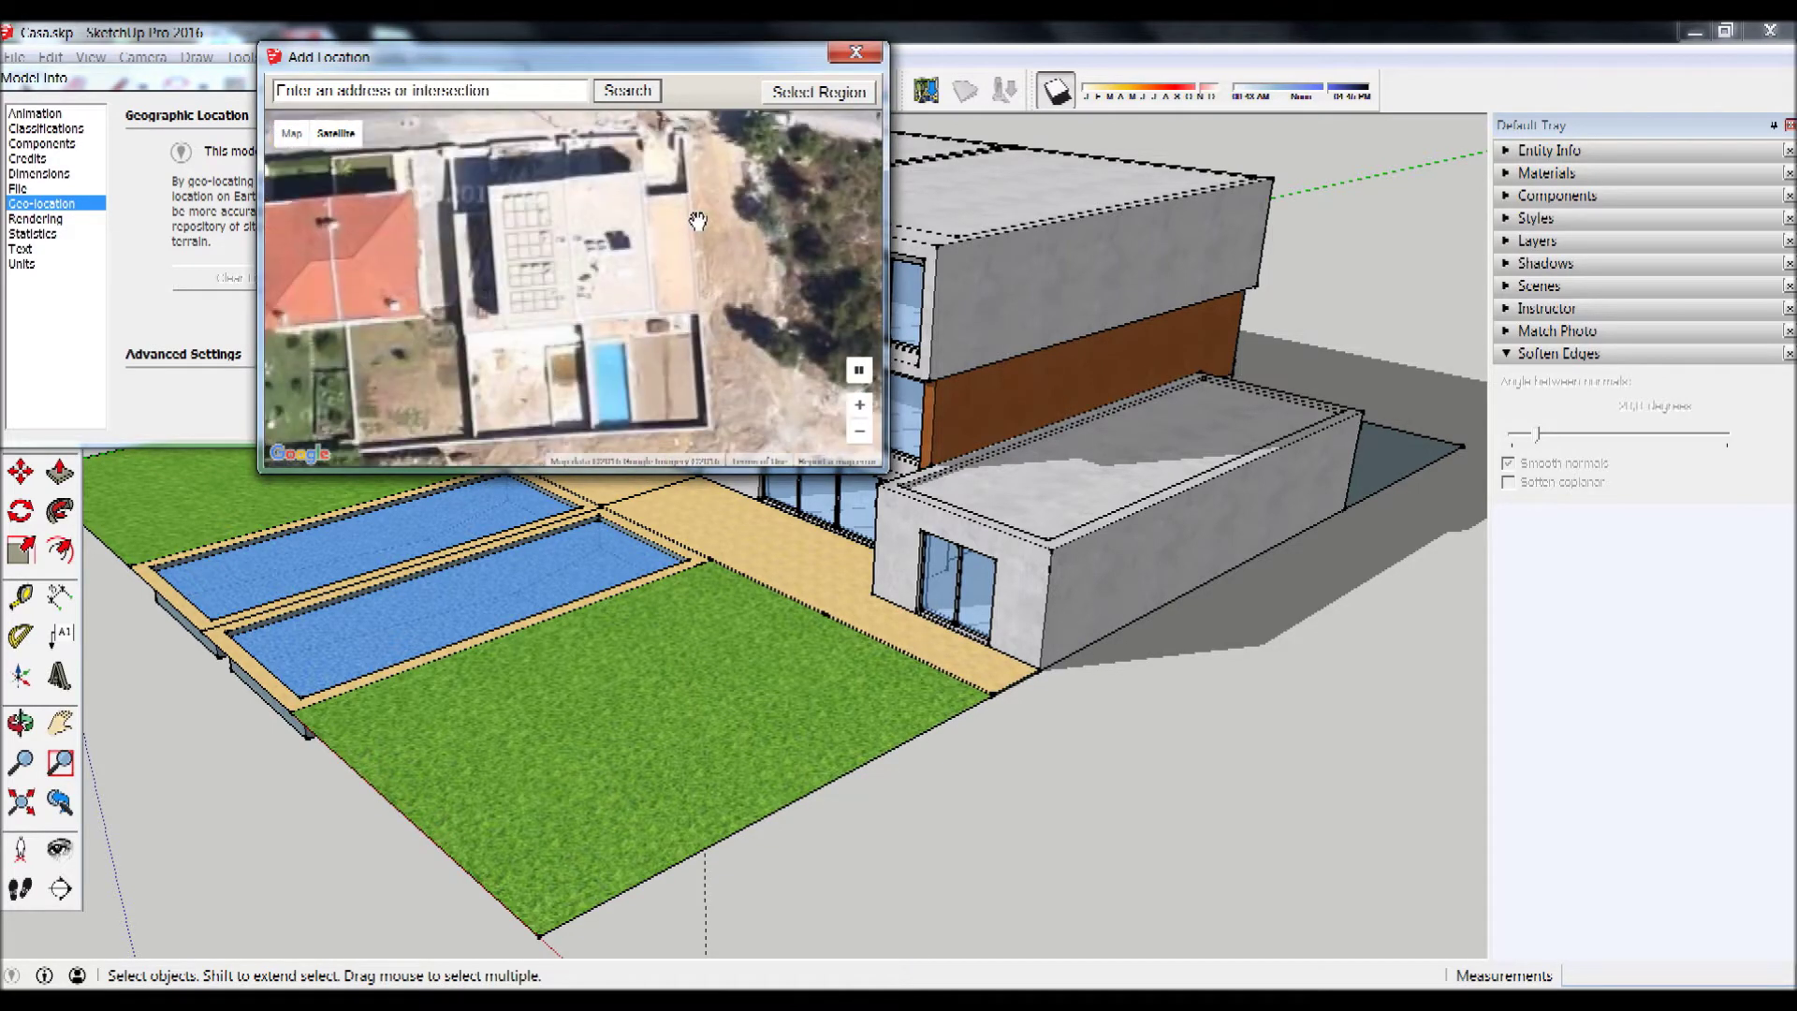
{"action": "scroll", "coordinate": [697, 221], "scroll_direction": "down", "scroll_amount": 2}
{"action": "scroll", "coordinate": [697, 221], "scroll_direction": "down", "scroll_amount": 1}
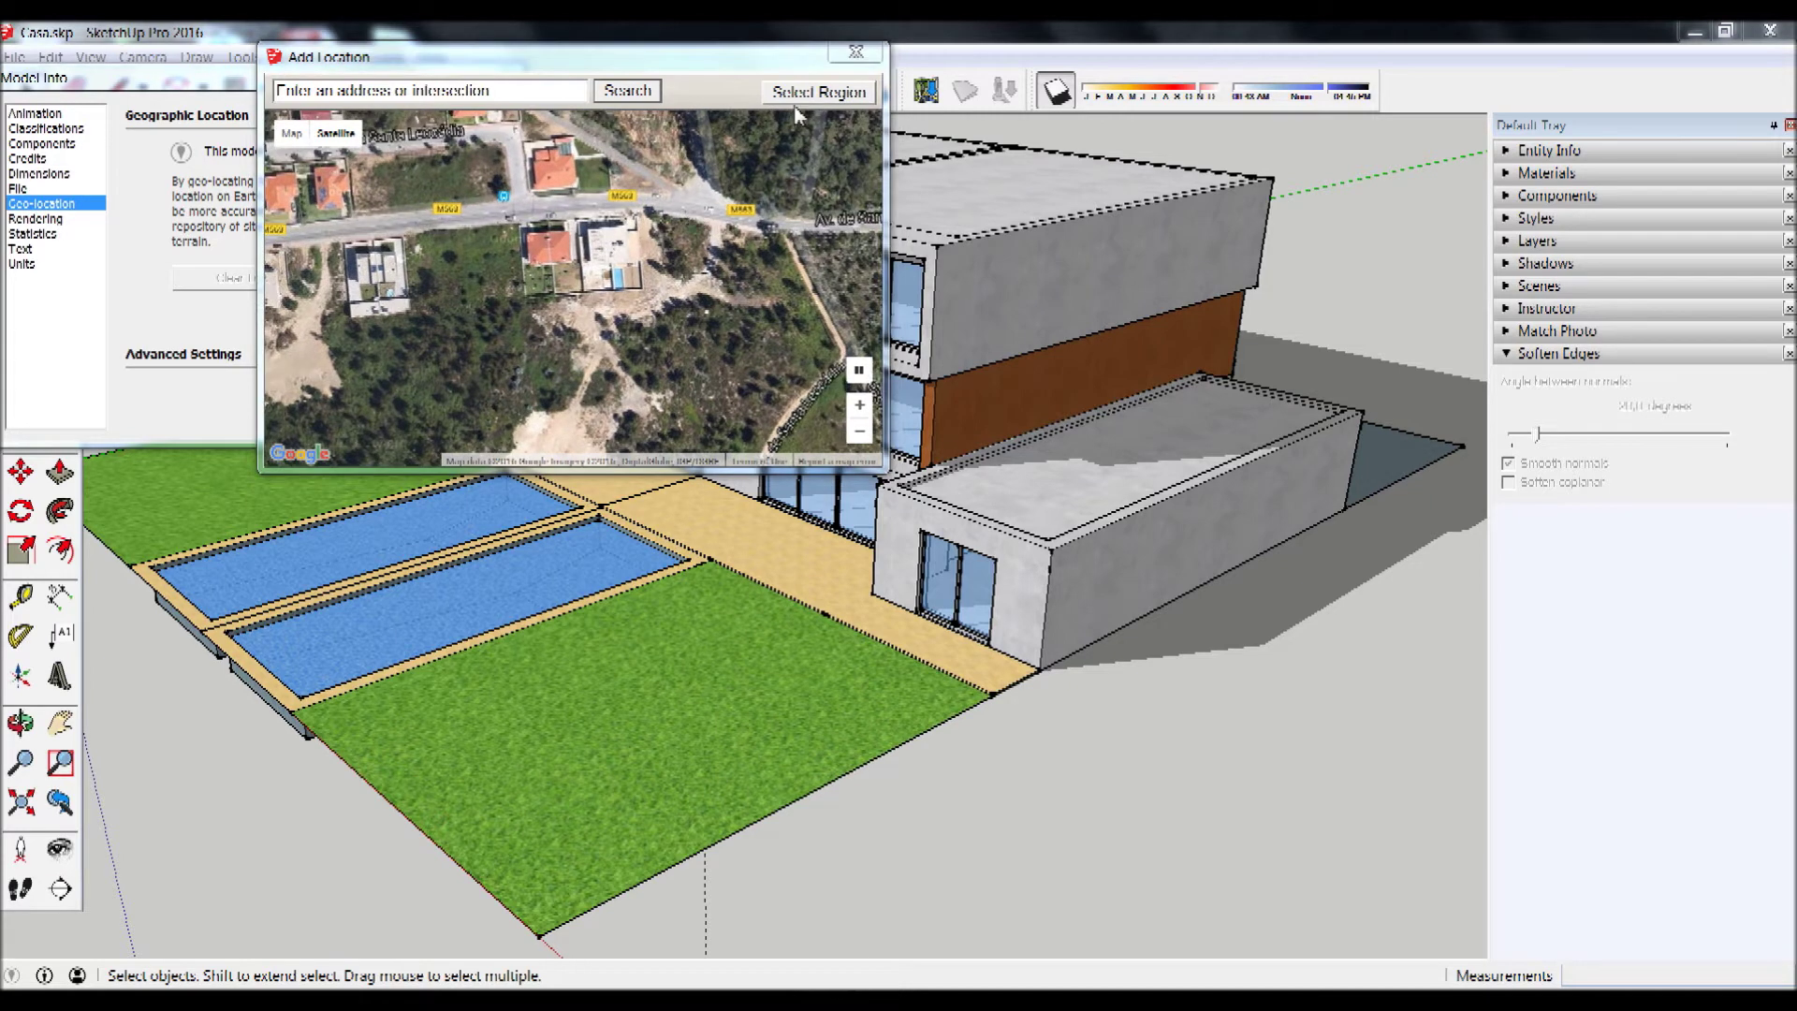
- Select and enlarge the map region around the plot, then grab the aerial imagery
{"action": "left_click", "coordinate": [817, 94]}
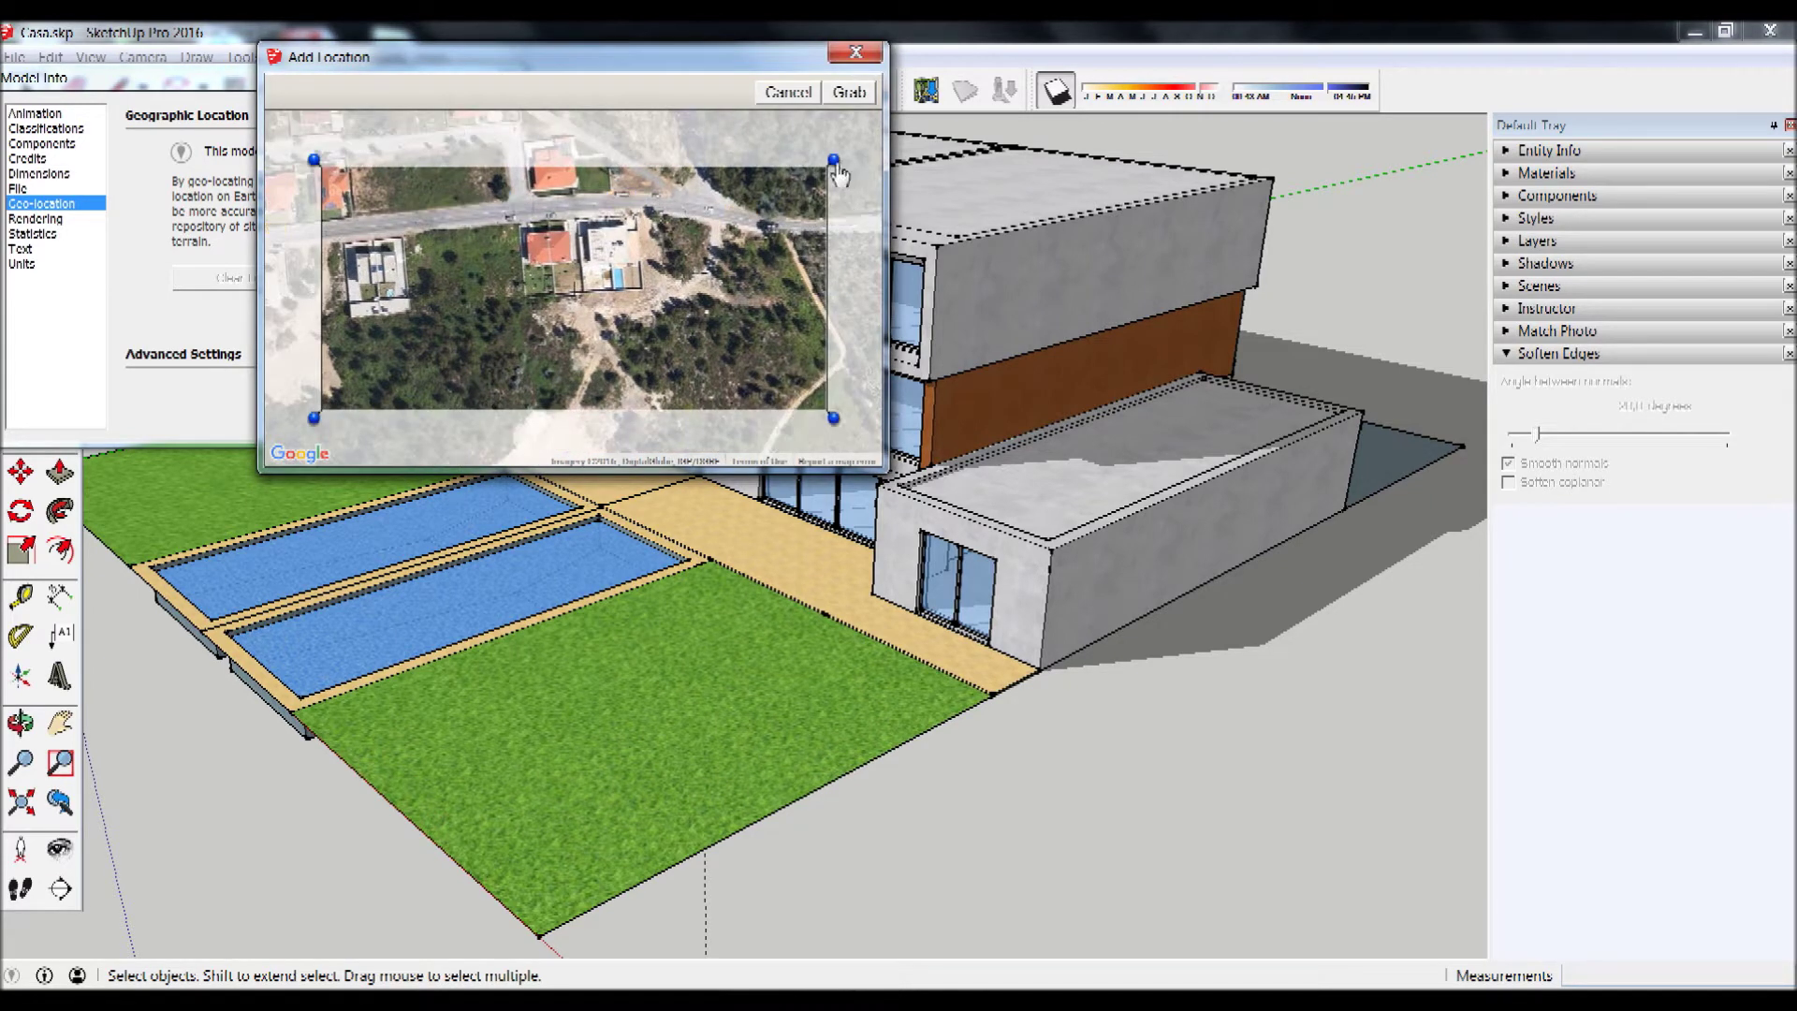
{"action": "left_click_drag", "start_coordinate": [834, 161], "coordinate": [883, 99]}
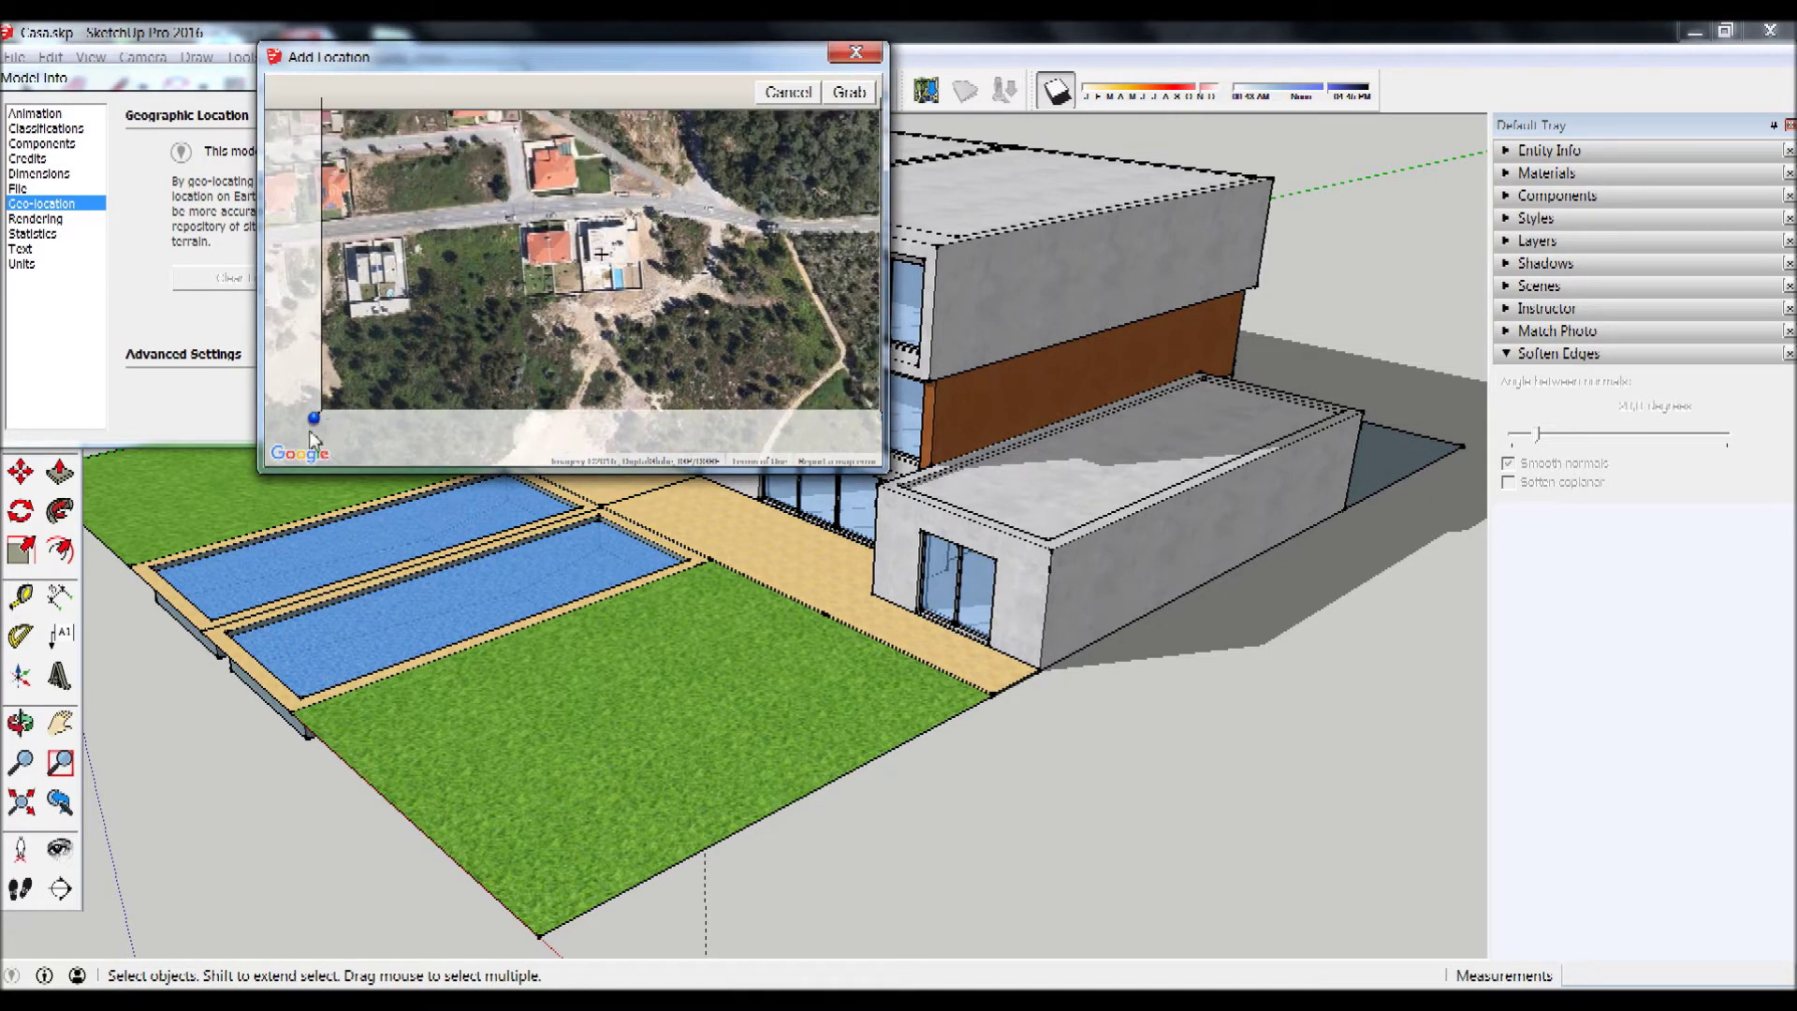
{"action": "left_click_drag", "start_coordinate": [316, 419], "coordinate": [281, 432]}
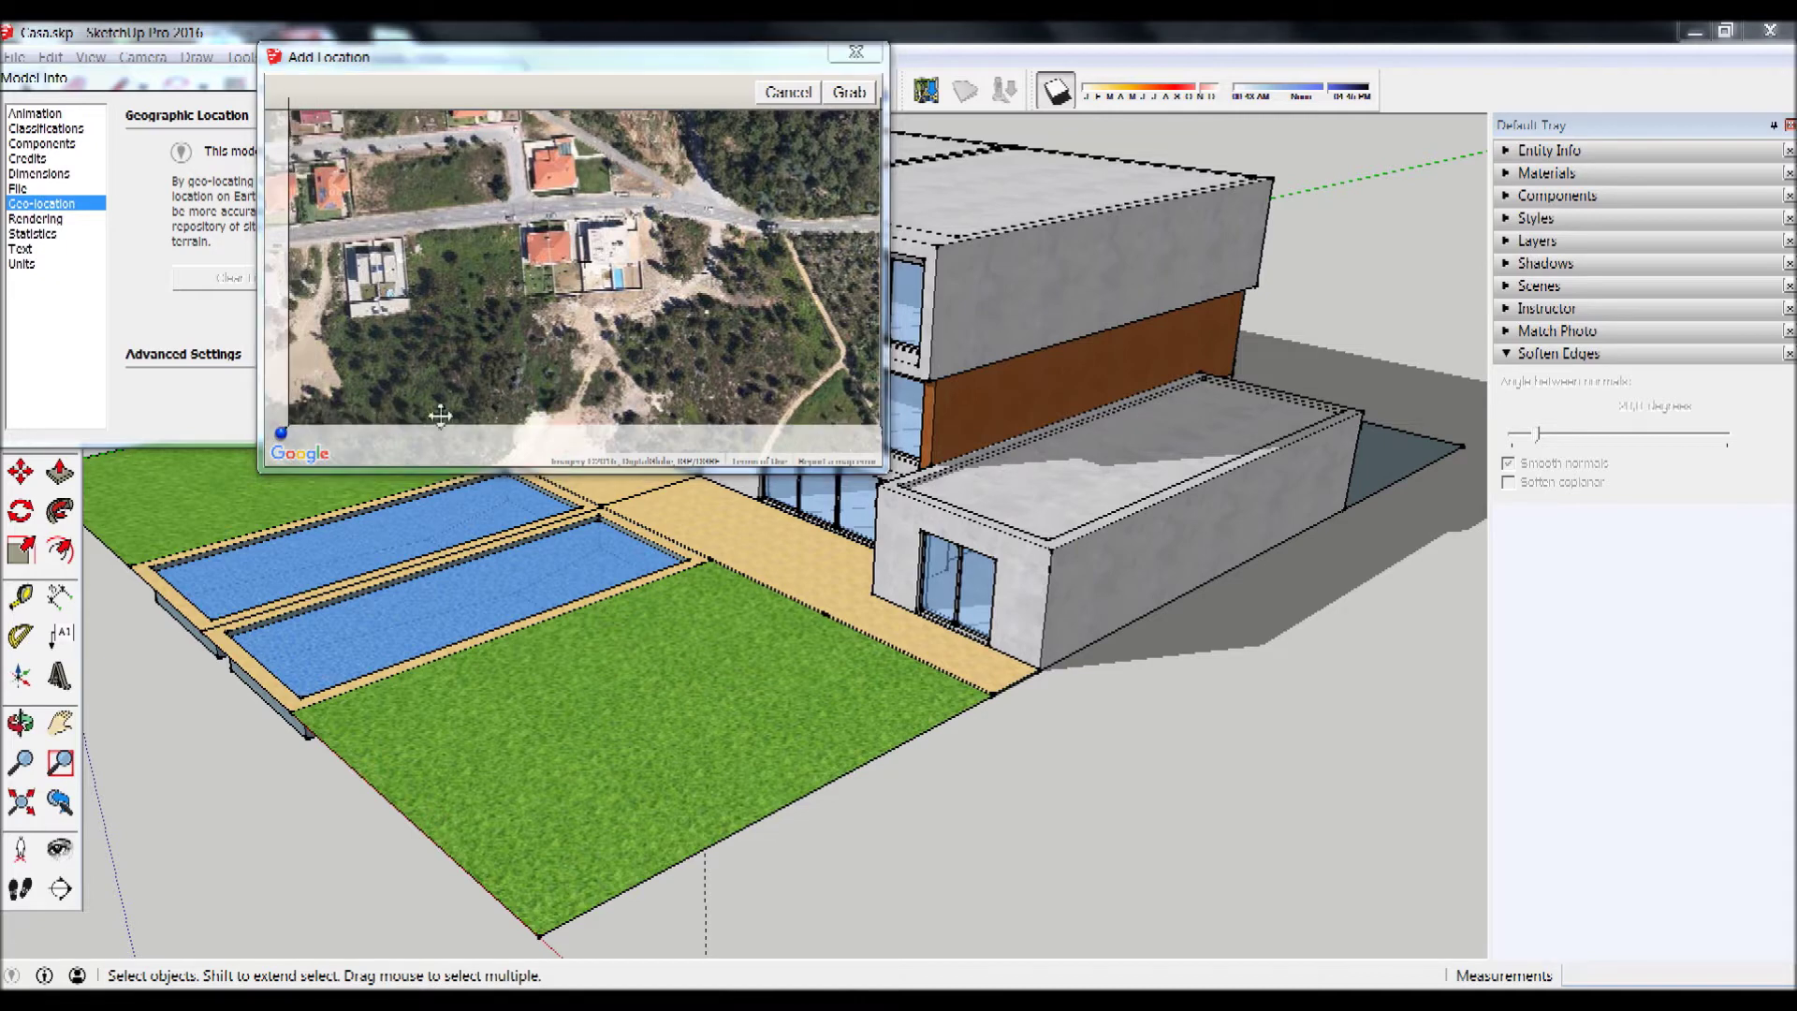
{"action": "left_click", "coordinate": [849, 93]}
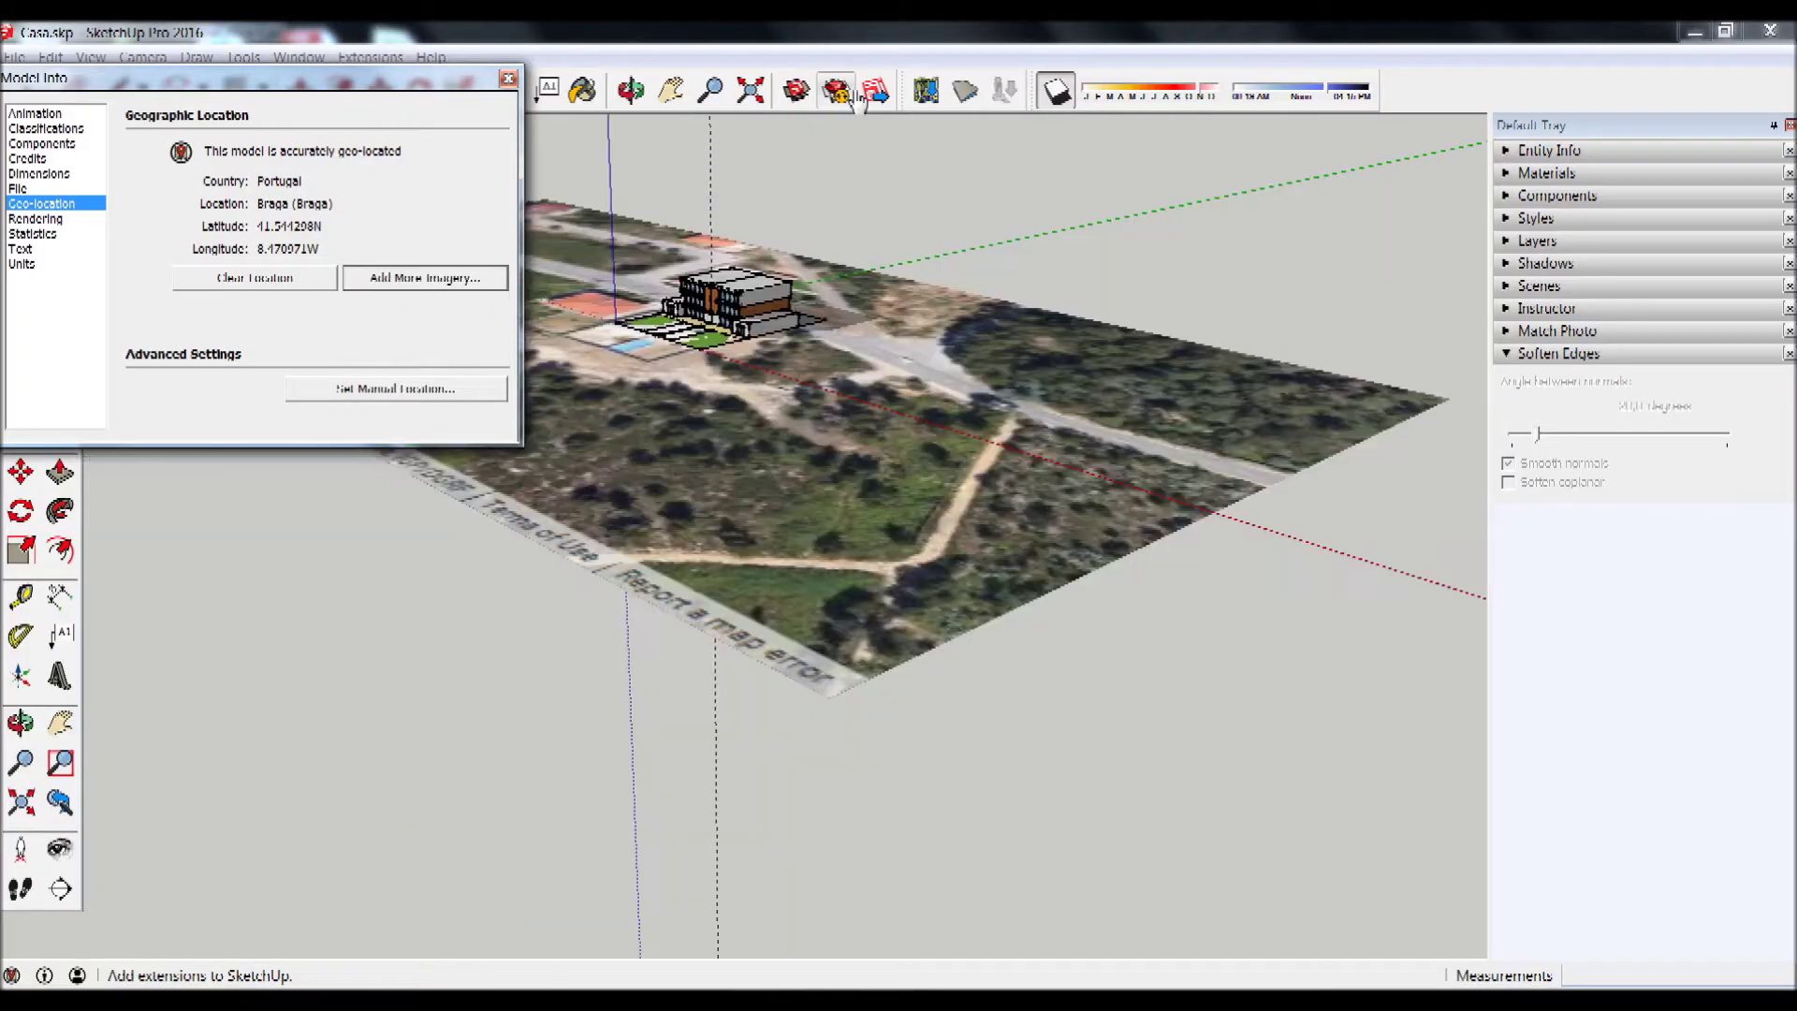
{"action": "left_click", "coordinate": [507, 81]}
{"action": "middle_click_drag", "start_coordinate": [608, 402], "coordinate": [613, 515]}
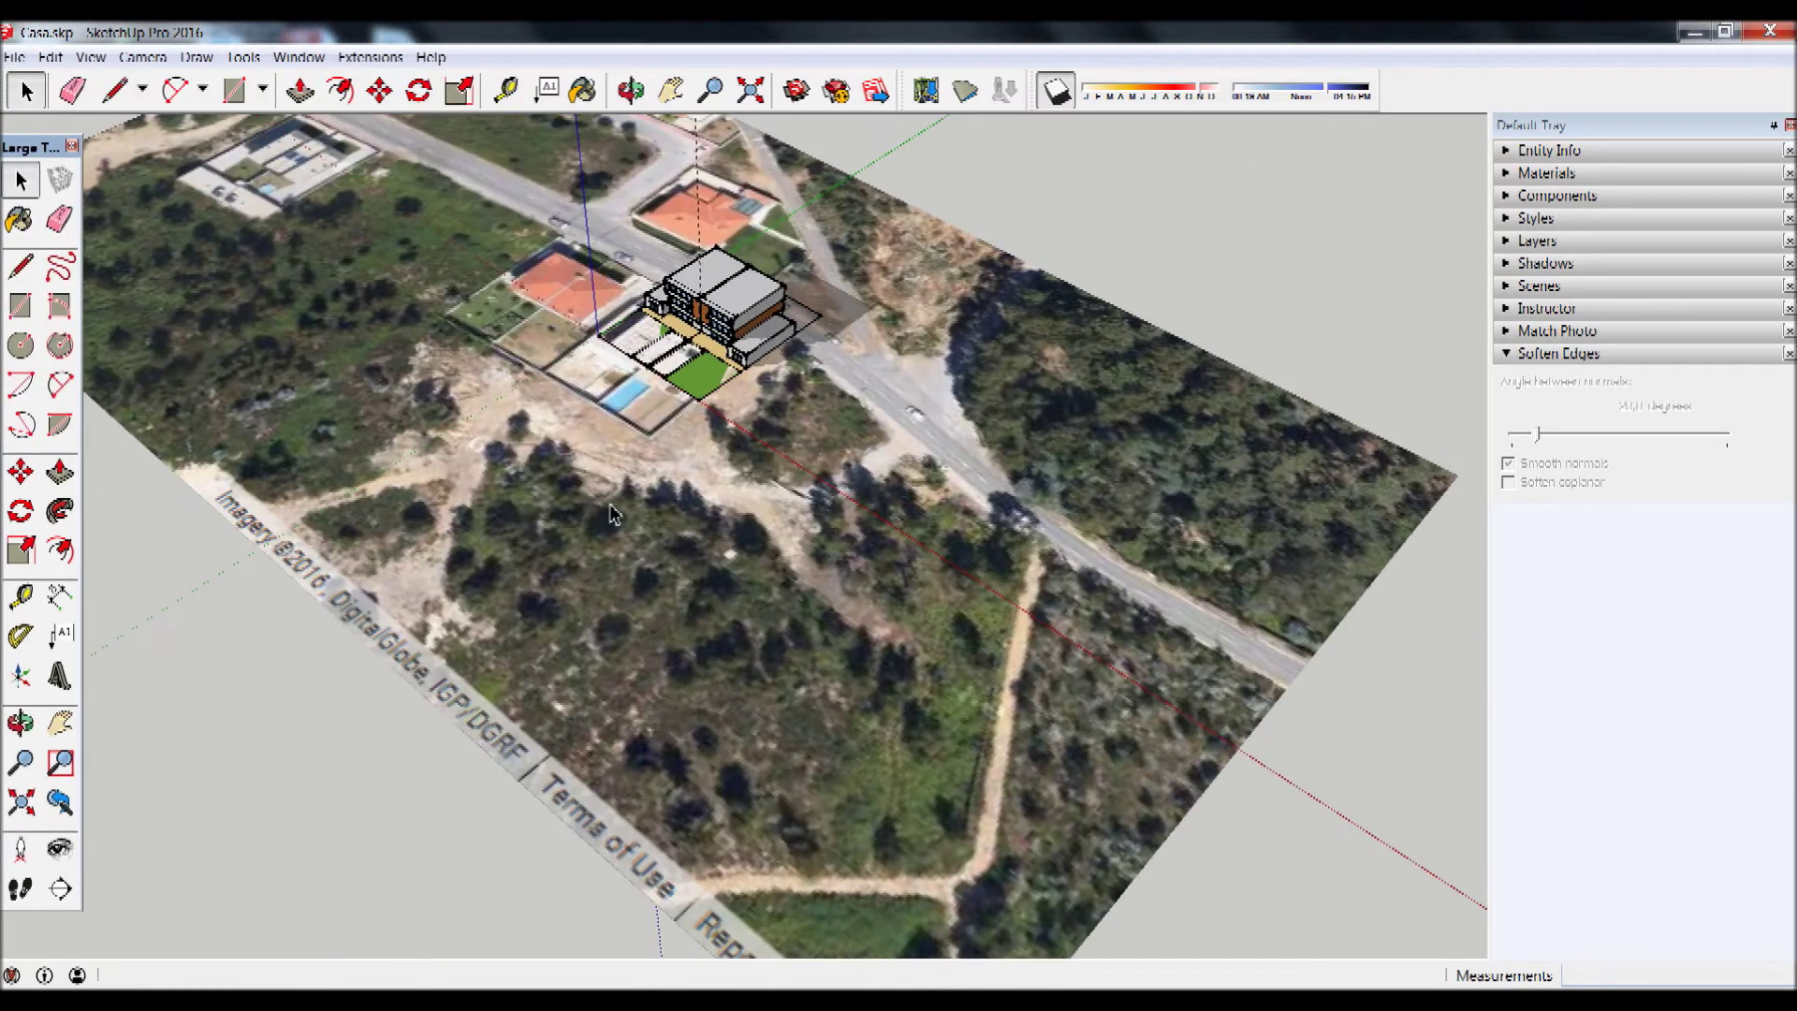
{"action": "scroll", "coordinate": [635, 228], "scroll_direction": "up", "scroll_amount": 2}
{"action": "scroll", "coordinate": [634, 229], "scroll_direction": "up", "scroll_amount": 2}
{"action": "scroll", "coordinate": [638, 229], "scroll_direction": "up", "scroll_amount": 2}
{"action": "scroll", "coordinate": [649, 296], "scroll_direction": "up", "scroll_amount": 2}
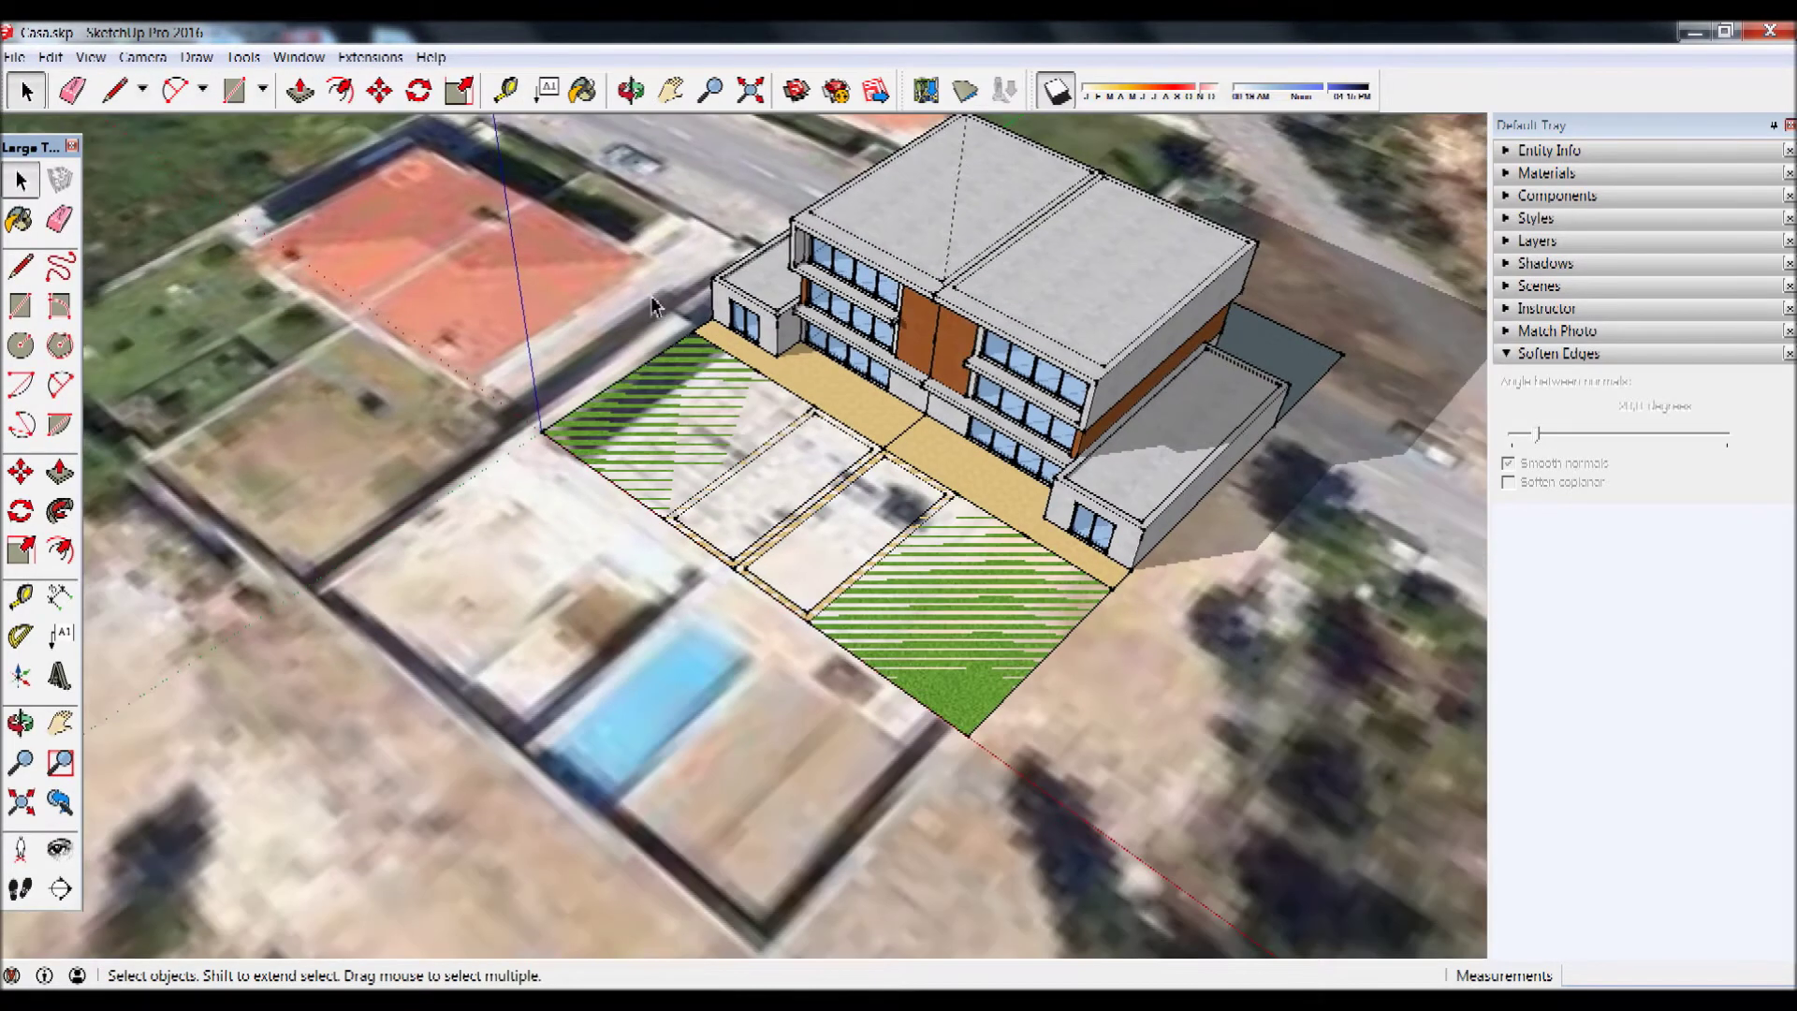
{"action": "scroll", "coordinate": [649, 295], "scroll_direction": "down", "scroll_amount": 3}
{"action": "mouse_move", "coordinate": [677, 266]}
{"action": "middle_mouse_down"}
{"action": "mouse_move", "coordinate": [753, 291]}
{"action": "mouse_move", "coordinate": [831, 513]}
{"action": "mouse_move", "coordinate": [824, 497]}
{"action": "middle_mouse_up"}
{"action": "scroll", "coordinate": [828, 513], "scroll_direction": "up", "scroll_amount": 2}
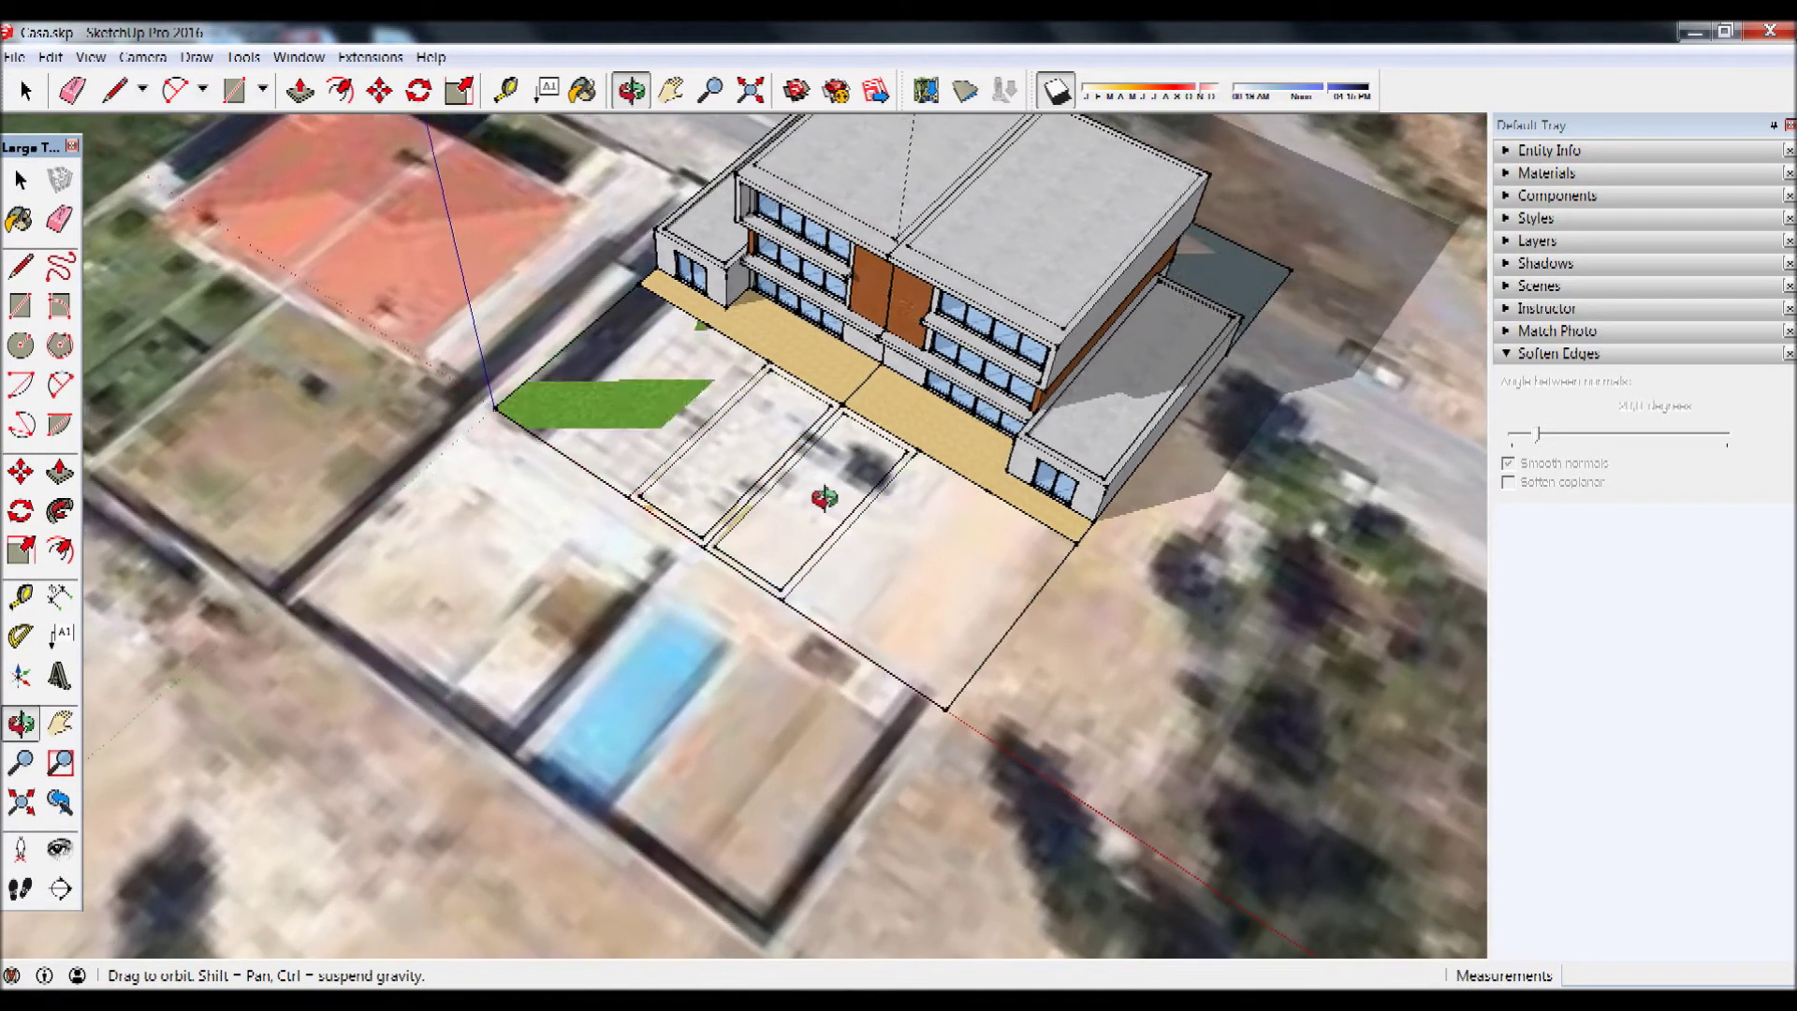
{"action": "middle_click_drag", "start_coordinate": [824, 497], "coordinate": [733, 493]}
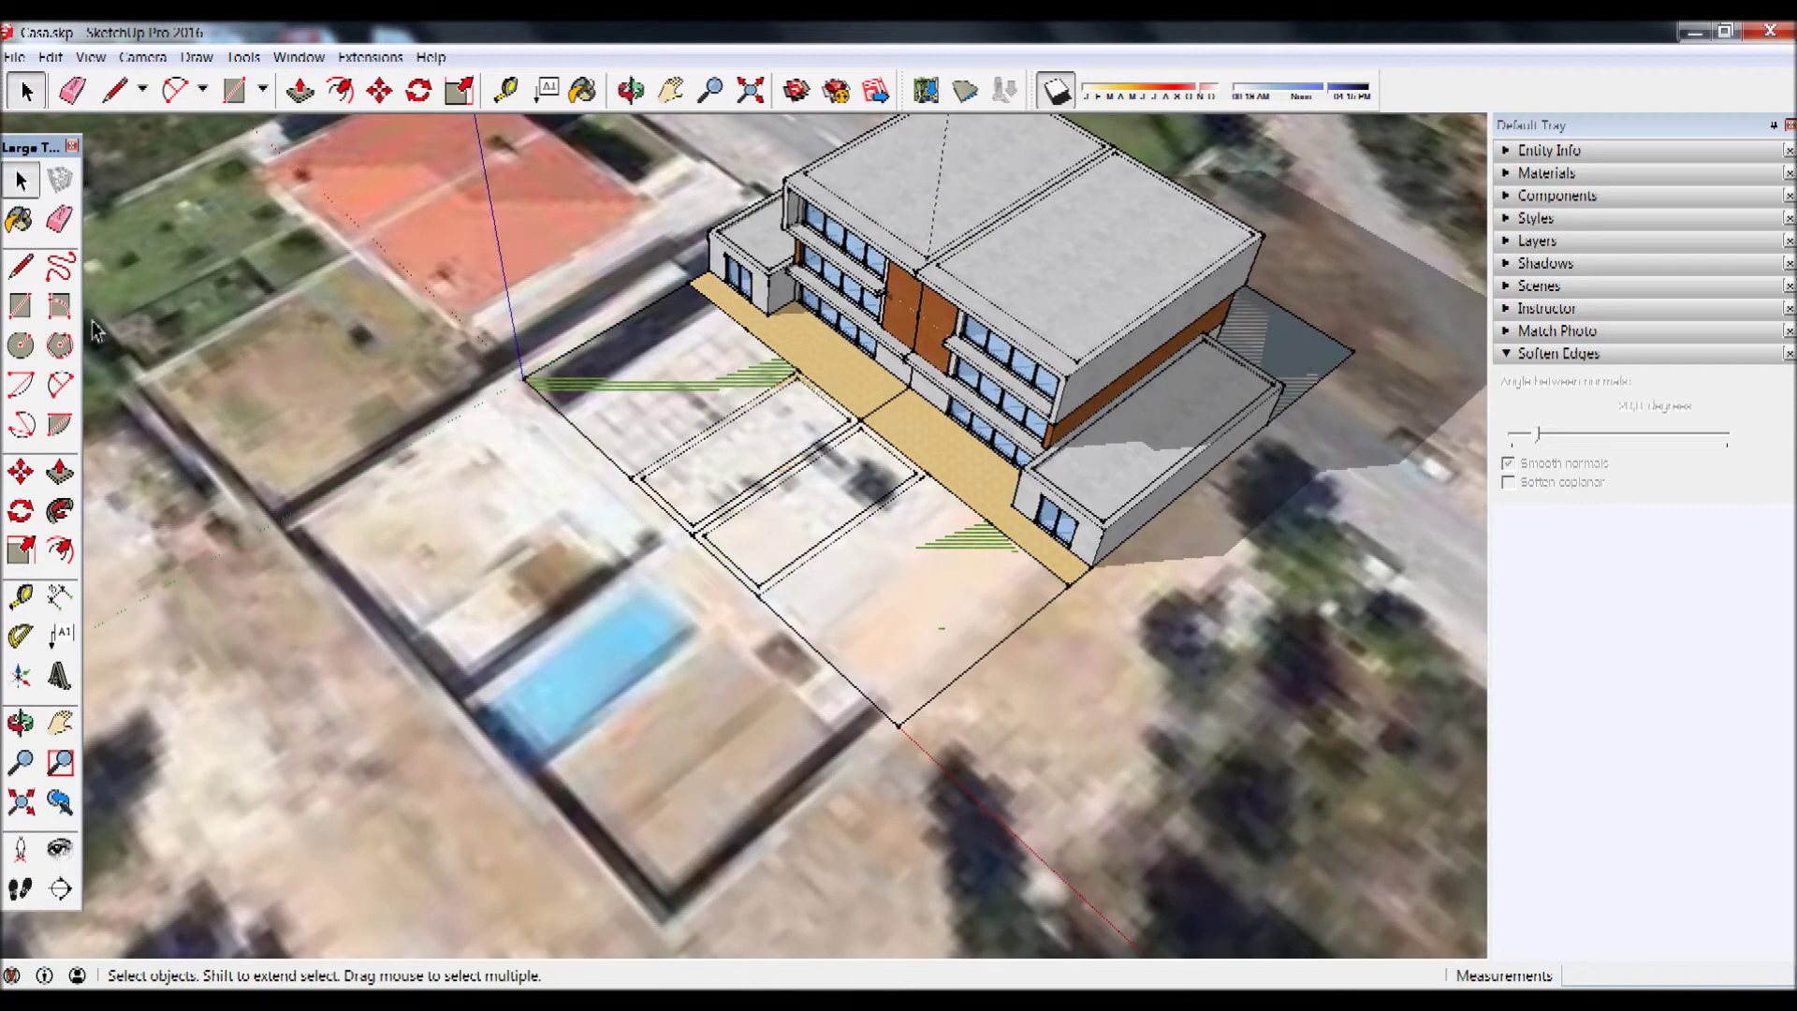
{"action": "scroll", "coordinate": [148, 322], "scroll_direction": "down", "scroll_amount": 2}
{"action": "scroll", "coordinate": [155, 299], "scroll_direction": "down", "scroll_amount": 2}
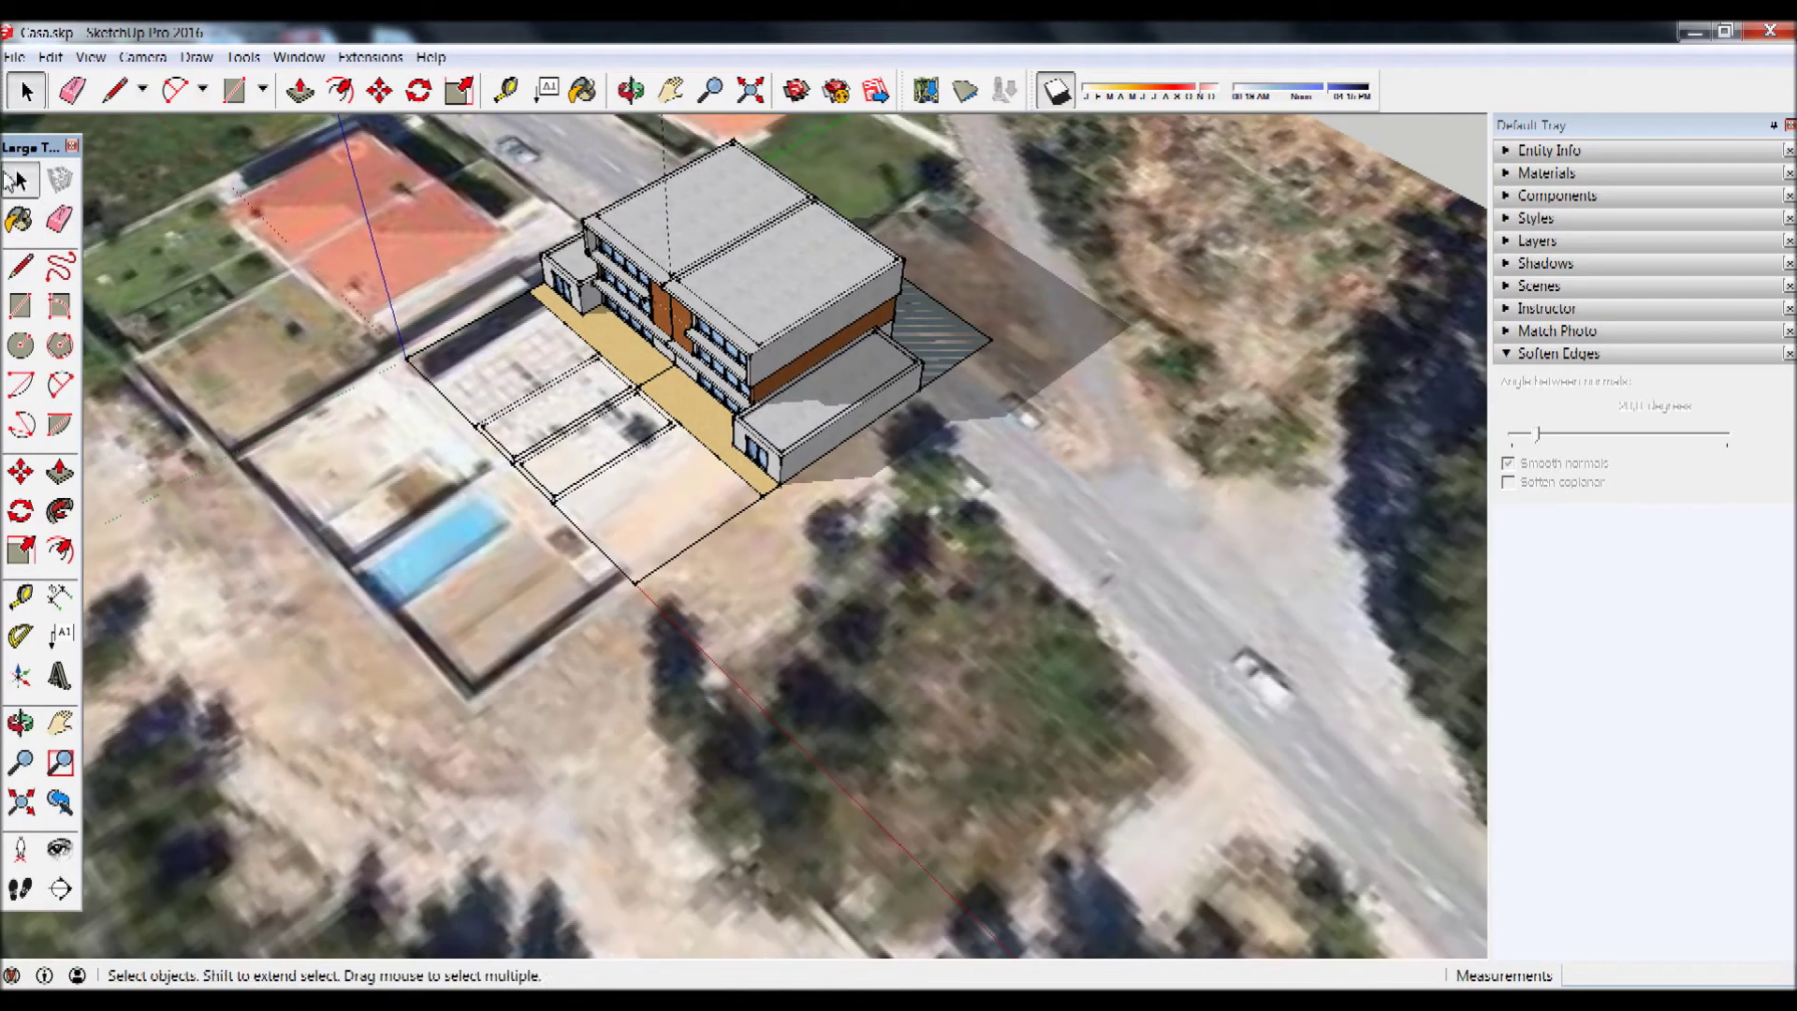
{"action": "scroll", "coordinate": [393, 271], "scroll_direction": "down", "scroll_amount": 1}
{"action": "left_click_drag", "start_coordinate": [266, 134], "coordinate": [1050, 632]}
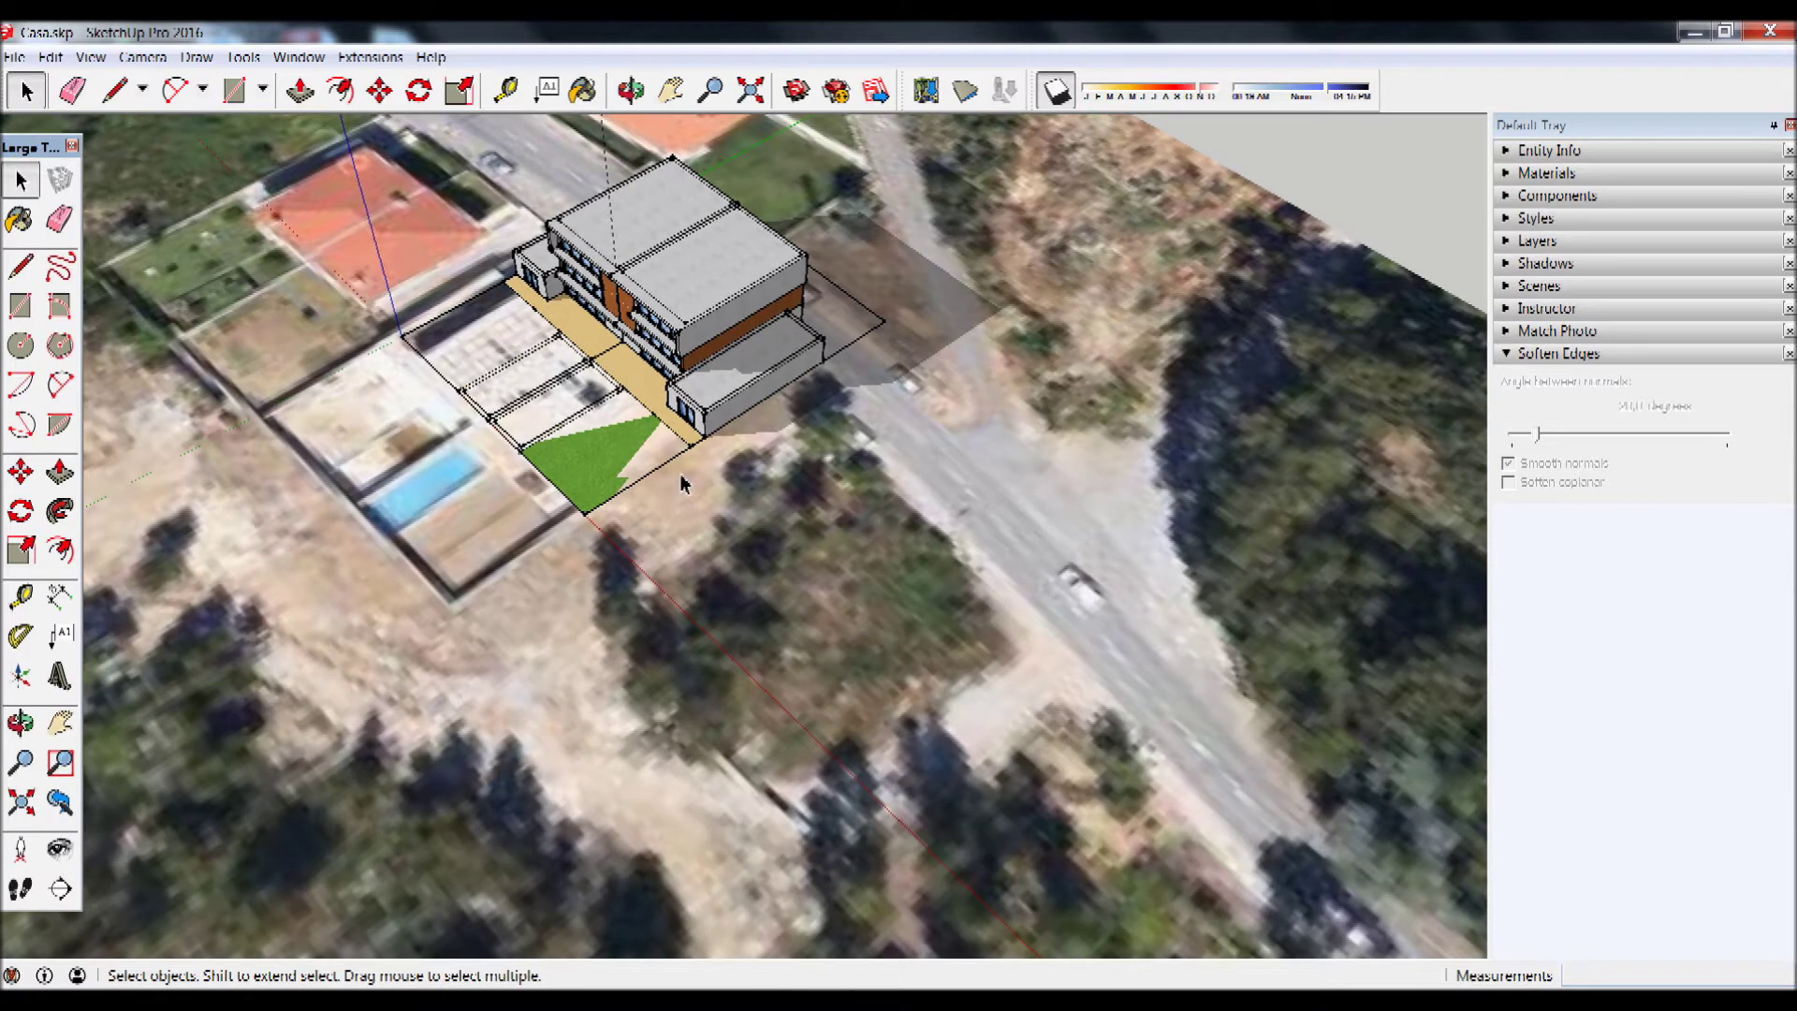
{"action": "left_click", "coordinate": [722, 328]}
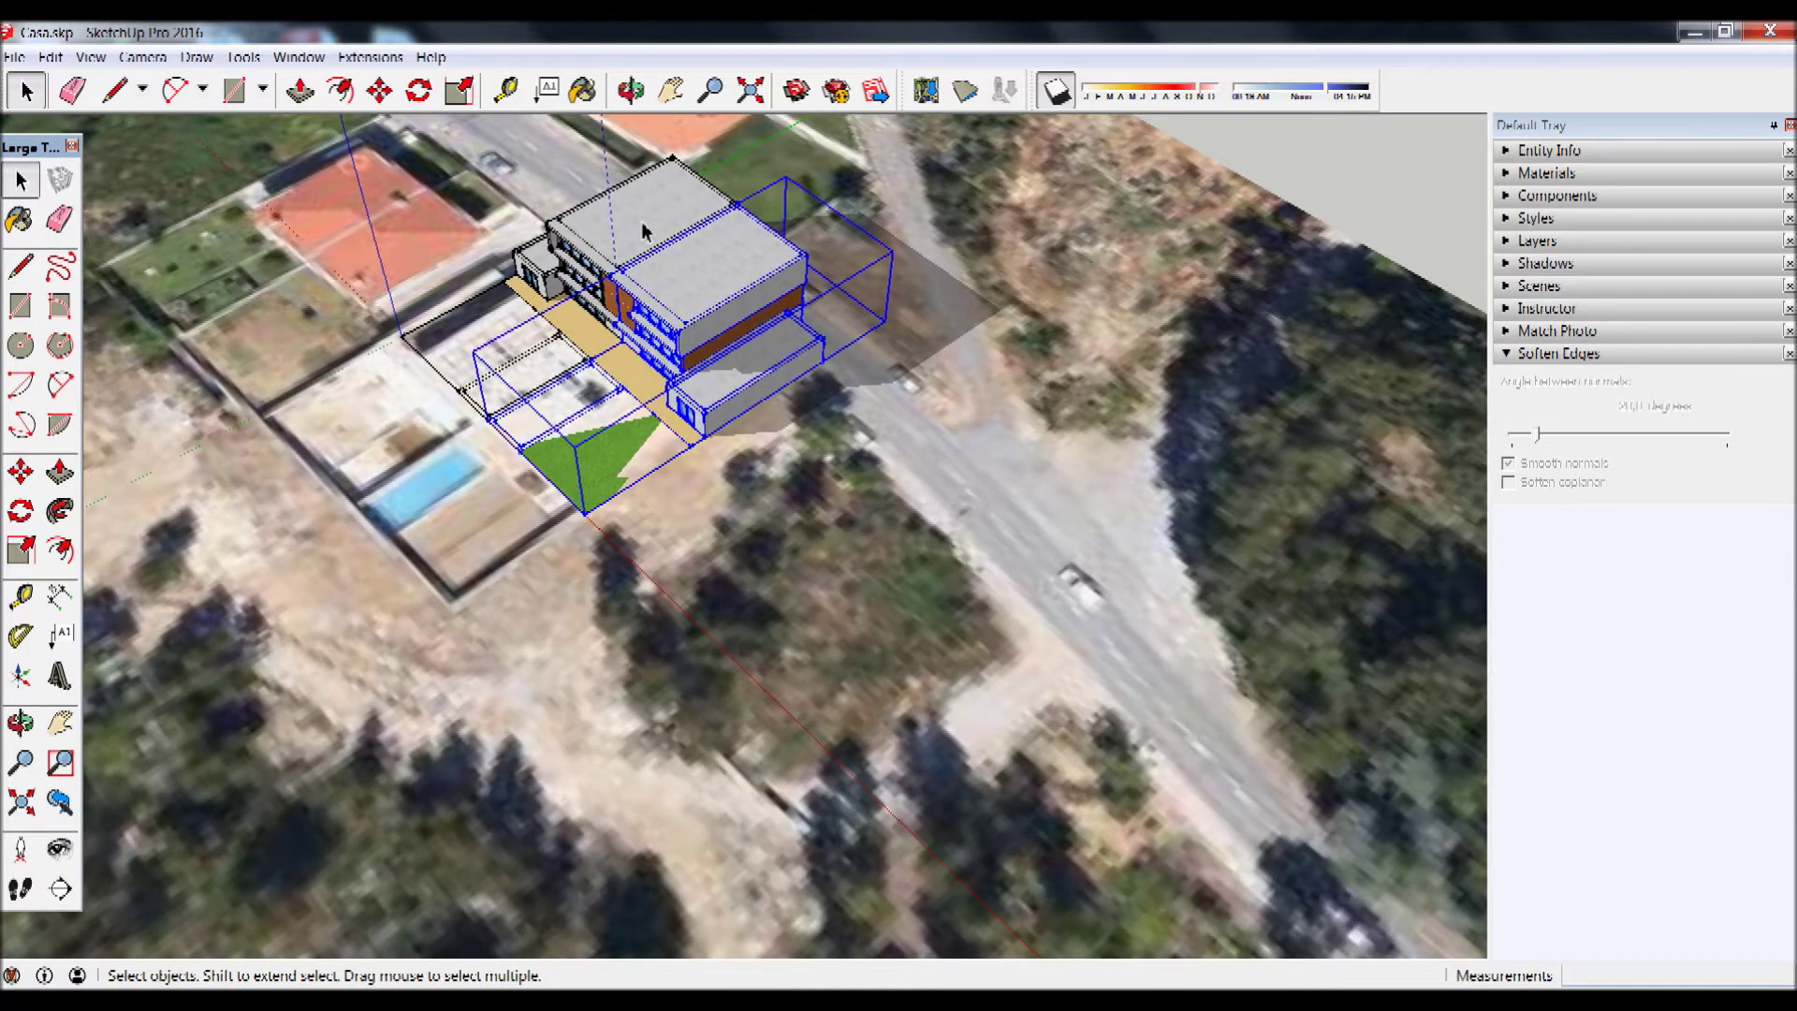
- Move the house group 11,20 m from its corner onto the plot
{"action": "key", "text": "o"}
{"action": "scroll", "coordinate": [650, 417], "scroll_direction": "up", "scroll_amount": 5}
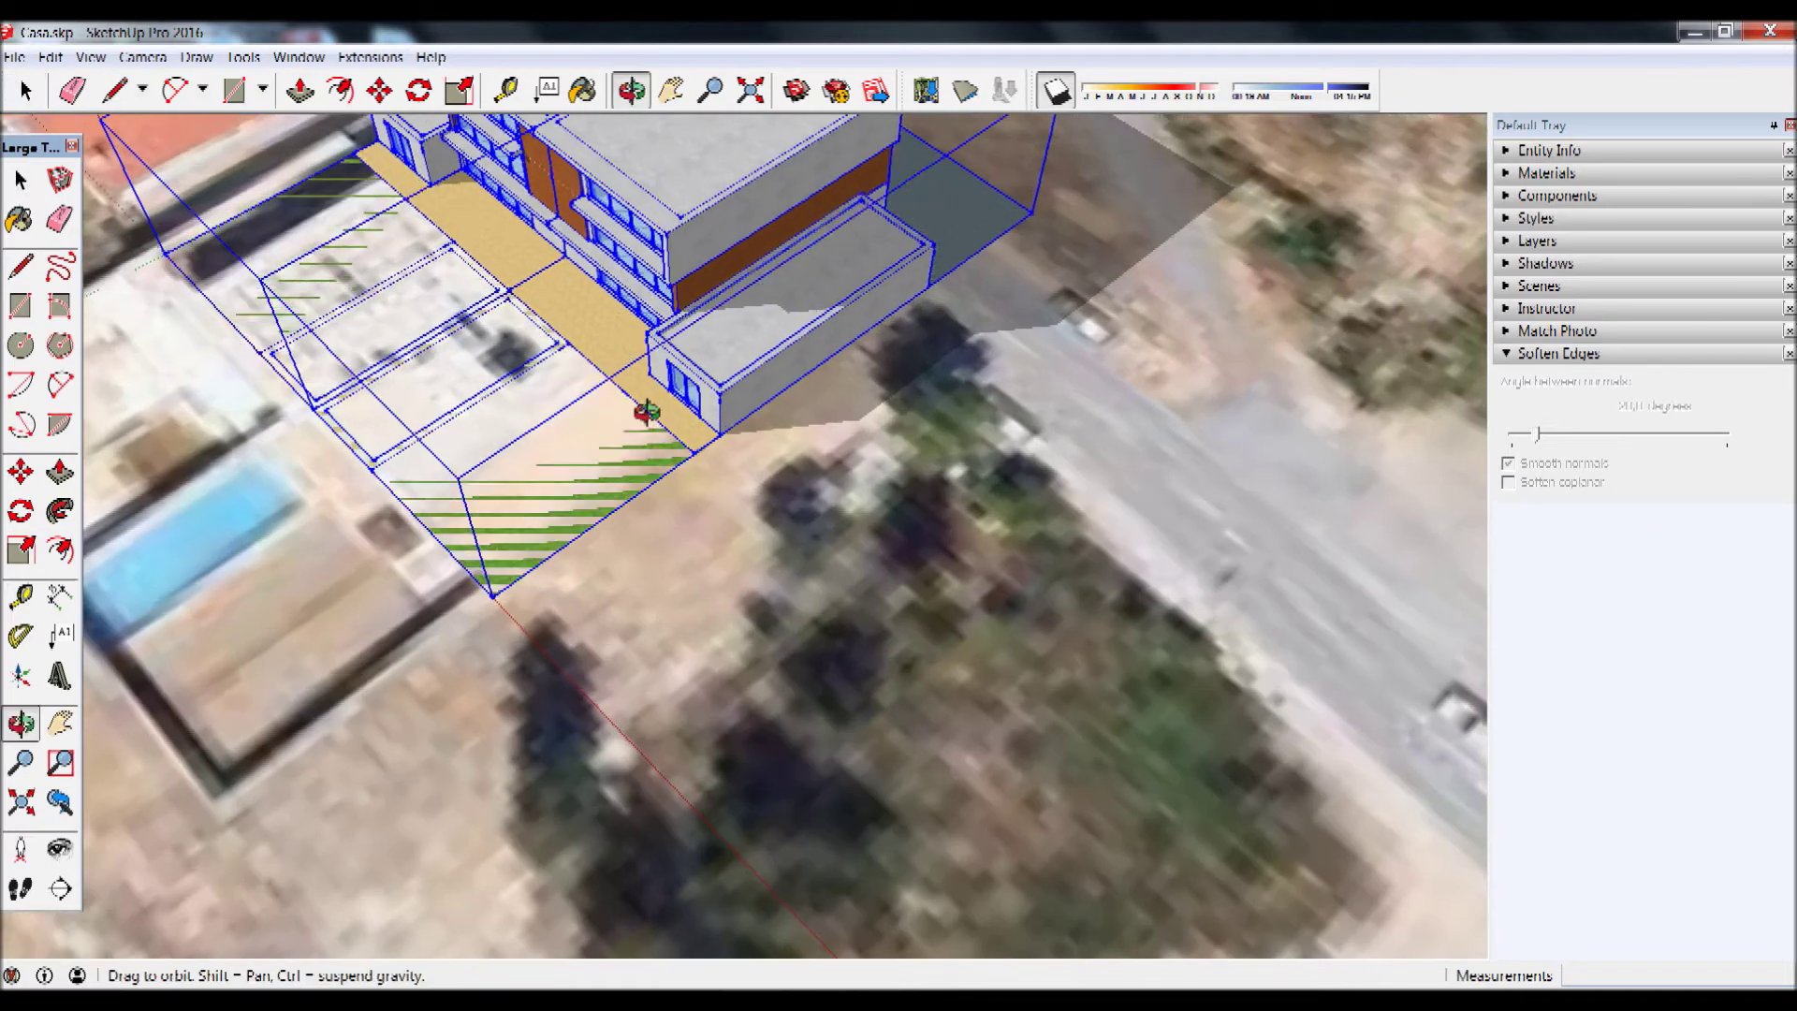
{"action": "left_click_drag", "start_coordinate": [645, 411], "coordinate": [624, 457]}
{"action": "key", "text": "space"}
{"action": "key", "text": "o"}
{"action": "left_click_drag", "start_coordinate": [670, 525], "coordinate": [788, 488]}
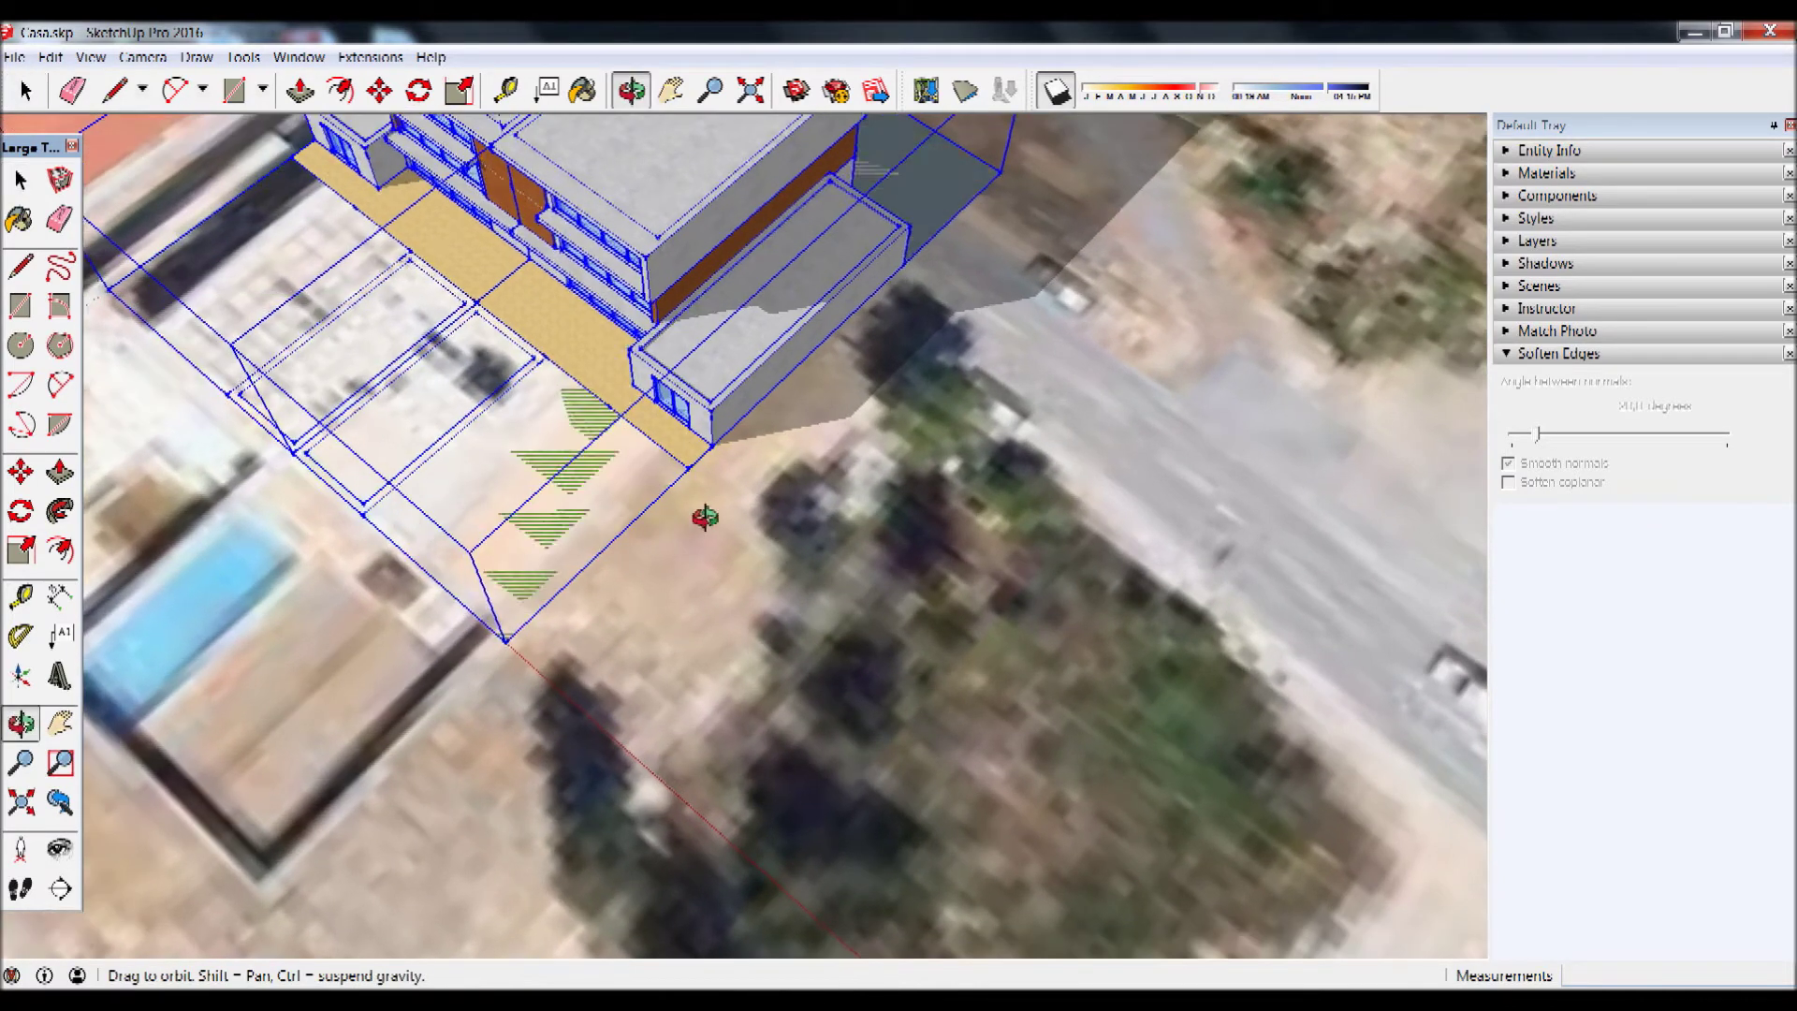
{"action": "key", "text": "space"}
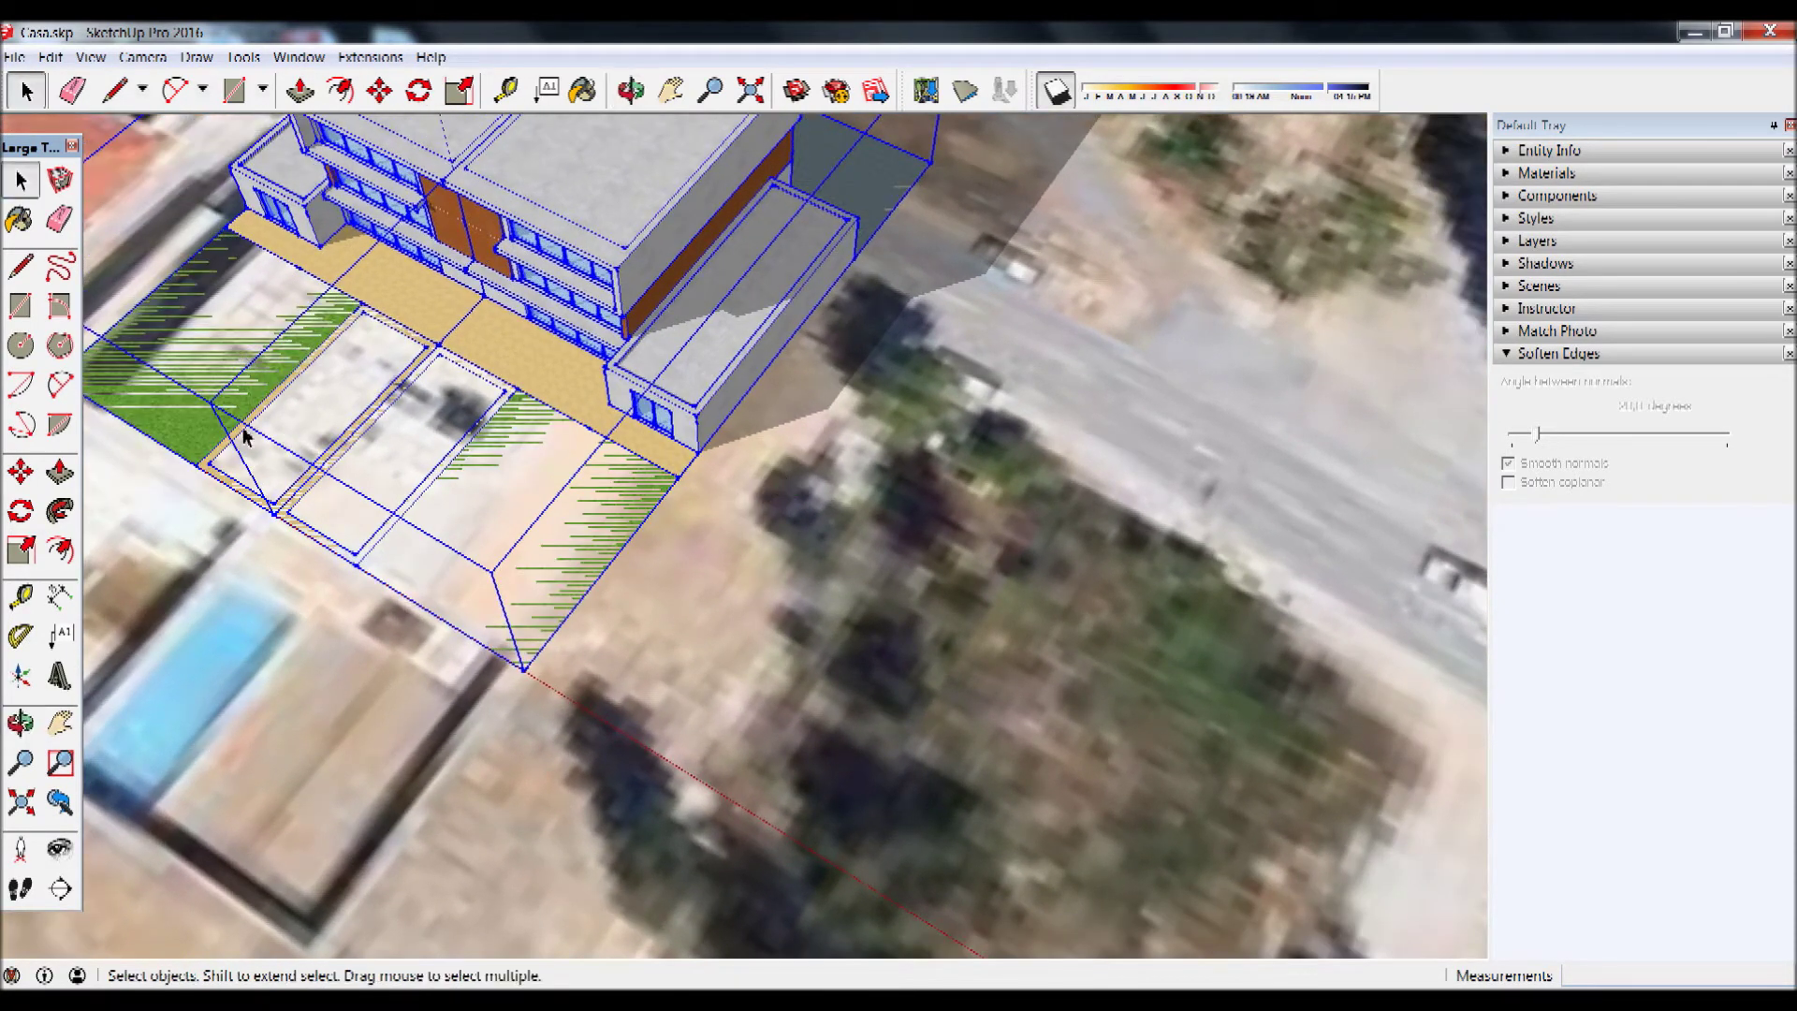
{"action": "scroll", "coordinate": [293, 270], "scroll_direction": "up", "scroll_amount": 2}
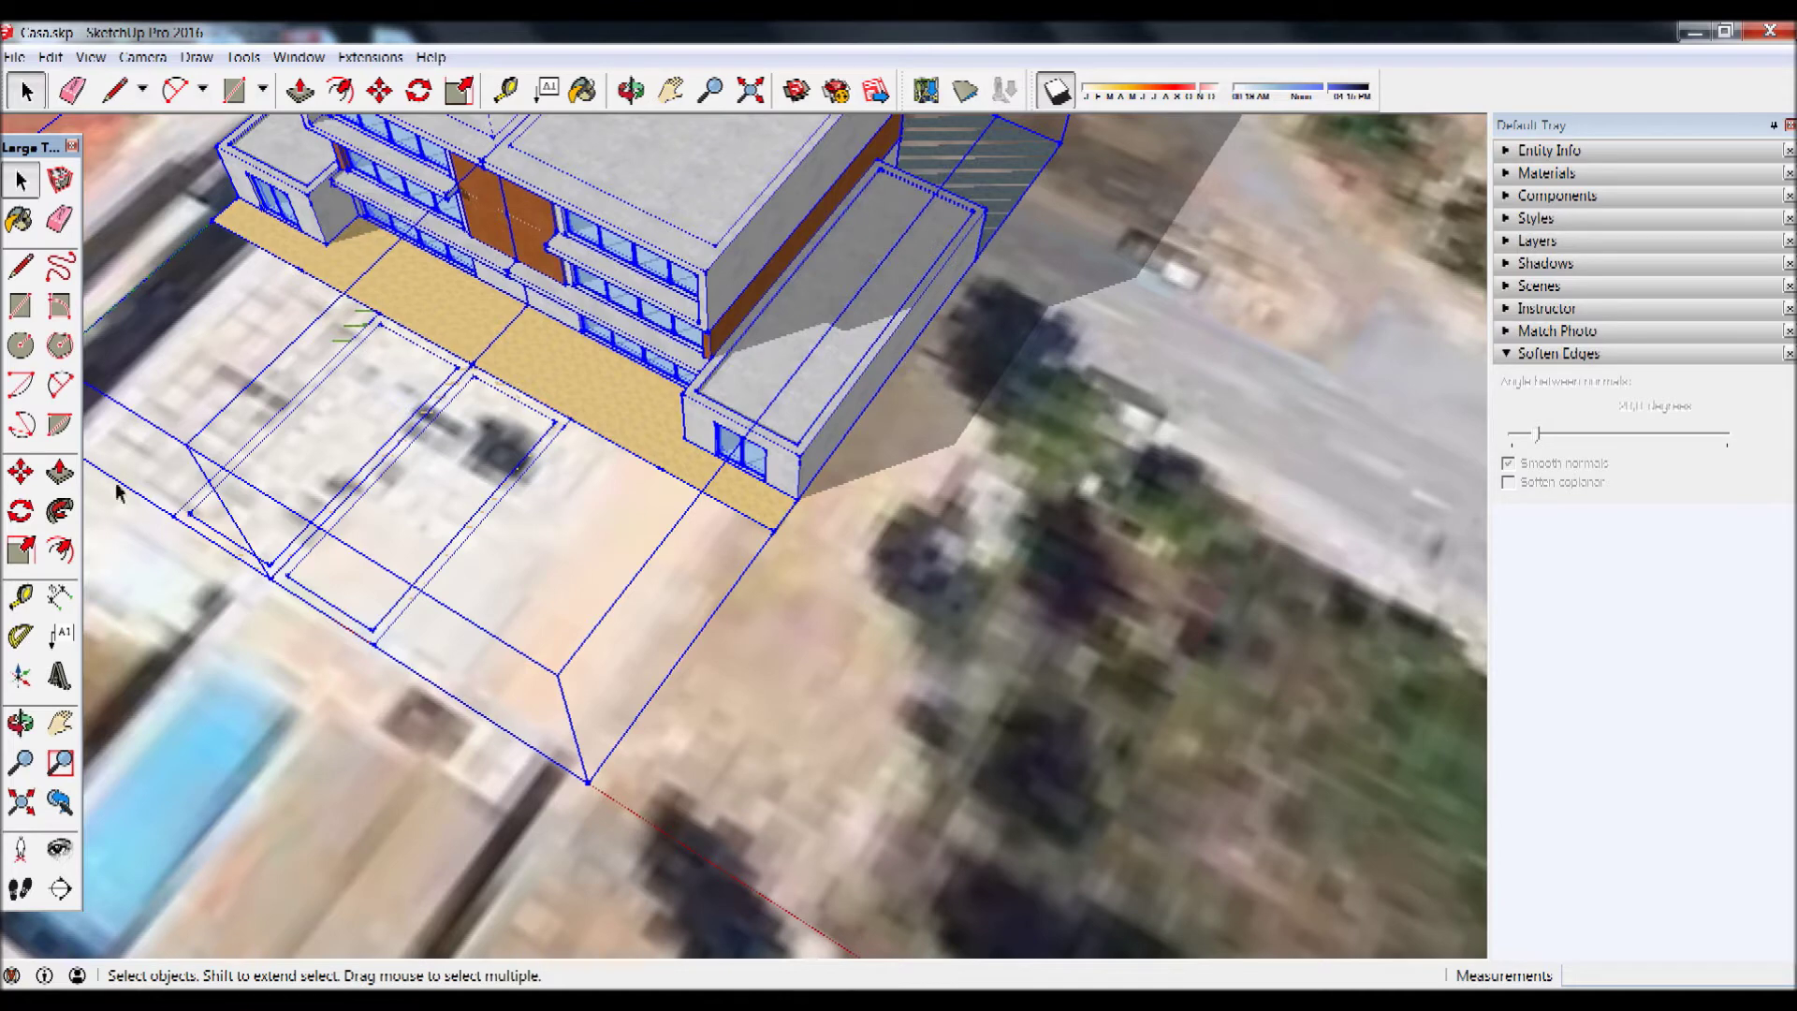
{"action": "left_click", "coordinate": [20, 470]}
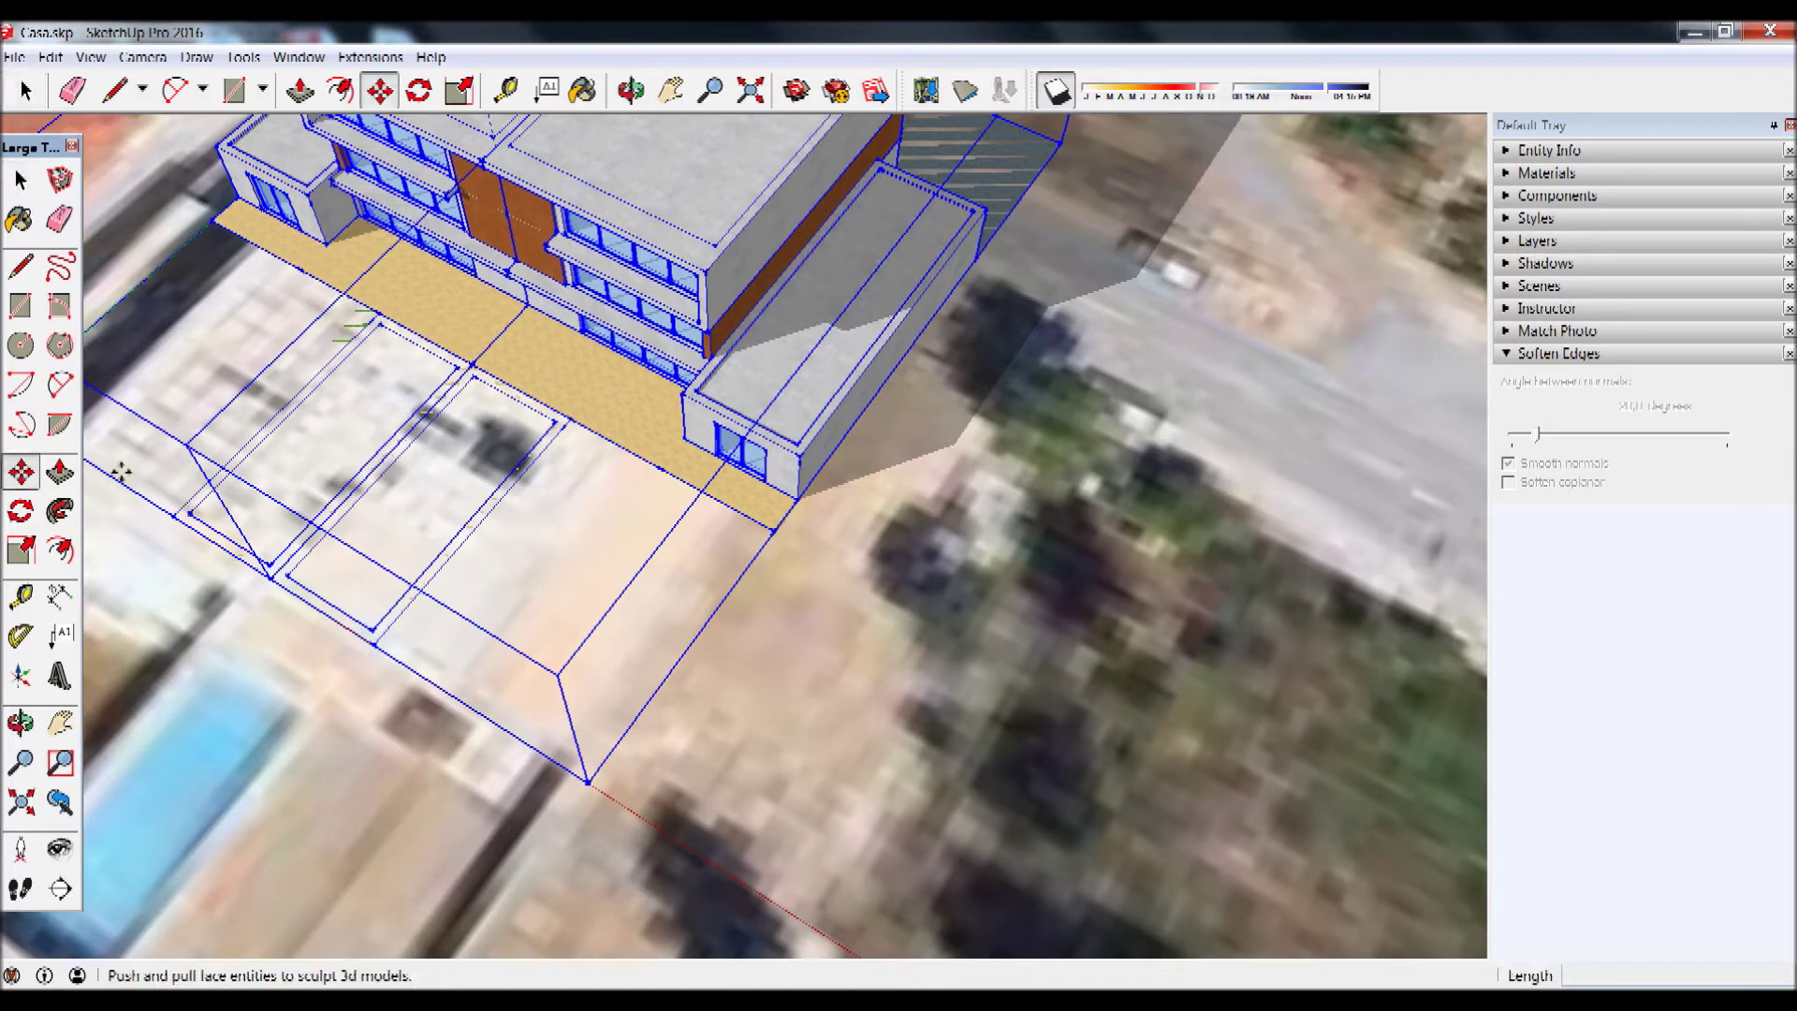
{"action": "left_click", "coordinate": [806, 500]}
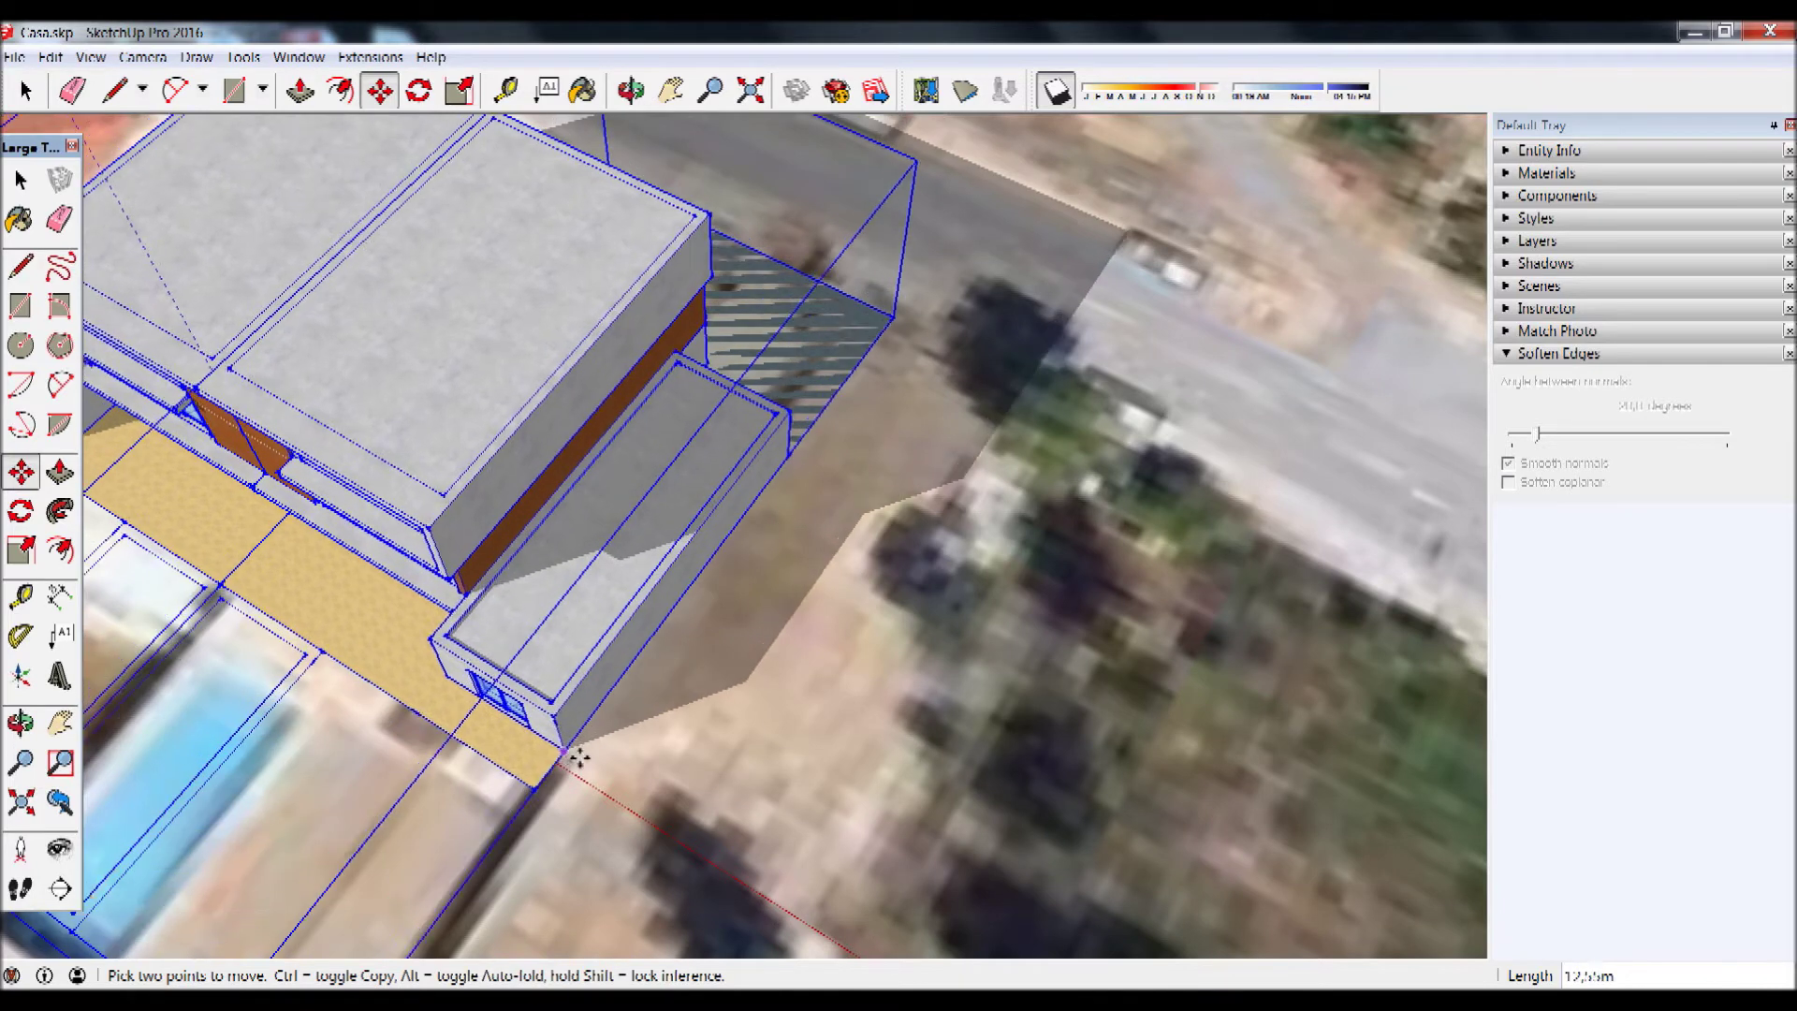
{"action": "left_click", "coordinate": [580, 760]}
{"action": "scroll", "coordinate": [266, 561], "scroll_direction": "down", "scroll_amount": 2}
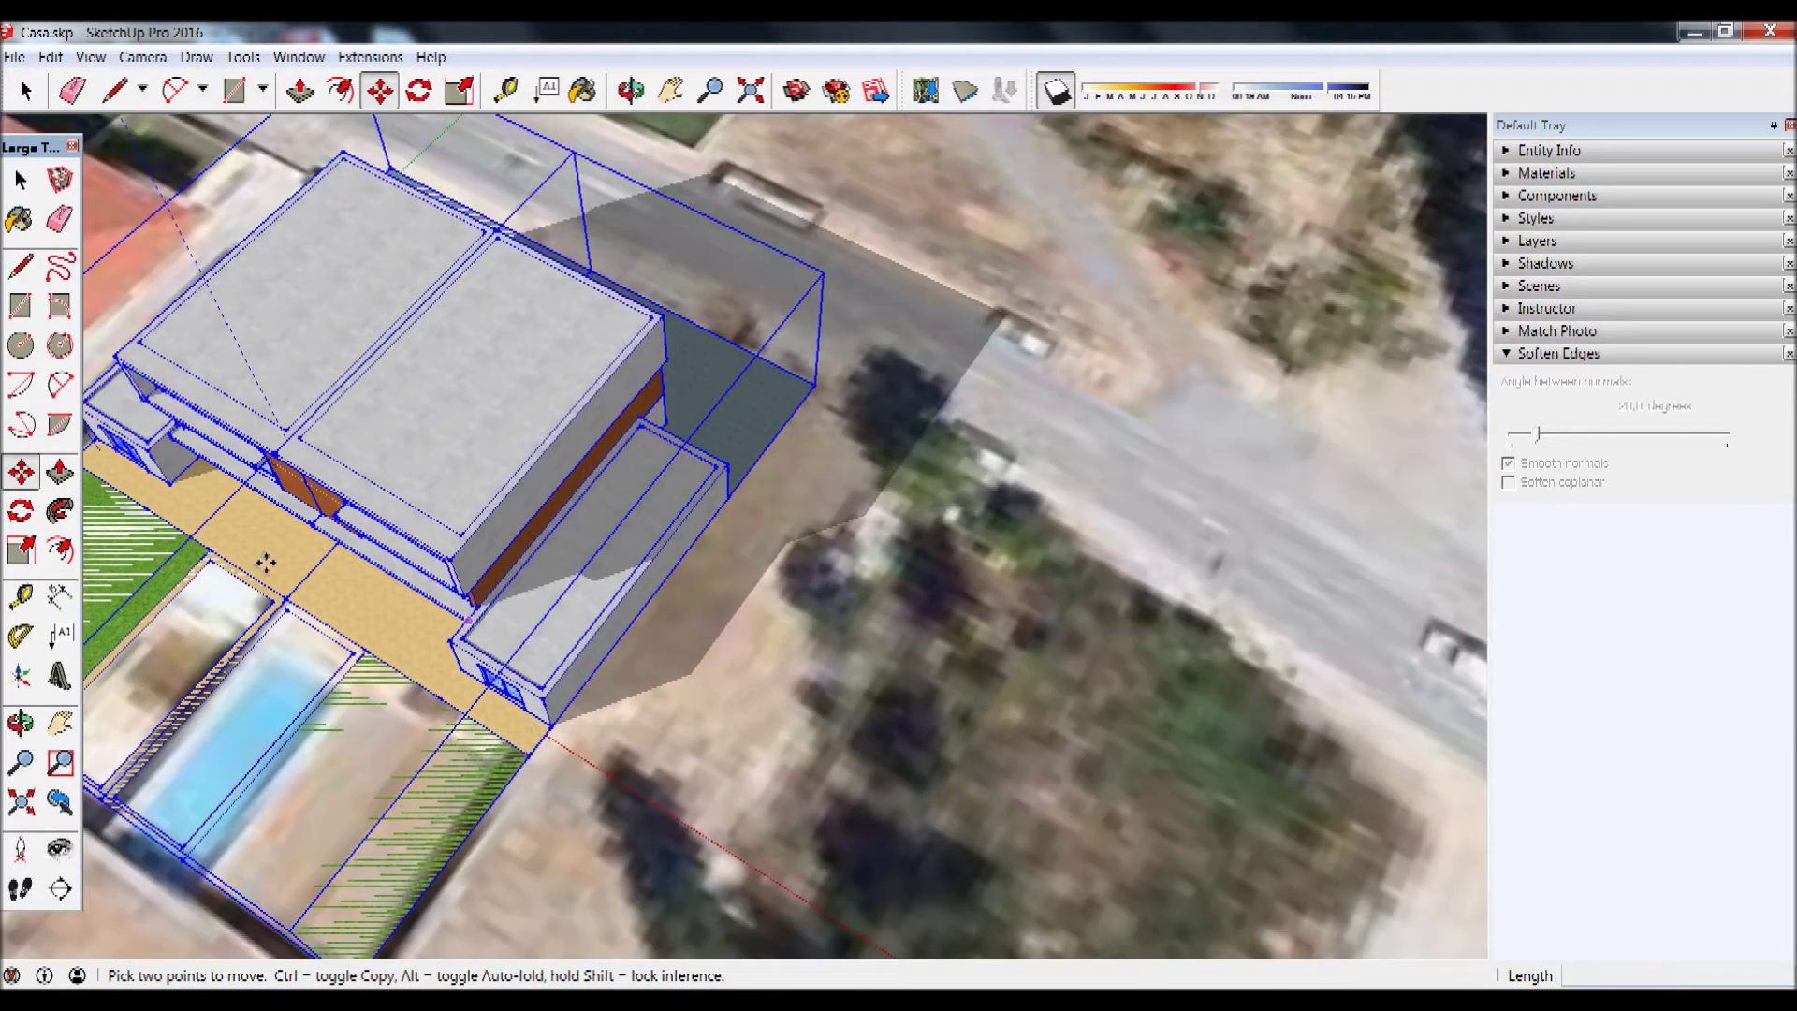
{"action": "scroll", "coordinate": [265, 562], "scroll_direction": "down", "scroll_amount": 2}
{"action": "mouse_move", "coordinate": [266, 561]}
{"action": "middle_mouse_down"}
{"action": "mouse_move", "coordinate": [512, 564]}
{"action": "mouse_move", "coordinate": [273, 594]}
{"action": "mouse_move", "coordinate": [196, 470]}
{"action": "middle_mouse_up"}
- Rotate the house about its corner so the pool and lawns align with the imagery
{"action": "key", "text": "m"}
{"action": "scroll", "coordinate": [196, 471], "scroll_direction": "up", "scroll_amount": 3}
{"action": "scroll", "coordinate": [196, 471], "scroll_direction": "up", "scroll_amount": 2}
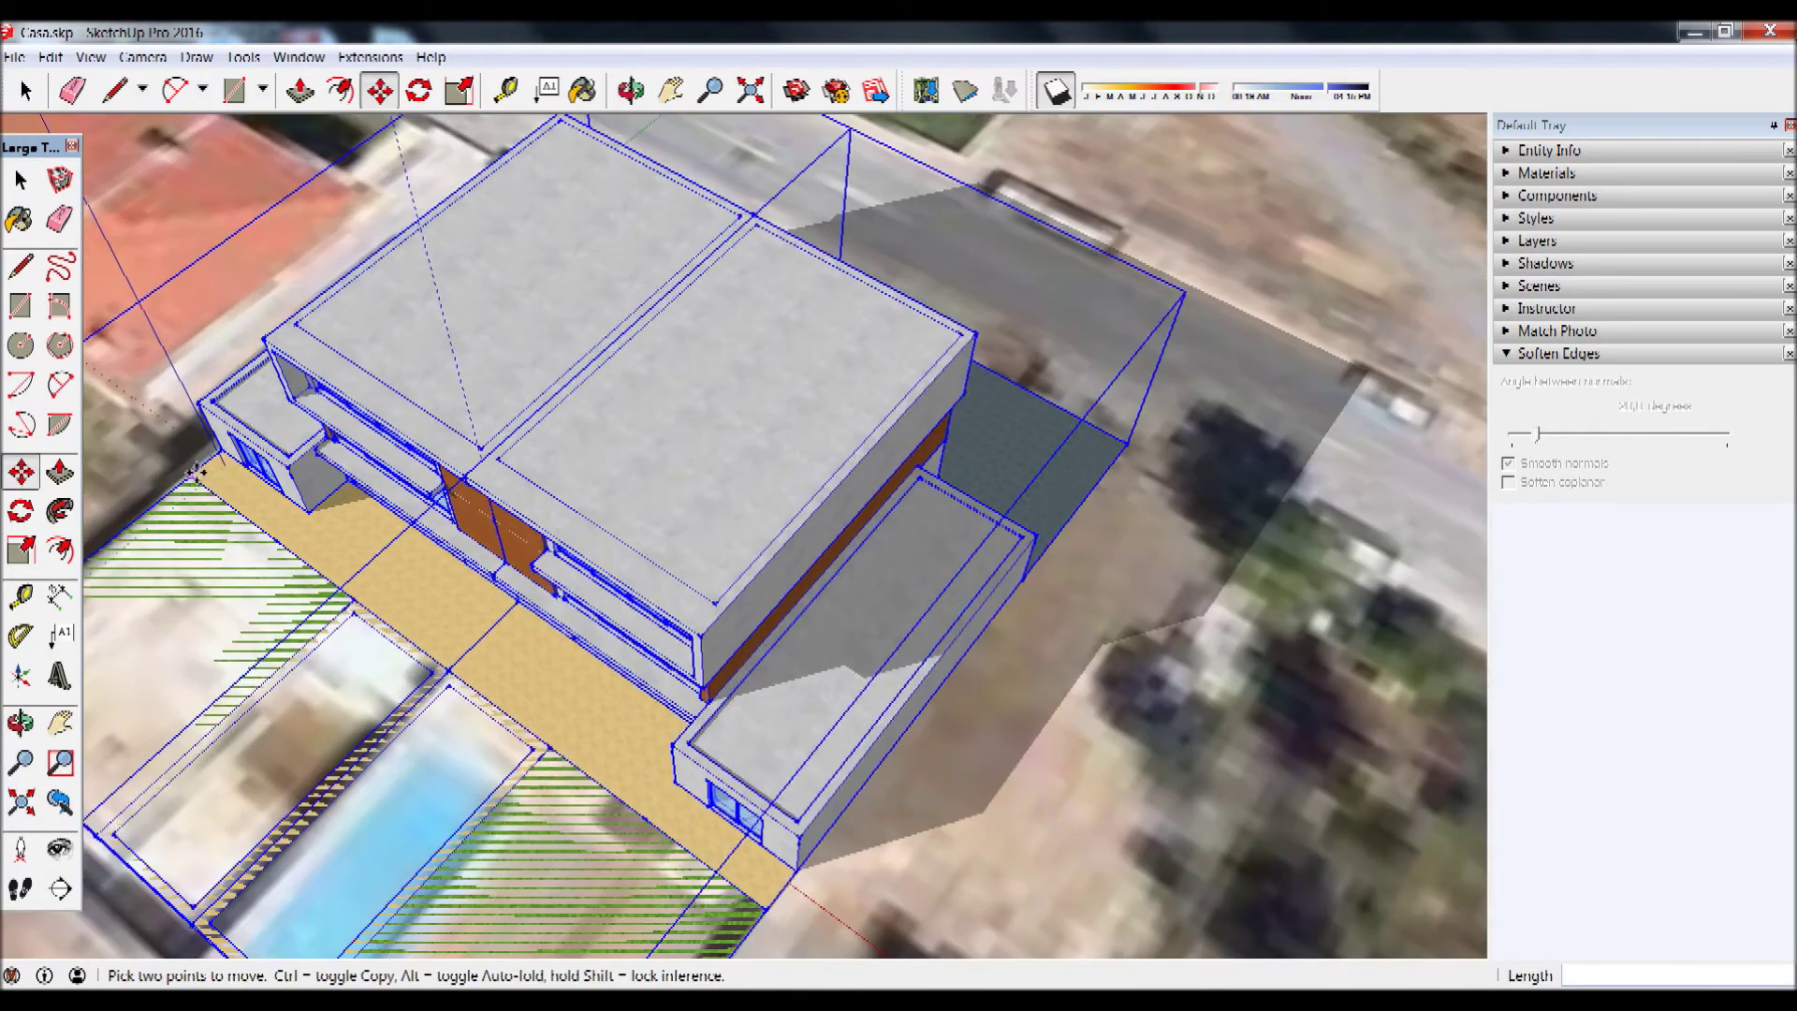
{"action": "scroll", "coordinate": [187, 505], "scroll_direction": "up", "scroll_amount": 1}
{"action": "scroll", "coordinate": [215, 581], "scroll_direction": "down", "scroll_amount": 1}
{"action": "scroll", "coordinate": [247, 630], "scroll_direction": "down", "scroll_amount": 1}
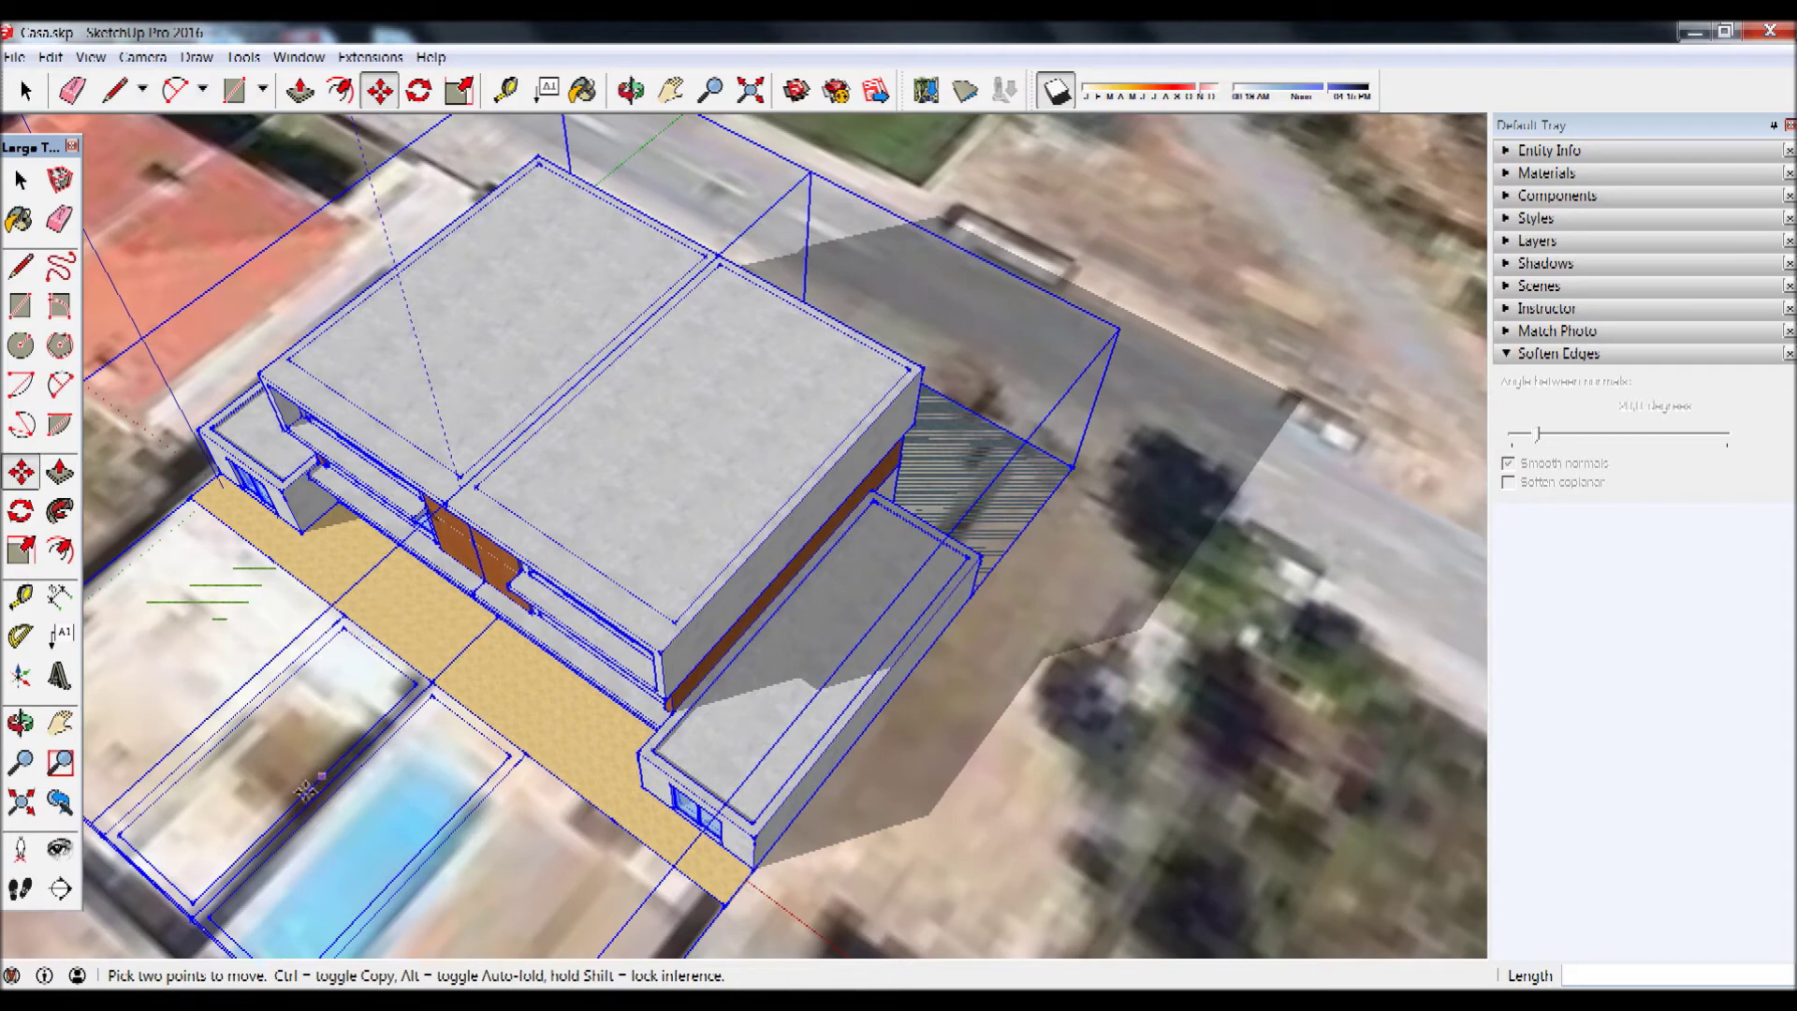
{"action": "left_click", "coordinate": [21, 510]}
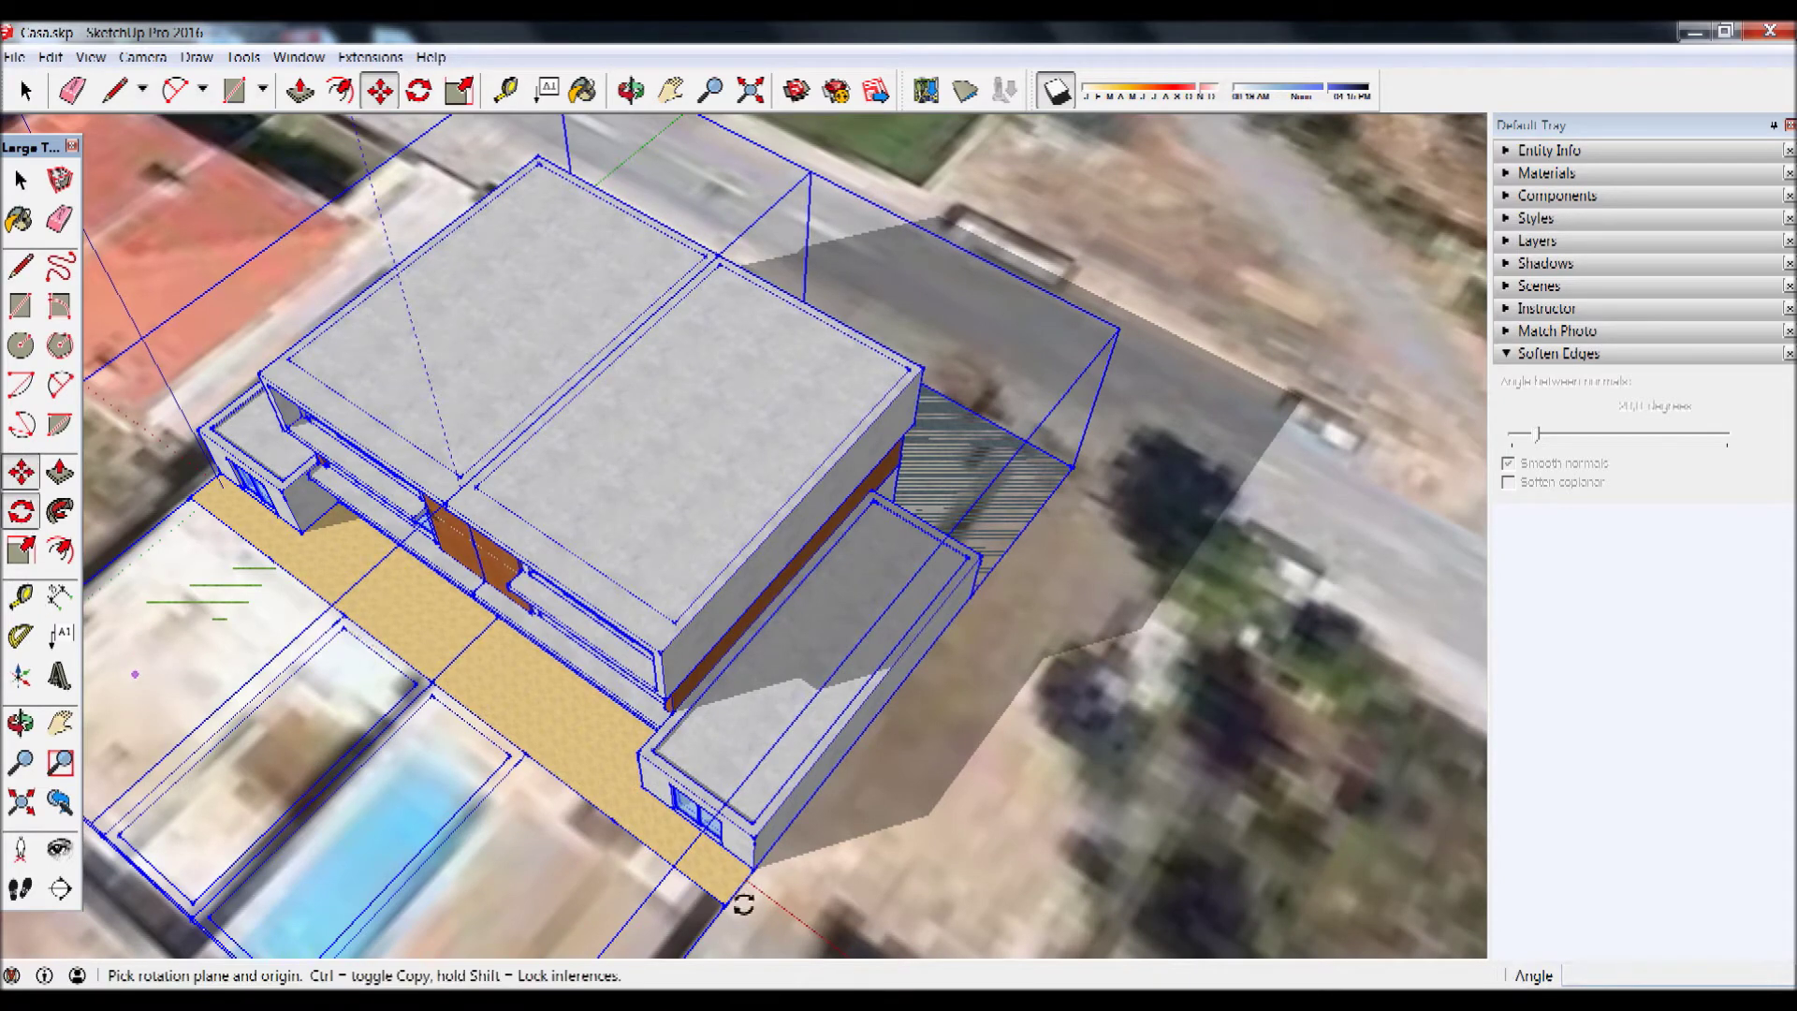
{"action": "left_click_drag", "start_coordinate": [725, 903], "coordinate": [373, 683]}
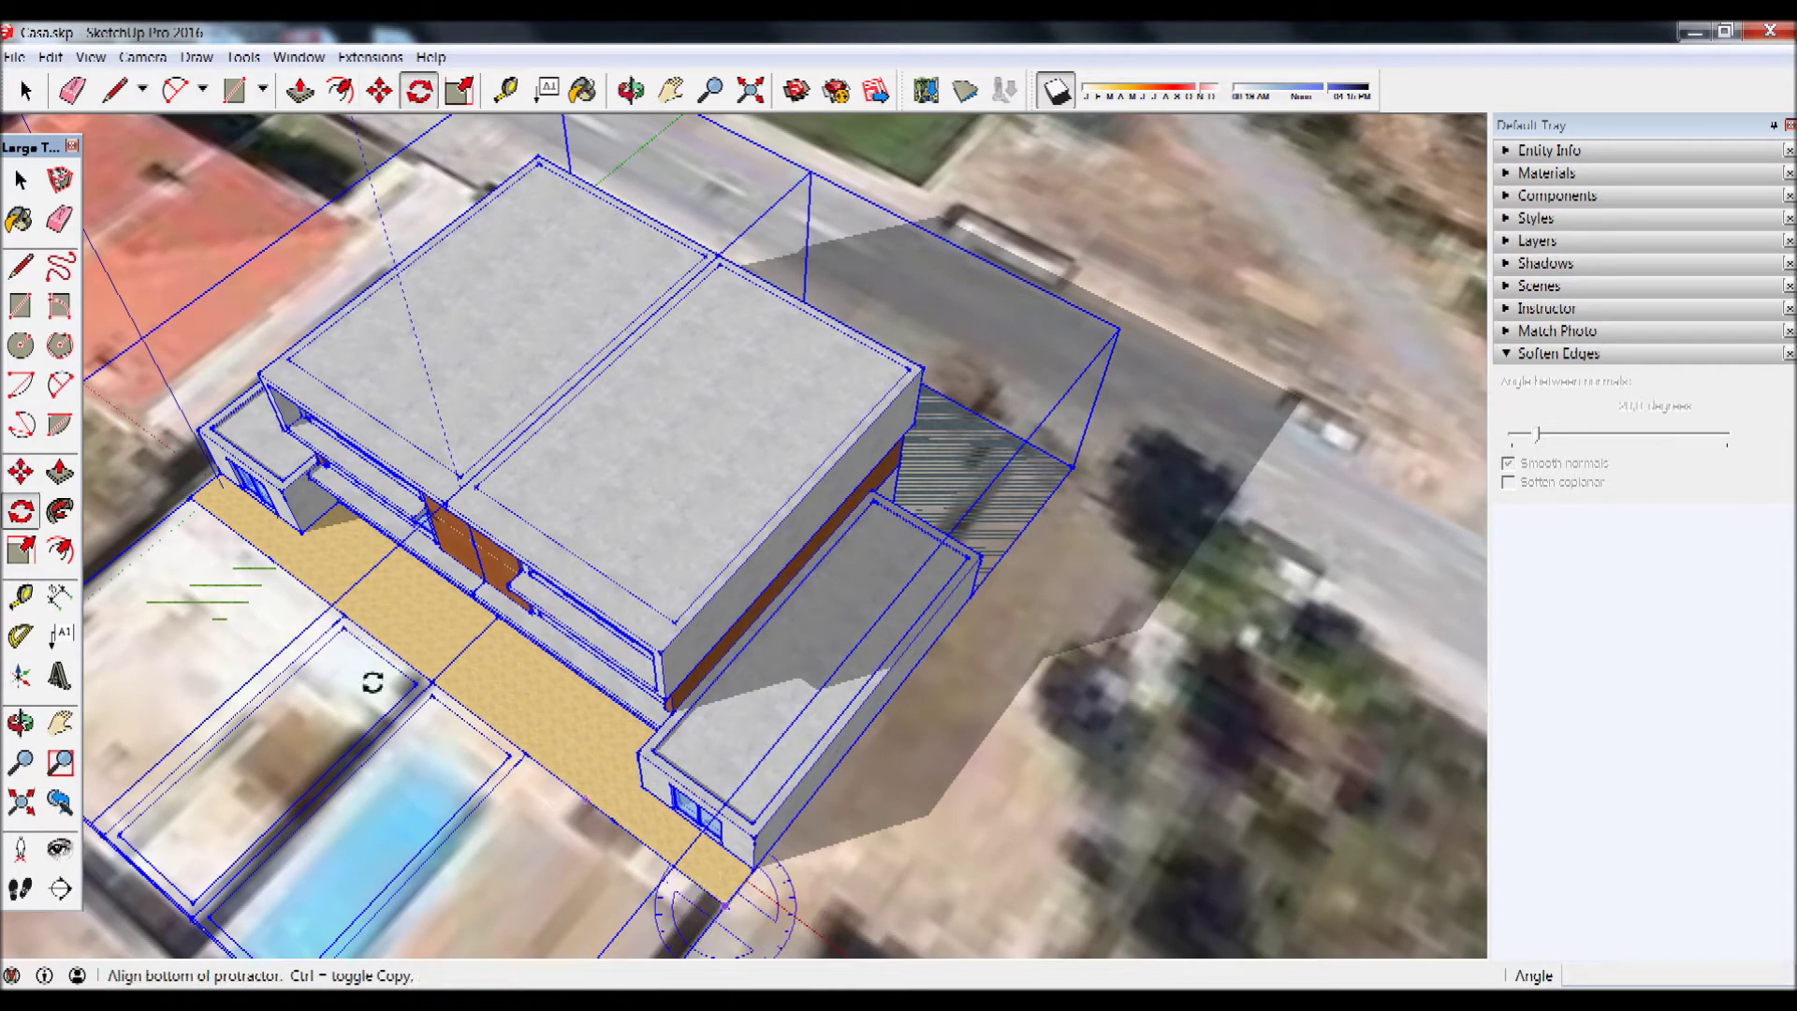
{"action": "left_click", "coordinate": [195, 505]}
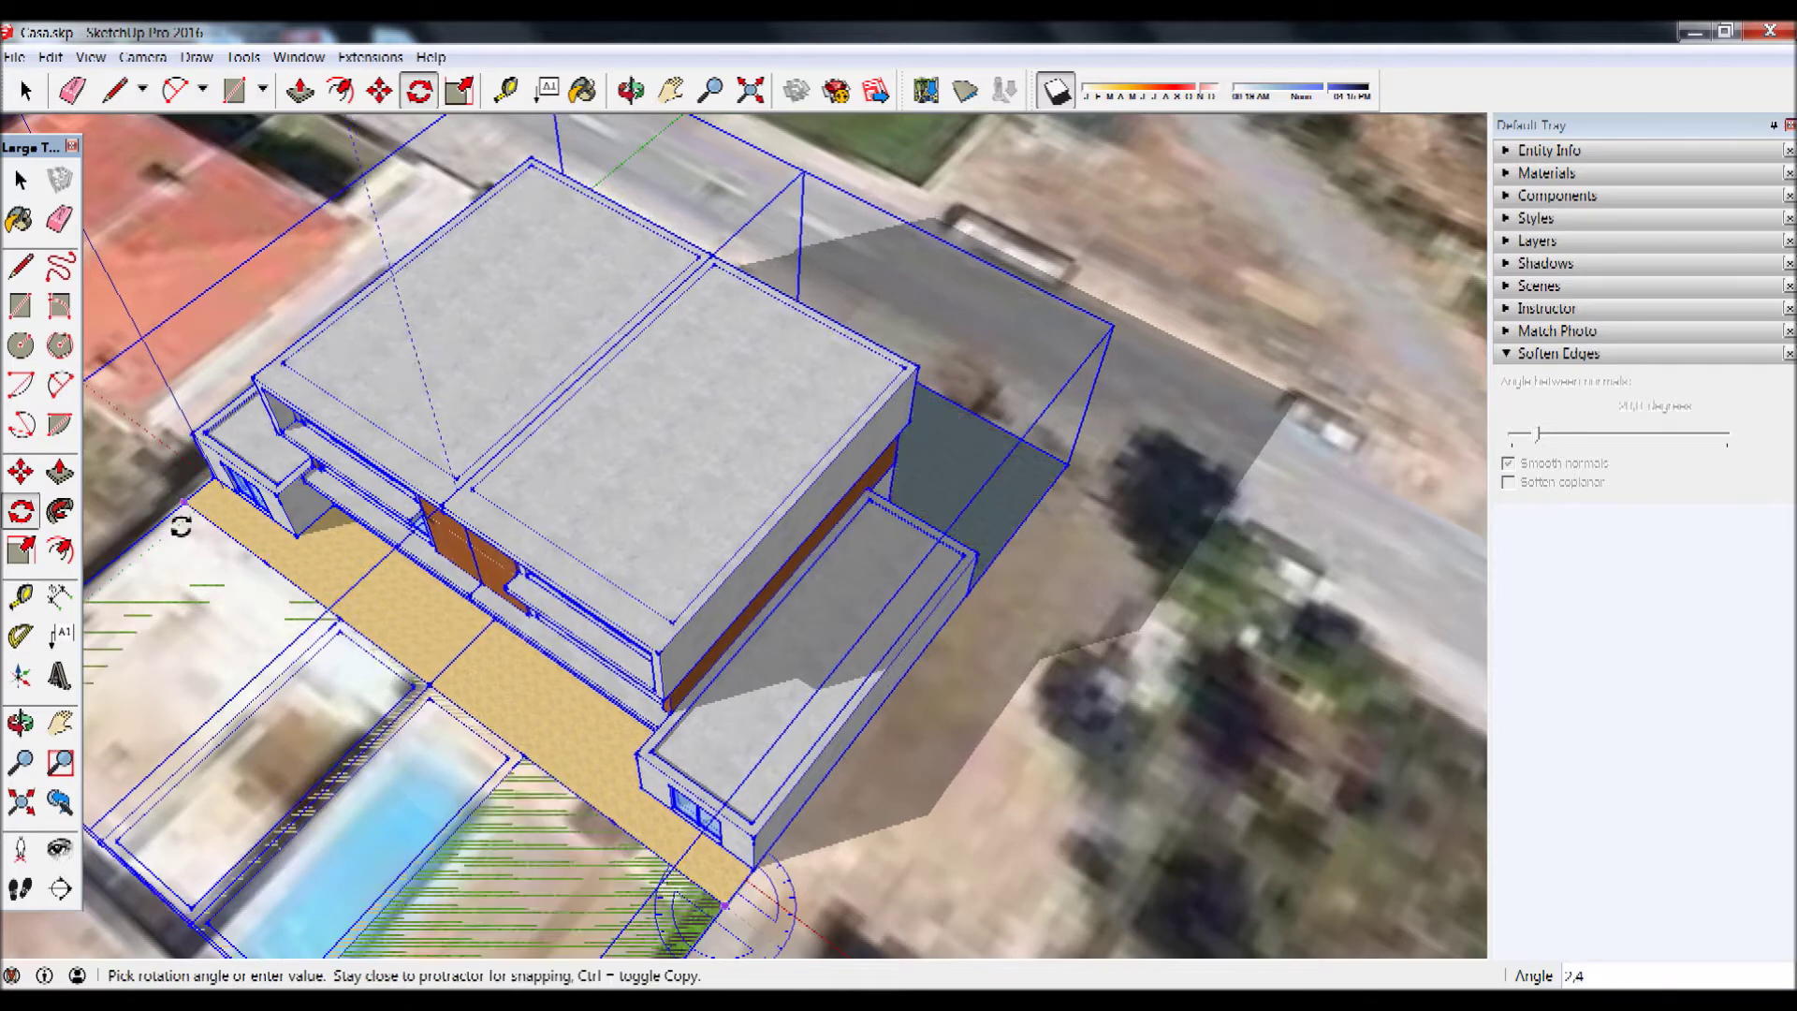
{"action": "scroll", "coordinate": [187, 529], "scroll_direction": "down", "scroll_amount": 3}
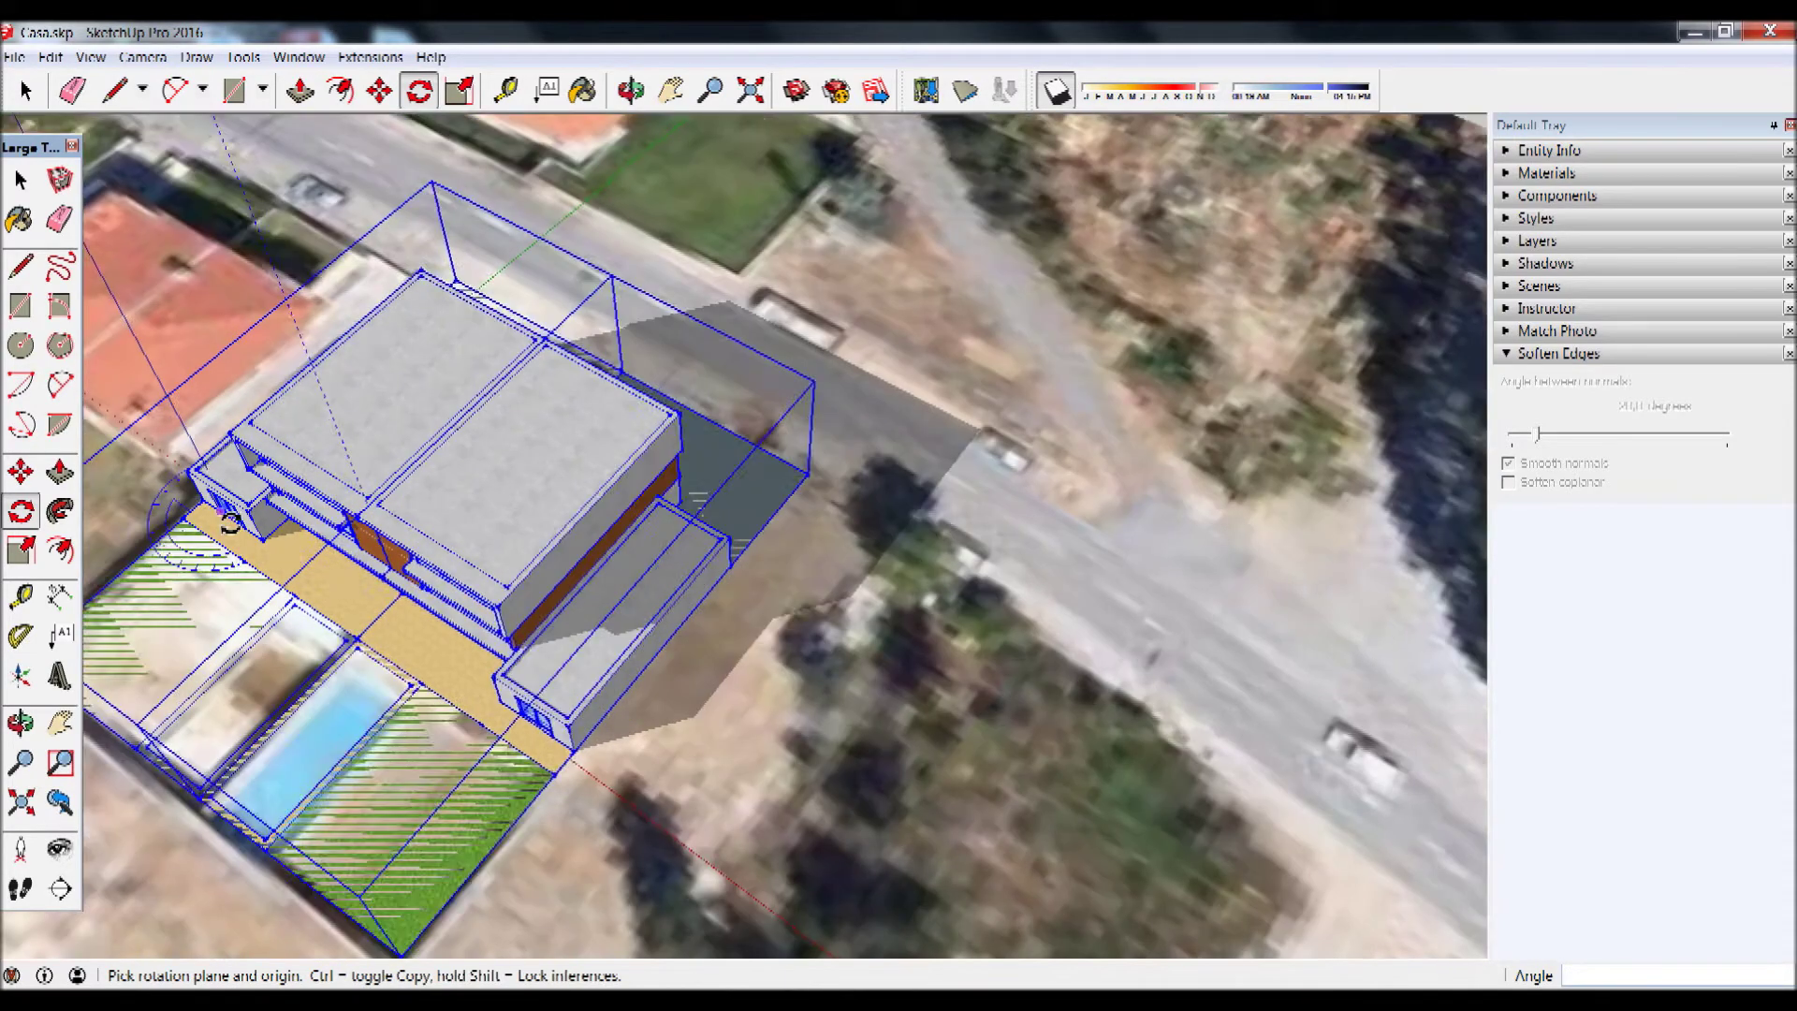
{"action": "middle_click_drag", "start_coordinate": [235, 547], "coordinate": [281, 534]}
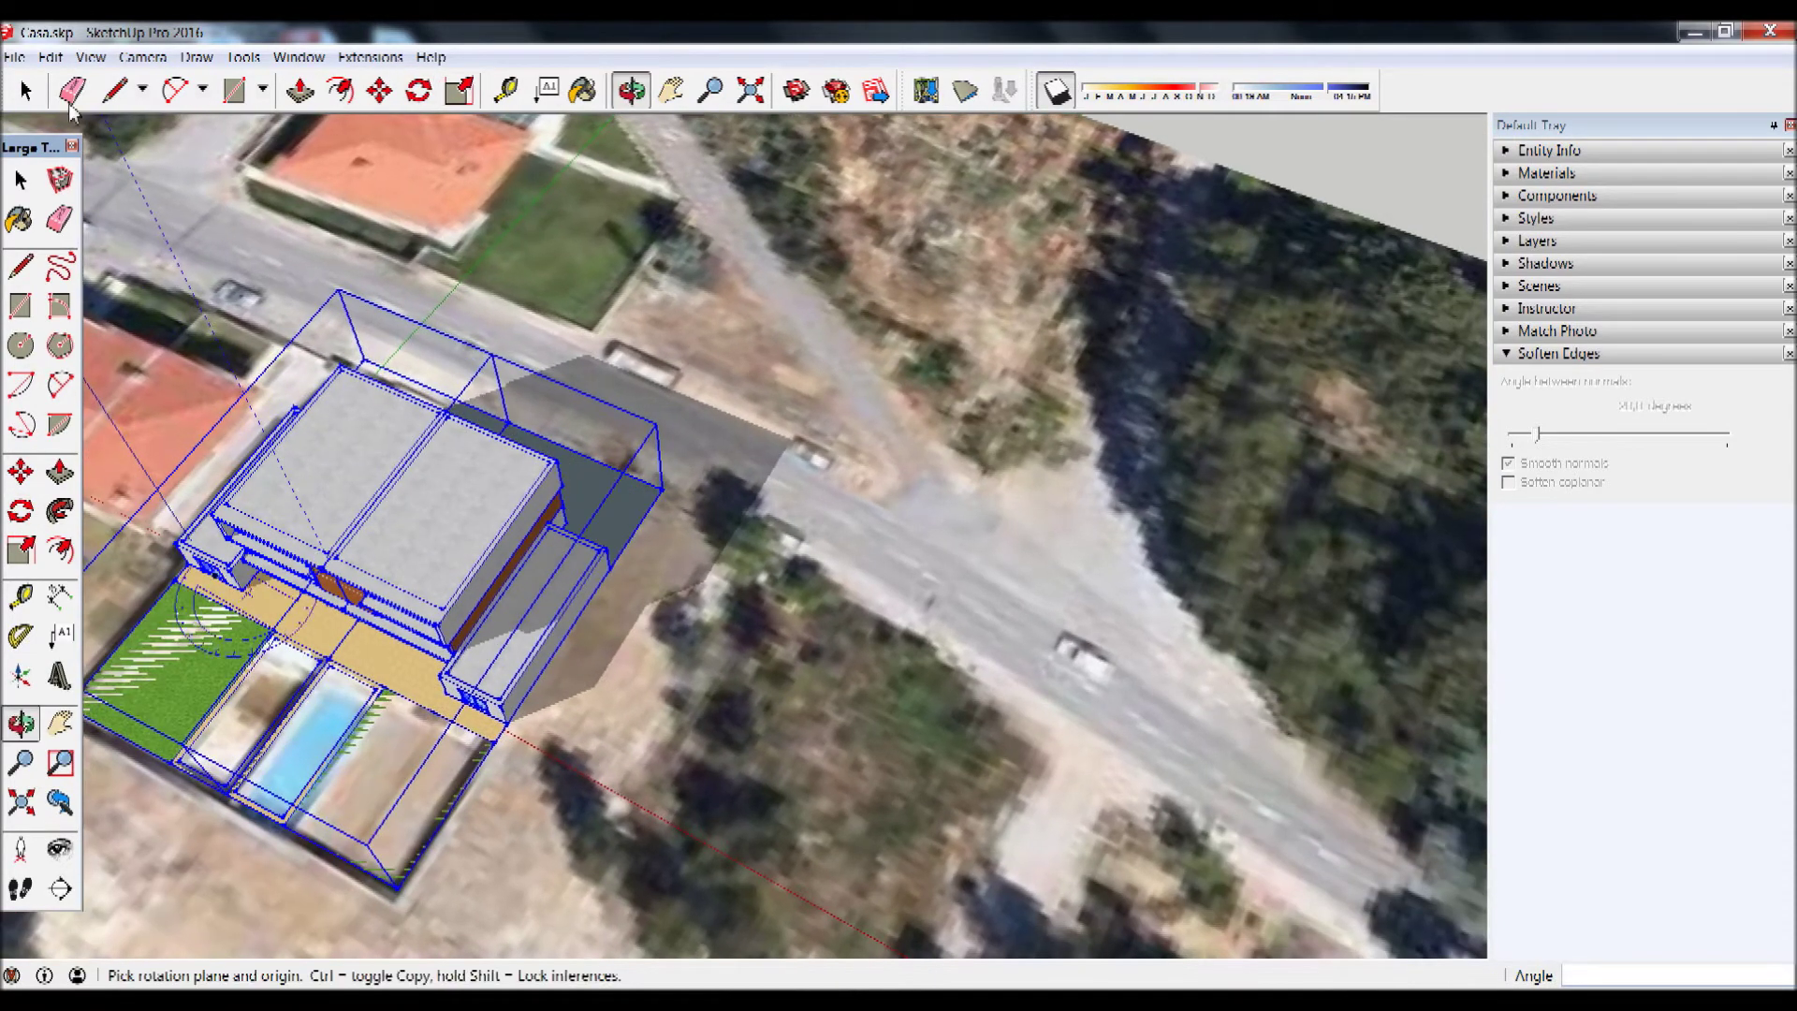
{"action": "key", "text": "space"}
{"action": "left_click", "coordinate": [907, 337]}
{"action": "mouse_move", "coordinate": [930, 549]}
{"action": "middle_mouse_down"}
{"action": "mouse_move", "coordinate": [643, 470]}
{"action": "mouse_move", "coordinate": [441, 889]}
{"action": "middle_mouse_up"}
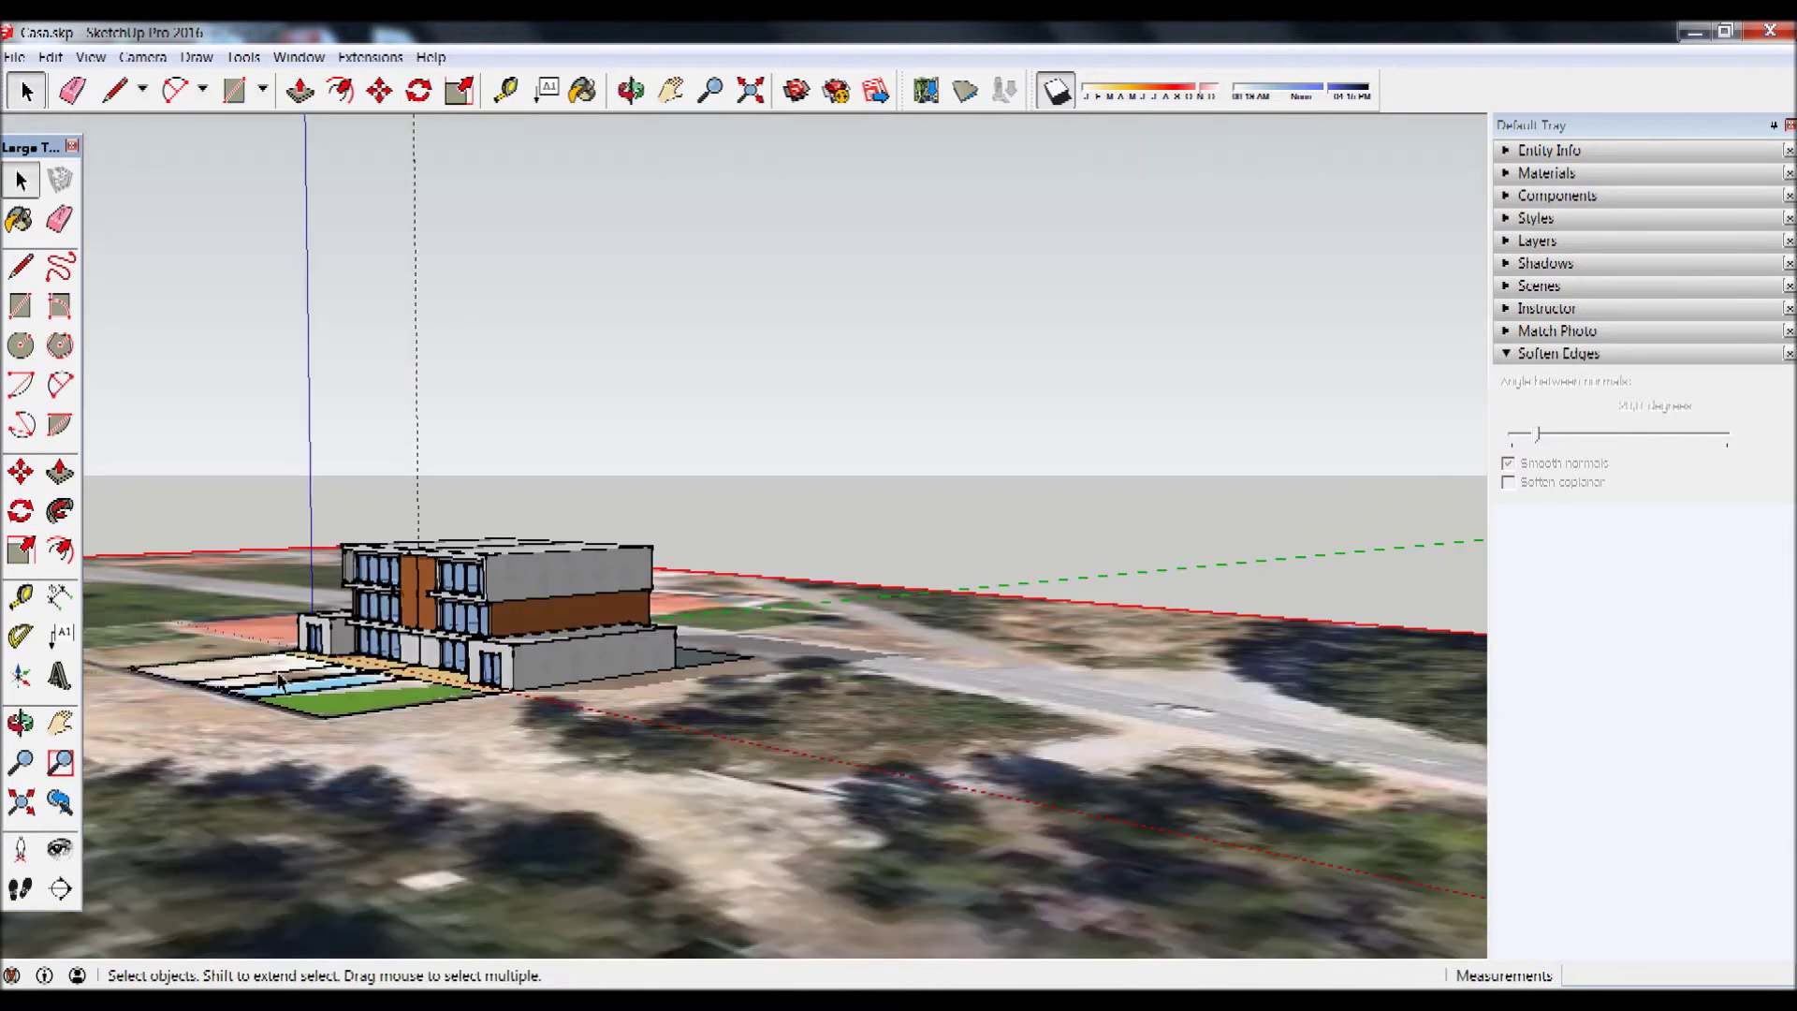
{"action": "middle_click_drag", "start_coordinate": [440, 889], "coordinate": [440, 561]}
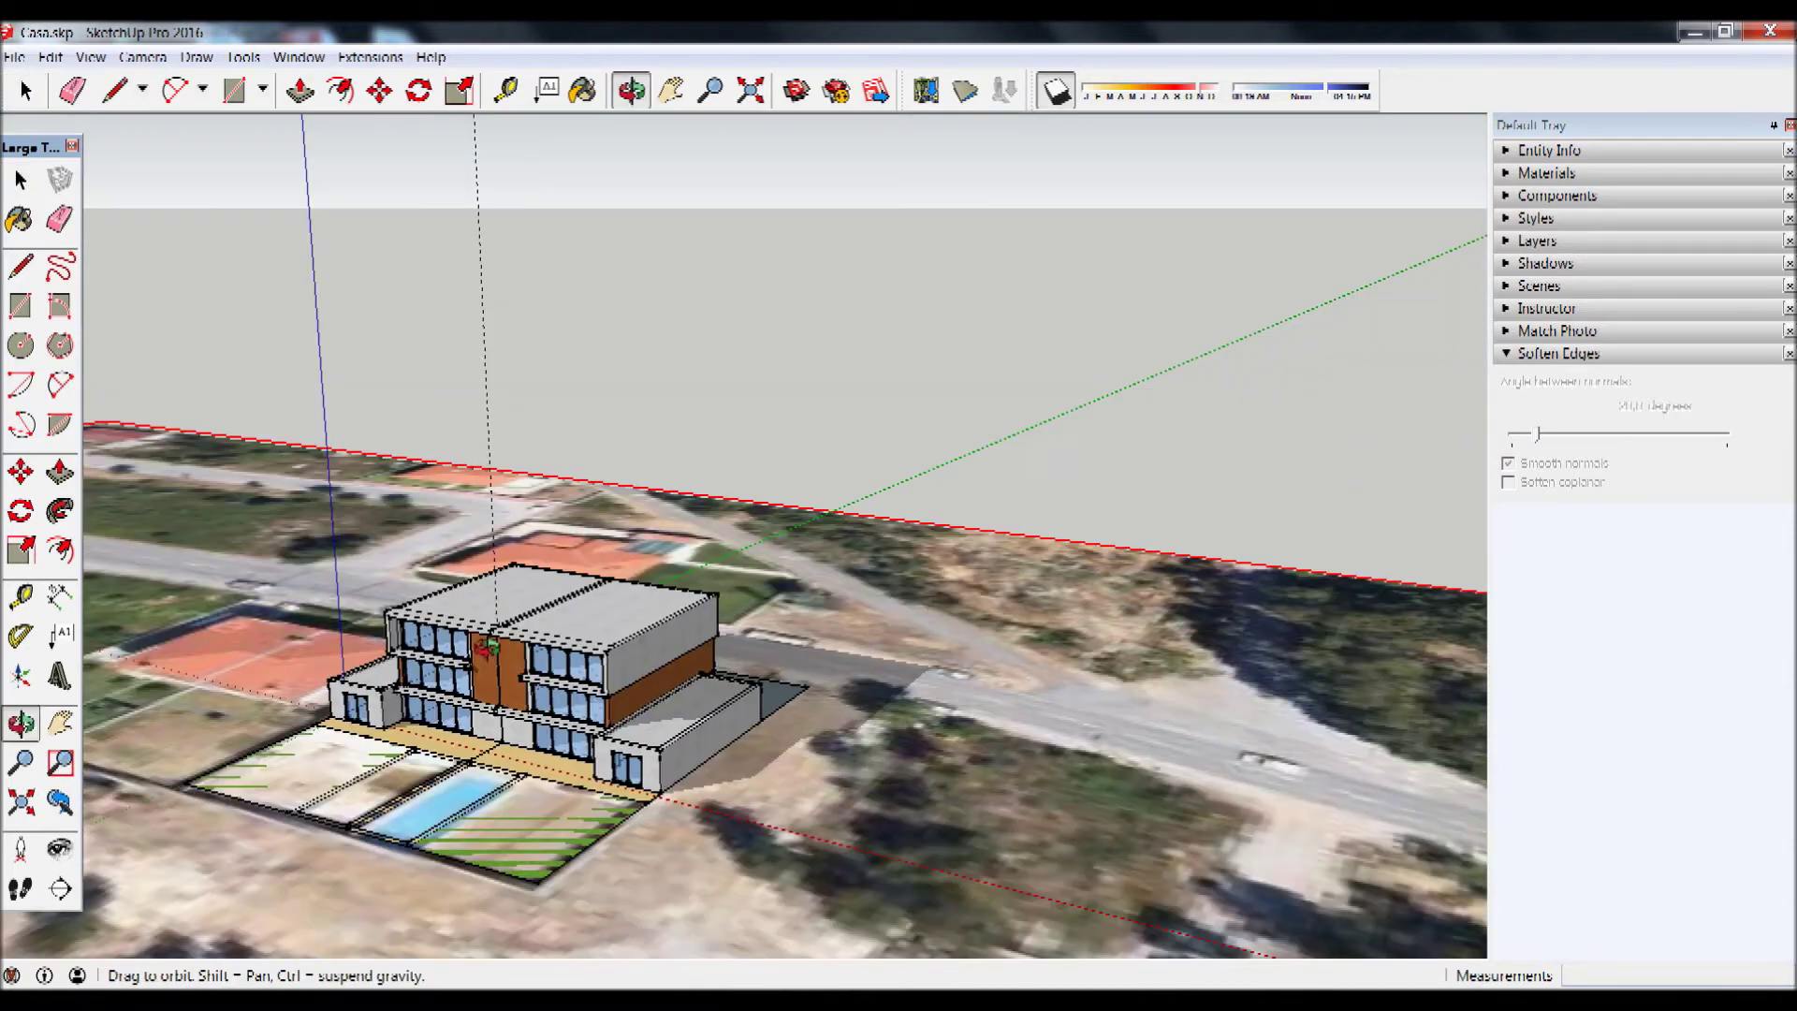
{"action": "left_click", "coordinate": [749, 90]}
{"action": "scroll", "coordinate": [840, 389], "scroll_direction": "up", "scroll_amount": 10}
{"action": "middle_click_drag", "start_coordinate": [840, 388], "coordinate": [794, 590]}
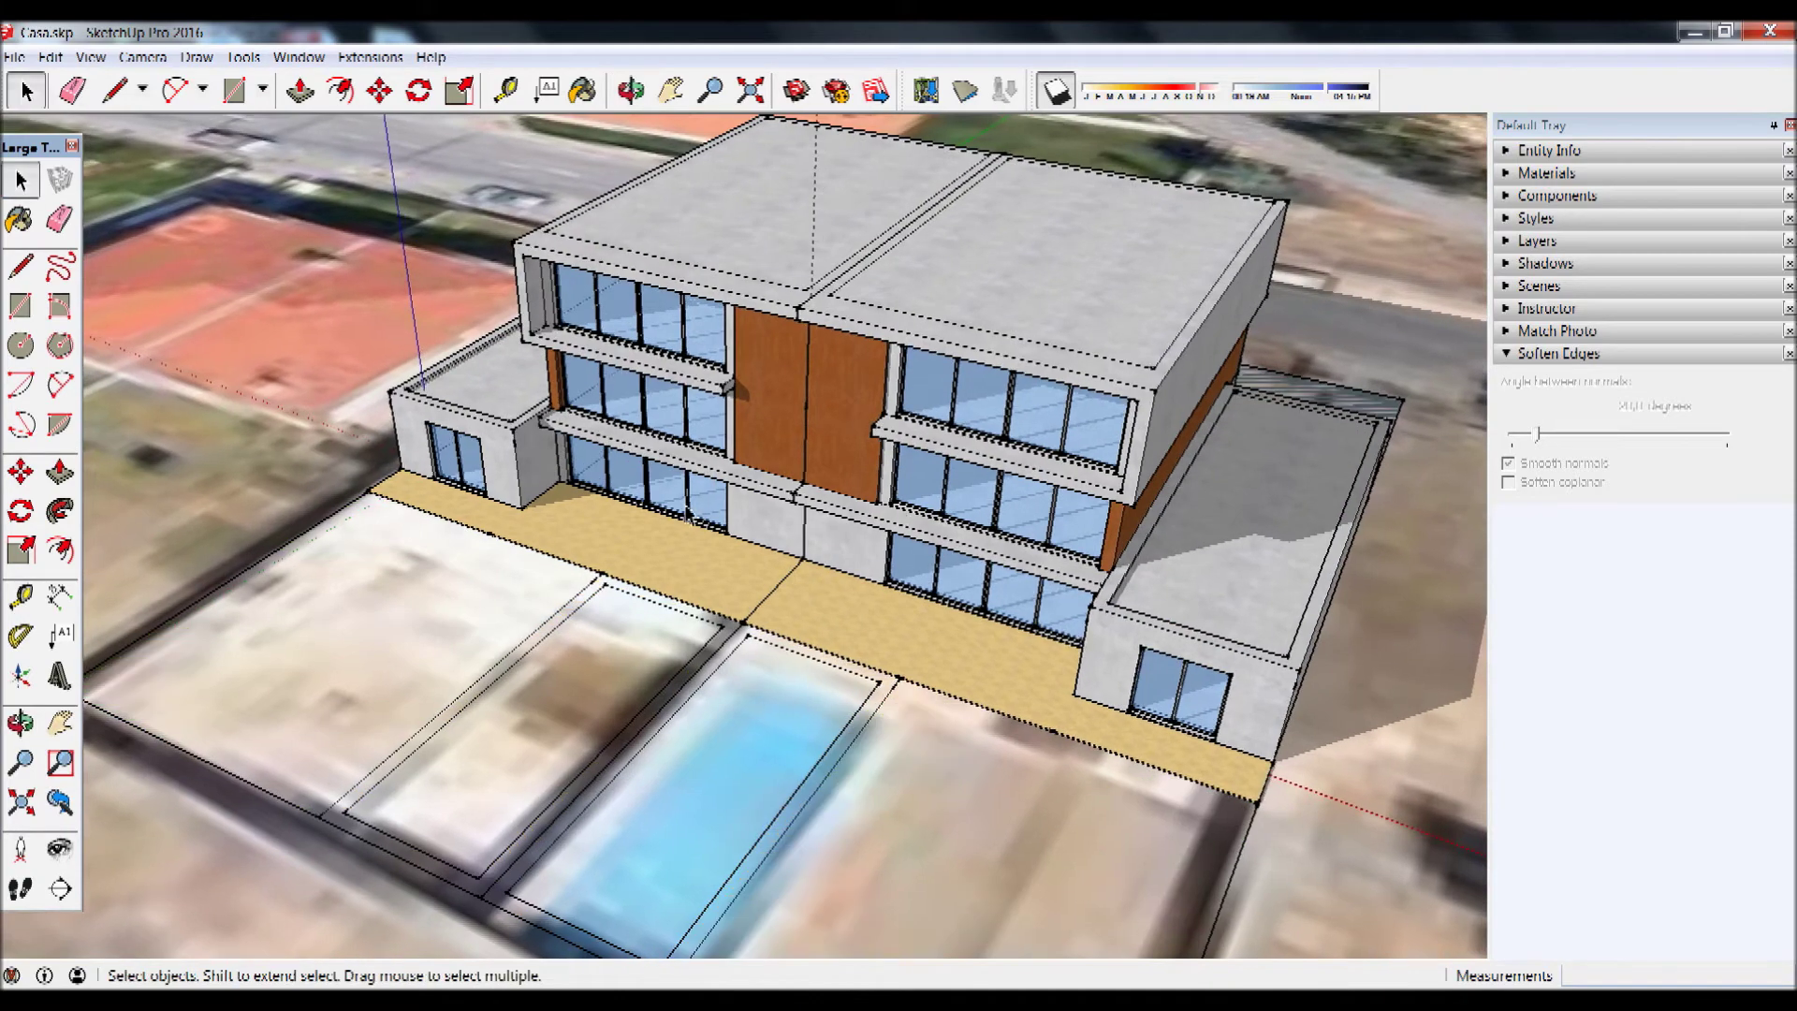
{"action": "mouse_move", "coordinate": [1050, 568]}
{"action": "middle_mouse_down"}
{"action": "mouse_move", "coordinate": [1014, 689]}
{"action": "mouse_move", "coordinate": [1131, 673]}
{"action": "mouse_move", "coordinate": [1175, 583]}
{"action": "mouse_move", "coordinate": [578, 578]}
{"action": "mouse_move", "coordinate": [1165, 521]}
{"action": "middle_mouse_up"}
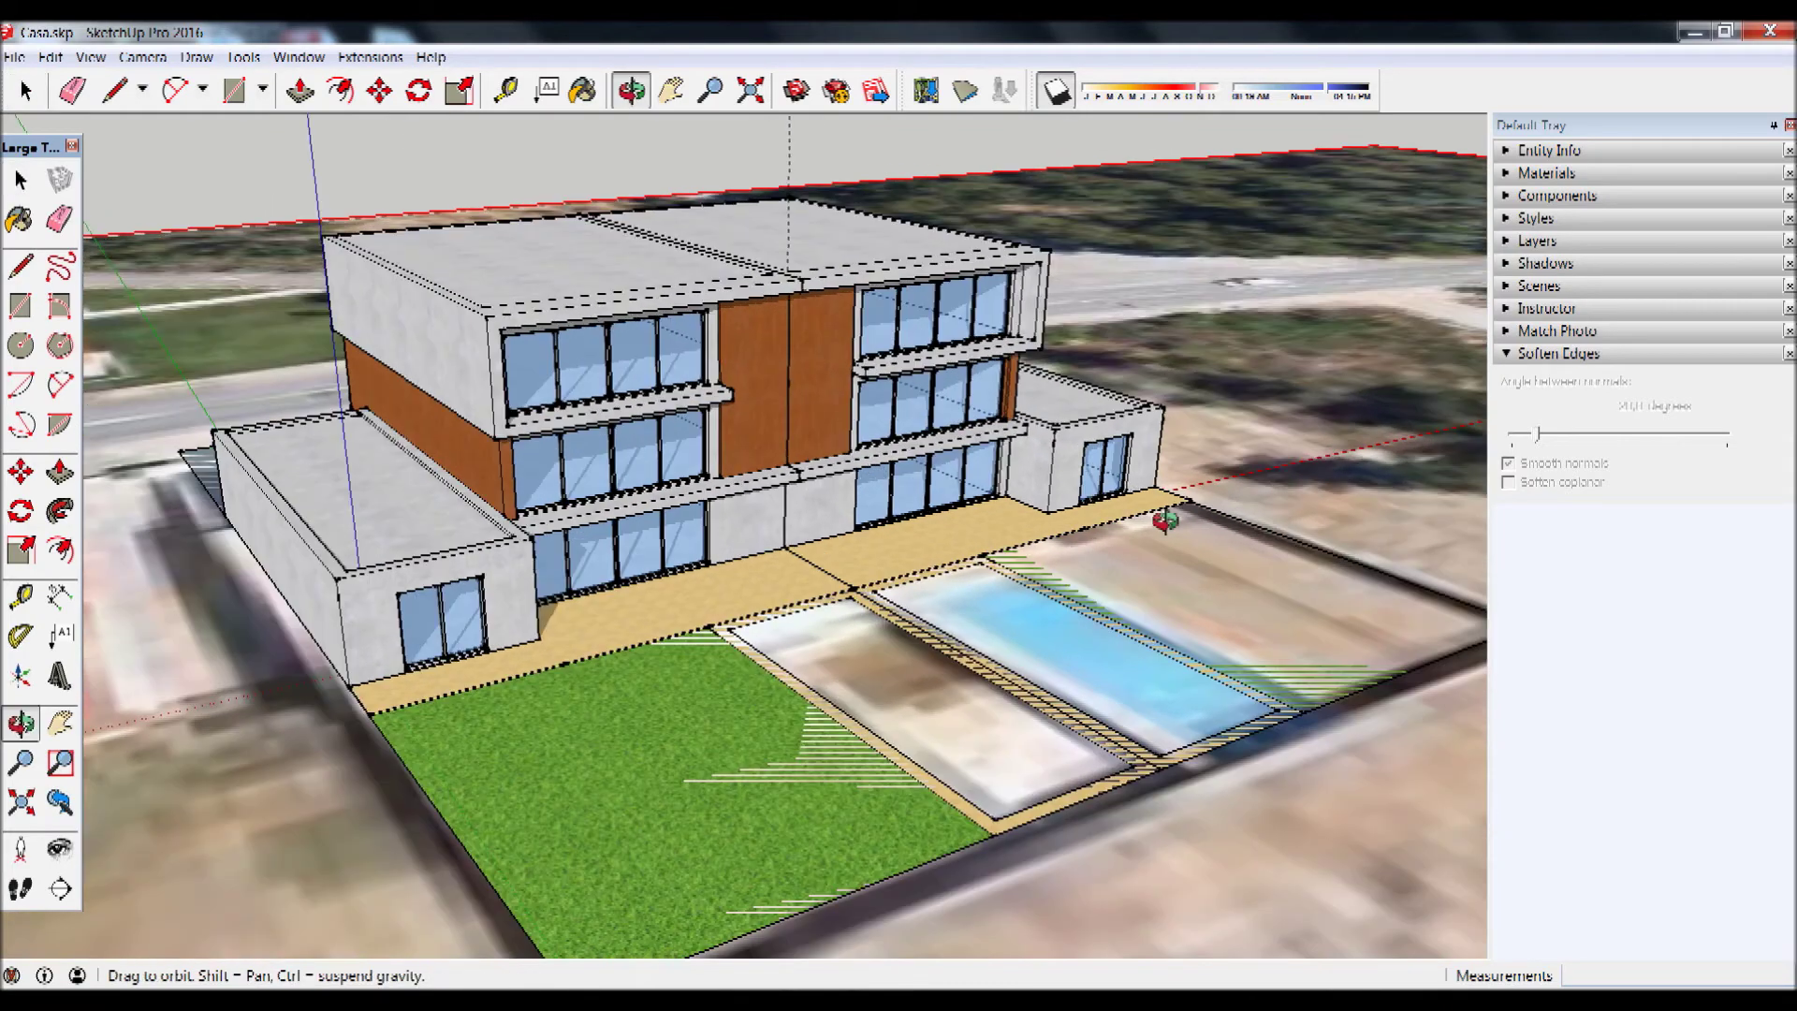
{"action": "mouse_move", "coordinate": [1165, 522]}
{"action": "left_mouse_down"}
{"action": "mouse_move", "coordinate": [758, 573]}
{"action": "mouse_move", "coordinate": [814, 489]}
{"action": "mouse_move", "coordinate": [802, 512]}
{"action": "left_mouse_up"}
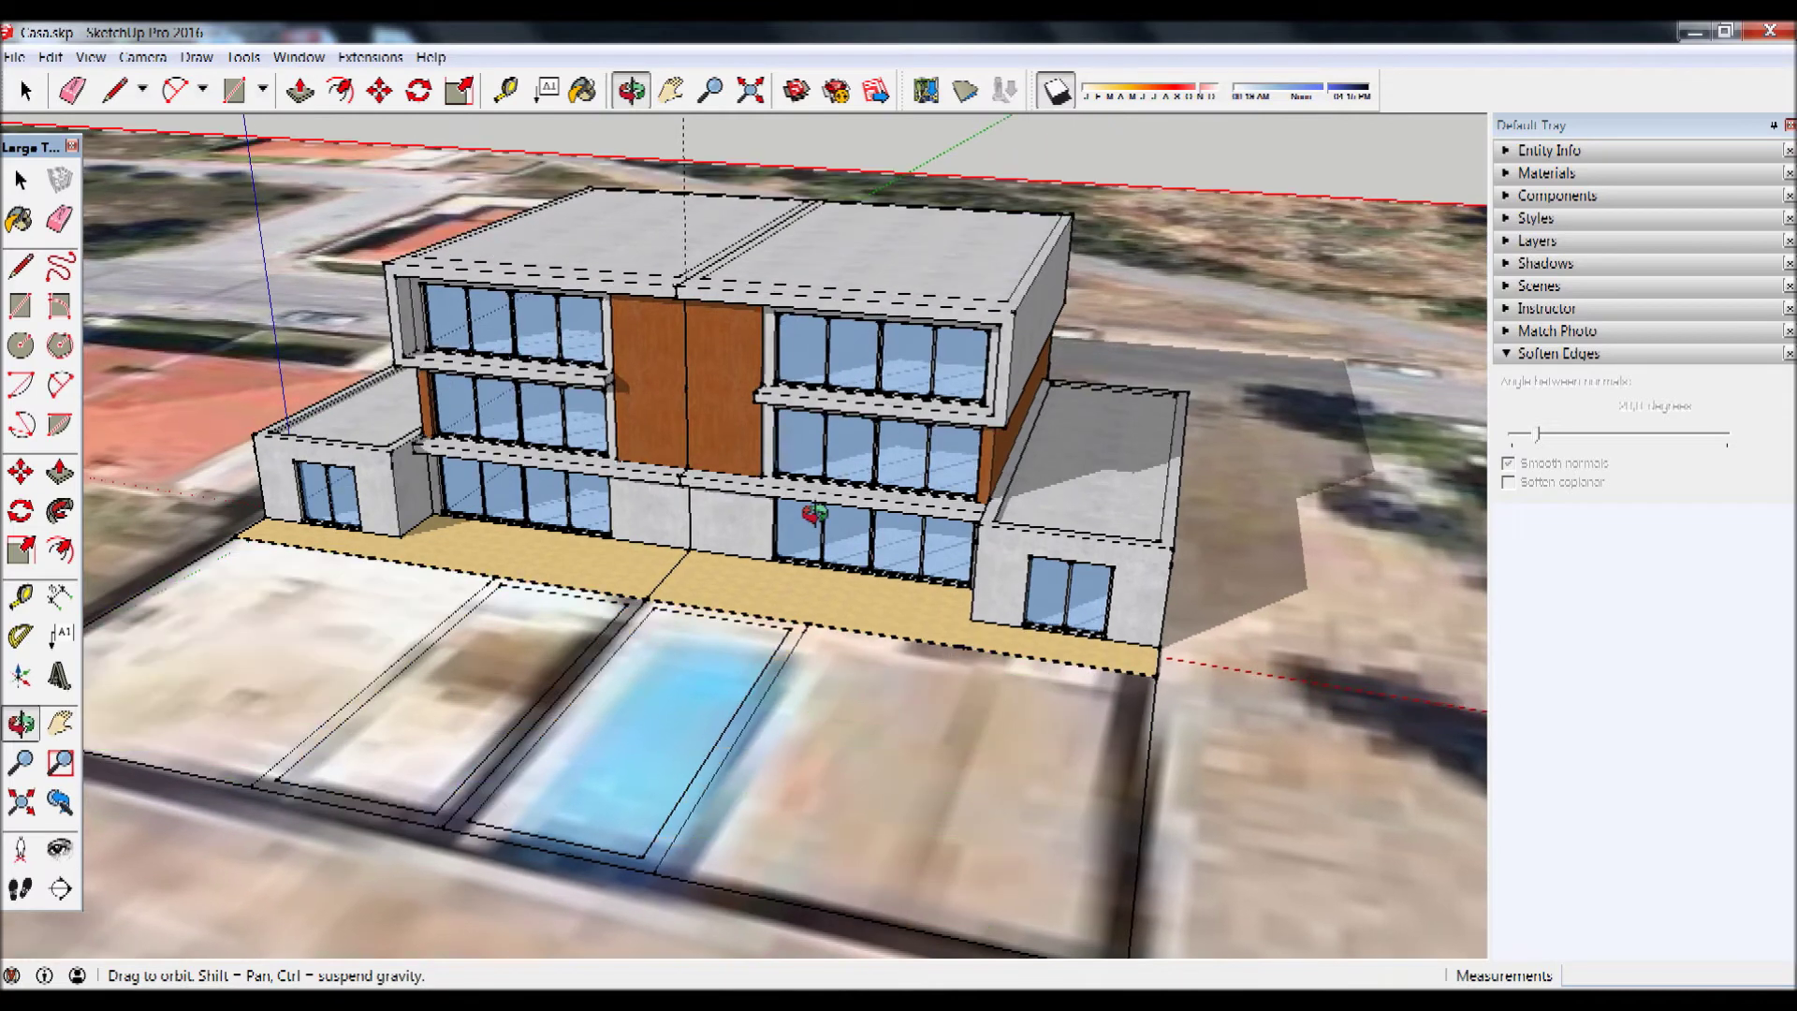
{"action": "key", "text": "space"}
{"action": "middle_click_drag", "start_coordinate": [802, 445], "coordinate": [751, 483]}
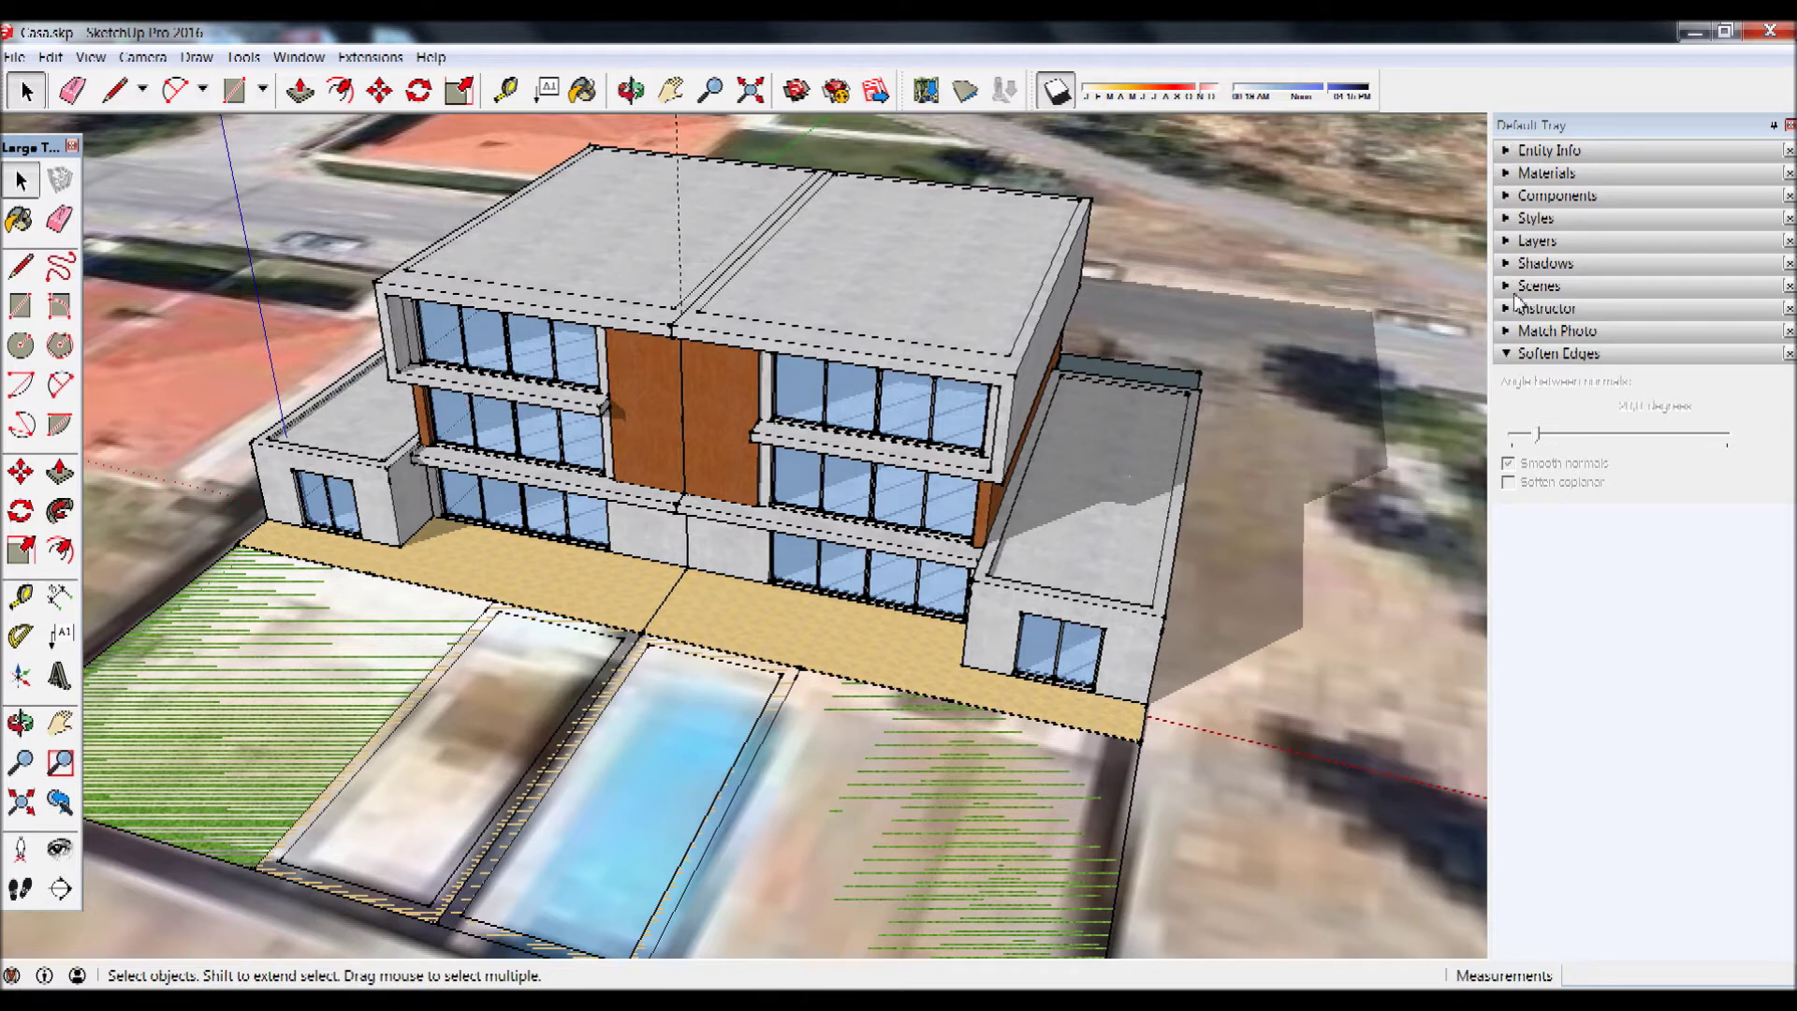
{"action": "left_click", "coordinate": [1506, 264]}
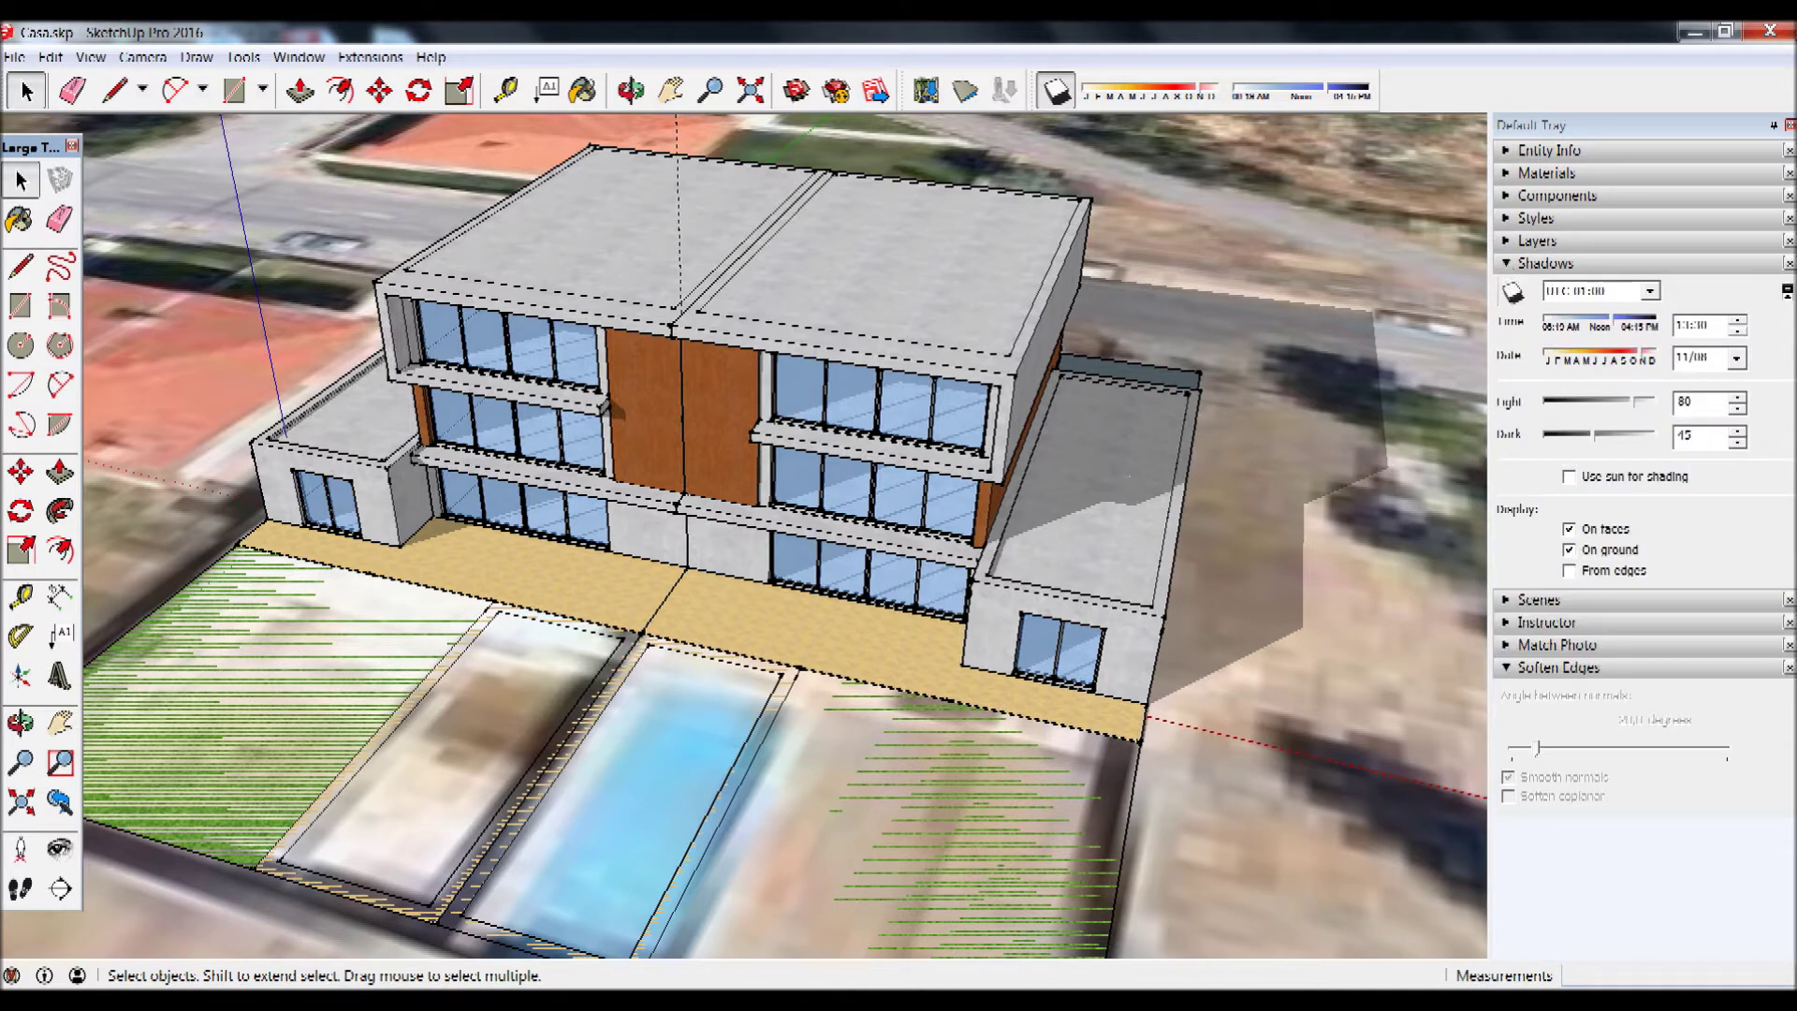
- Set the shadow time zone to UTC+00:00
{"action": "left_click", "coordinate": [1650, 291]}
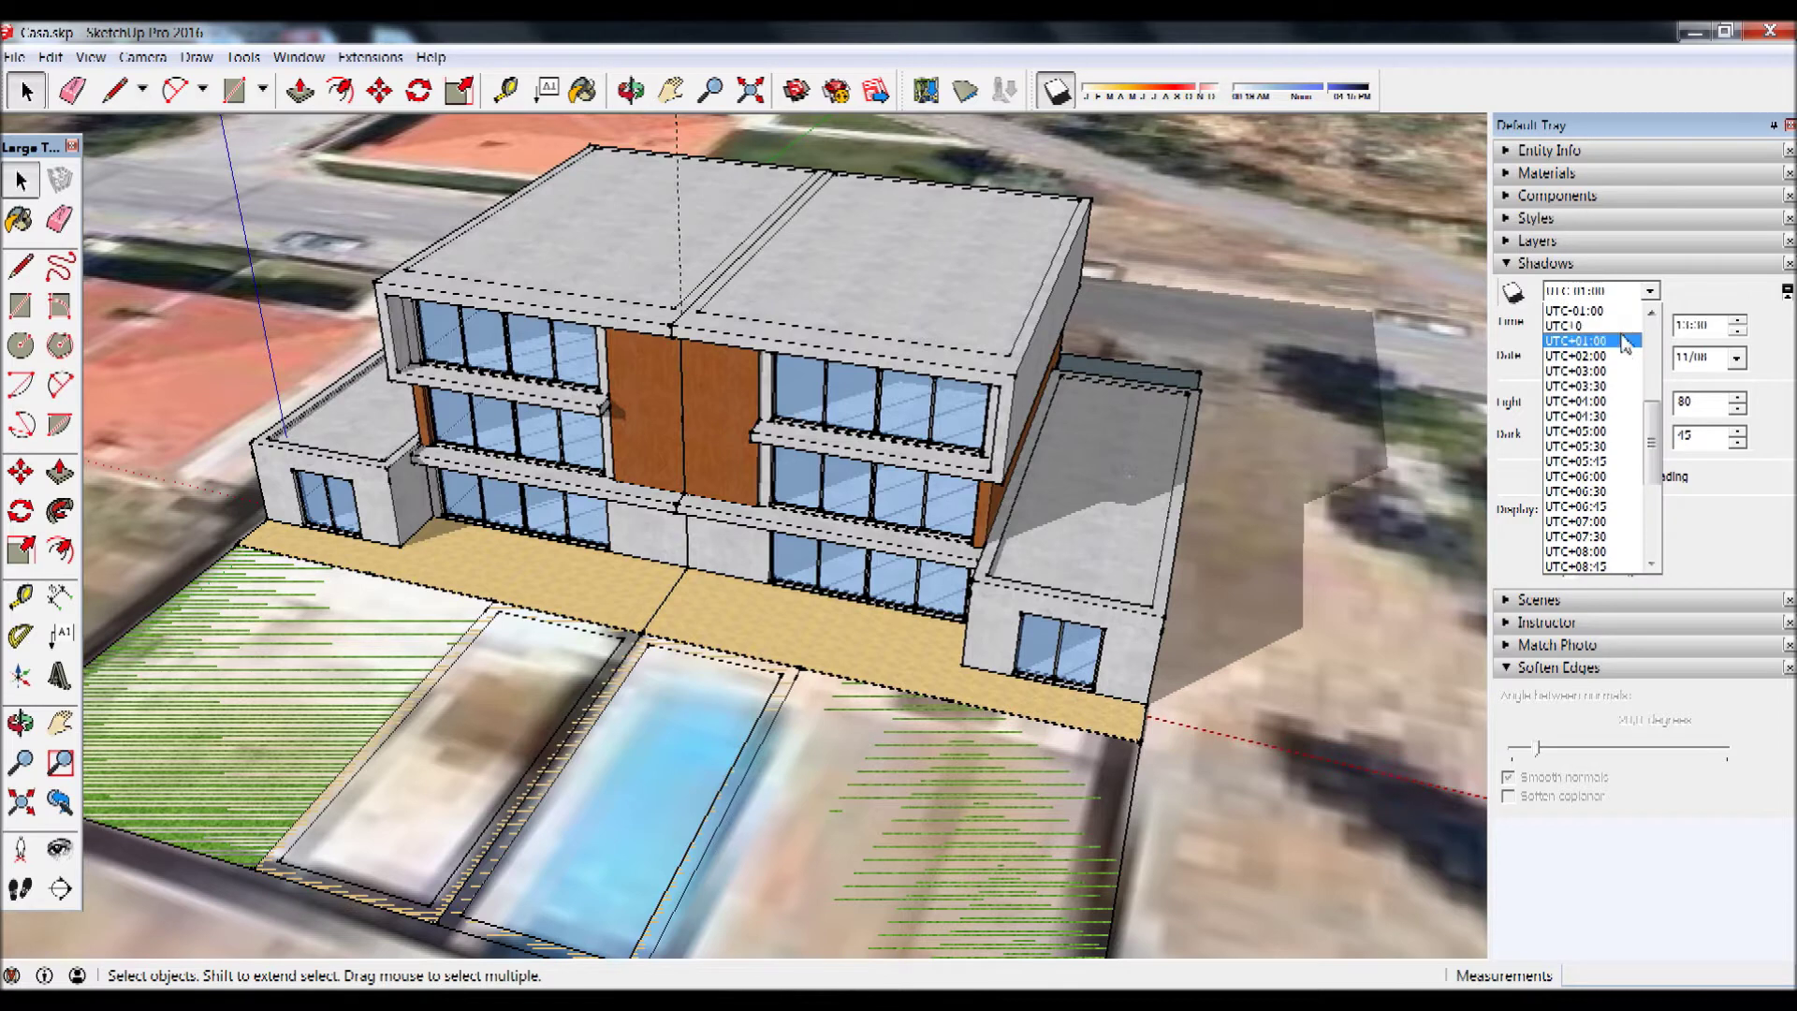
{"action": "left_click", "coordinate": [1631, 322]}
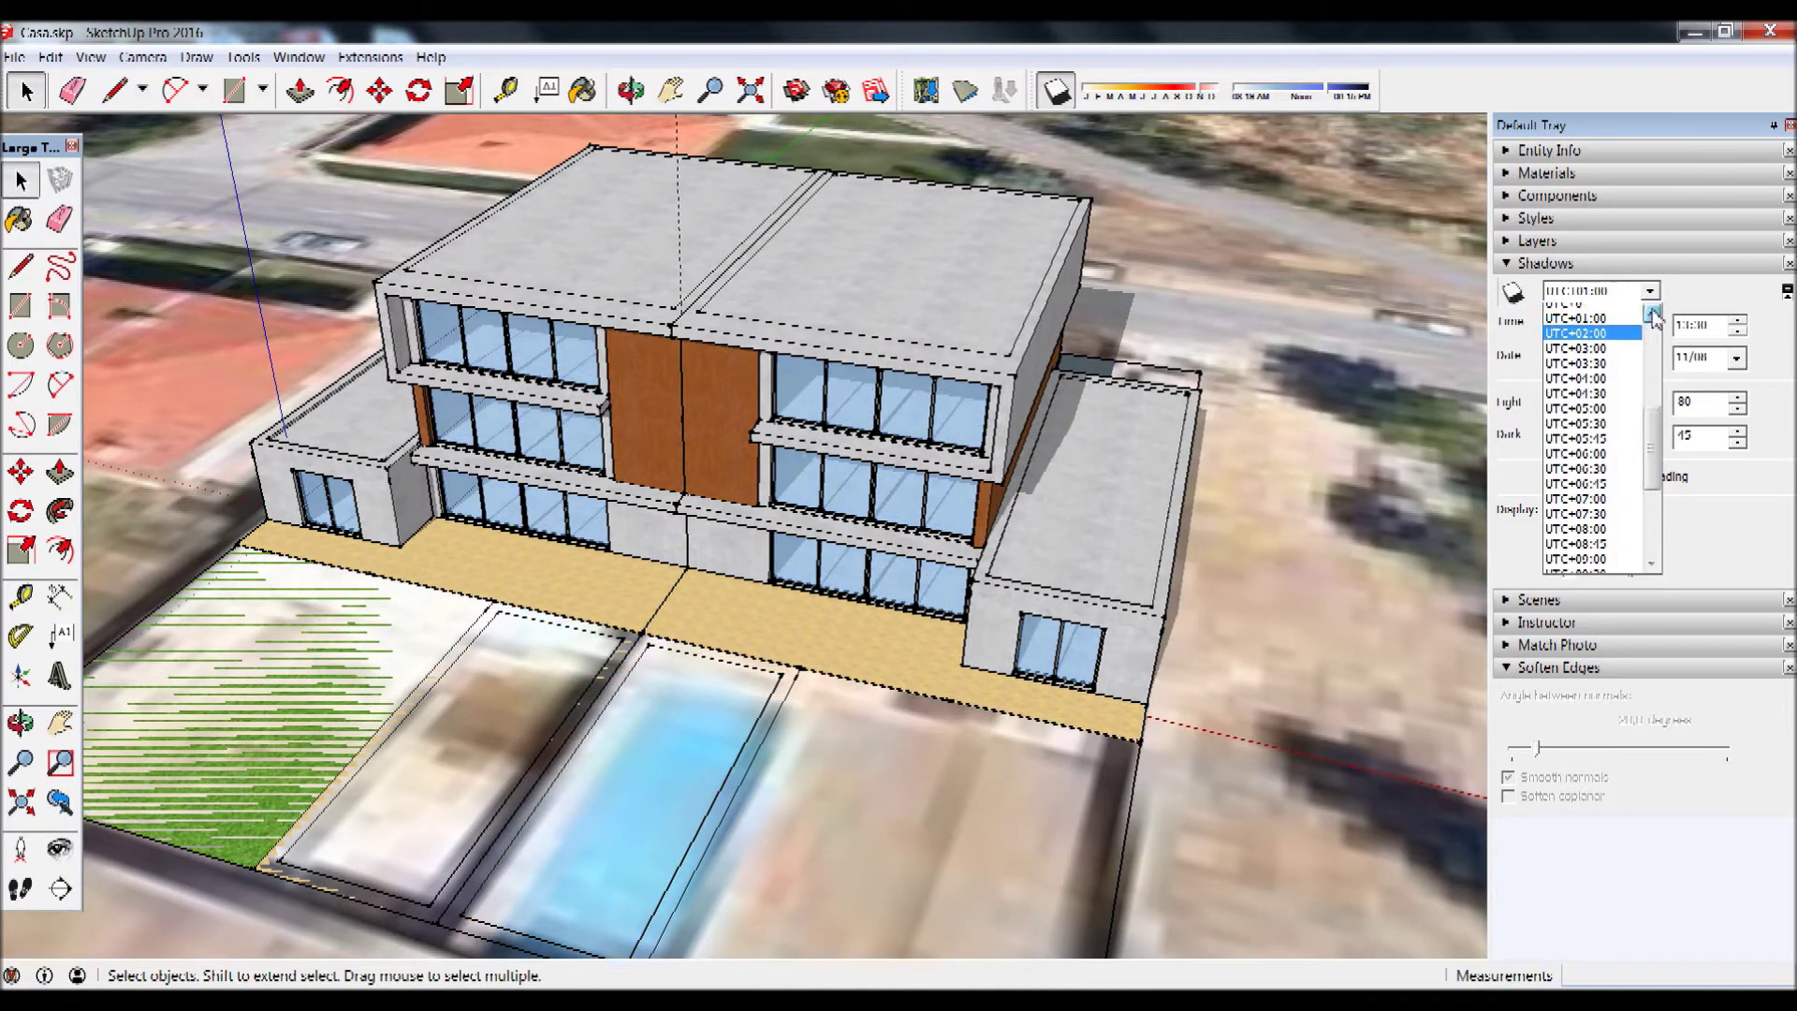
{"action": "left_click", "coordinate": [1631, 327]}
{"action": "left_click", "coordinate": [1648, 291]}
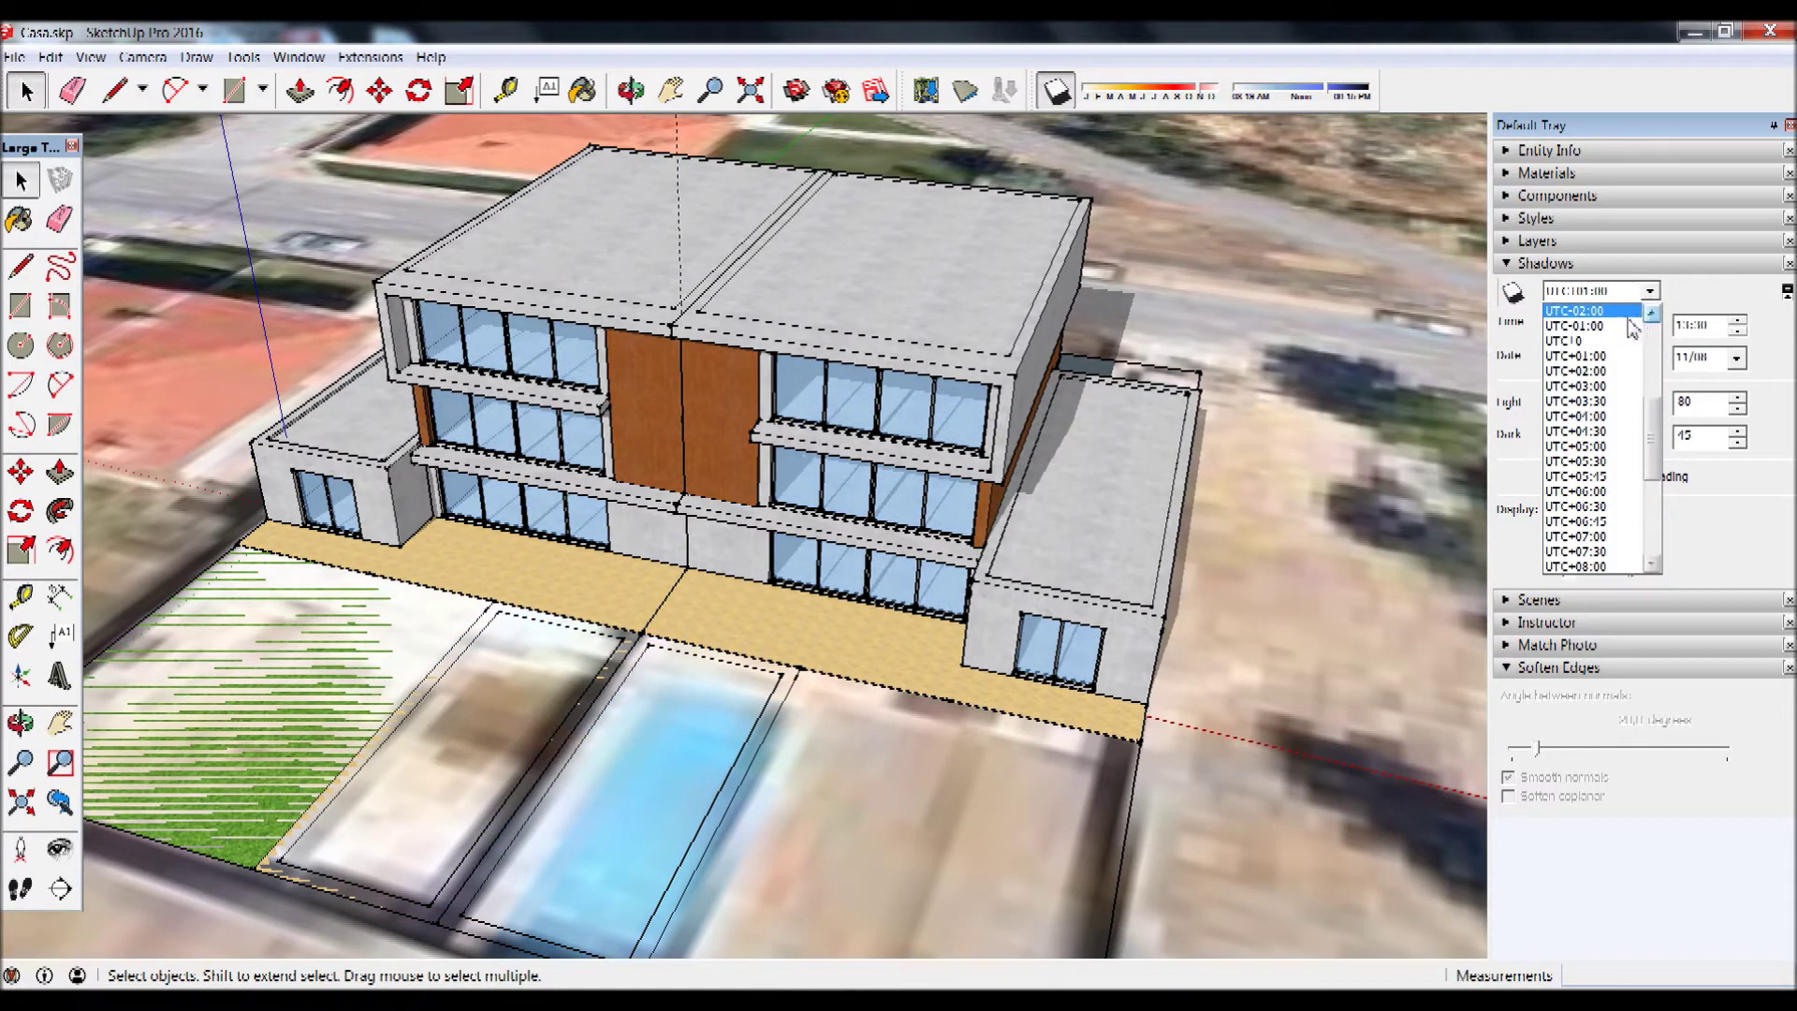
{"action": "left_click", "coordinate": [1614, 346]}
- Change the shadow time hour from 11 to 12 o'clock
{"action": "key", "text": "o"}
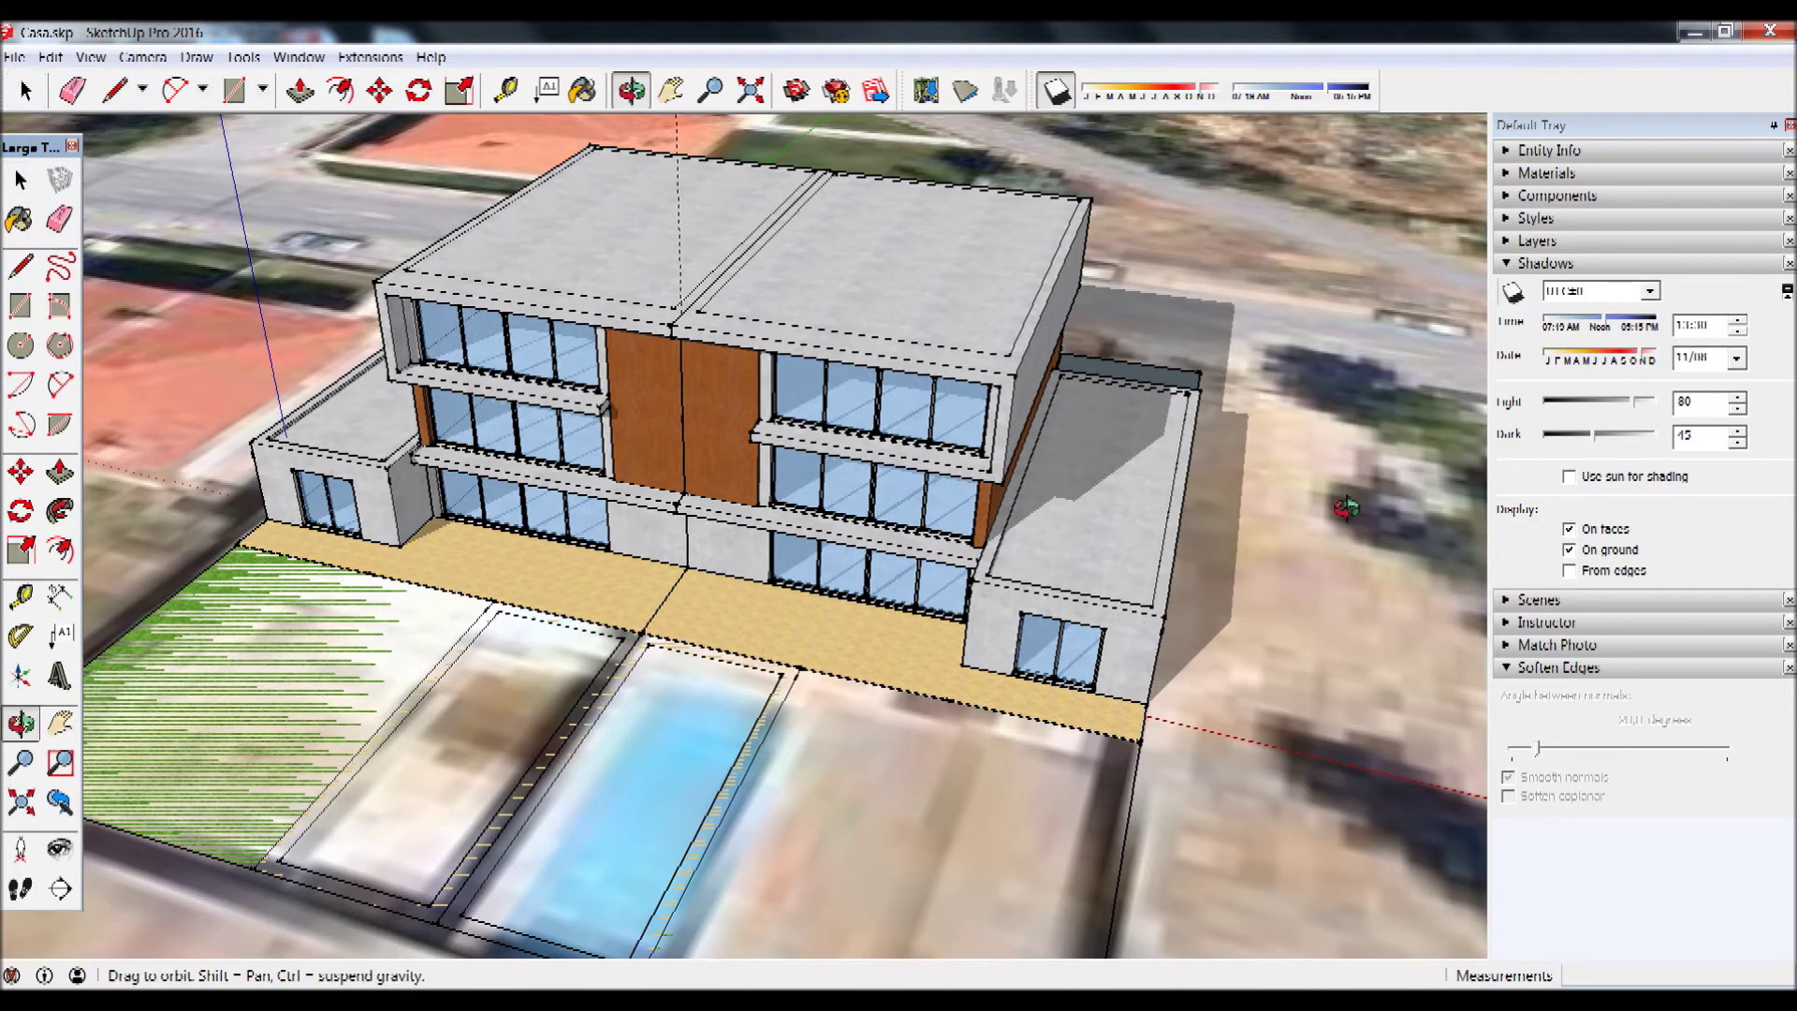
{"action": "left_click_drag", "start_coordinate": [1244, 515], "coordinate": [1277, 455]}
{"action": "key", "text": "space"}
{"action": "scroll", "coordinate": [842, 393], "scroll_direction": "up", "scroll_amount": 2}
{"action": "scroll", "coordinate": [842, 393], "scroll_direction": "up", "scroll_amount": 1}
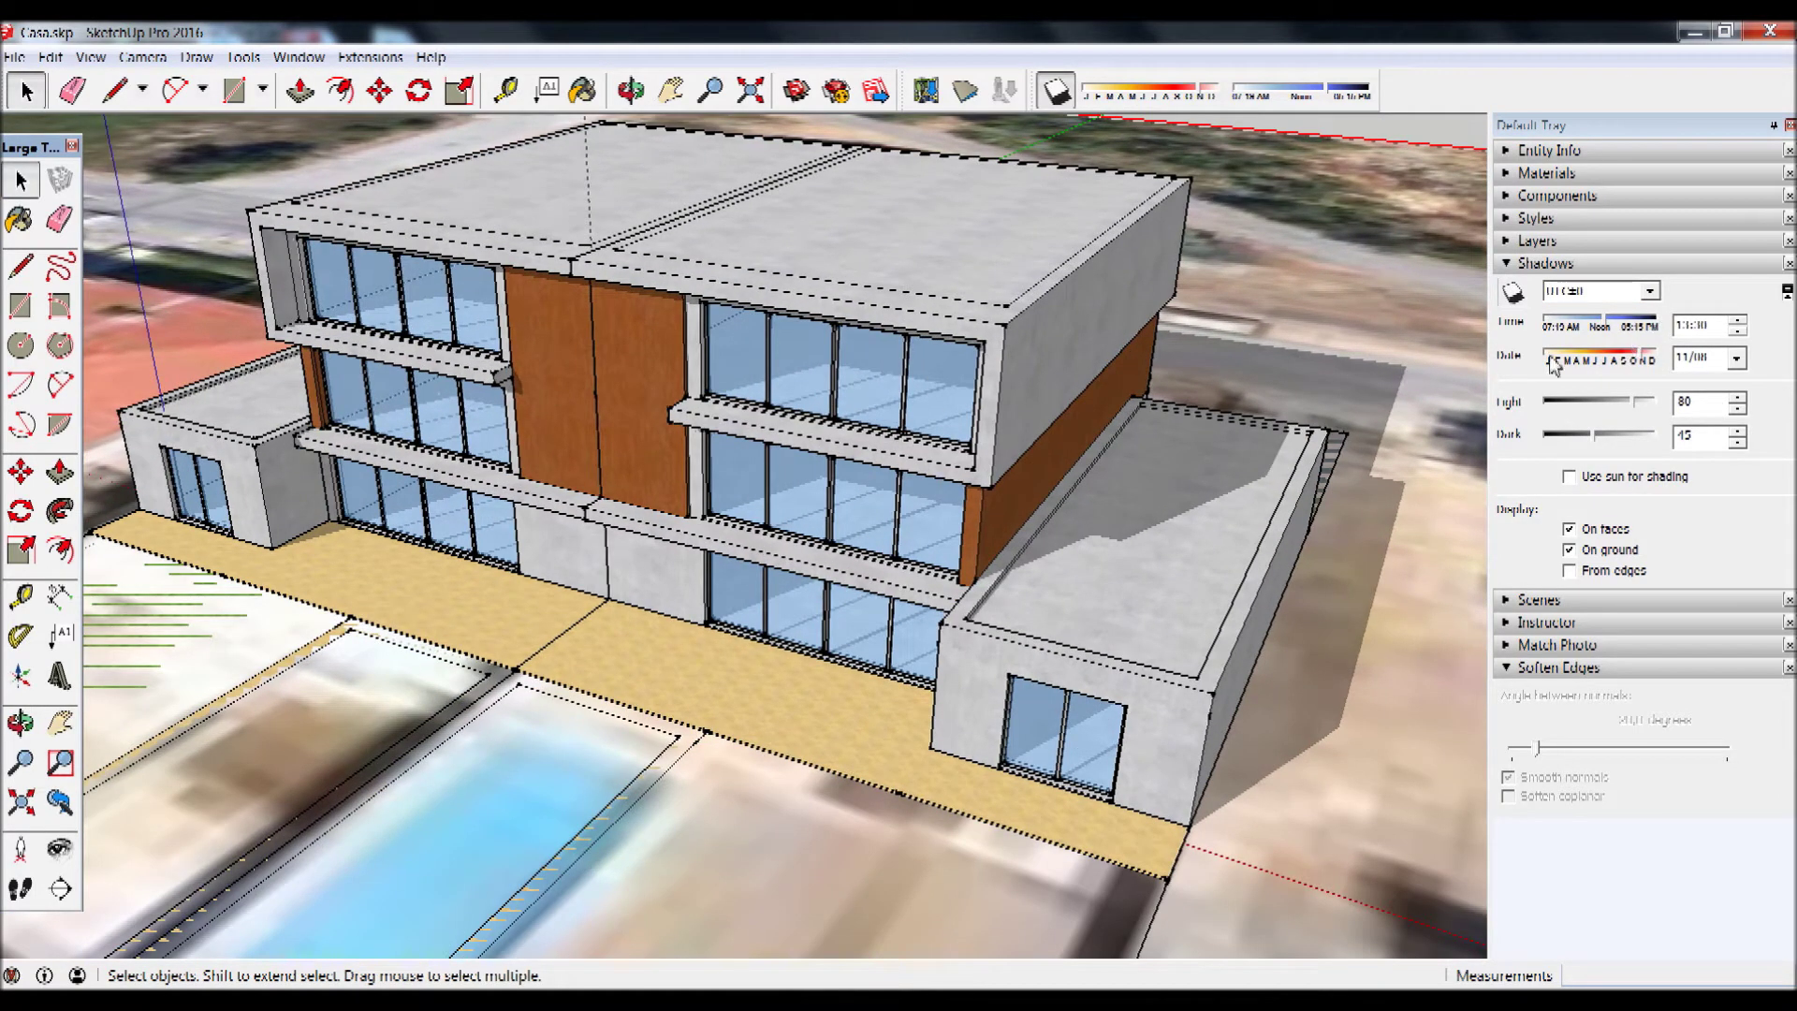
{"action": "double_click", "coordinate": [1685, 327]}
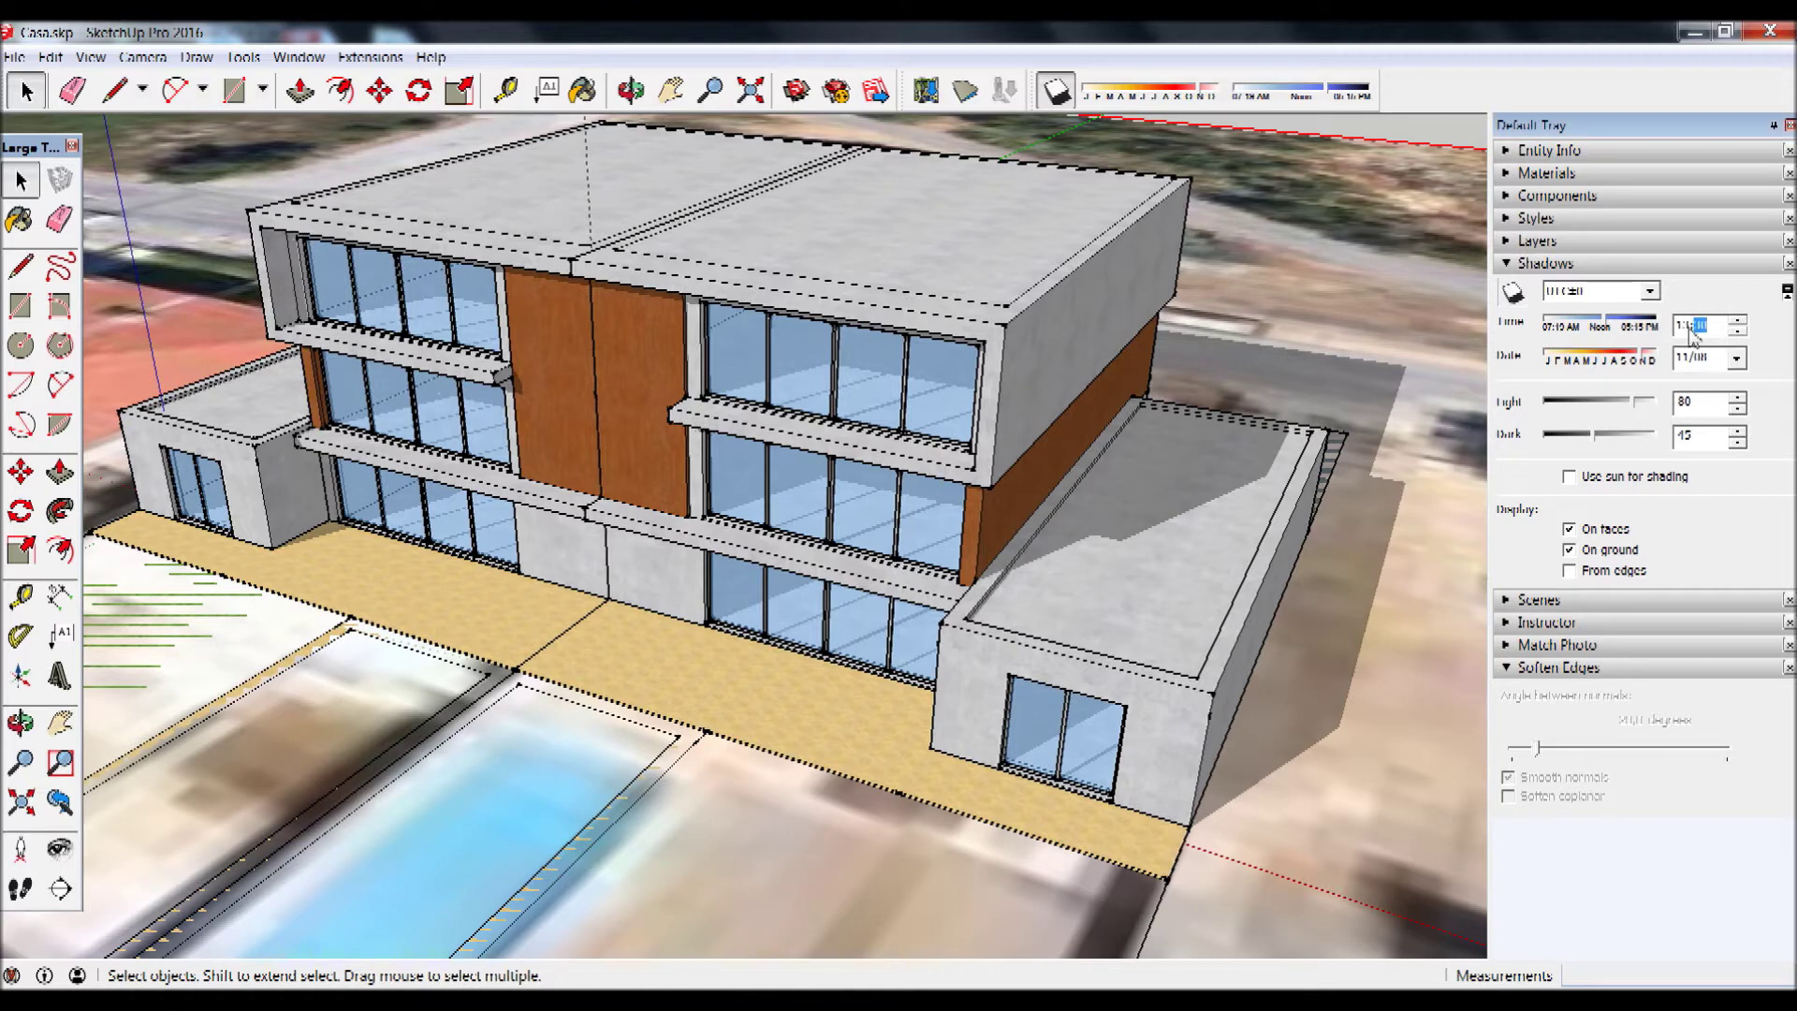
{"action": "key", "text": "Up"}
{"action": "left_click", "coordinate": [1722, 333]}
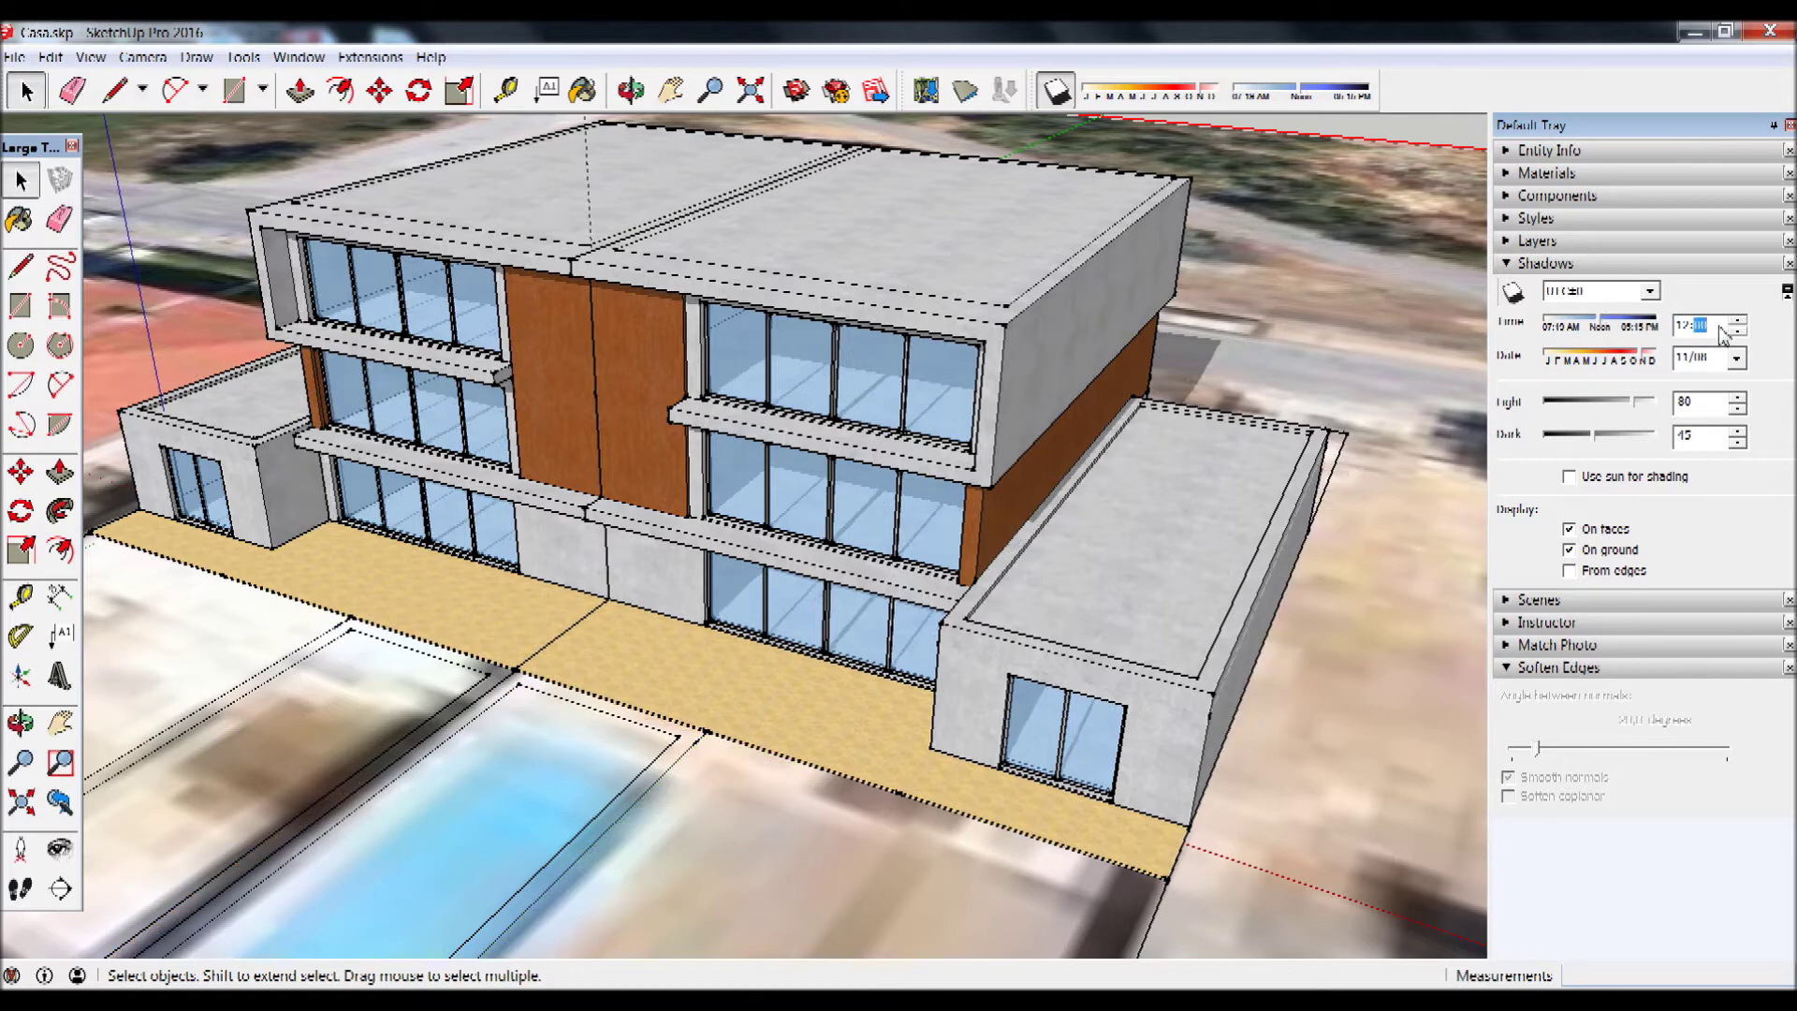
- Set the shadow date to August 15 and view the resulting shadows on the front and left facades
{"action": "mouse_move", "coordinate": [1076, 541]}
{"action": "middle_mouse_down"}
{"action": "mouse_move", "coordinate": [1221, 619]}
{"action": "mouse_move", "coordinate": [1051, 637]}
{"action": "middle_mouse_up"}
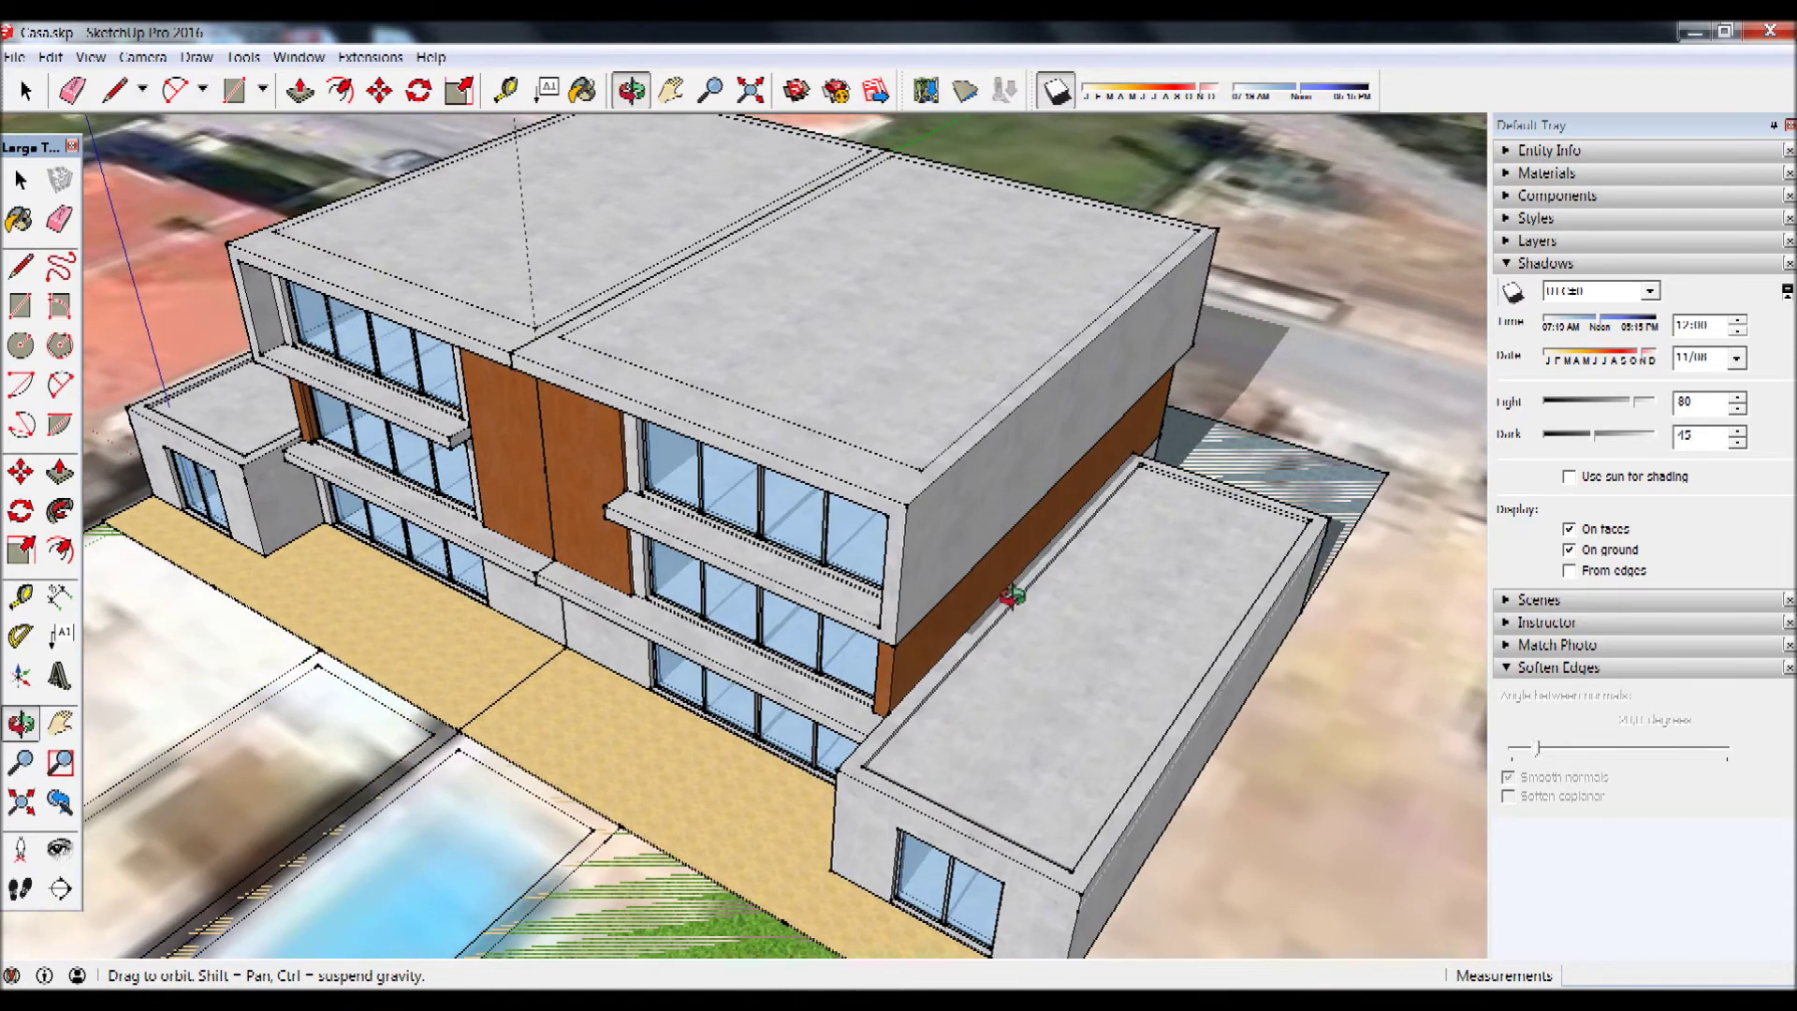
{"action": "middle_click_drag", "start_coordinate": [1052, 637], "coordinate": [838, 389]}
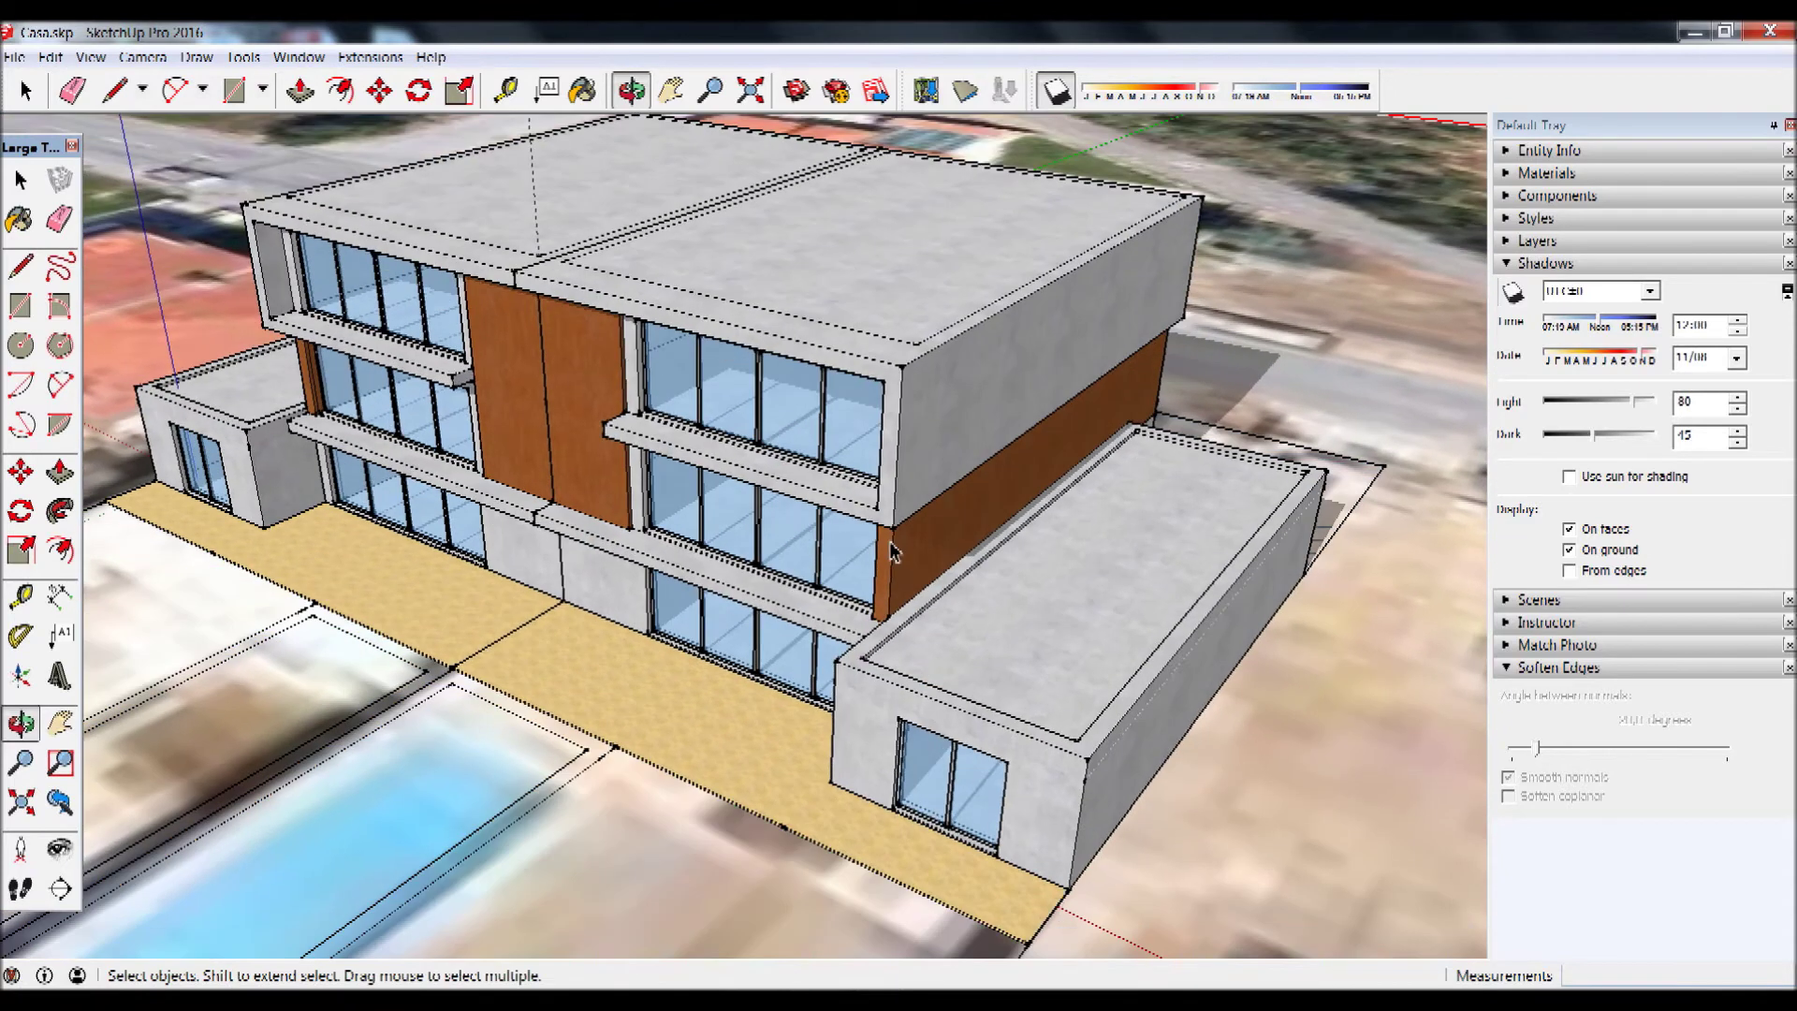
{"action": "scroll", "coordinate": [765, 451], "scroll_direction": "up", "scroll_amount": 3}
{"action": "scroll", "coordinate": [769, 496], "scroll_direction": "up", "scroll_amount": 3}
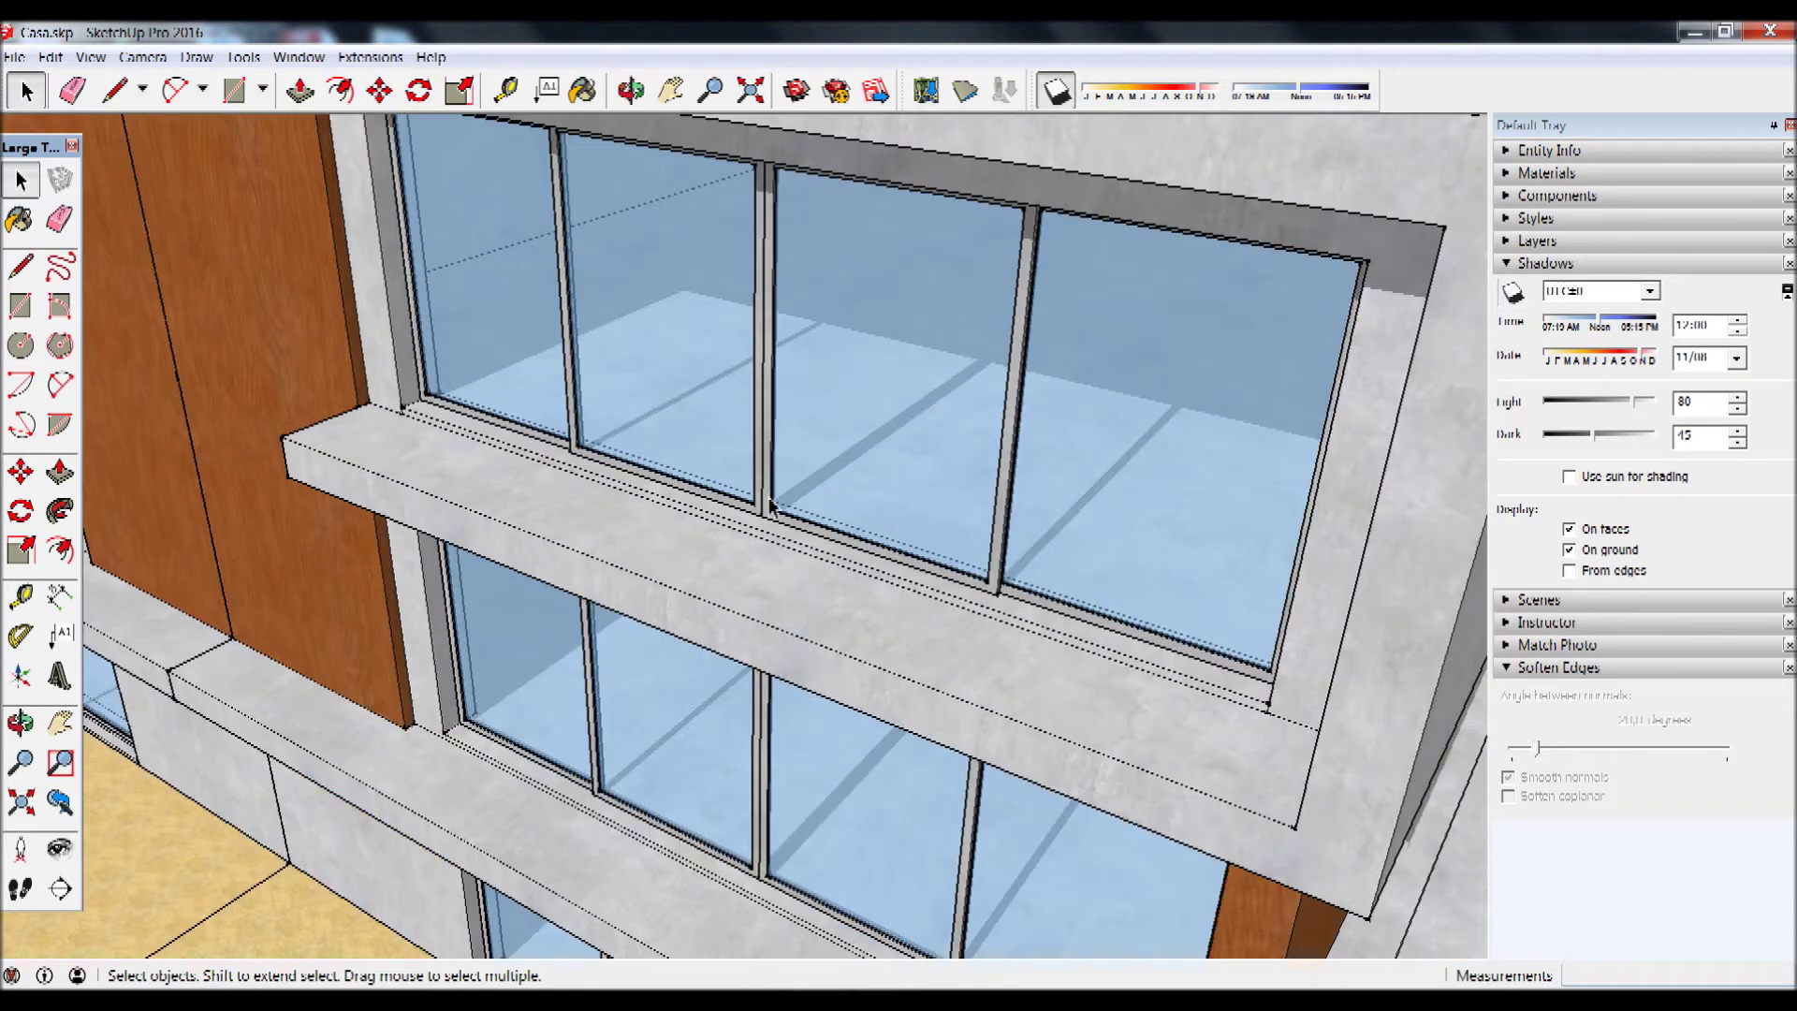
{"action": "scroll", "coordinate": [975, 471], "scroll_direction": "down", "scroll_amount": 5}
{"action": "middle_click_drag", "start_coordinate": [1029, 444], "coordinate": [1175, 417]}
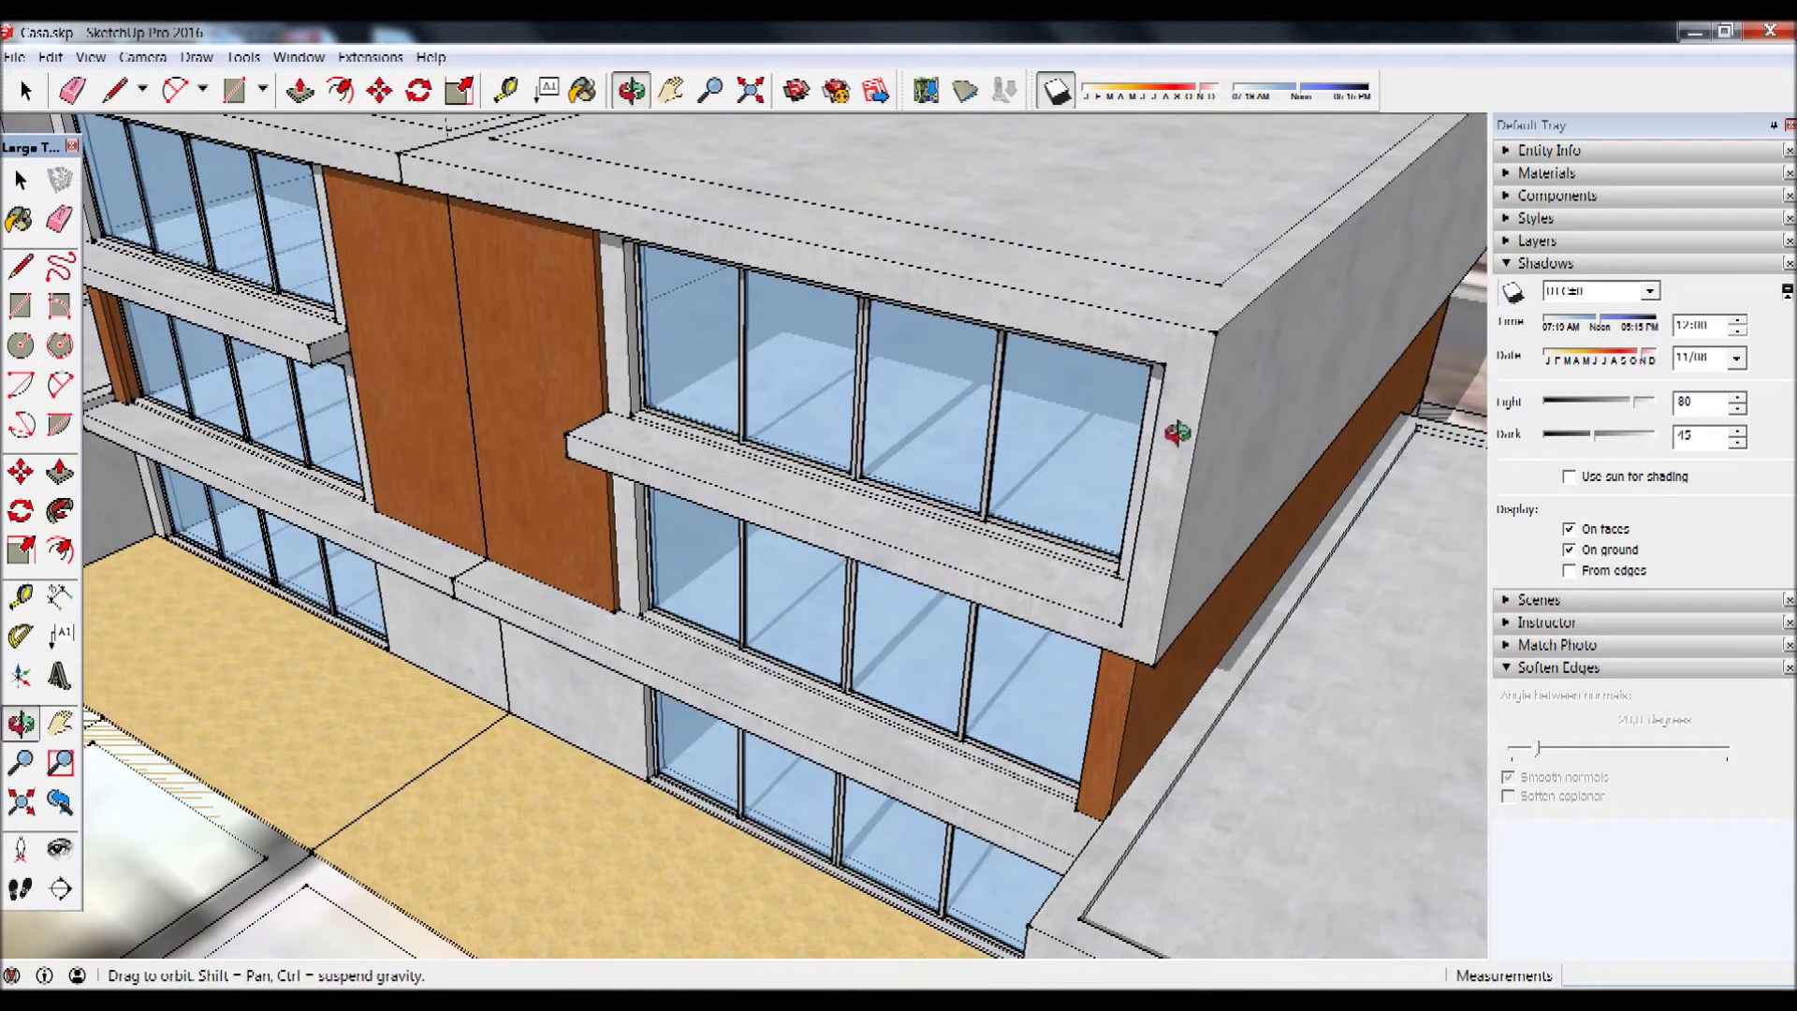
{"action": "left_click", "coordinate": [1735, 359]}
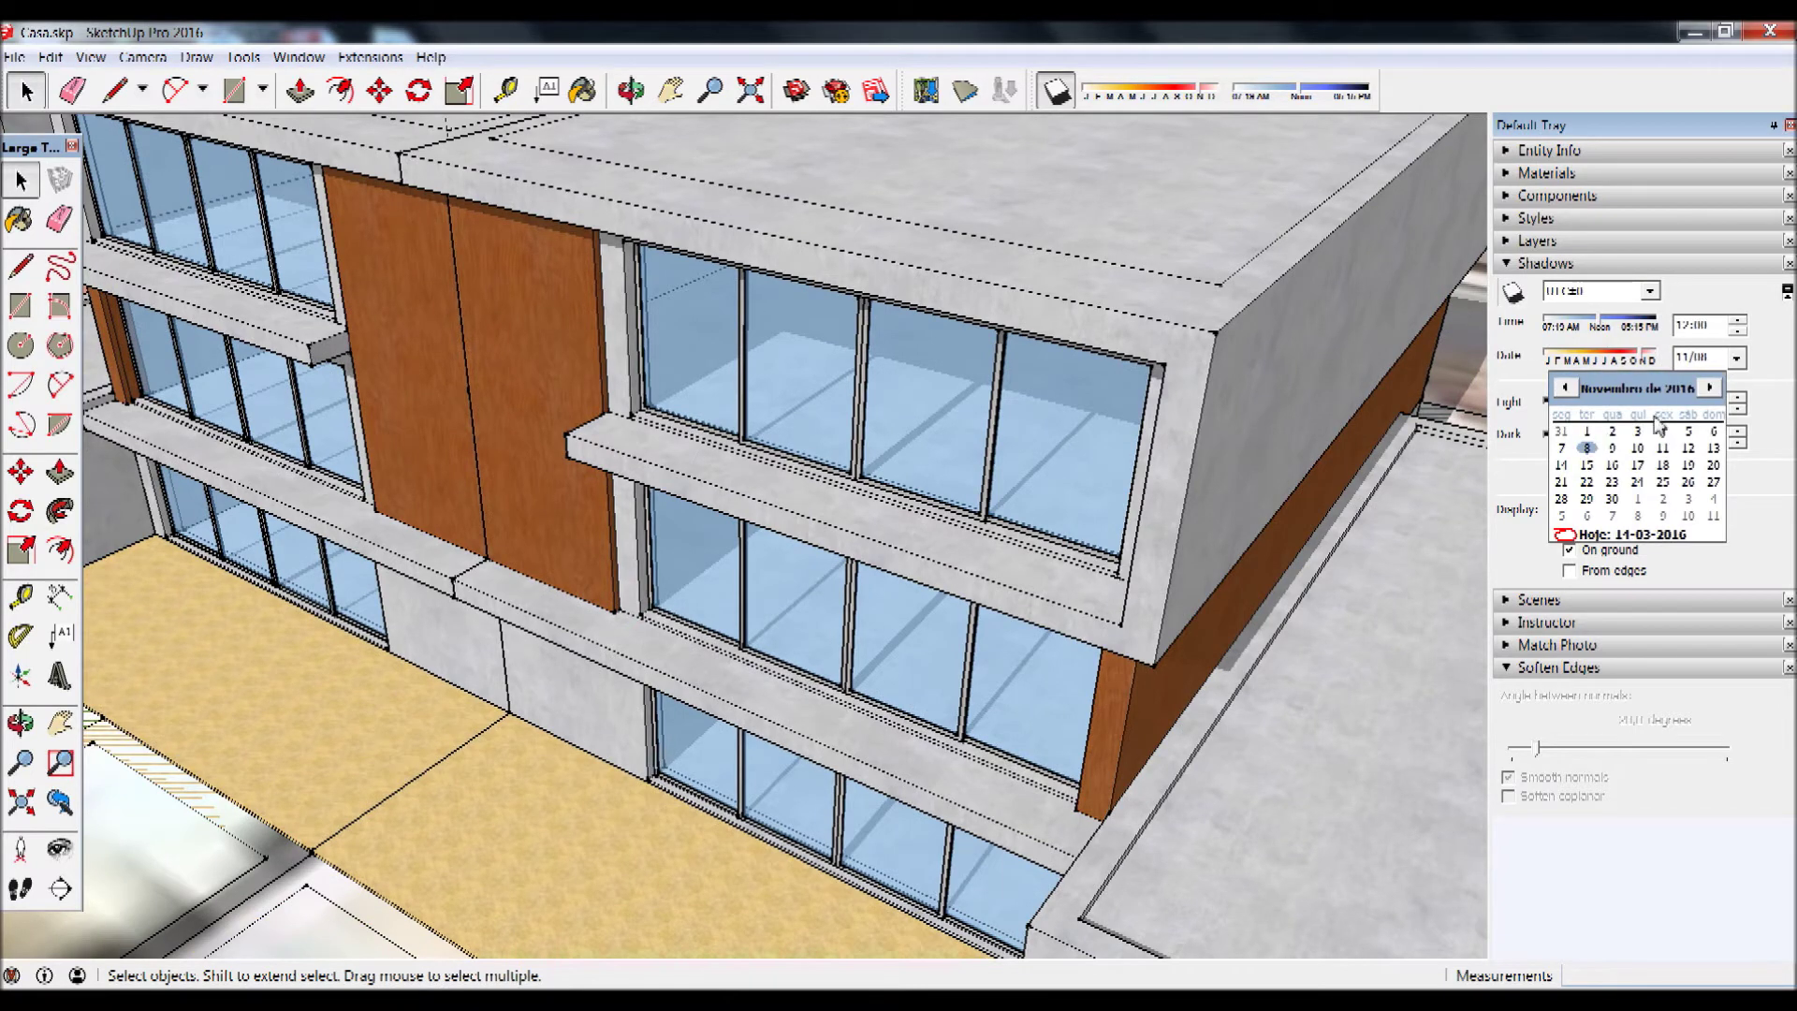
{"action": "left_click", "coordinate": [1567, 388]}
{"action": "left_click", "coordinate": [1567, 388]}
{"action": "left_click", "coordinate": [1561, 483]}
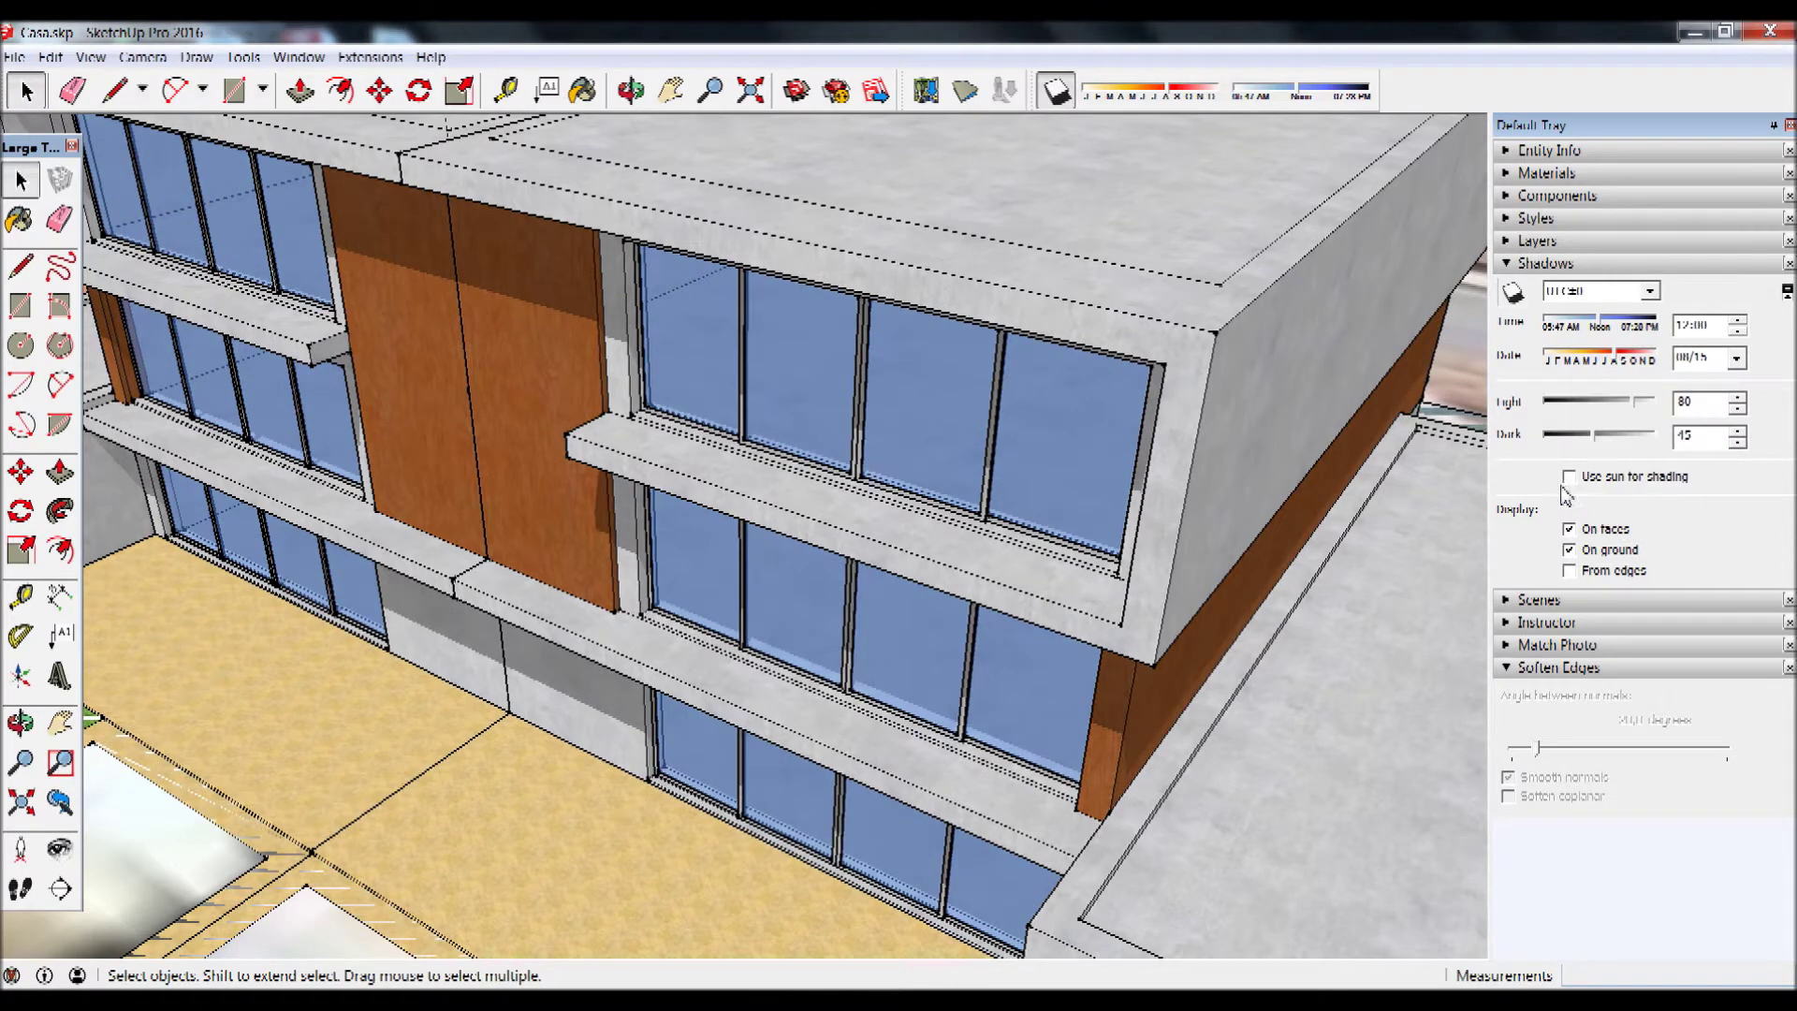
{"action": "key", "text": "o"}
{"action": "mouse_move", "coordinate": [884, 455]}
{"action": "left_mouse_down"}
{"action": "mouse_move", "coordinate": [748, 491]}
{"action": "mouse_move", "coordinate": [597, 456]}
{"action": "mouse_move", "coordinate": [642, 509]}
{"action": "mouse_move", "coordinate": [794, 522]}
{"action": "mouse_move", "coordinate": [896, 591]}
{"action": "mouse_move", "coordinate": [814, 602]}
{"action": "mouse_move", "coordinate": [653, 513]}
{"action": "left_mouse_up"}
{"action": "key", "text": "space"}
{"action": "scroll", "coordinate": [845, 449], "scroll_direction": "up", "scroll_amount": 5}
{"action": "mouse_move", "coordinate": [845, 449]}
{"action": "middle_mouse_down"}
{"action": "mouse_move", "coordinate": [862, 373]}
{"action": "mouse_move", "coordinate": [851, 474]}
{"action": "mouse_move", "coordinate": [1046, 490]}
{"action": "middle_mouse_up"}
{"action": "key", "text": "o"}
{"action": "mouse_move", "coordinate": [1045, 489]}
{"action": "left_mouse_down"}
{"action": "mouse_move", "coordinate": [1066, 486]}
{"action": "mouse_move", "coordinate": [986, 549]}
{"action": "mouse_move", "coordinate": [923, 534]}
{"action": "mouse_move", "coordinate": [912, 503]}
{"action": "mouse_move", "coordinate": [950, 490]}
{"action": "mouse_move", "coordinate": [955, 457]}
{"action": "left_mouse_up"}
{"action": "key", "text": "space"}
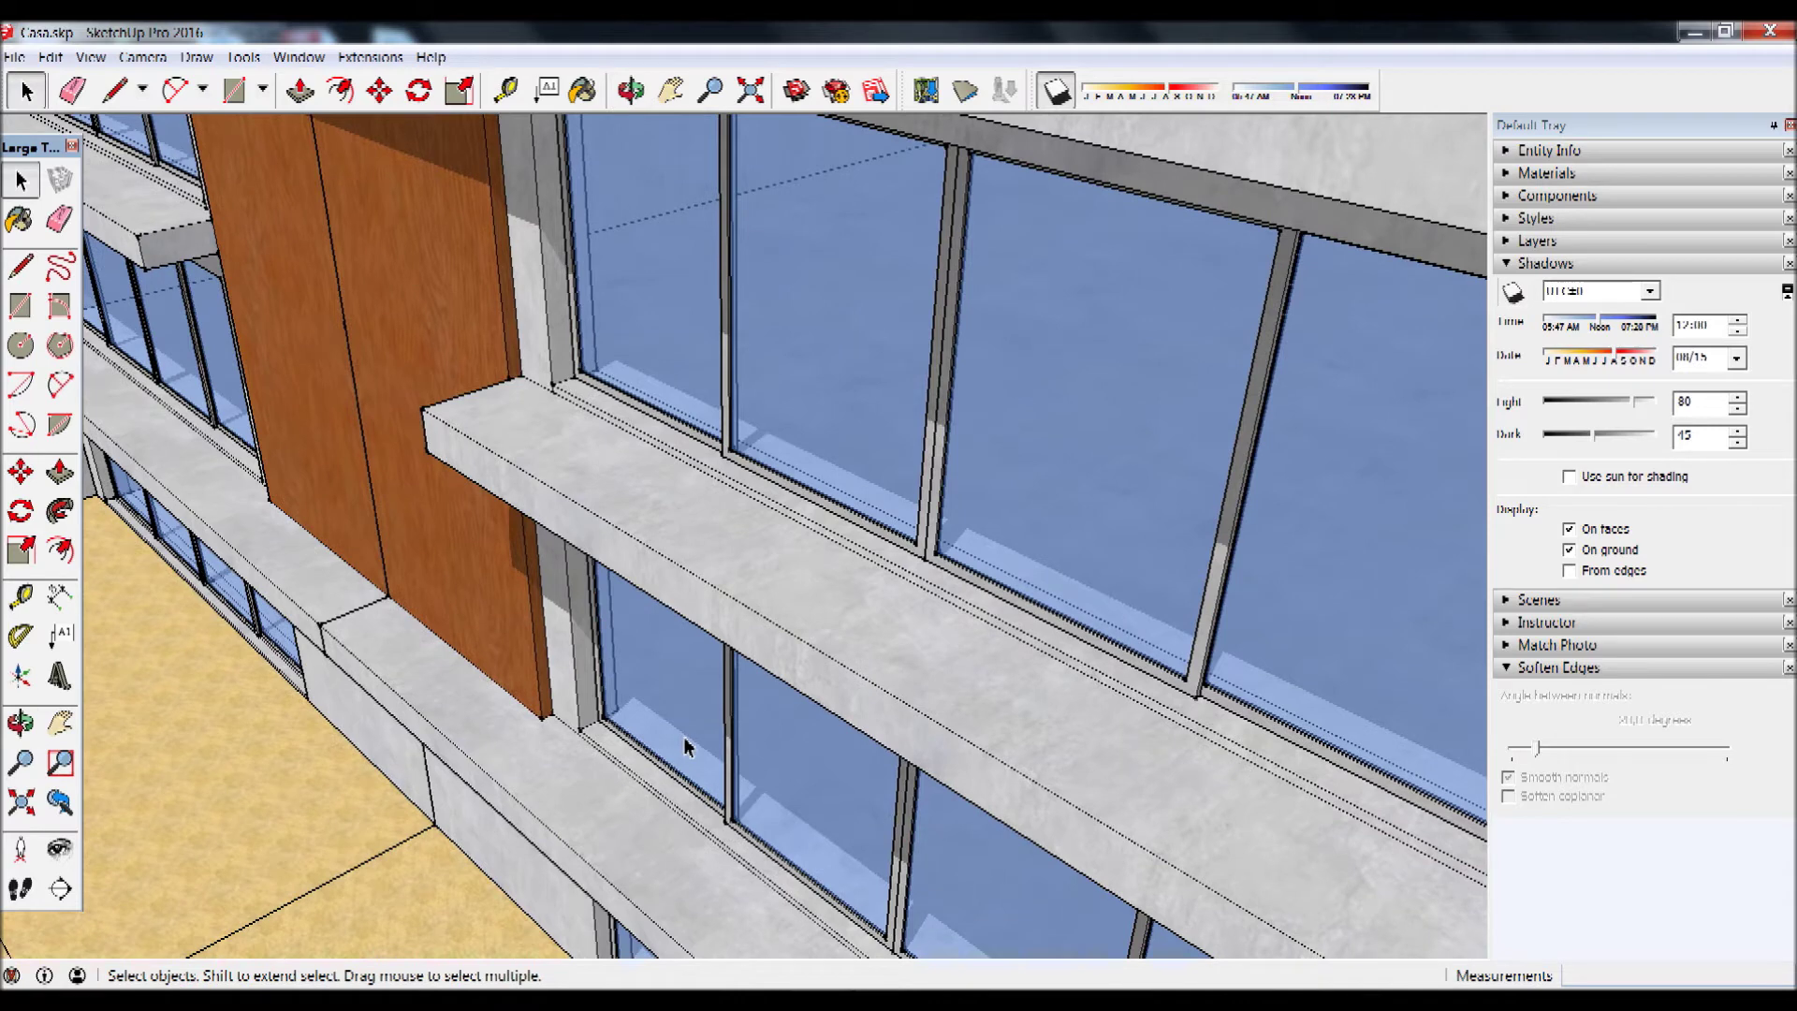
{"action": "mouse_move", "coordinate": [687, 676]}
{"action": "middle_mouse_down"}
{"action": "mouse_move", "coordinate": [614, 604]}
{"action": "mouse_move", "coordinate": [598, 552]}
{"action": "mouse_move", "coordinate": [621, 614]}
{"action": "middle_mouse_up"}
{"action": "scroll", "coordinate": [614, 605], "scroll_direction": "down", "scroll_amount": 3}
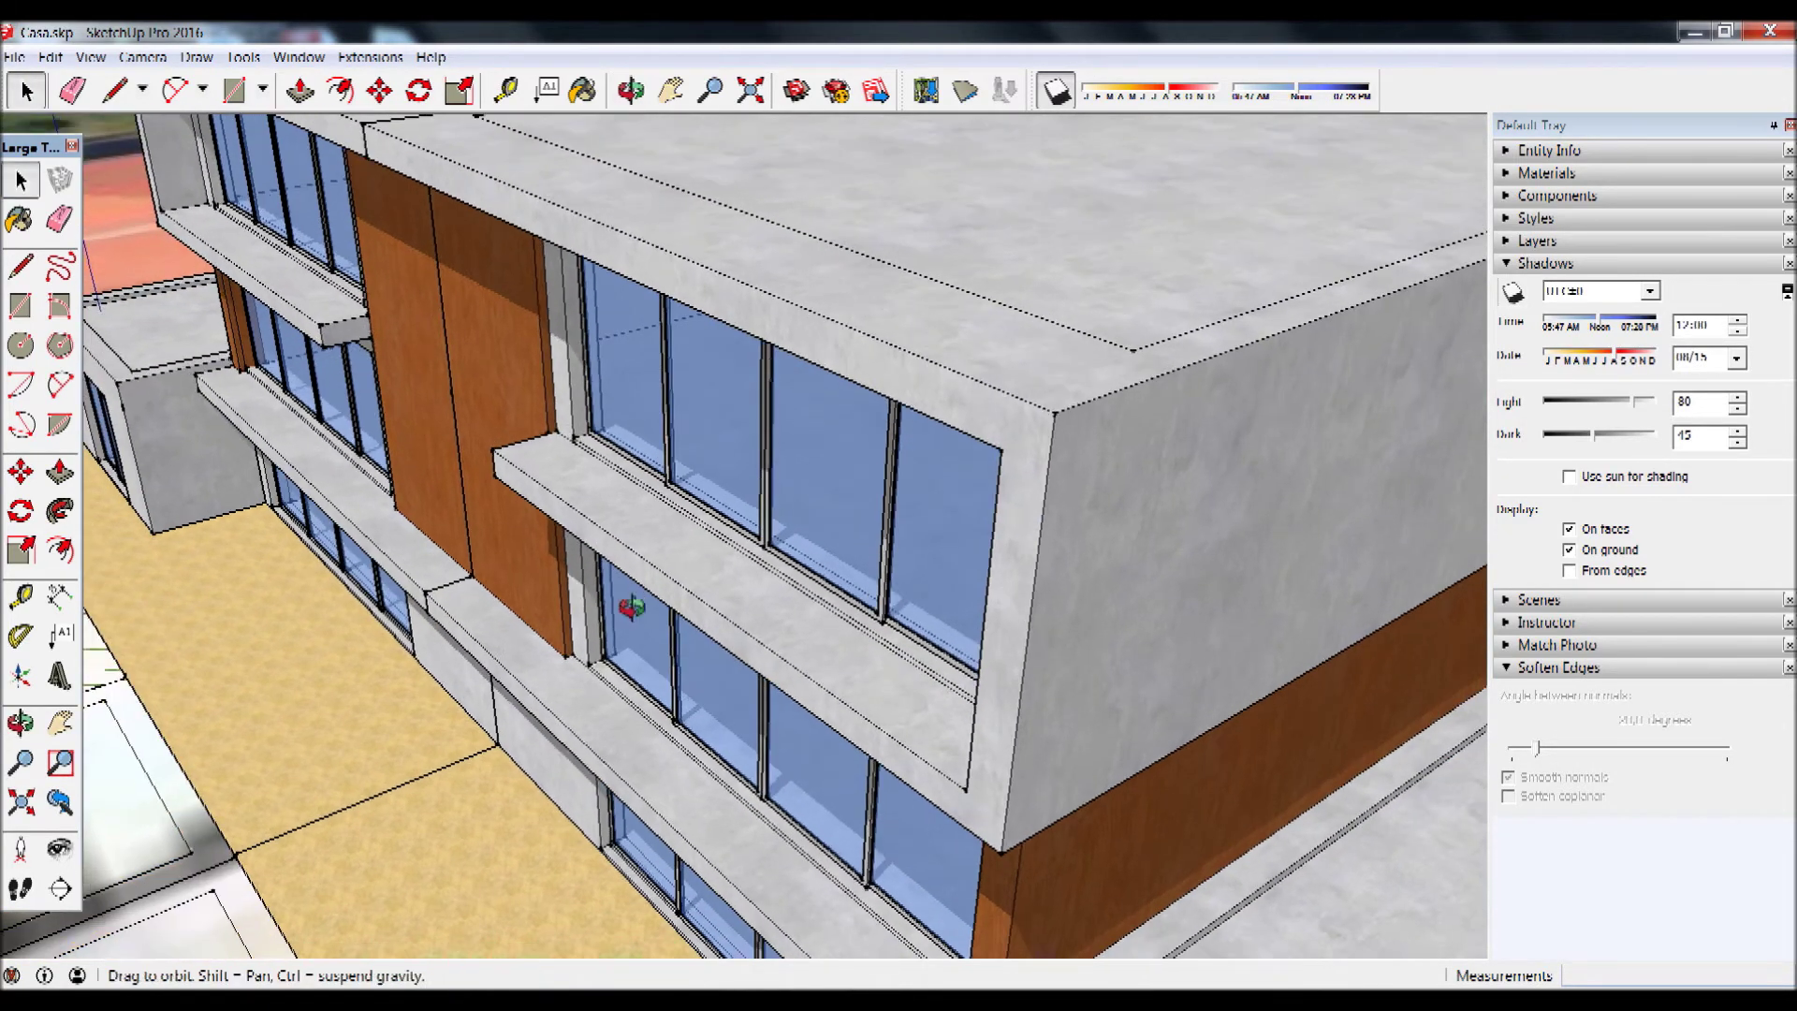
{"action": "scroll", "coordinate": [667, 478], "scroll_direction": "up", "scroll_amount": 5}
{"action": "scroll", "coordinate": [667, 477], "scroll_direction": "down", "scroll_amount": 3}
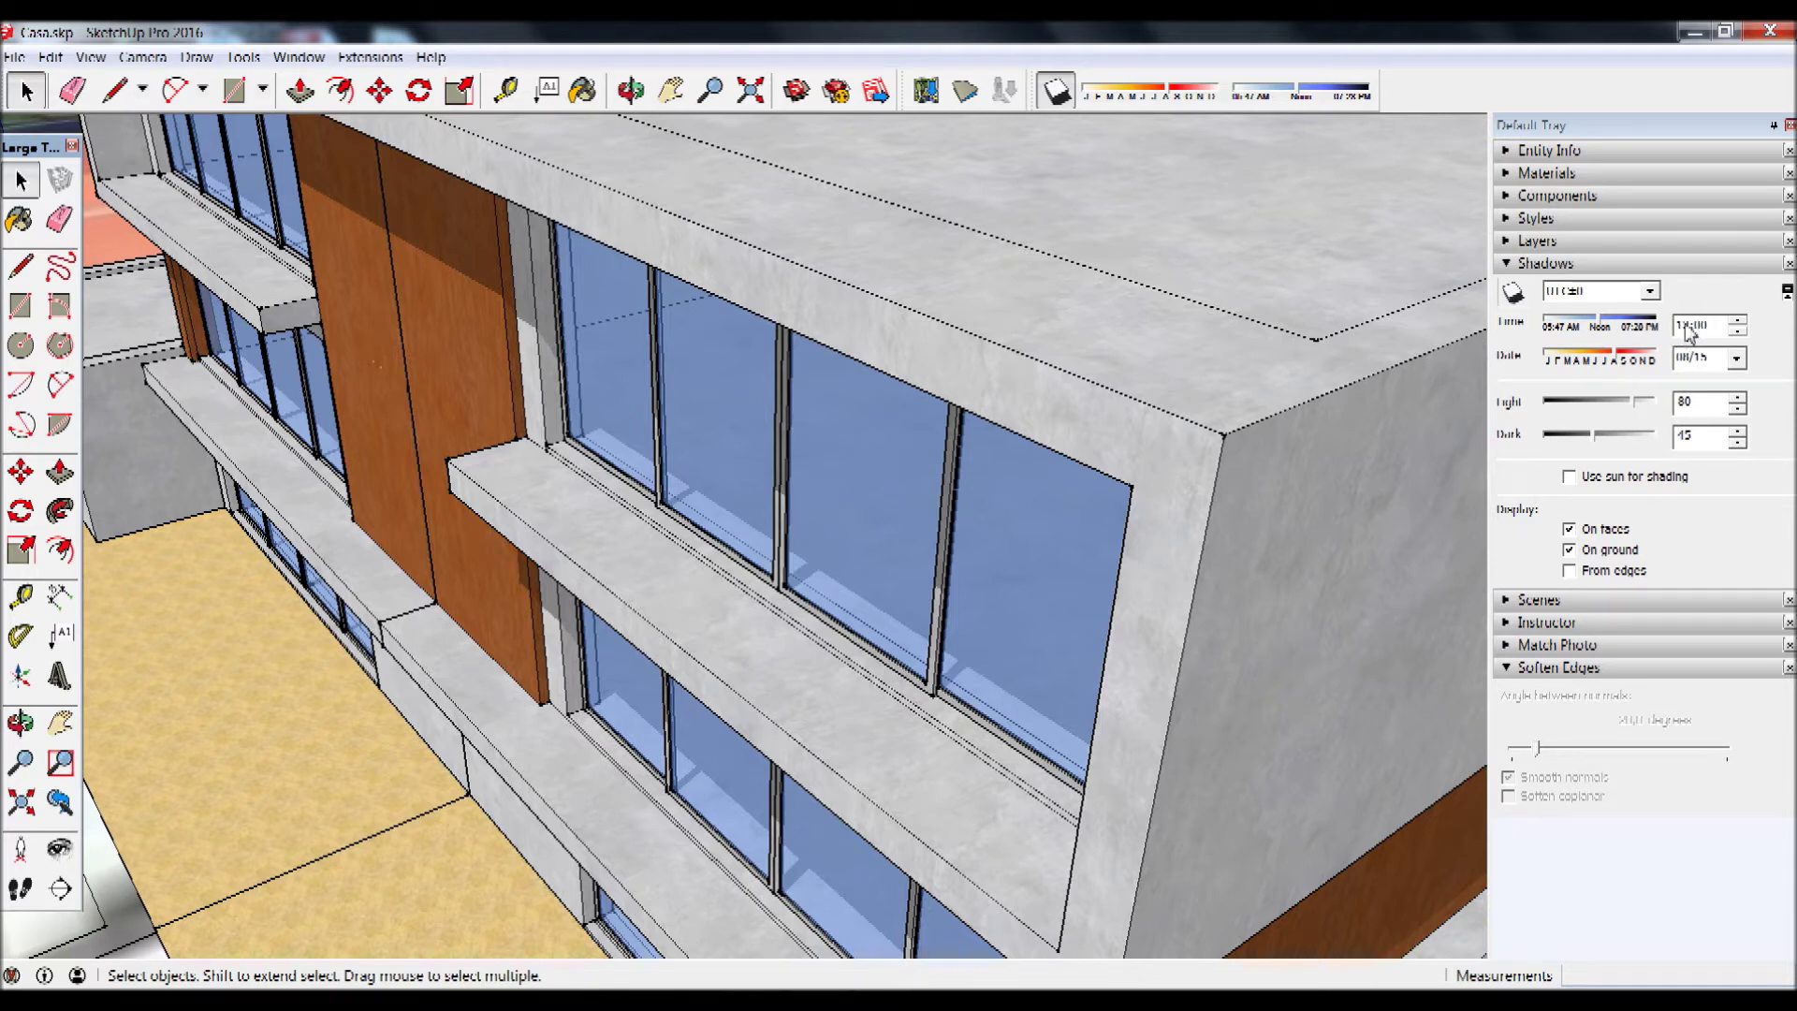
{"action": "mouse_move", "coordinate": [1056, 437]}
{"action": "middle_mouse_down"}
{"action": "mouse_move", "coordinate": [923, 417]}
{"action": "mouse_move", "coordinate": [1059, 425]}
{"action": "middle_mouse_up"}
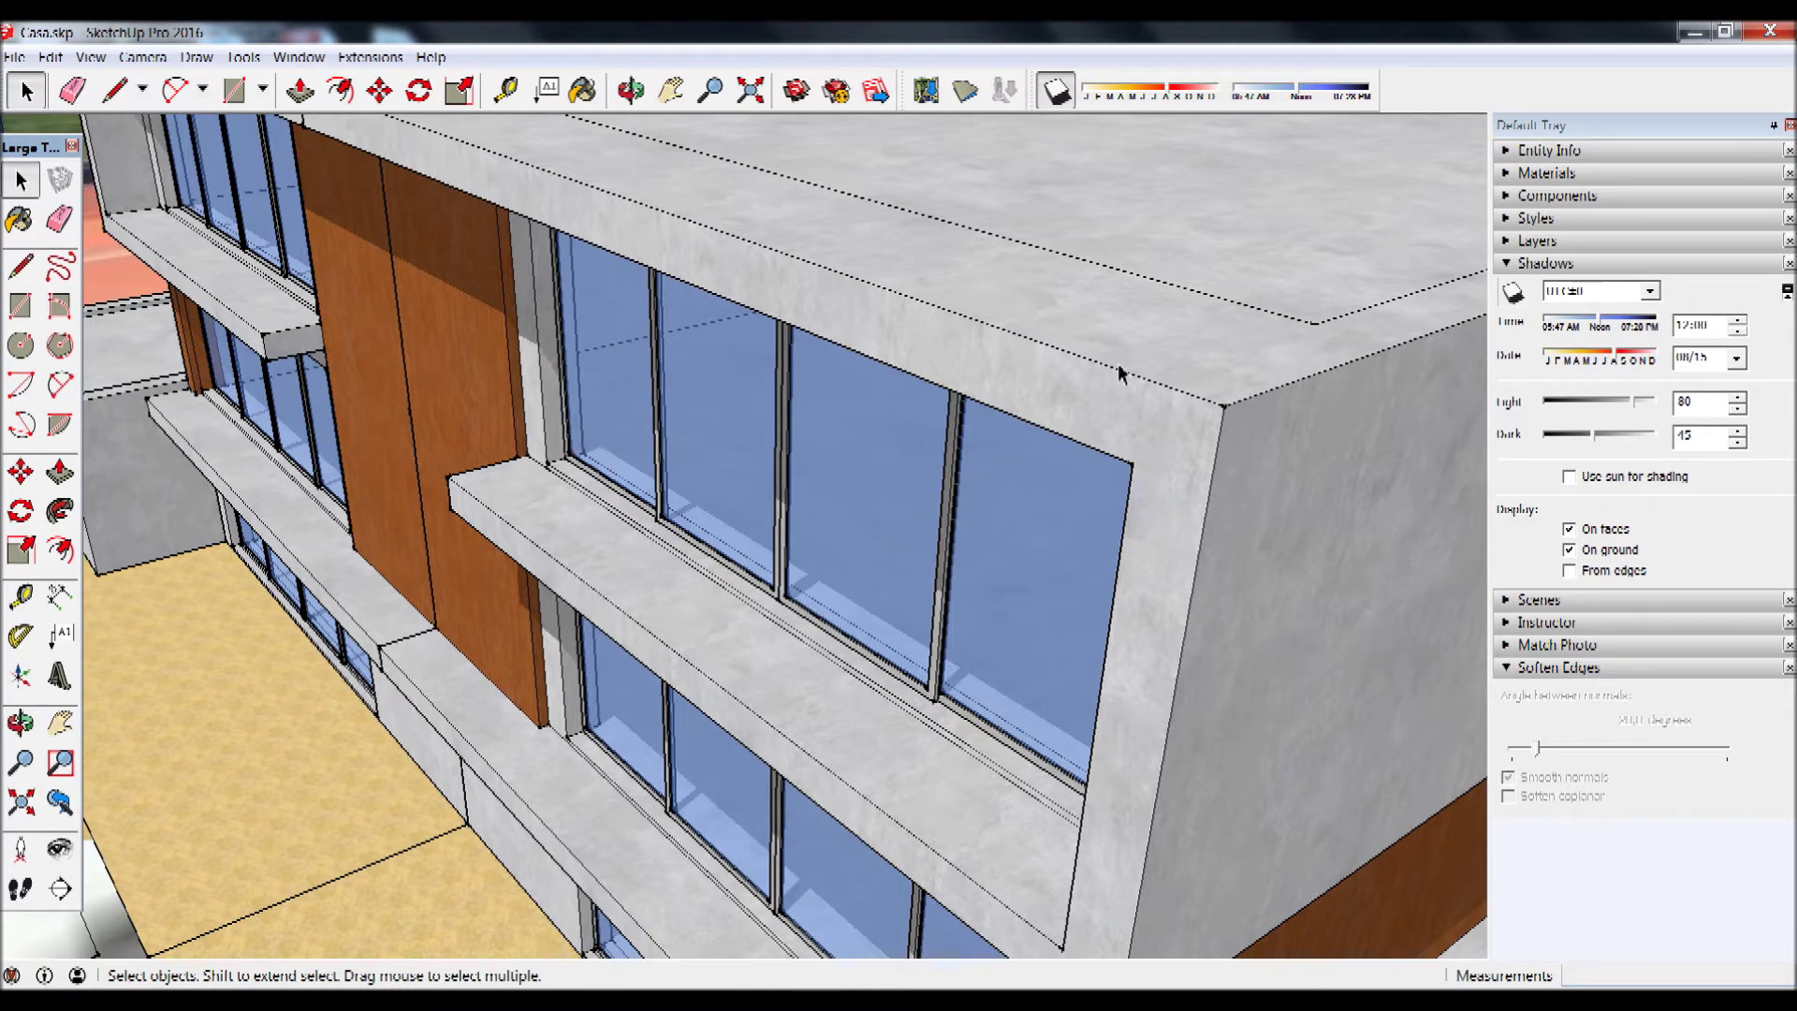
{"action": "scroll", "coordinate": [1121, 384], "scroll_direction": "down", "scroll_amount": 2}
{"action": "scroll", "coordinate": [1121, 389], "scroll_direction": "down", "scroll_amount": 2}
{"action": "scroll", "coordinate": [1121, 390], "scroll_direction": "down", "scroll_amount": 1}
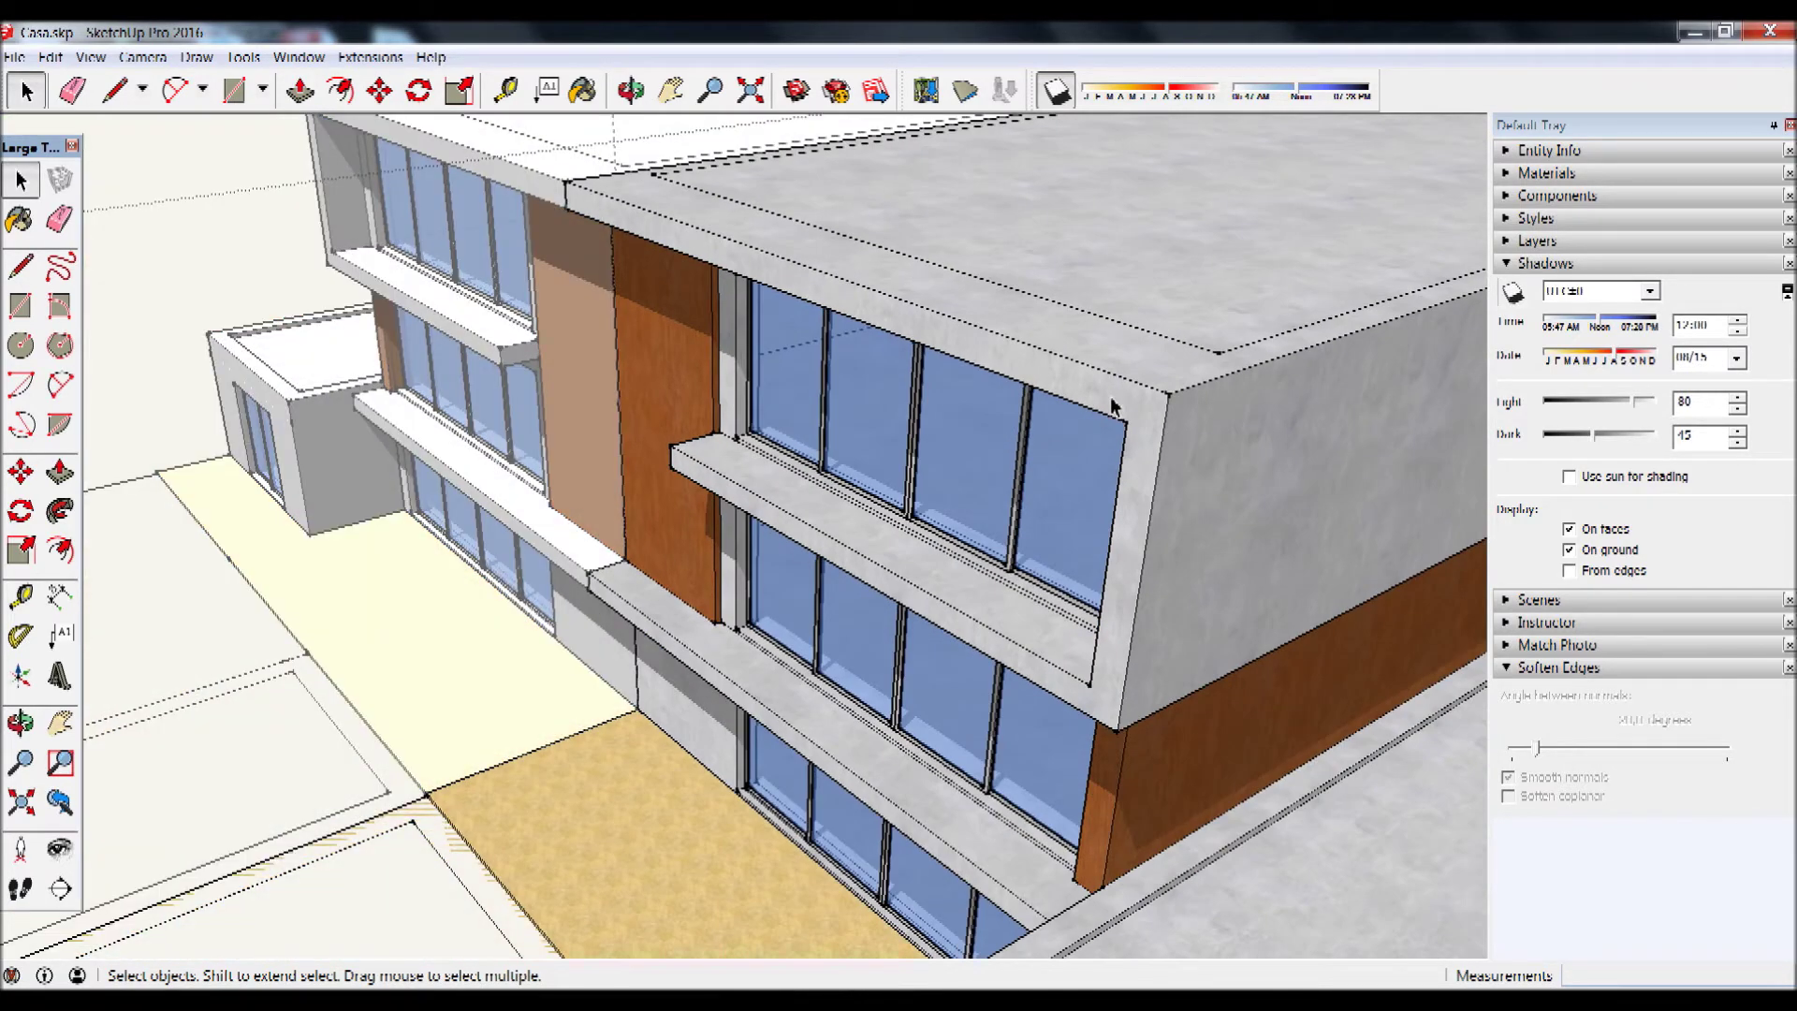
{"action": "double_click", "coordinate": [1110, 405]}
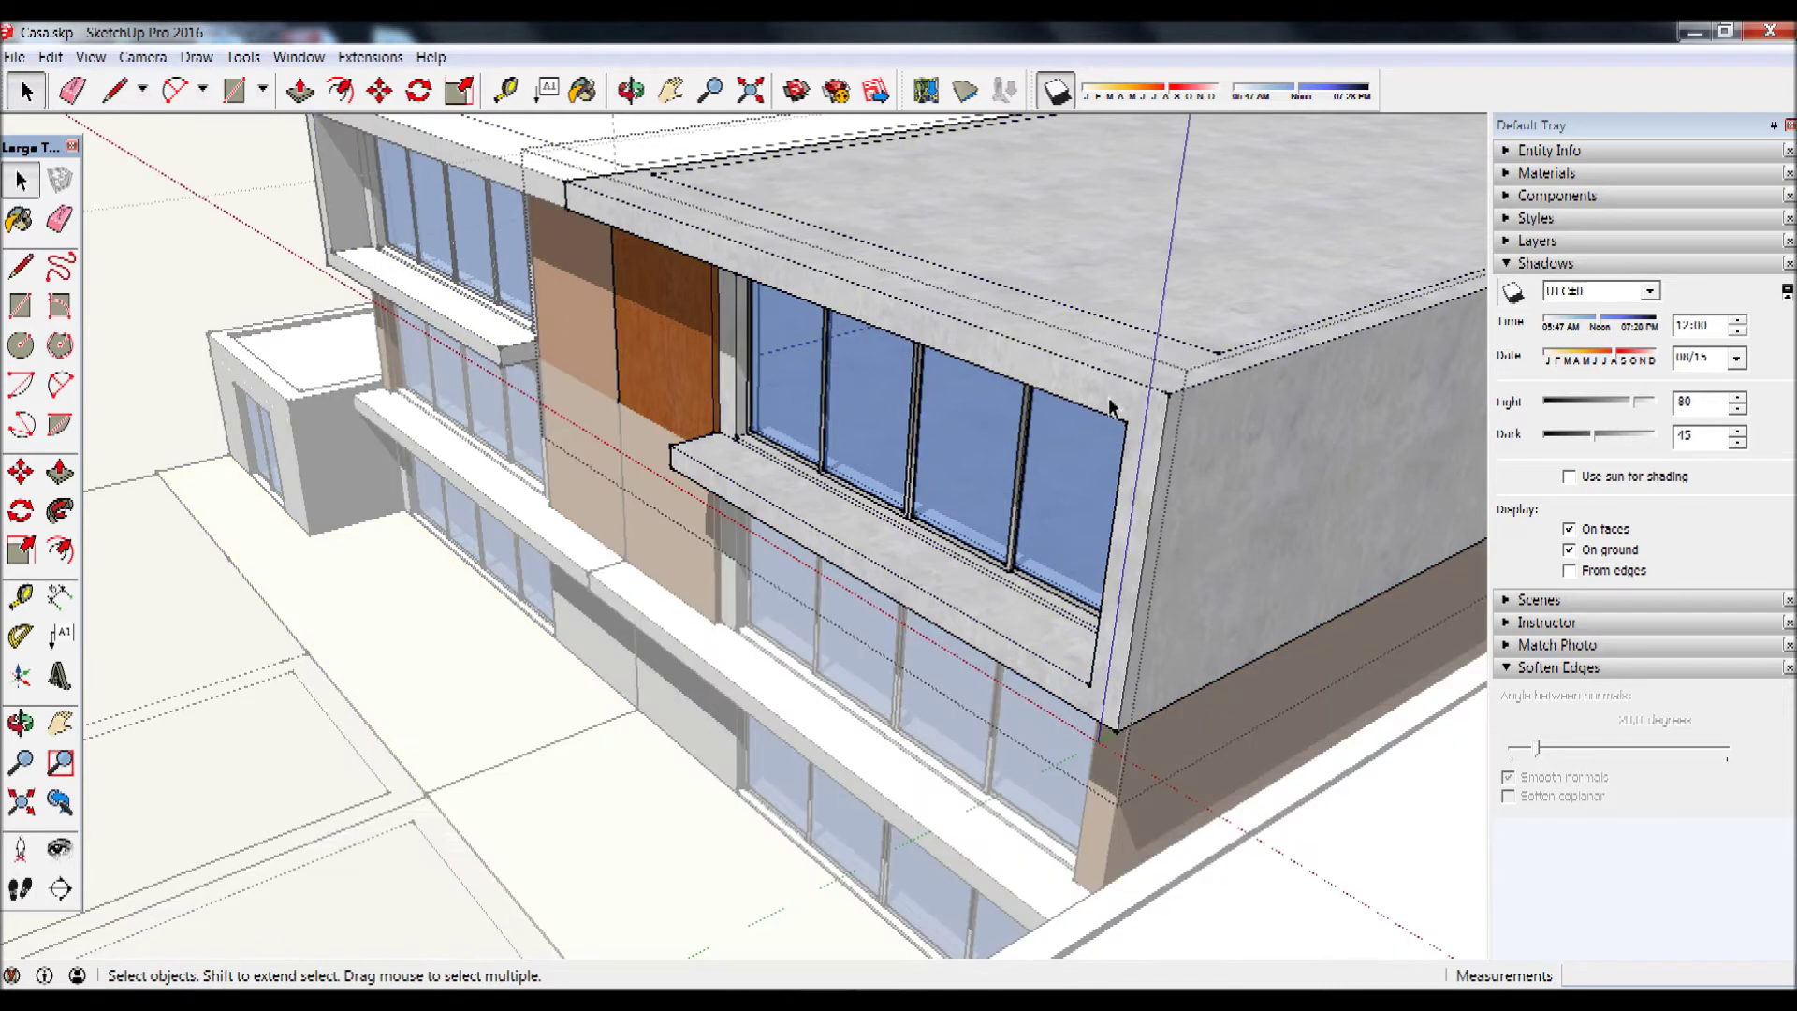
- Push/pull the upper window frame face outward 0.50 m and inspect the result
{"action": "left_click", "coordinate": [60, 473]}
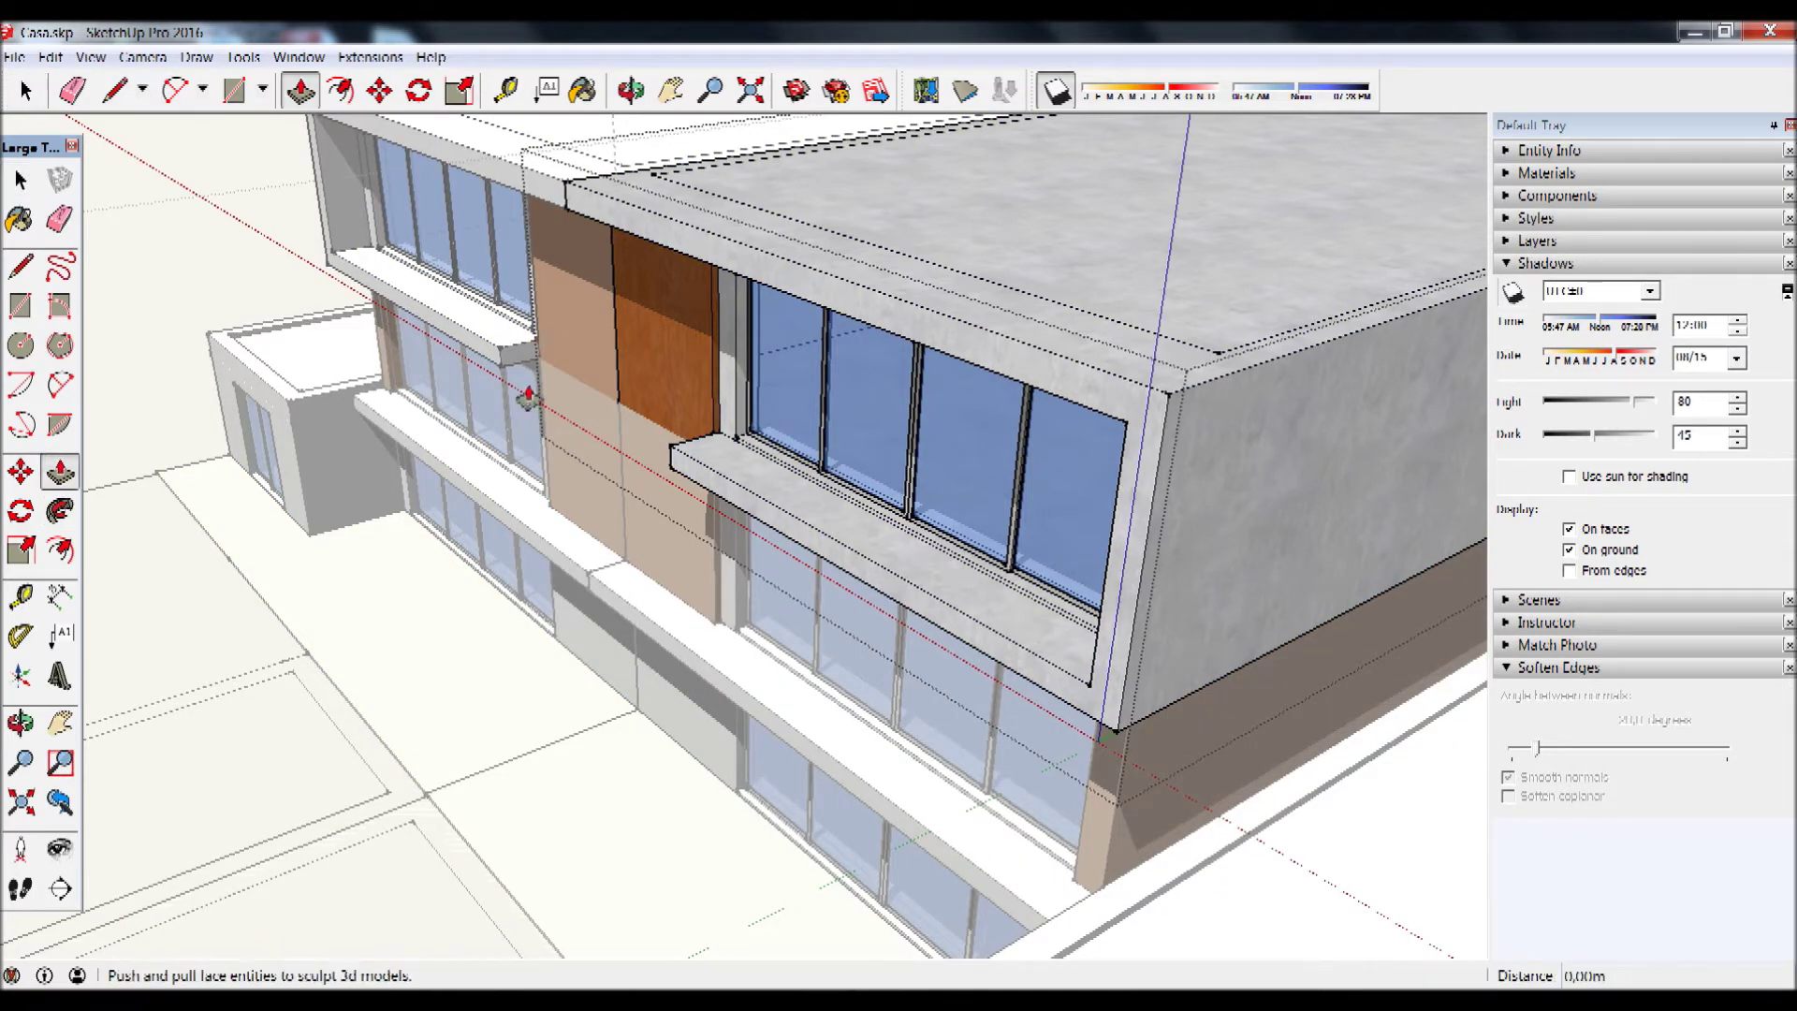
{"action": "left_click", "coordinate": [879, 324]}
{"action": "type", "text": "0,5"}
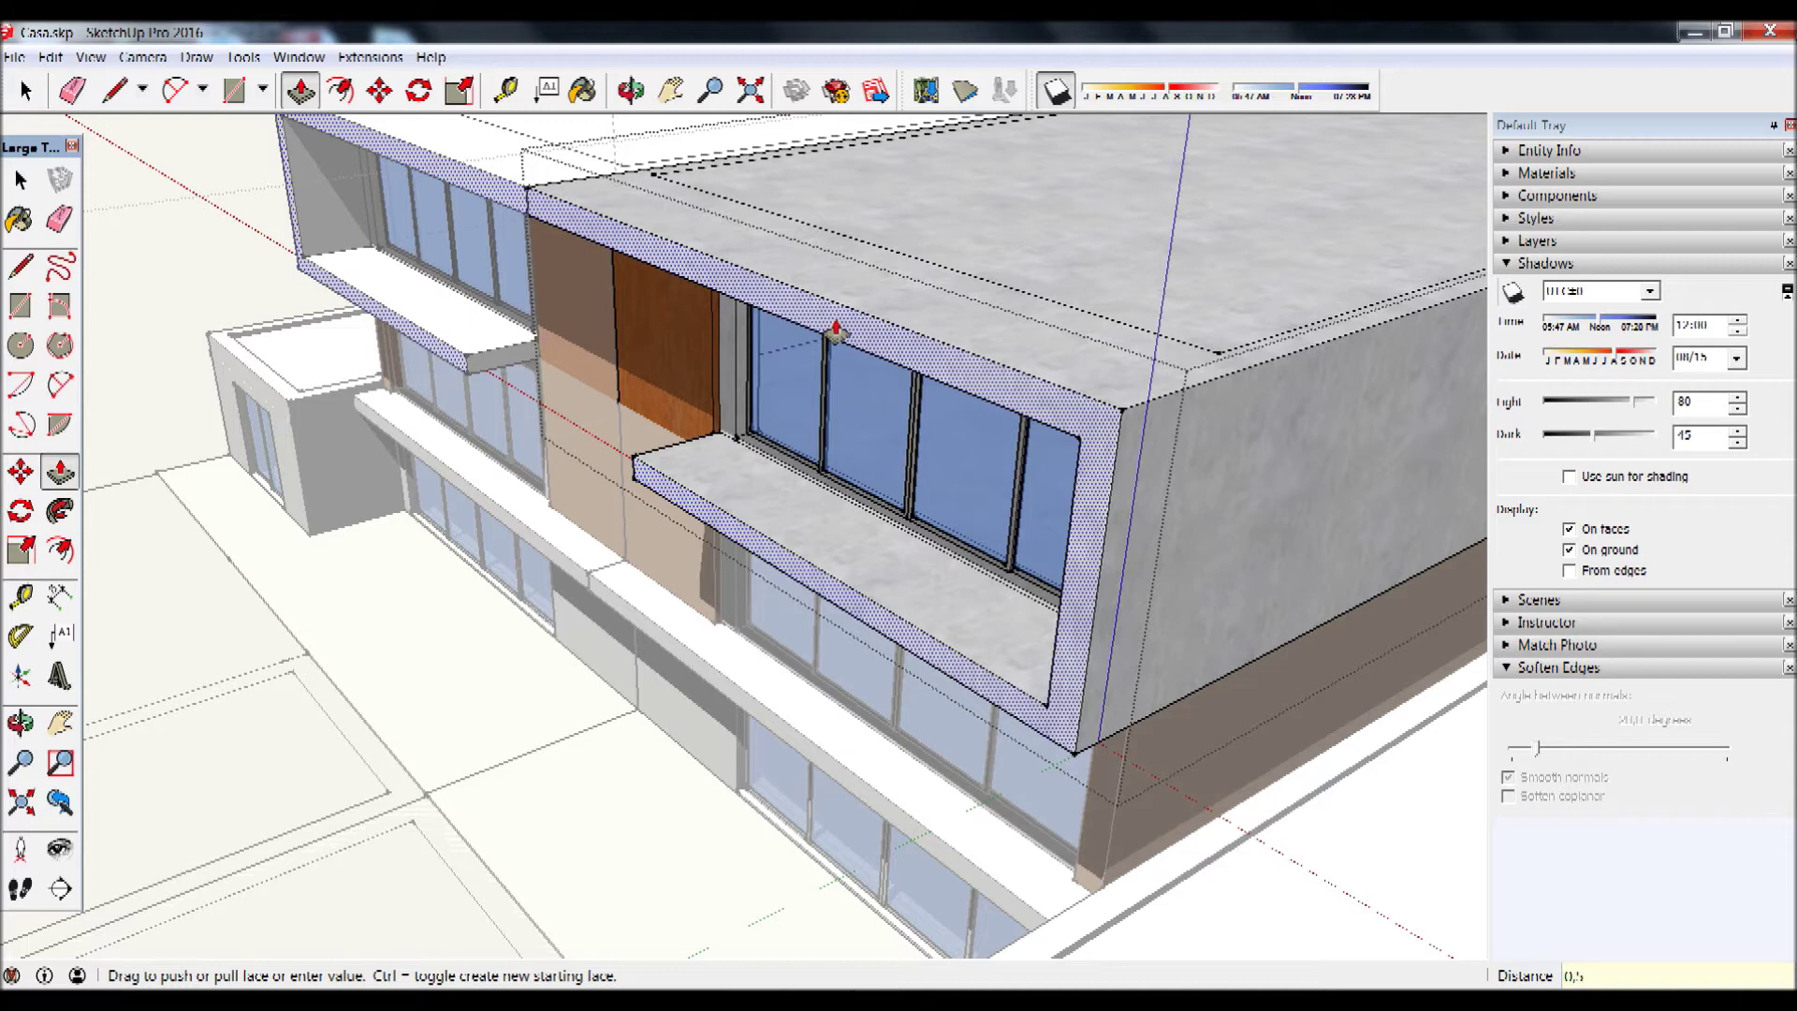
{"action": "key", "text": "Return"}
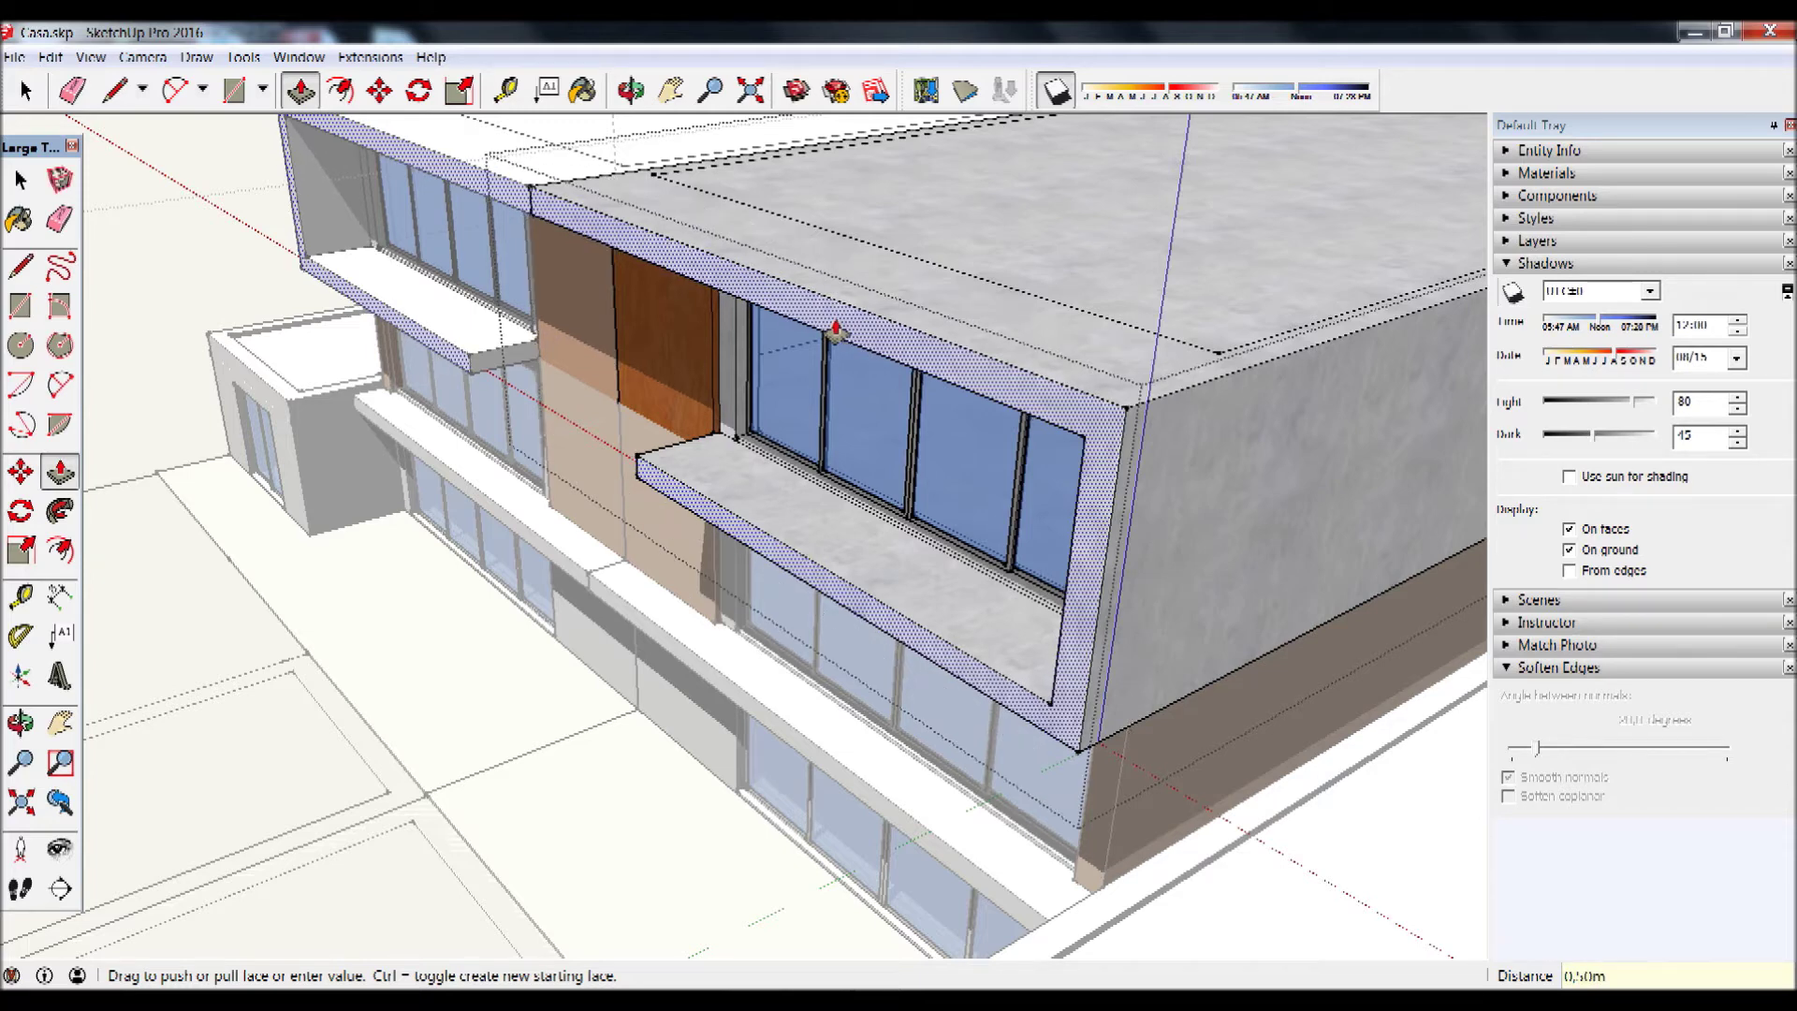
{"action": "middle_click_drag", "start_coordinate": [959, 533], "coordinate": [938, 474]}
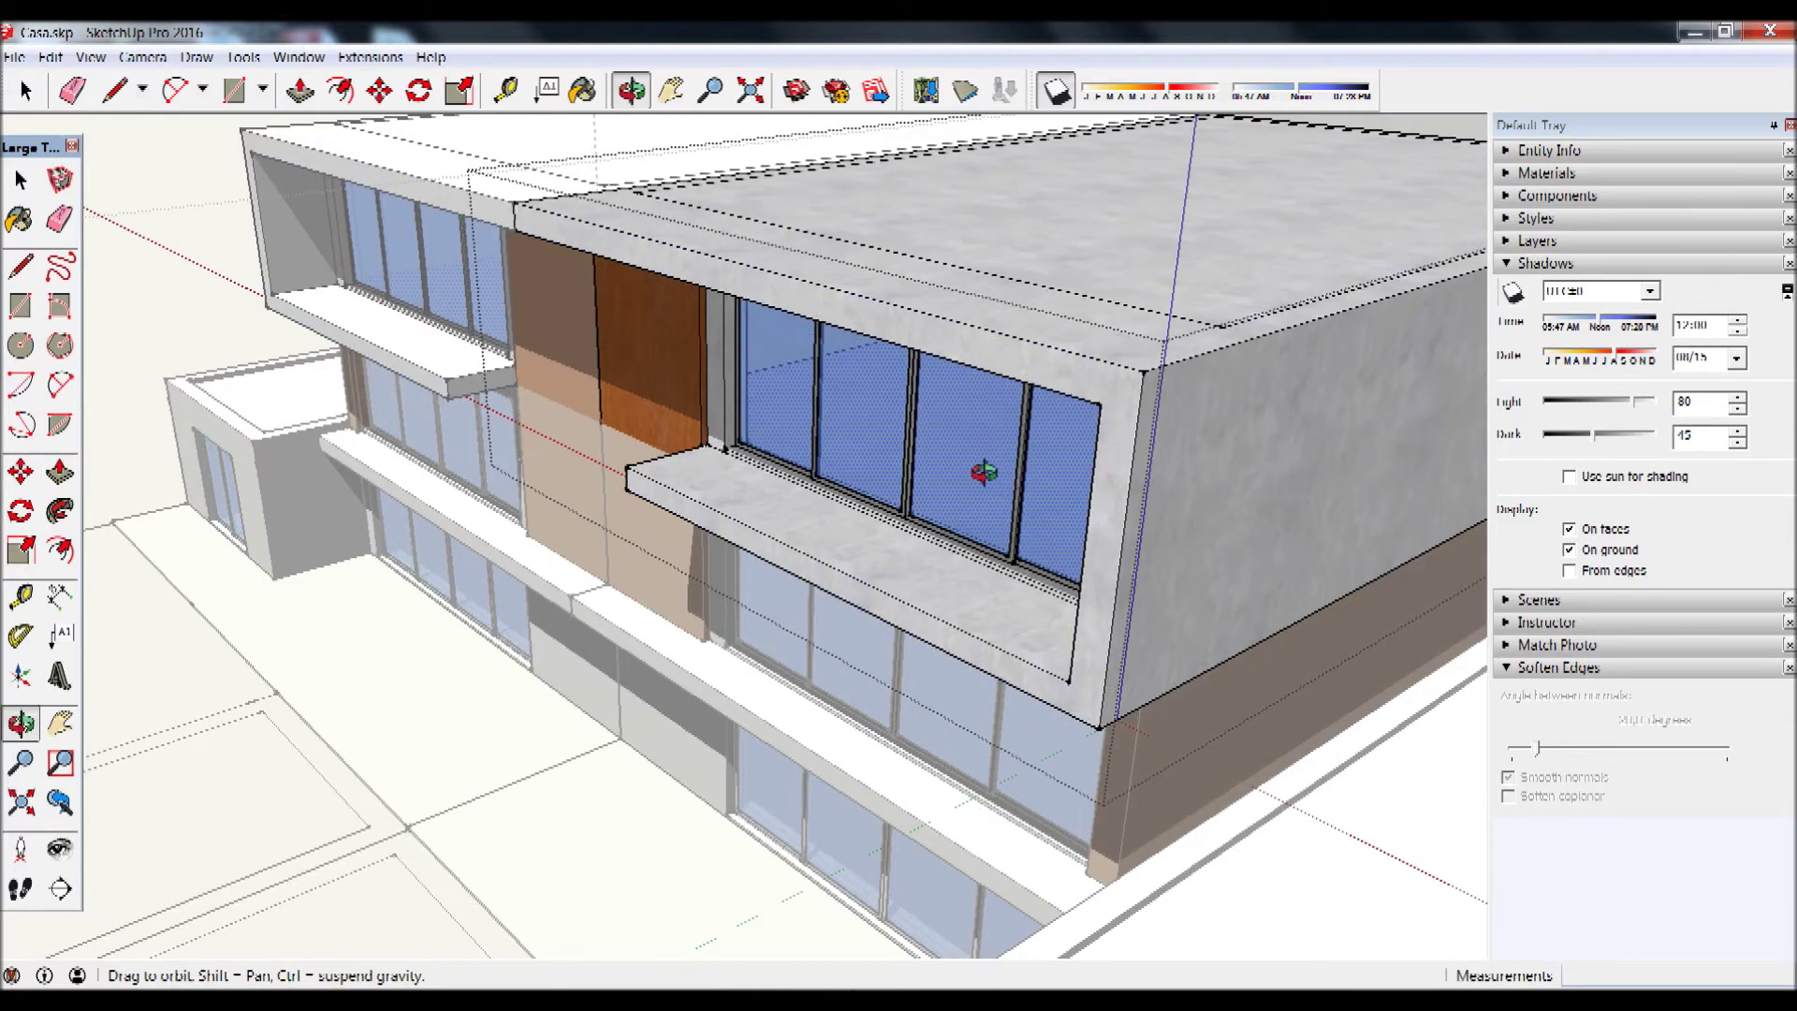
{"action": "scroll", "coordinate": [938, 475], "scroll_direction": "up", "scroll_amount": 2}
{"action": "scroll", "coordinate": [939, 474], "scroll_direction": "up", "scroll_amount": 1}
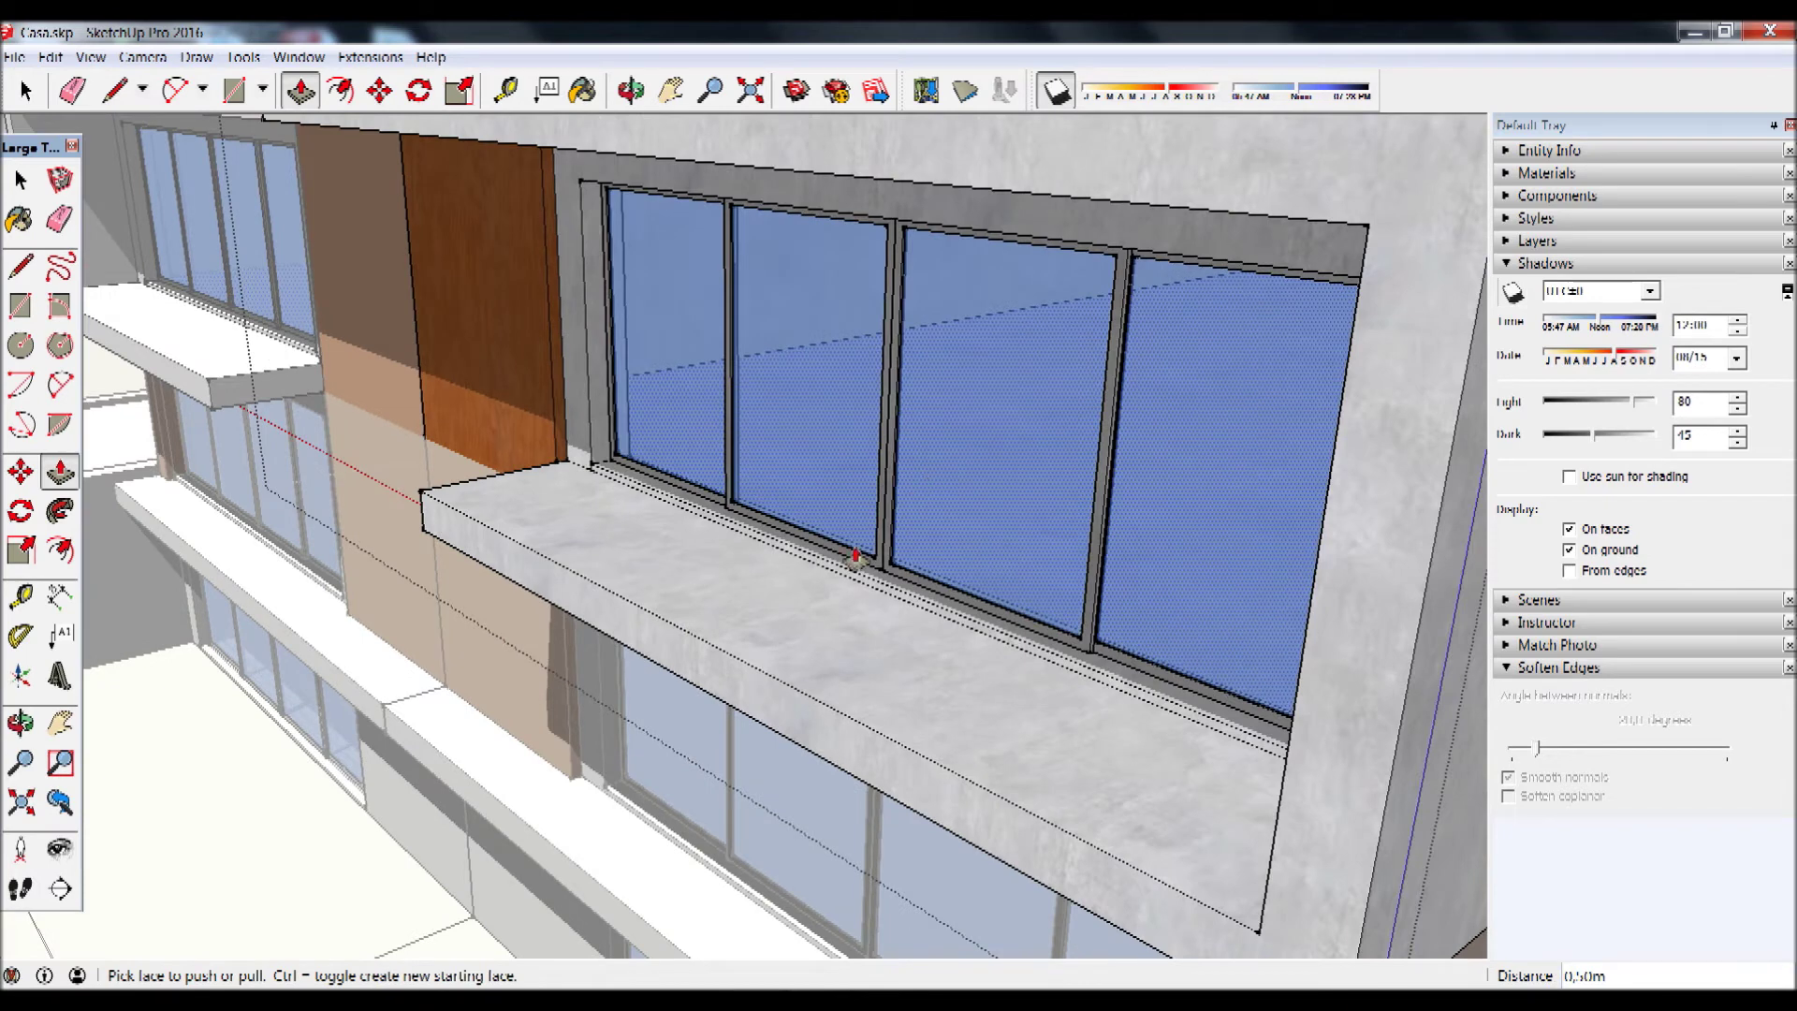
{"action": "scroll", "coordinate": [824, 496], "scroll_direction": "down", "scroll_amount": 1}
{"action": "scroll", "coordinate": [824, 496], "scroll_direction": "up", "scroll_amount": 2}
{"action": "scroll", "coordinate": [754, 794], "scroll_direction": "up", "scroll_amount": 2}
{"action": "scroll", "coordinate": [767, 796], "scroll_direction": "up", "scroll_amount": 1}
{"action": "scroll", "coordinate": [767, 797], "scroll_direction": "down", "scroll_amount": 3}
{"action": "scroll", "coordinate": [763, 788], "scroll_direction": "down", "scroll_amount": 3}
{"action": "scroll", "coordinate": [766, 791], "scroll_direction": "down", "scroll_amount": 3}
{"action": "middle_click_drag", "start_coordinate": [831, 714], "coordinate": [891, 681]}
{"action": "scroll", "coordinate": [982, 453], "scroll_direction": "up", "scroll_amount": 2}
{"action": "scroll", "coordinate": [990, 430], "scroll_direction": "up", "scroll_amount": 2}
{"action": "scroll", "coordinate": [1007, 405], "scroll_direction": "up", "scroll_amount": 2}
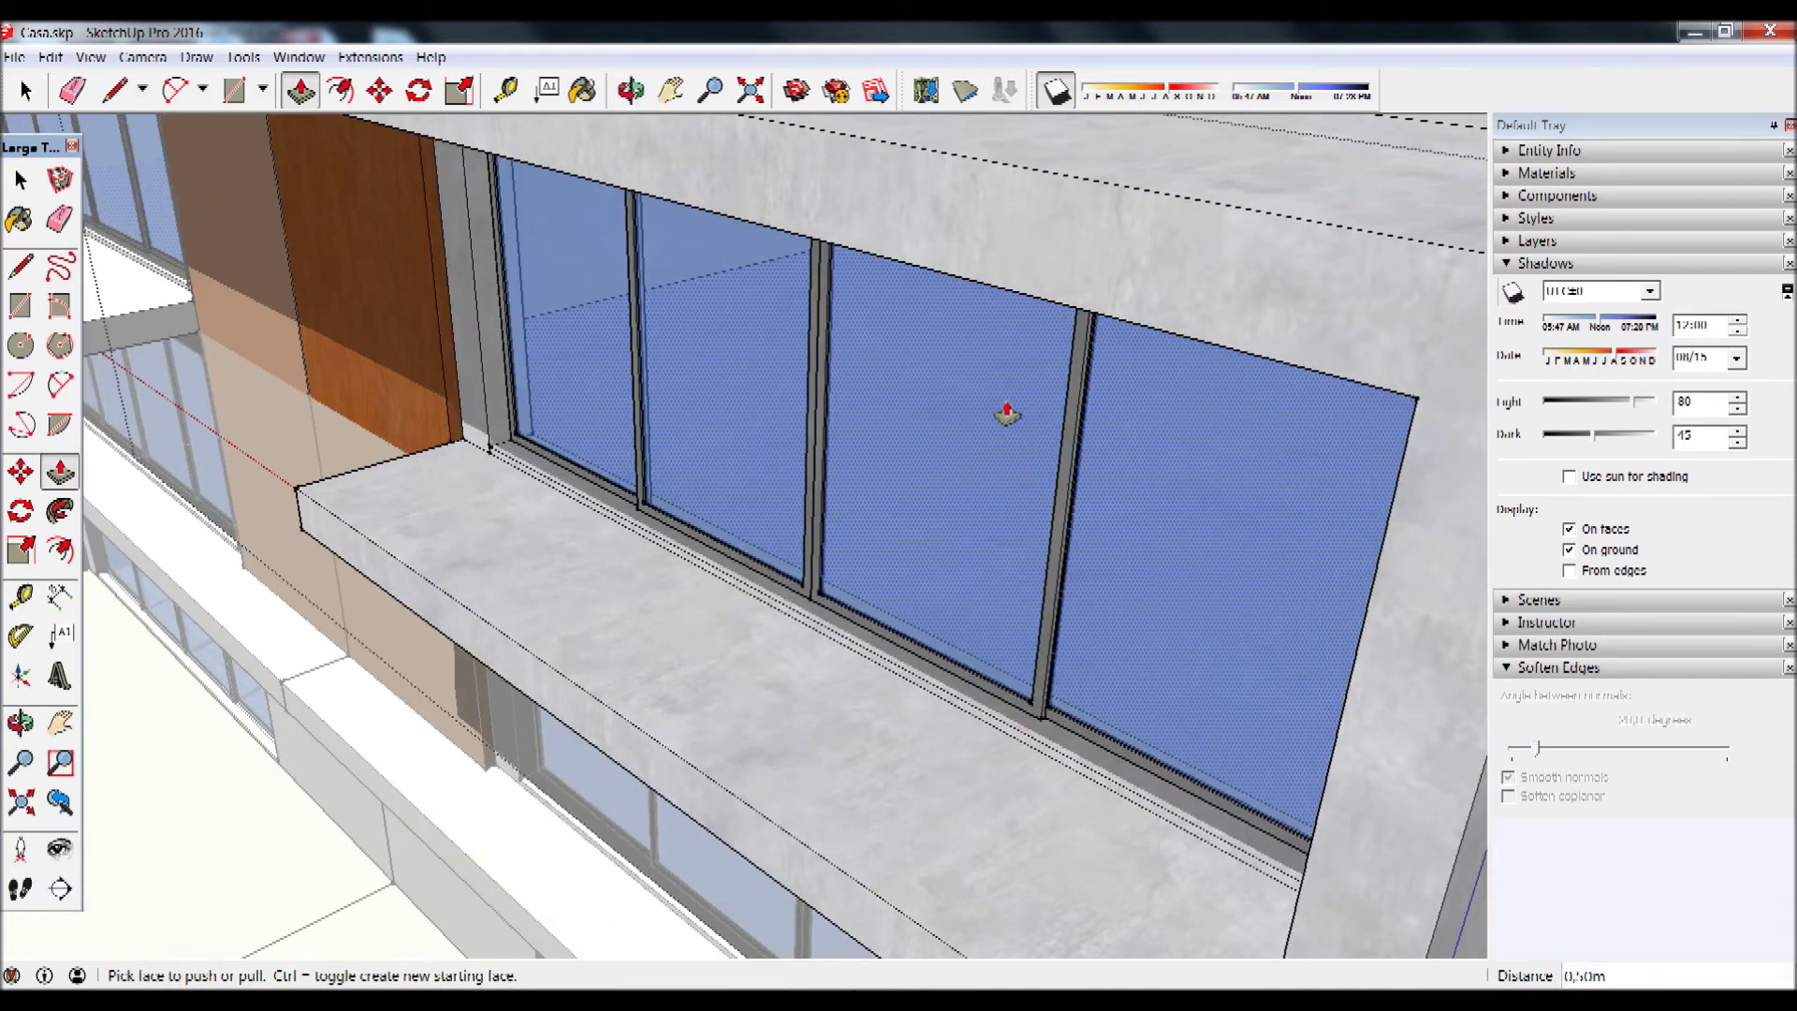
{"action": "scroll", "coordinate": [1033, 278], "scroll_direction": "up", "scroll_amount": 2}
- Return to Select to close the group edit and view the upper window and balcony
{"action": "key", "text": "p"}
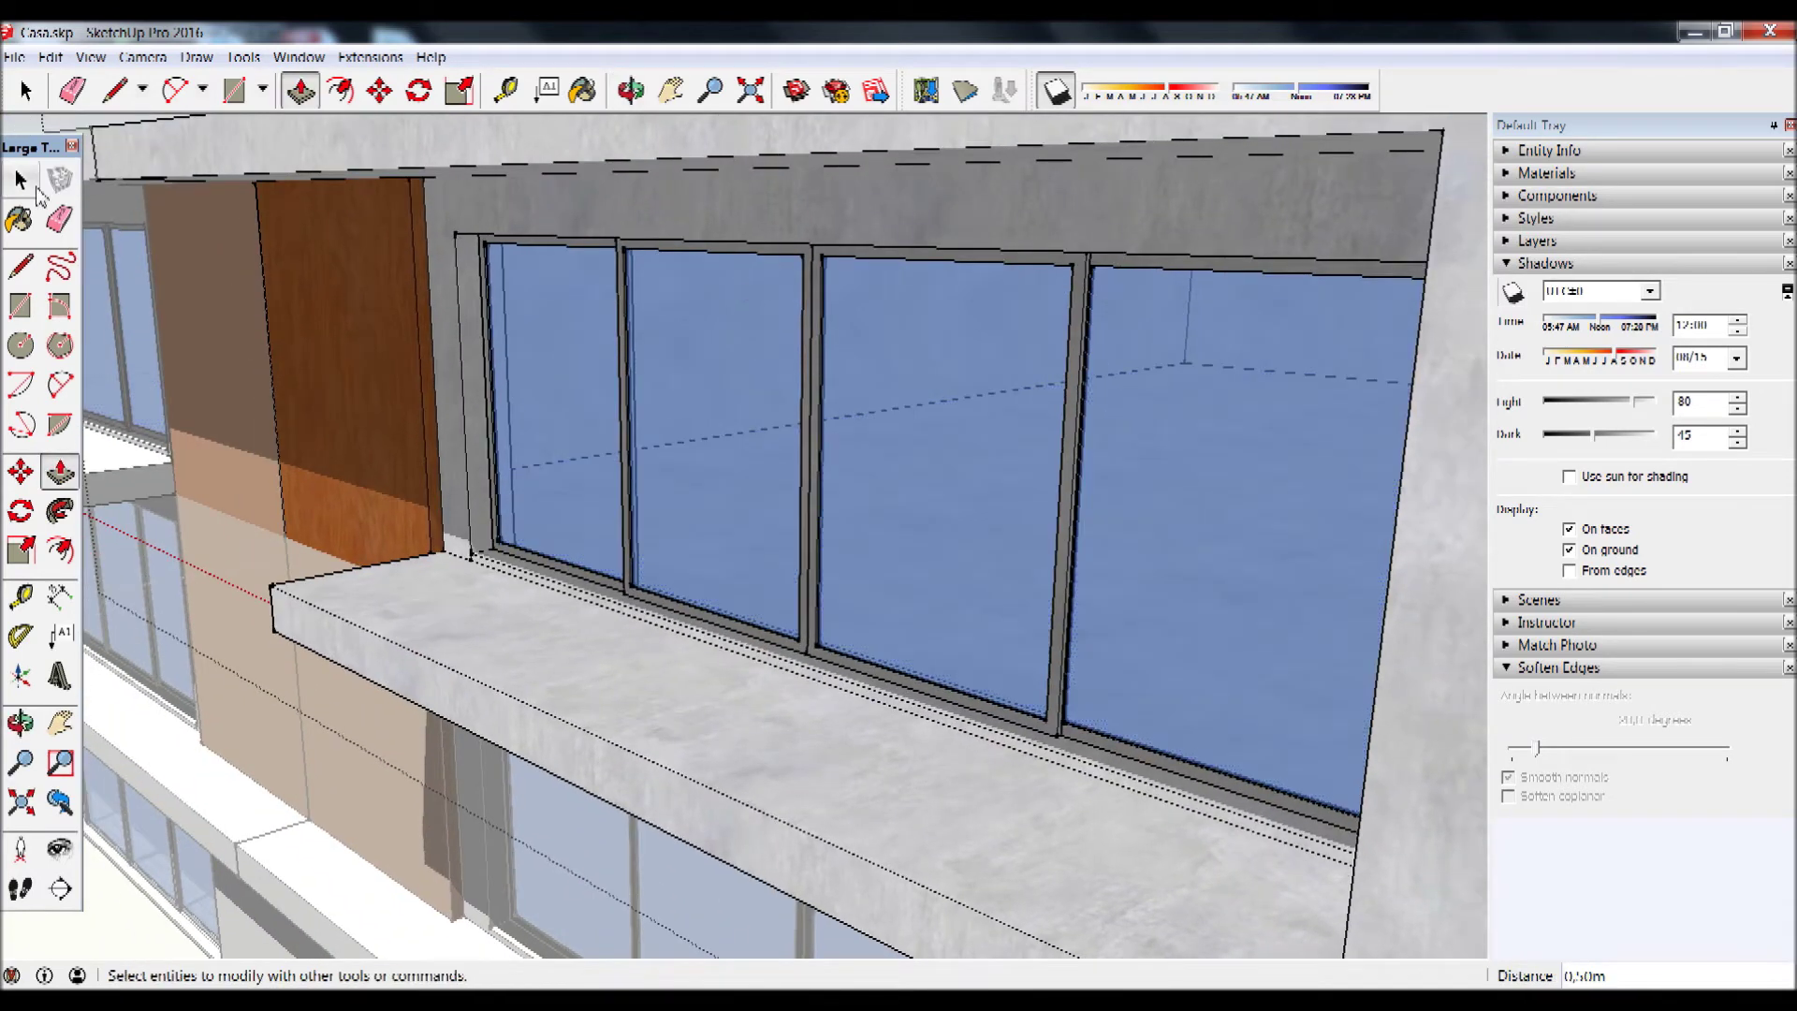
{"action": "scroll", "coordinate": [351, 440], "scroll_direction": "down", "scroll_amount": 3}
{"action": "scroll", "coordinate": [351, 439], "scroll_direction": "down", "scroll_amount": 3}
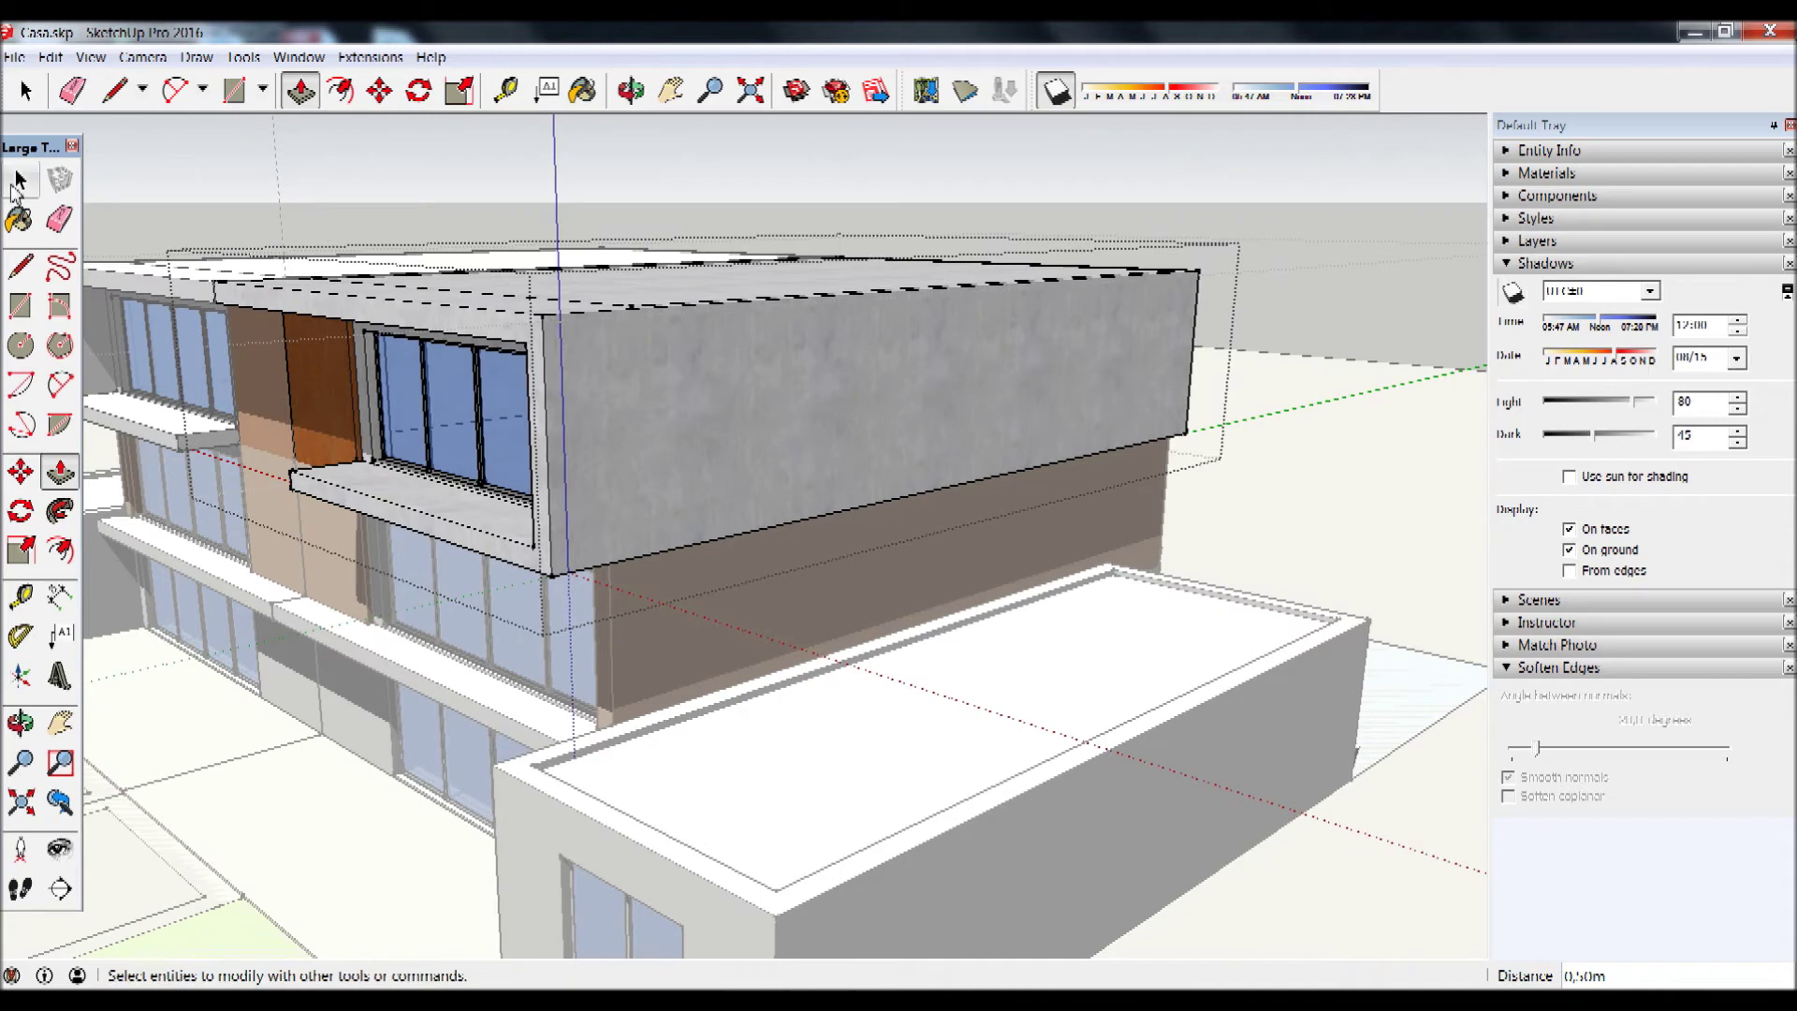
{"action": "left_click", "coordinate": [20, 180]}
{"action": "scroll", "coordinate": [436, 328], "scroll_direction": "up", "scroll_amount": 5}
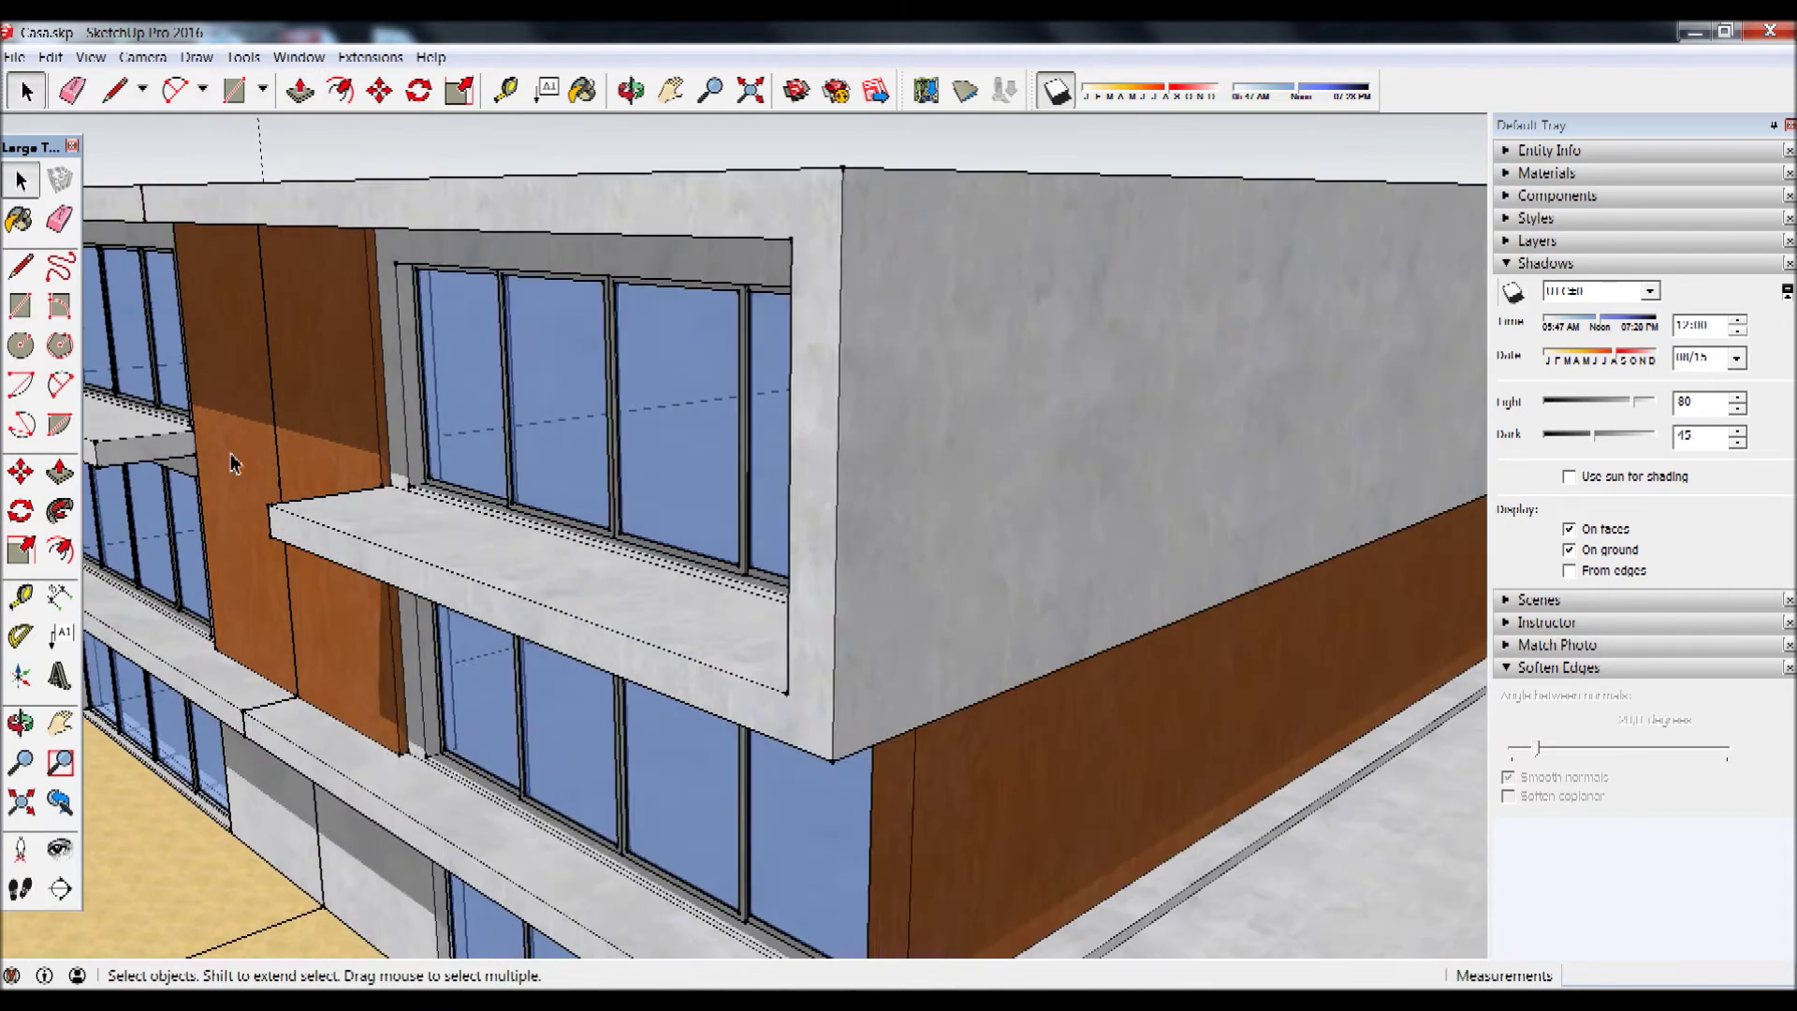
{"action": "scroll", "coordinate": [437, 327], "scroll_direction": "up", "scroll_amount": 3}
{"action": "middle_click_drag", "start_coordinate": [459, 472], "coordinate": [461, 482]}
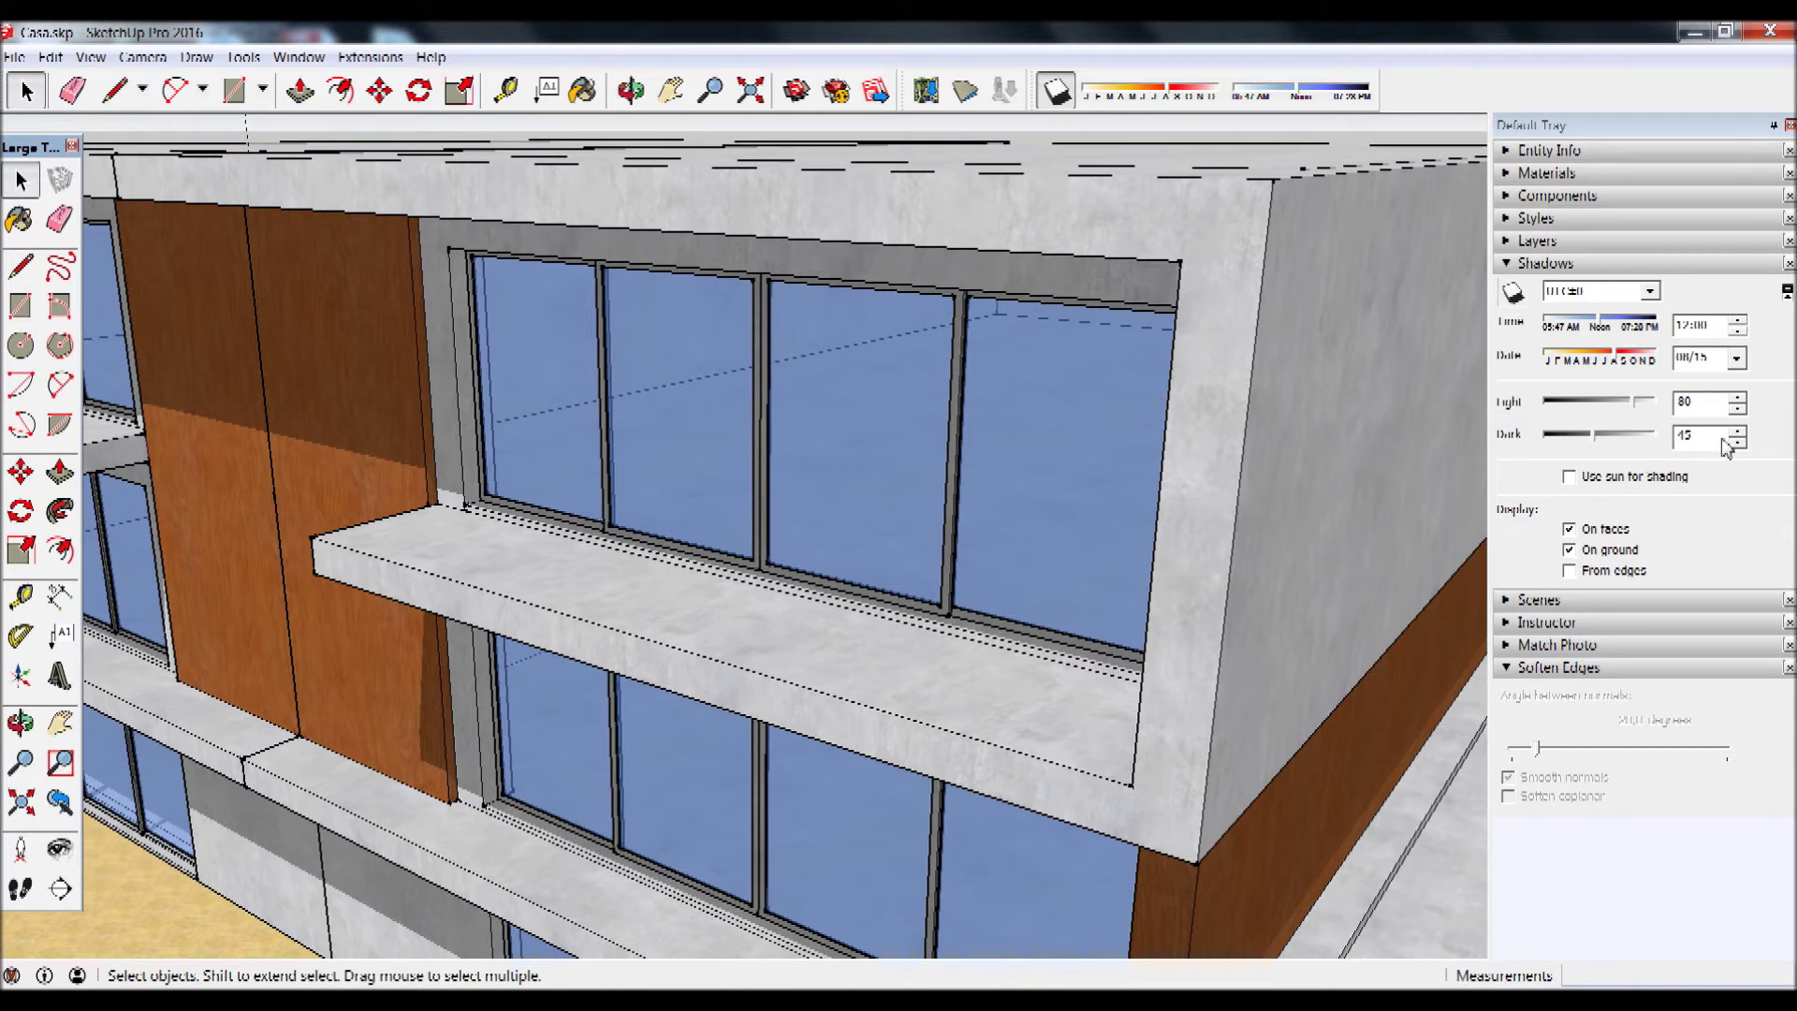
- Step the shadow hour later through the afternoon, then back to about 14:00
{"action": "left_click", "coordinate": [1683, 328]}
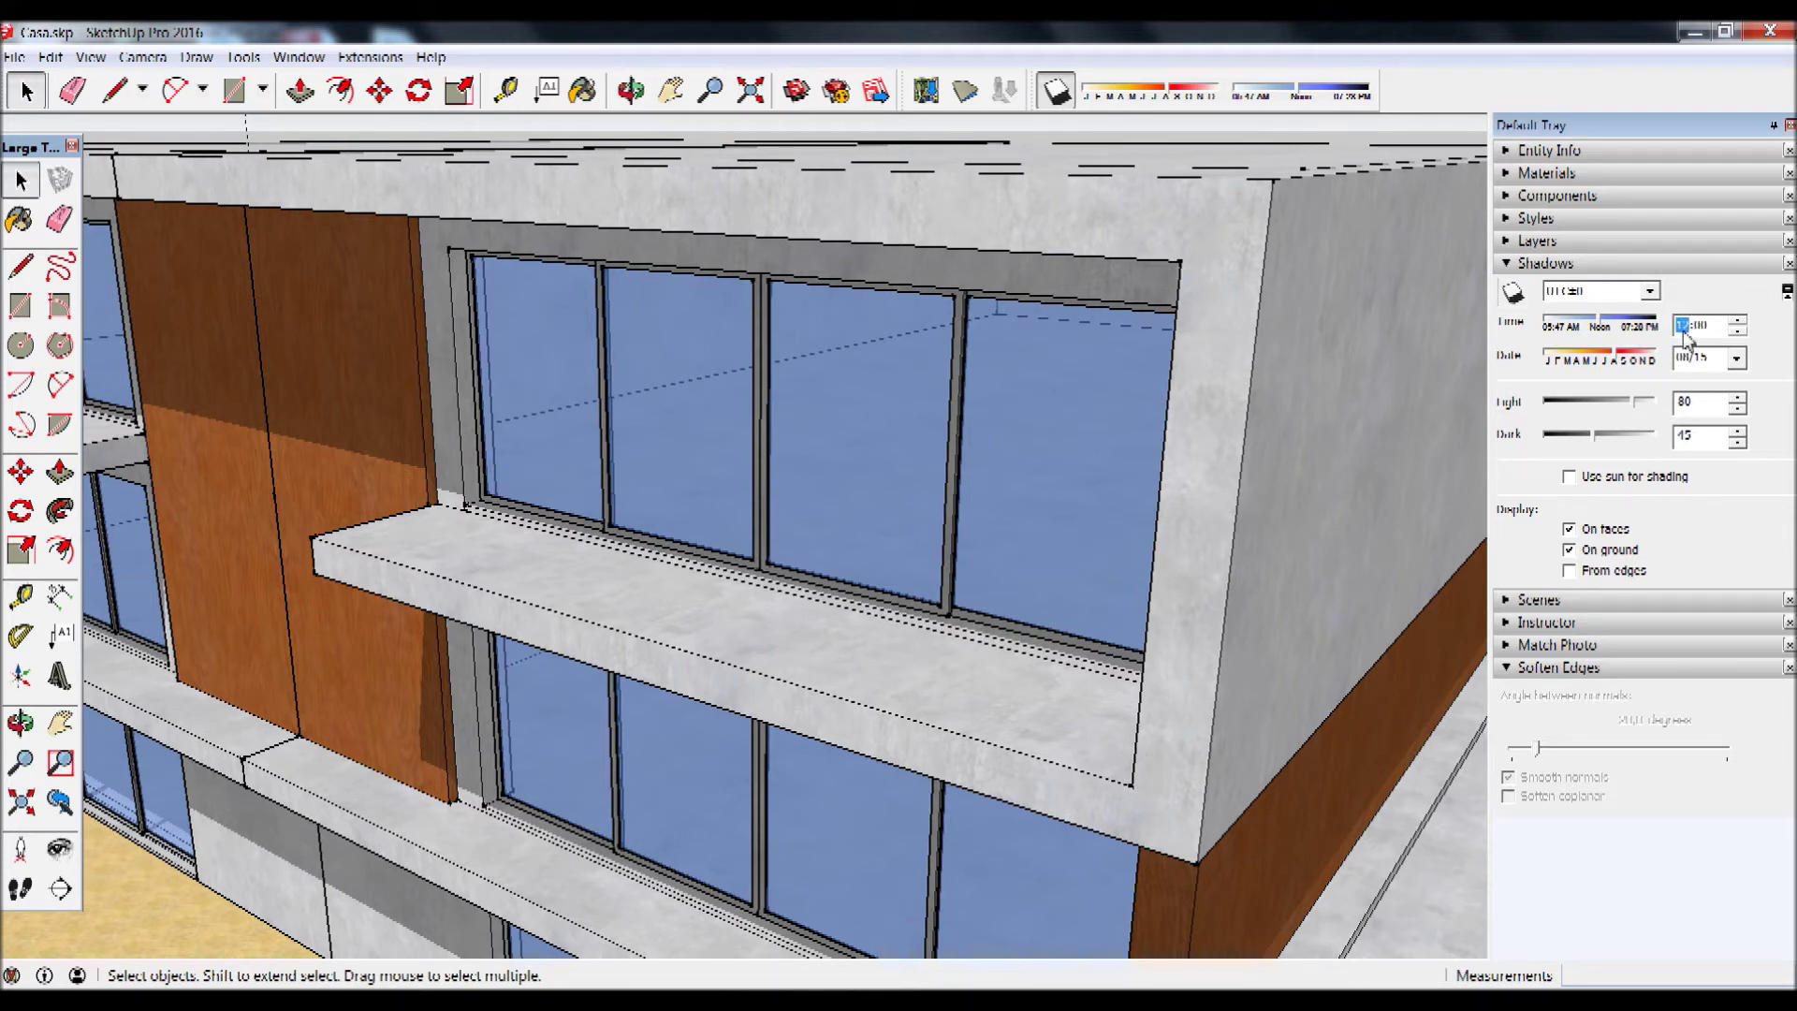
{"action": "left_click", "coordinate": [1737, 320]}
{"action": "left_click", "coordinate": [1738, 320]}
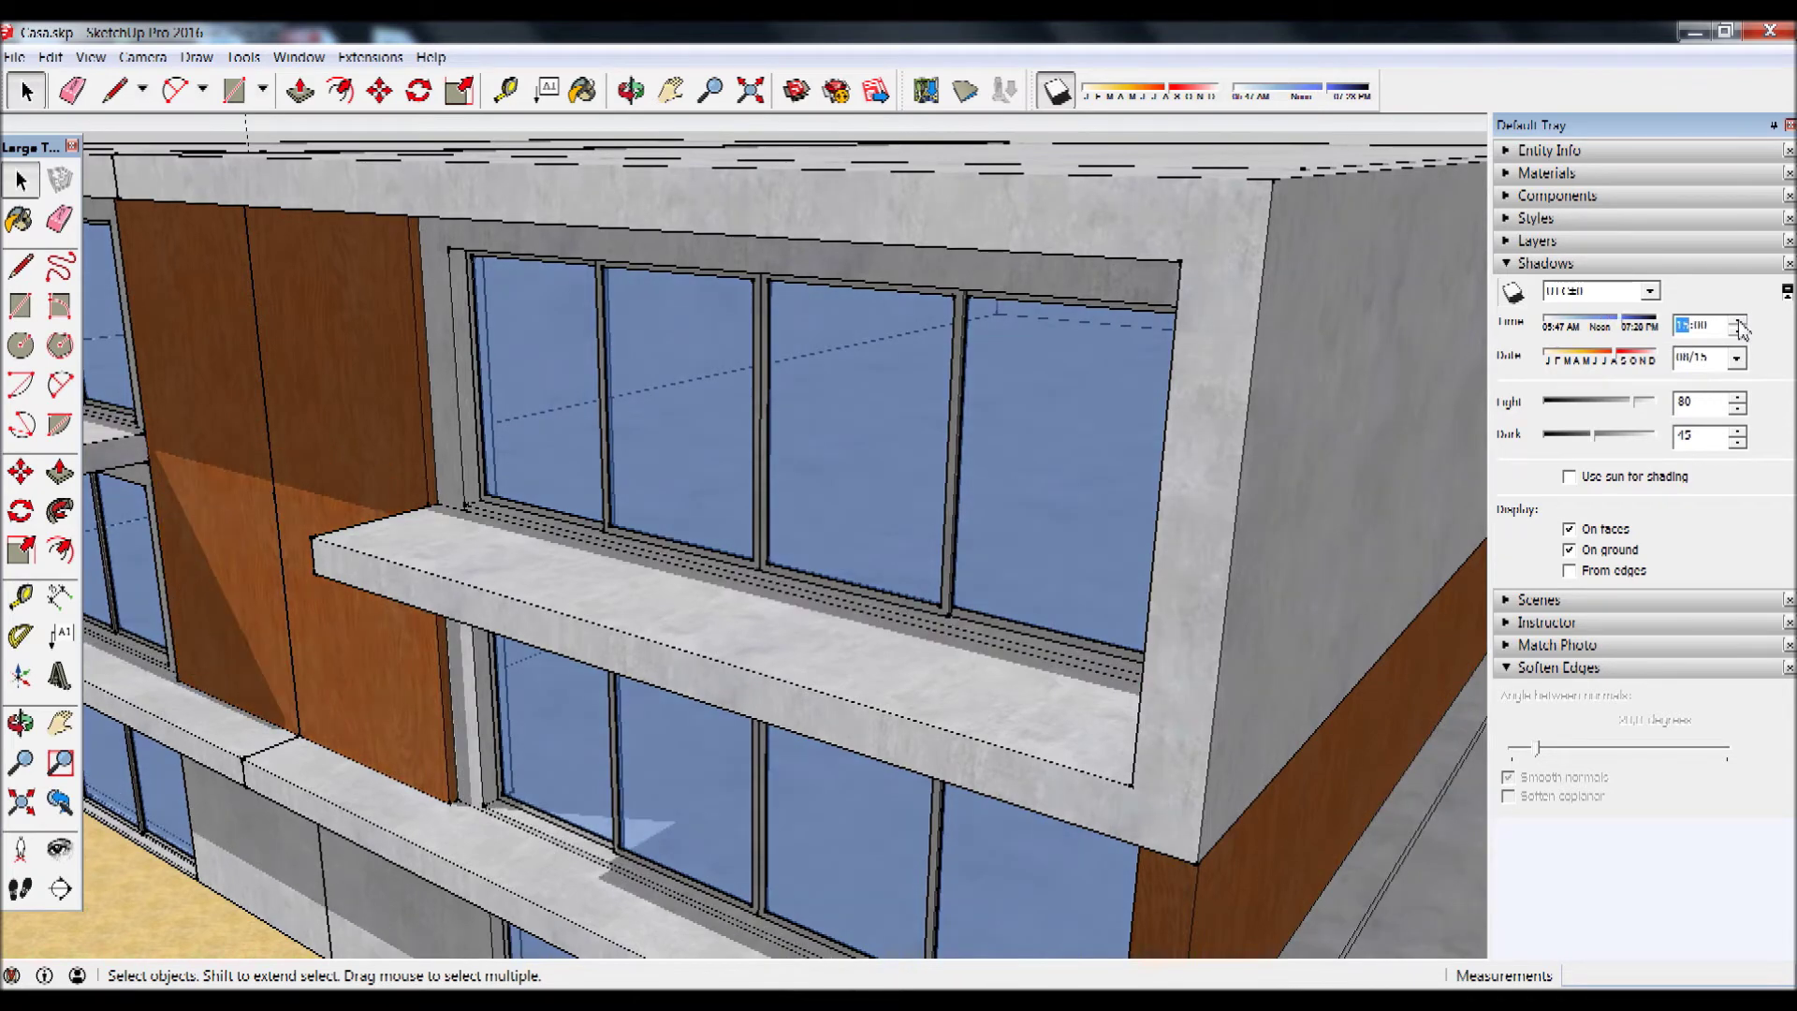
{"action": "left_click", "coordinate": [1737, 329]}
{"action": "left_click", "coordinate": [1738, 328]}
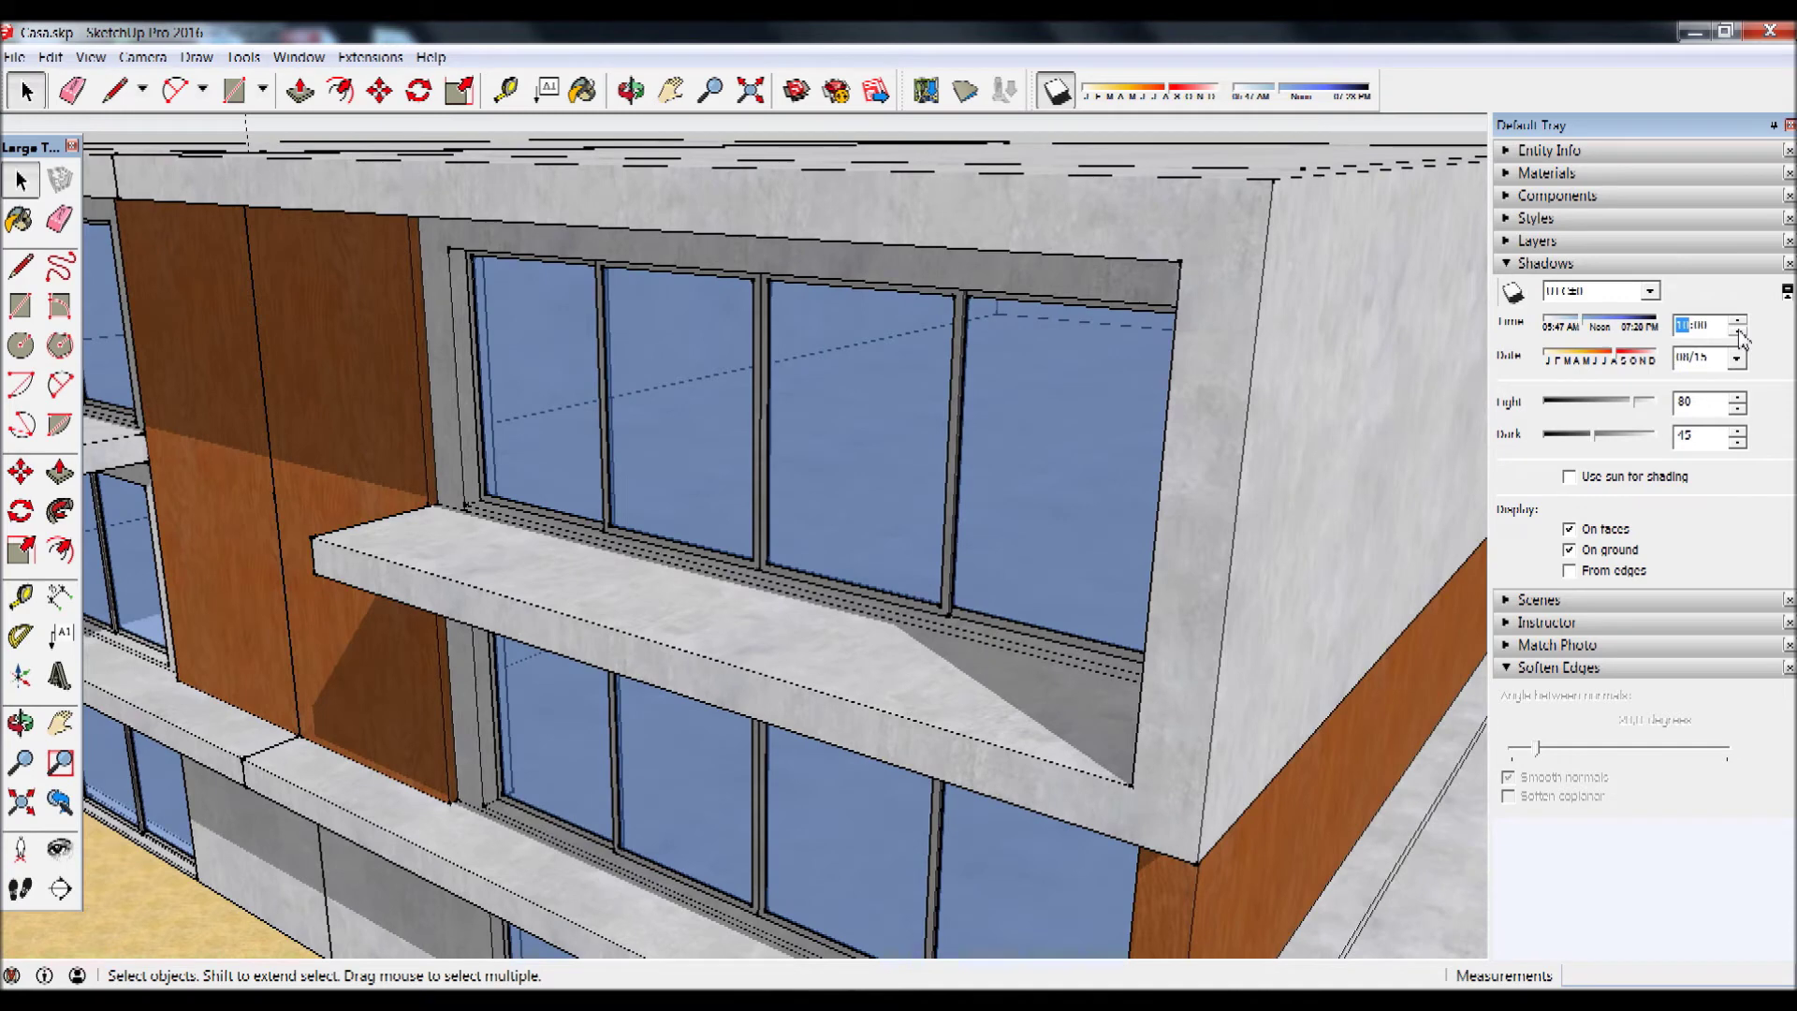
{"action": "left_click", "coordinate": [1738, 330]}
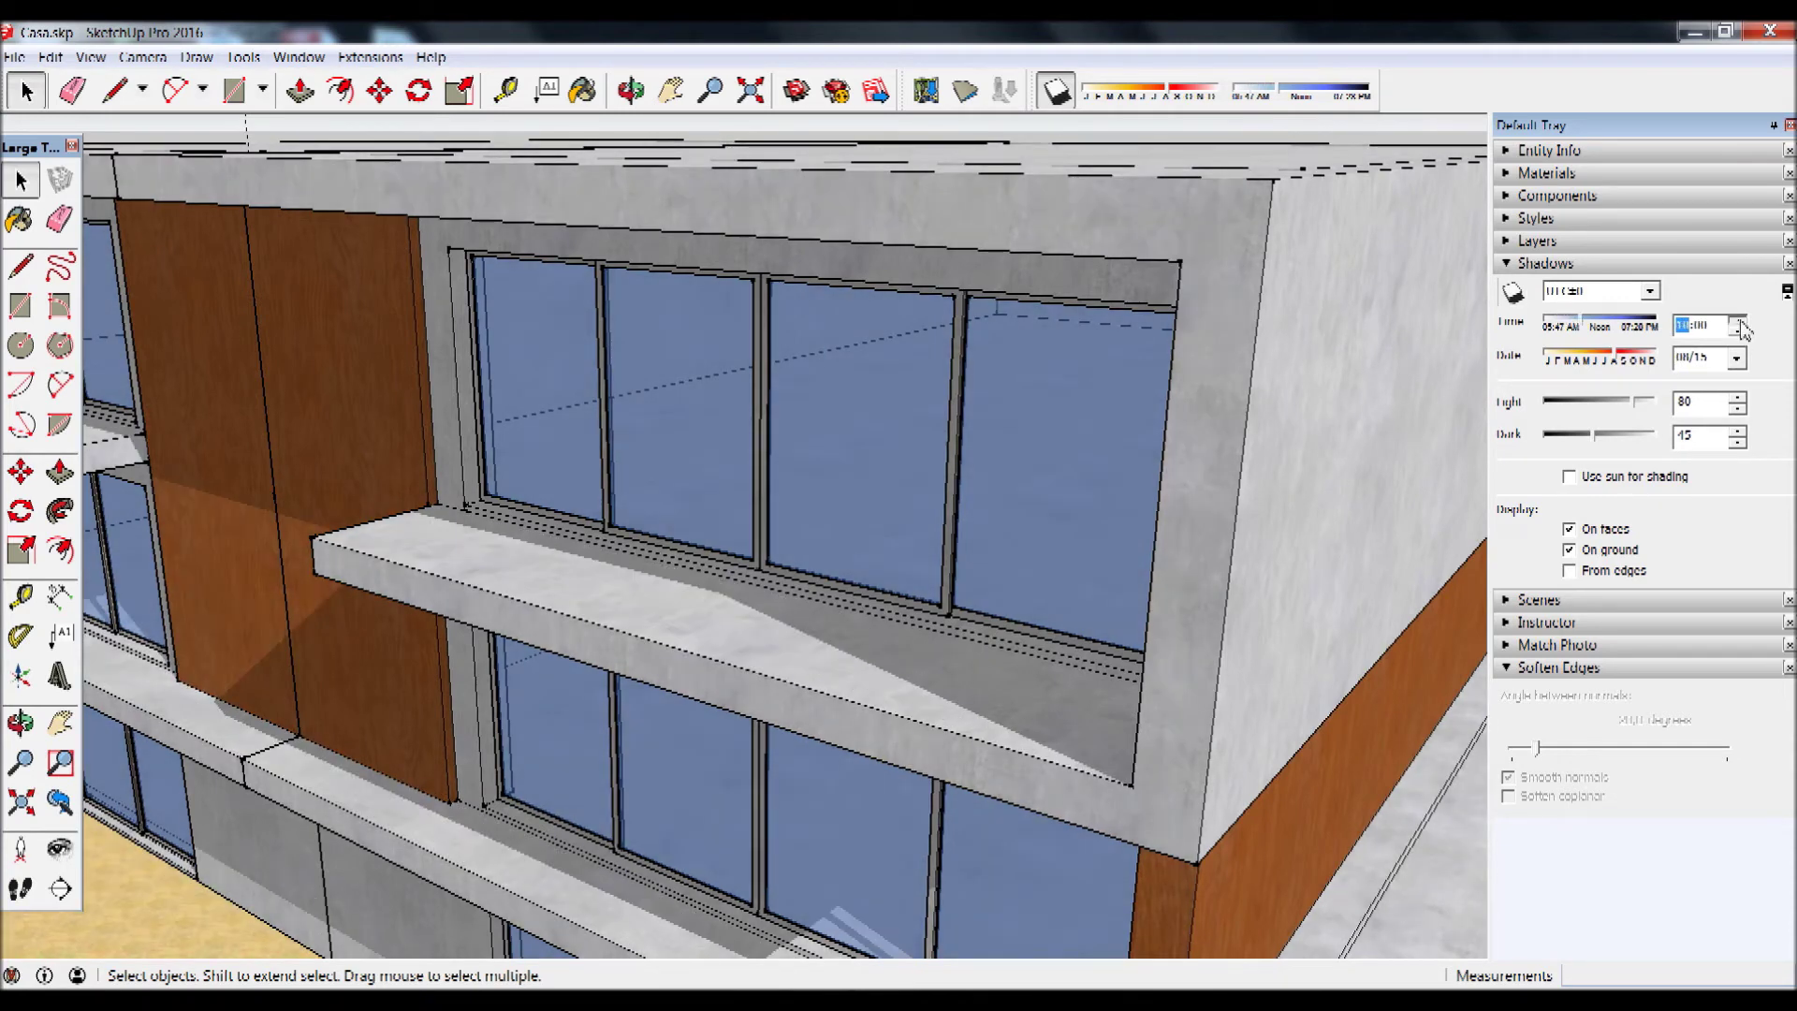
{"action": "left_click", "coordinate": [1737, 320]}
{"action": "left_click", "coordinate": [1737, 320]}
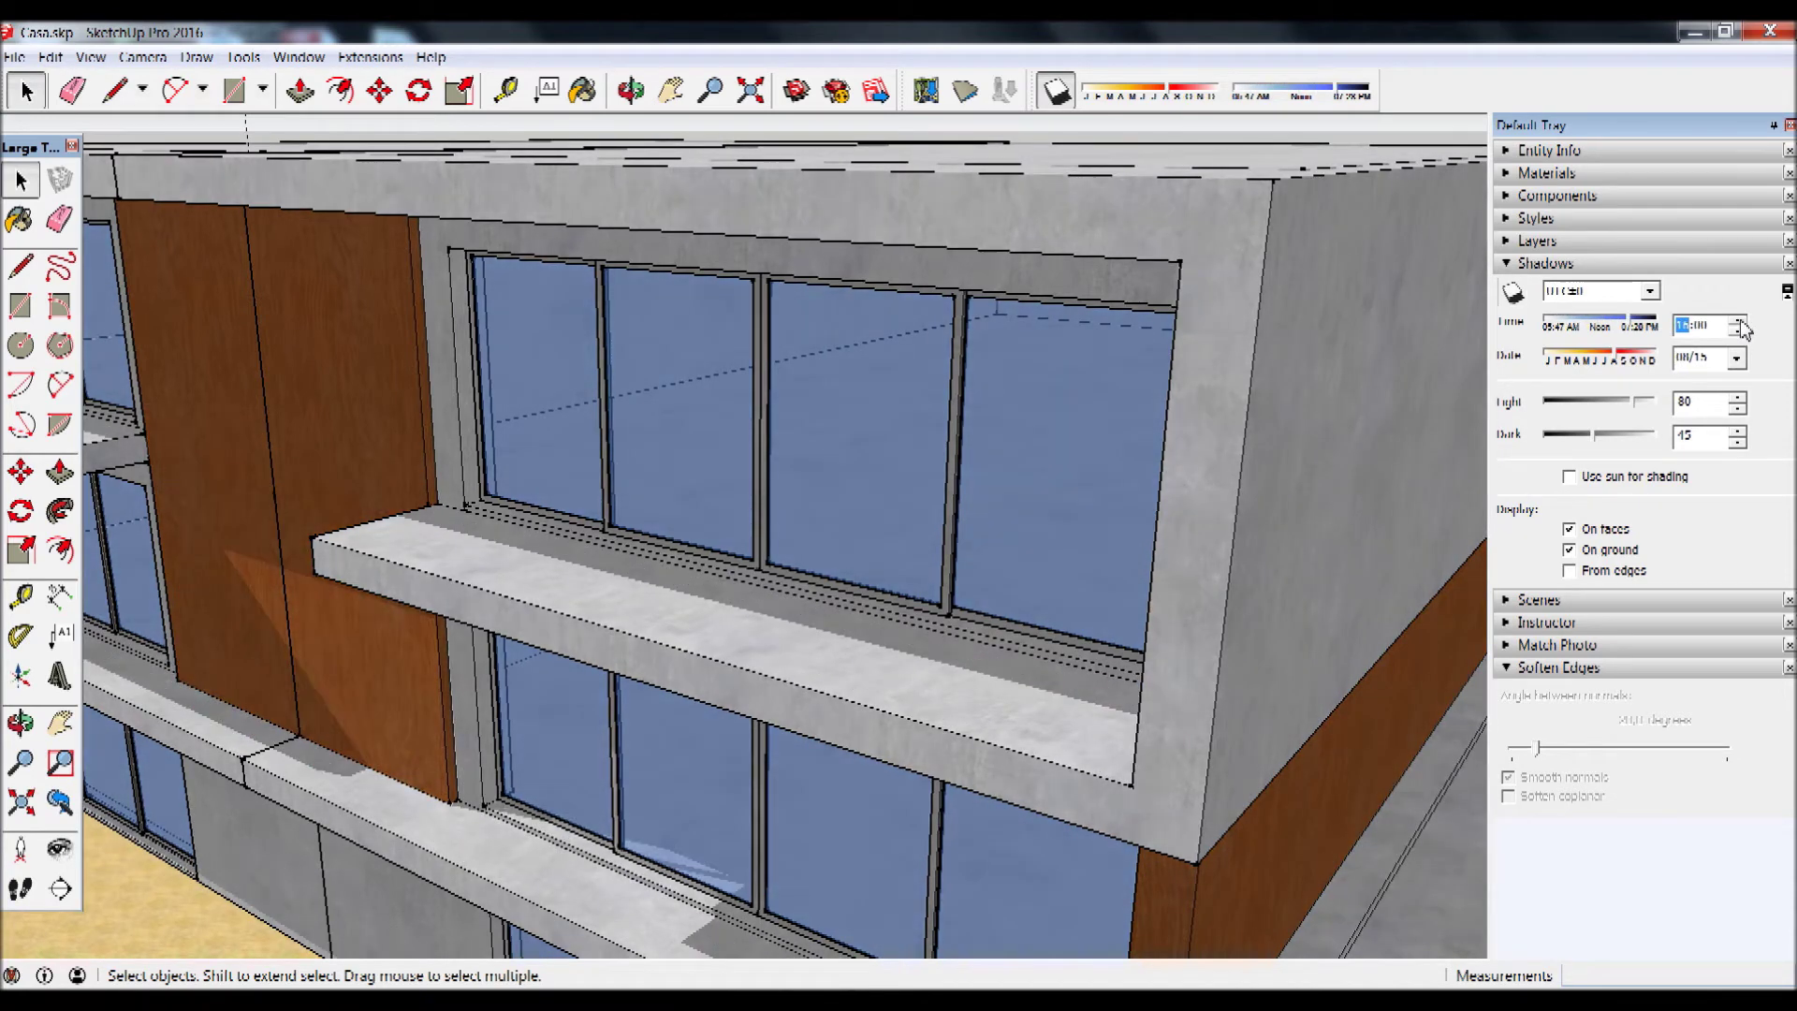
{"action": "left_click", "coordinate": [1738, 320]}
- Advance the shadow time hour by hour until sun leaves the ledge, then select the whole building
{"action": "left_click", "coordinate": [1738, 332]}
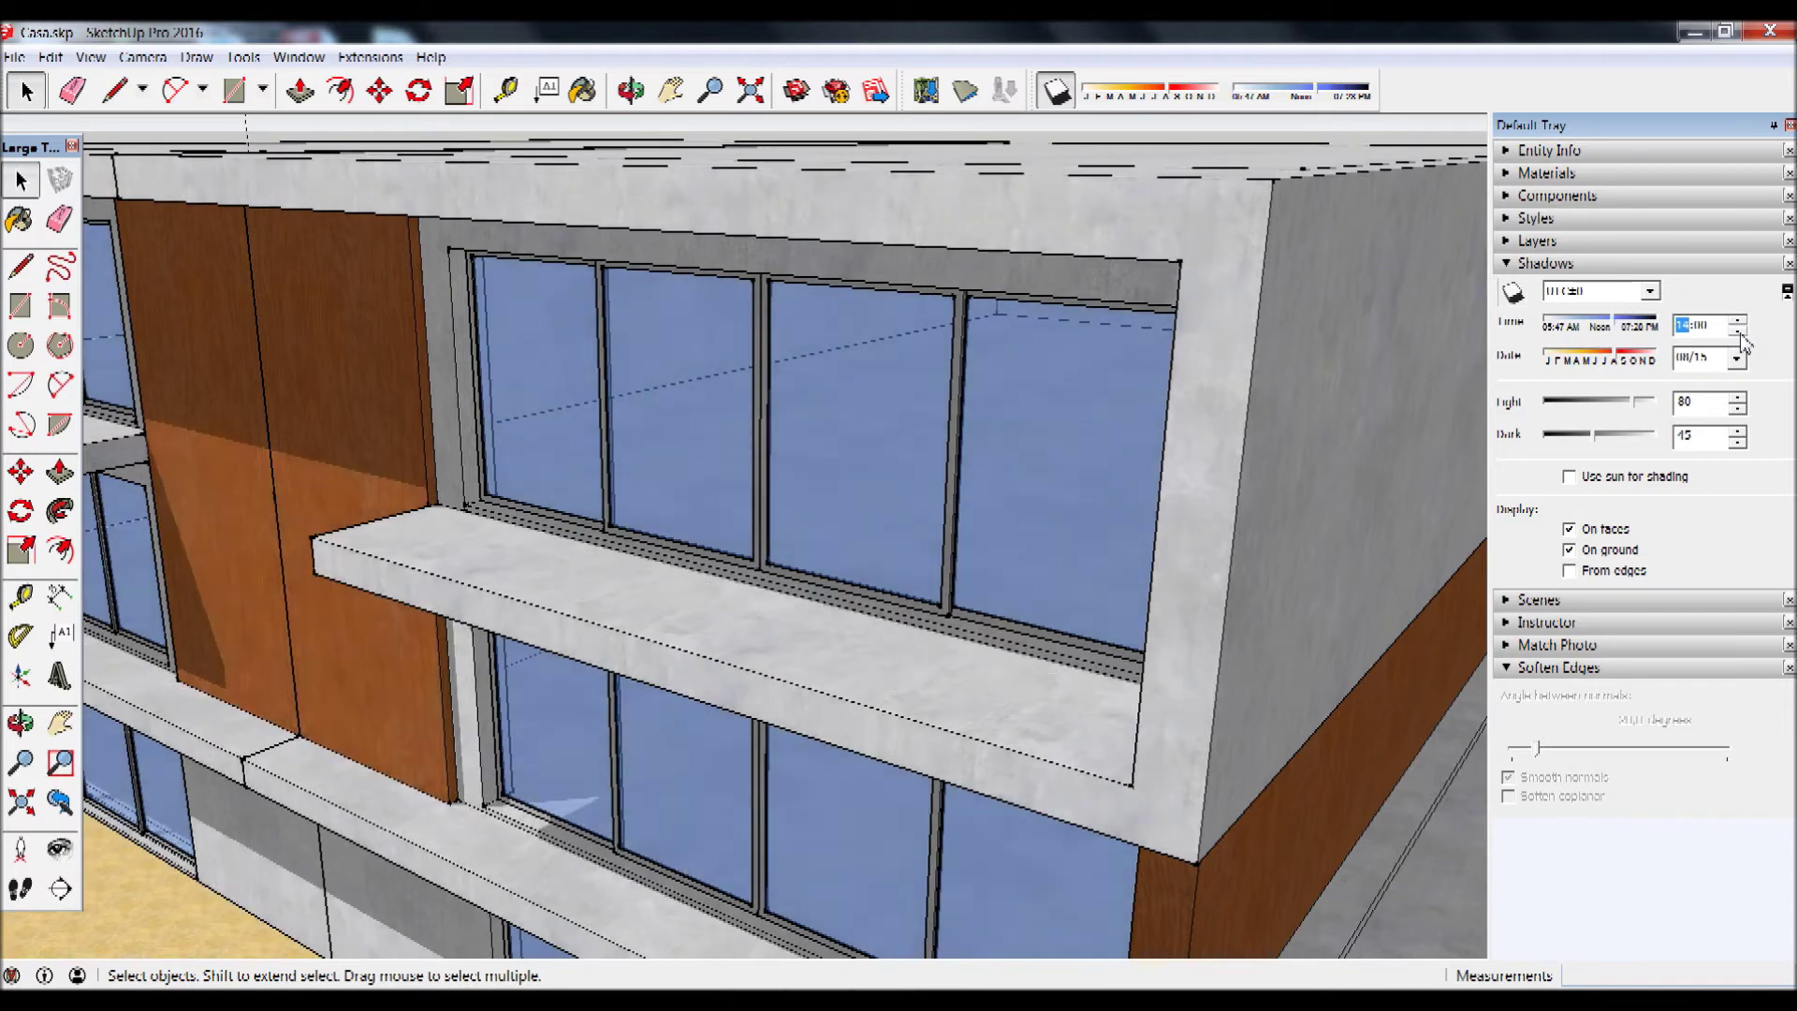
{"action": "left_click", "coordinate": [1738, 331]}
{"action": "left_click", "coordinate": [1738, 331]}
{"action": "left_click", "coordinate": [1738, 333]}
{"action": "left_click", "coordinate": [1739, 332]}
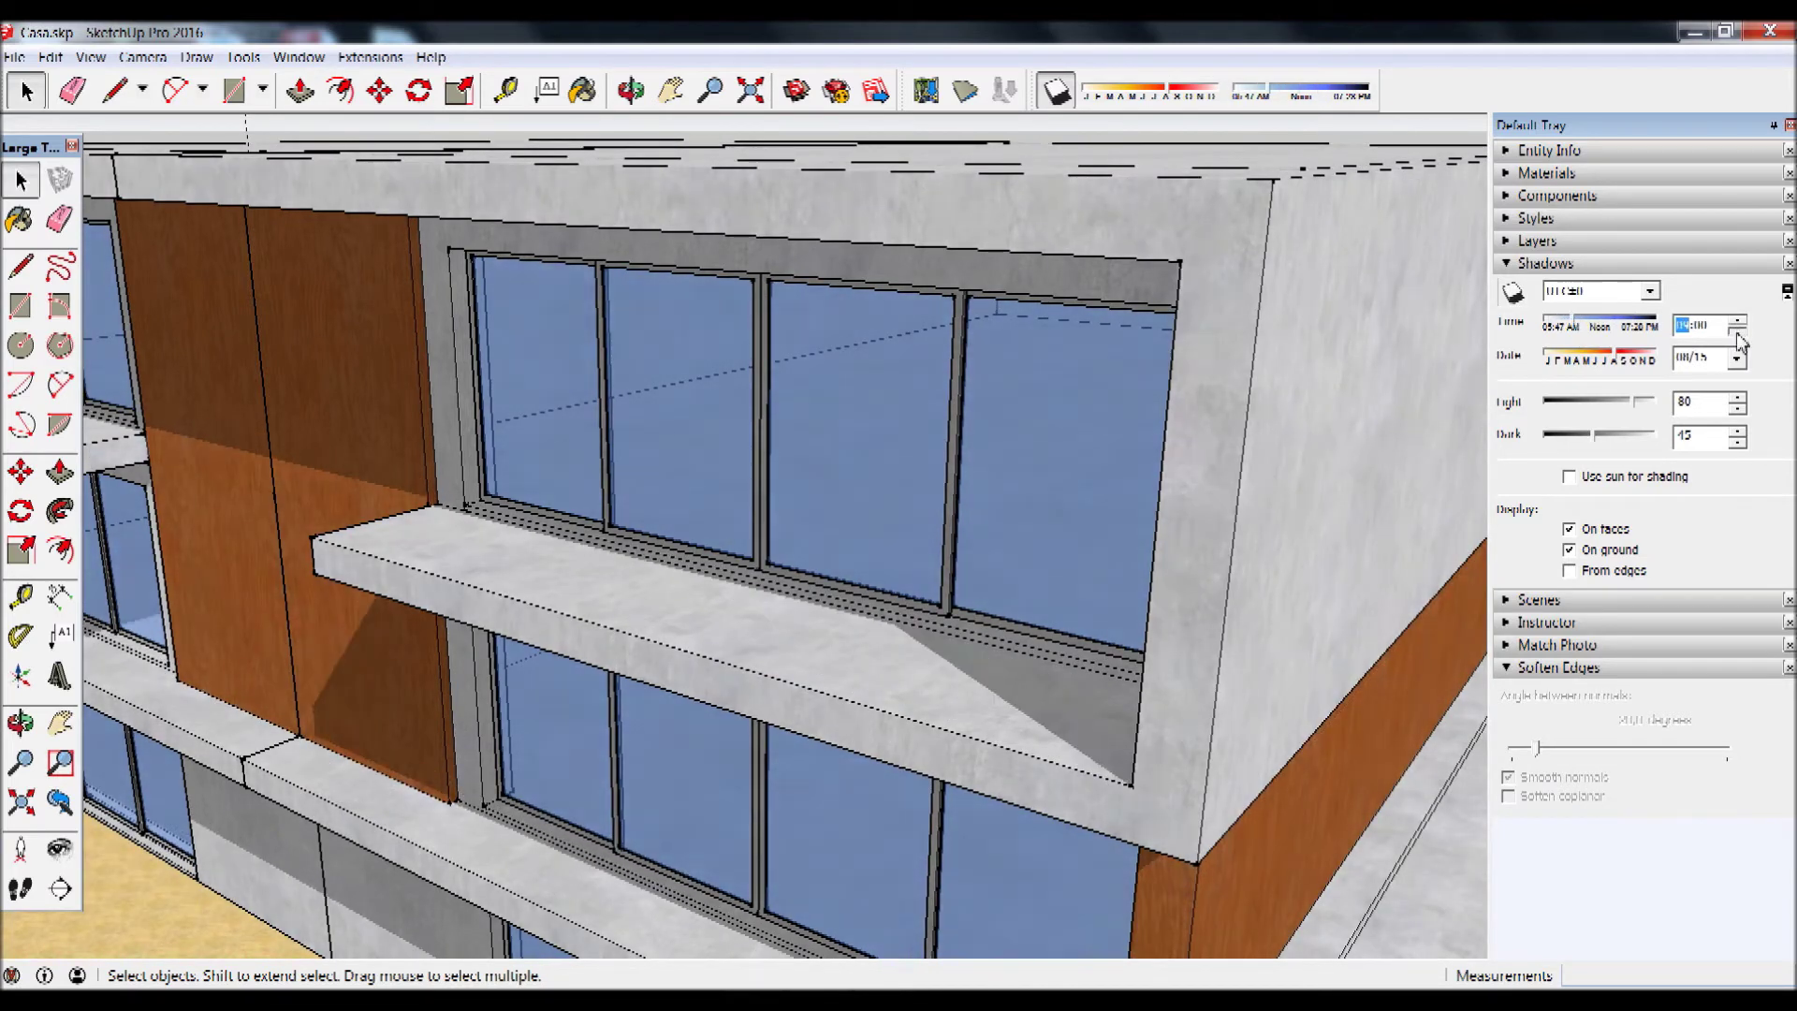
{"action": "left_click", "coordinate": [1739, 332]}
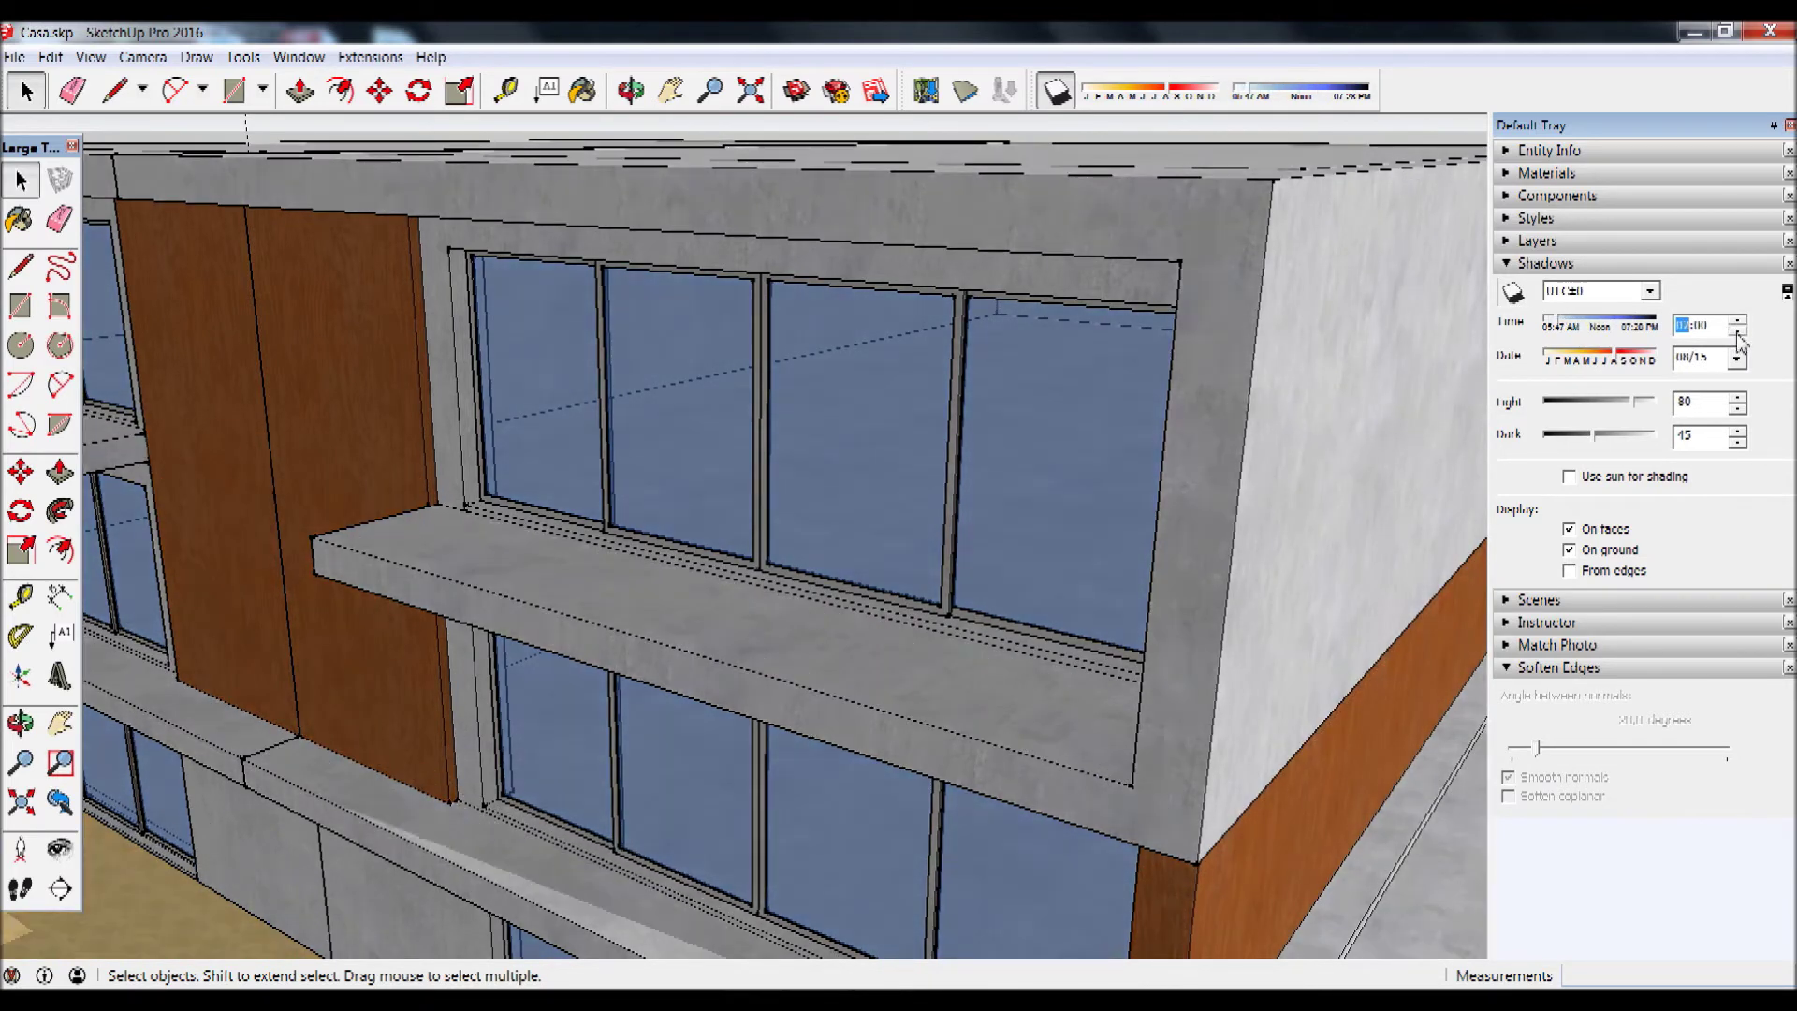
{"action": "triple_click", "coordinate": [1366, 483]}
- Zoom out to the whole building and advance the sun time from morning into evening
{"action": "scroll", "coordinate": [1366, 484], "scroll_direction": "down", "scroll_amount": 3}
{"action": "scroll", "coordinate": [1366, 484], "scroll_direction": "down", "scroll_amount": 2}
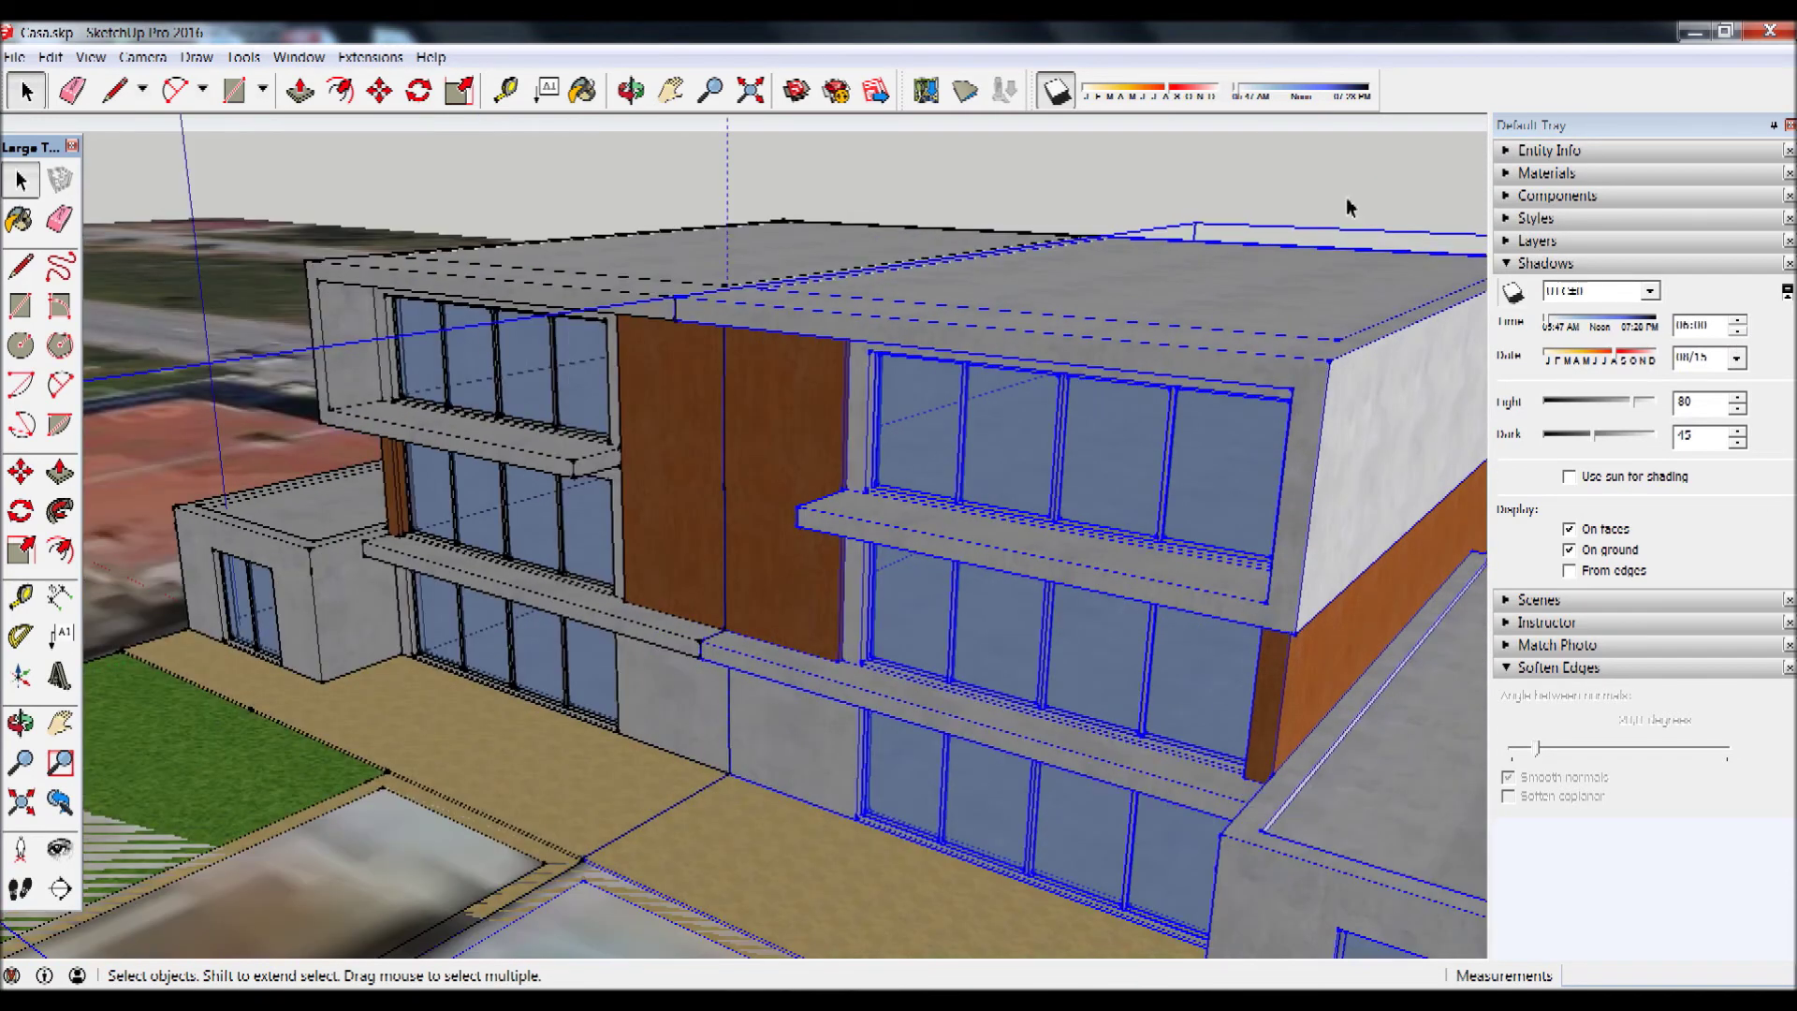
{"action": "left_click", "coordinate": [1354, 217]}
{"action": "left_click", "coordinate": [1738, 320]}
{"action": "left_click", "coordinate": [1738, 320]}
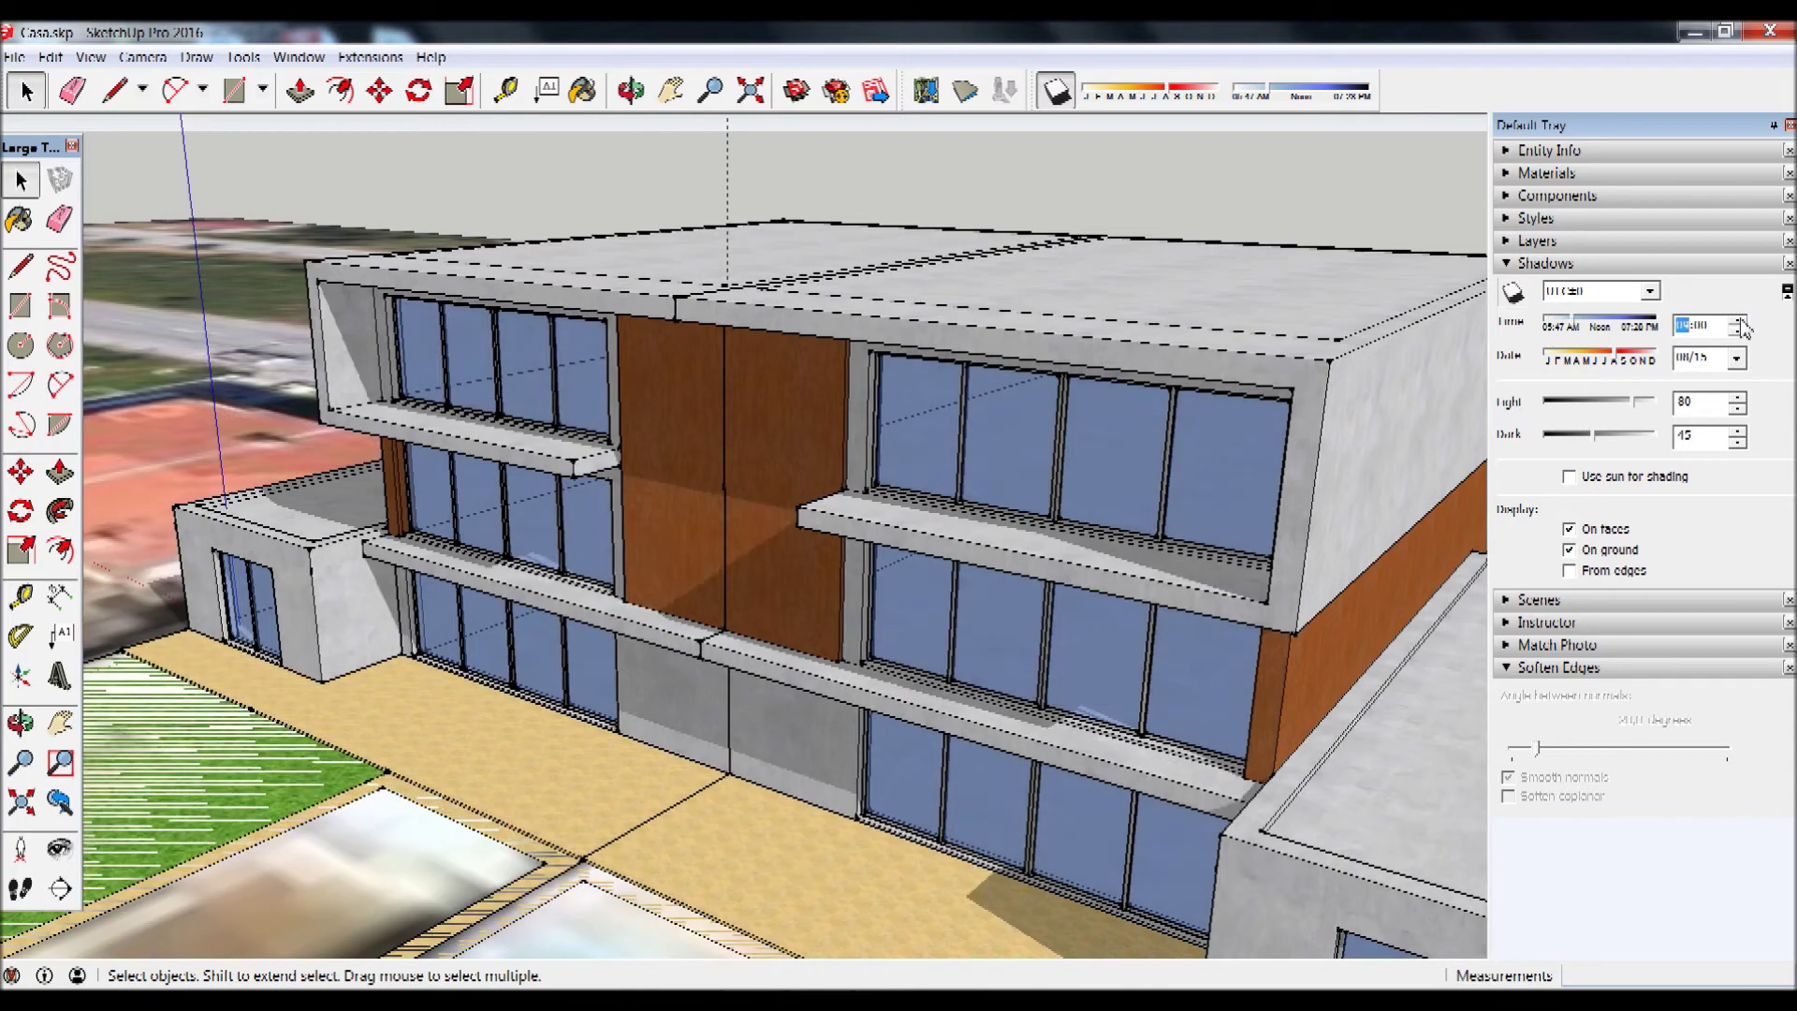
{"action": "left_click", "coordinate": [1738, 320]}
{"action": "left_click", "coordinate": [1738, 320]}
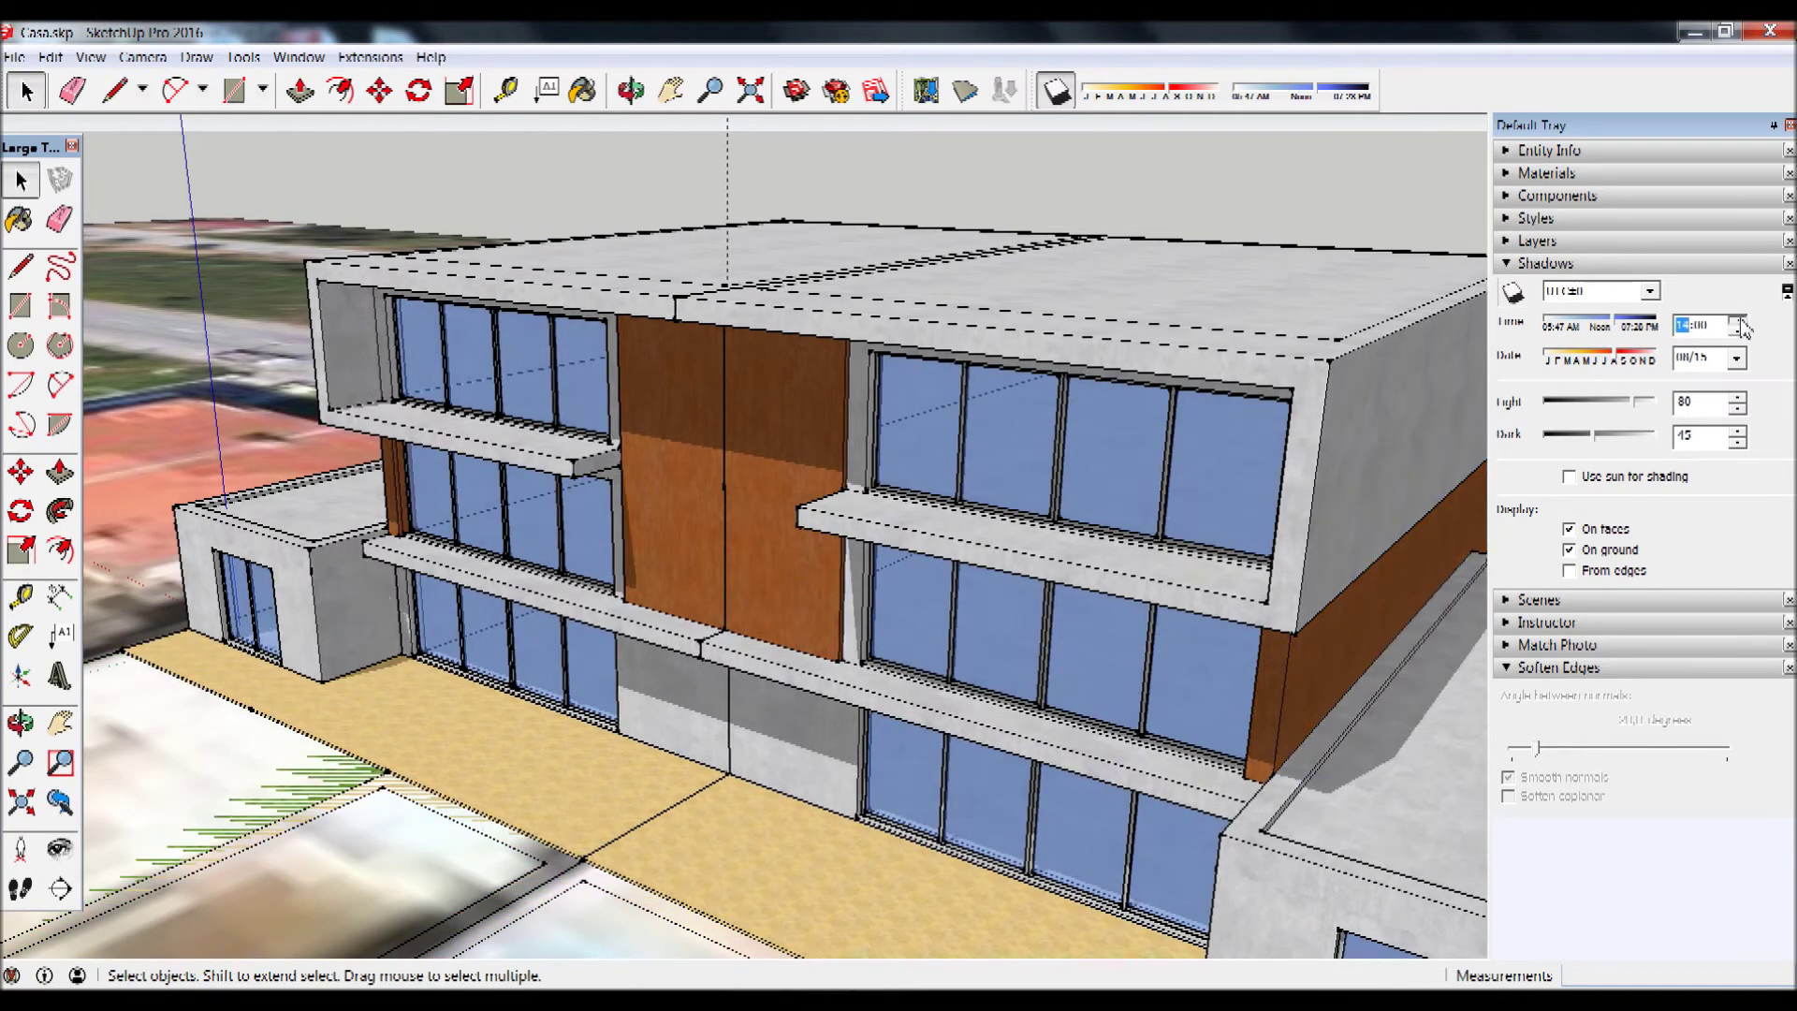
{"action": "left_click", "coordinate": [1738, 320]}
{"action": "left_click", "coordinate": [1738, 321]}
{"action": "left_click", "coordinate": [1739, 321]}
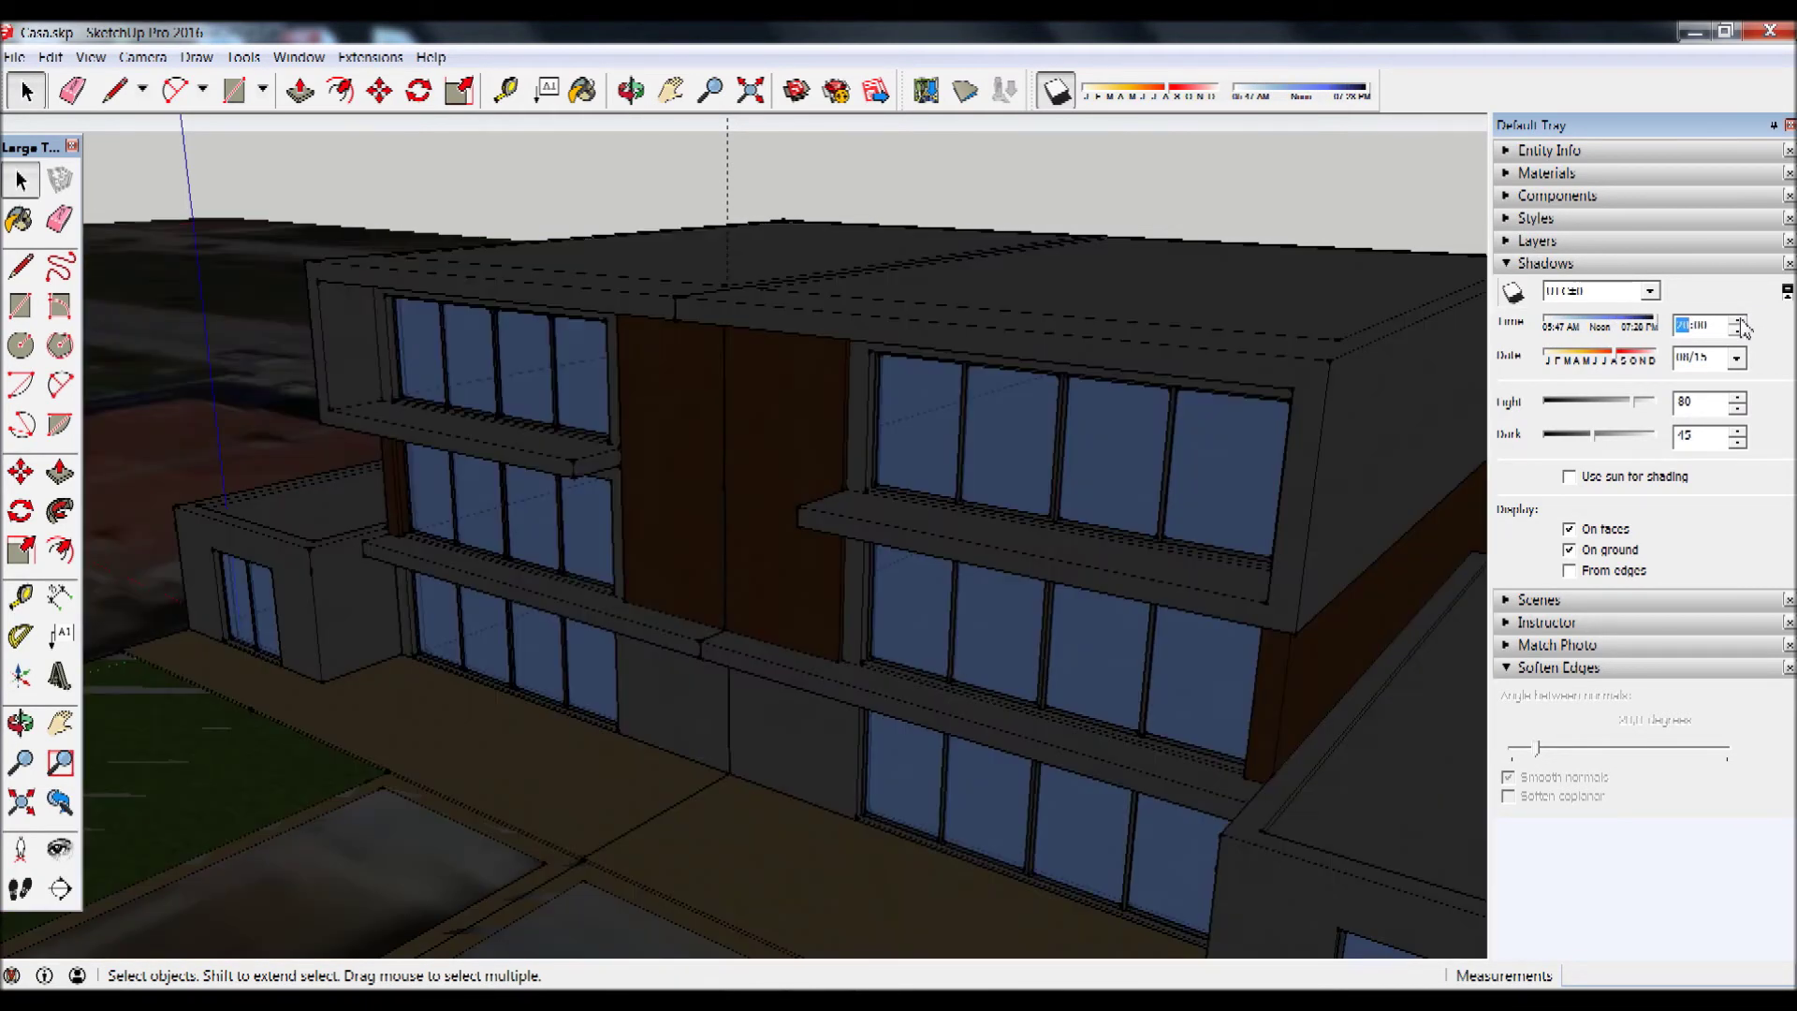
- Step the shadow time back and forth until it settles on 14:00 on 08/15
{"action": "left_click", "coordinate": [1738, 331]}
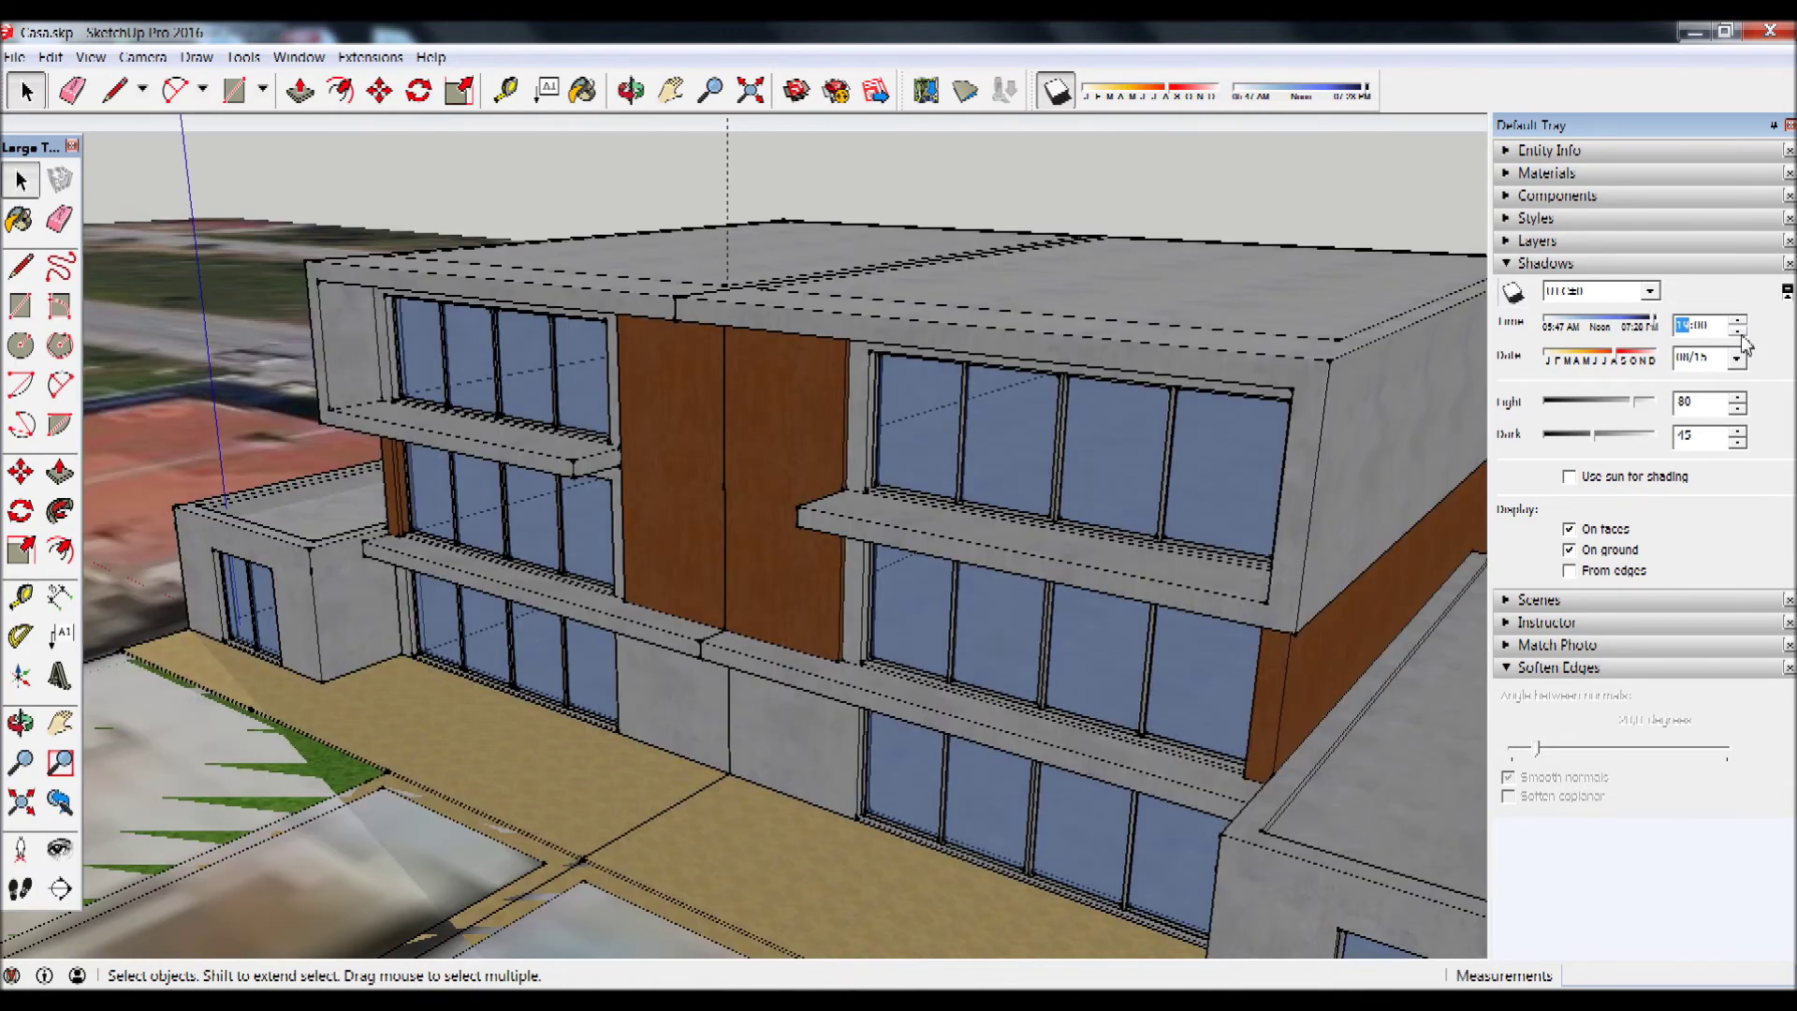
{"action": "left_click", "coordinate": [1738, 333]}
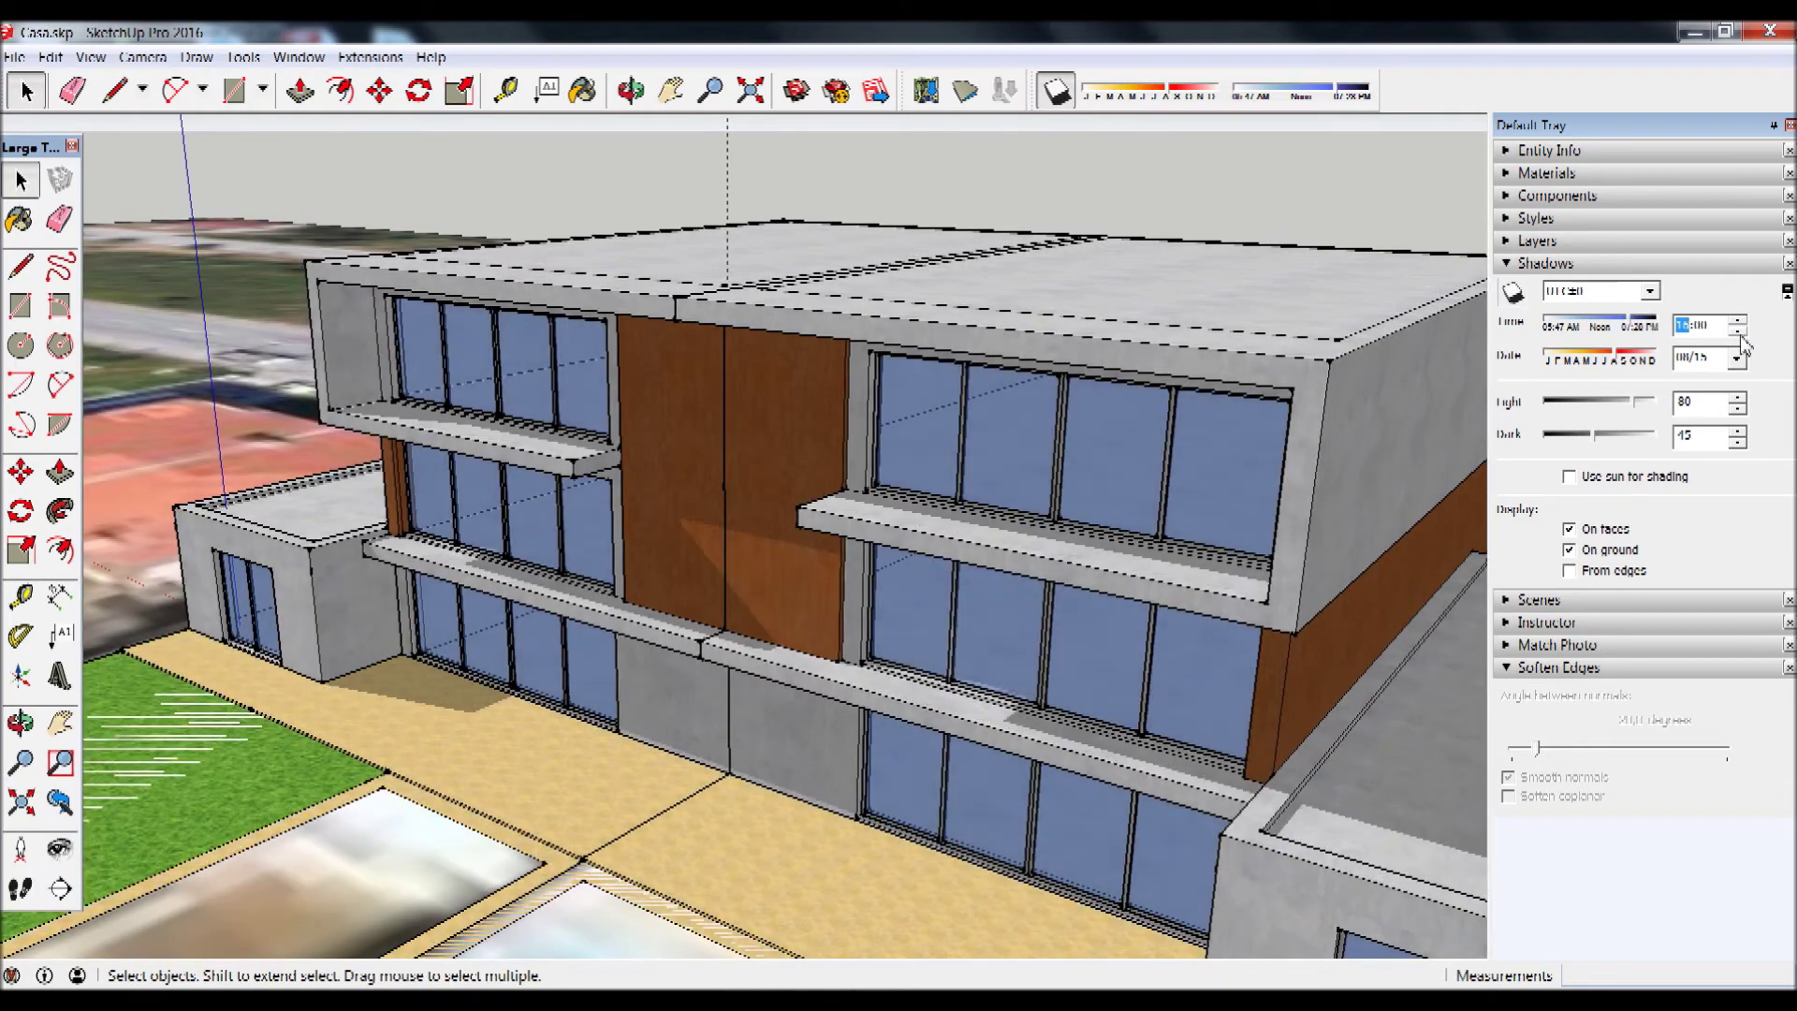
{"action": "left_click", "coordinate": [1739, 333]}
{"action": "left_click", "coordinate": [1739, 333]}
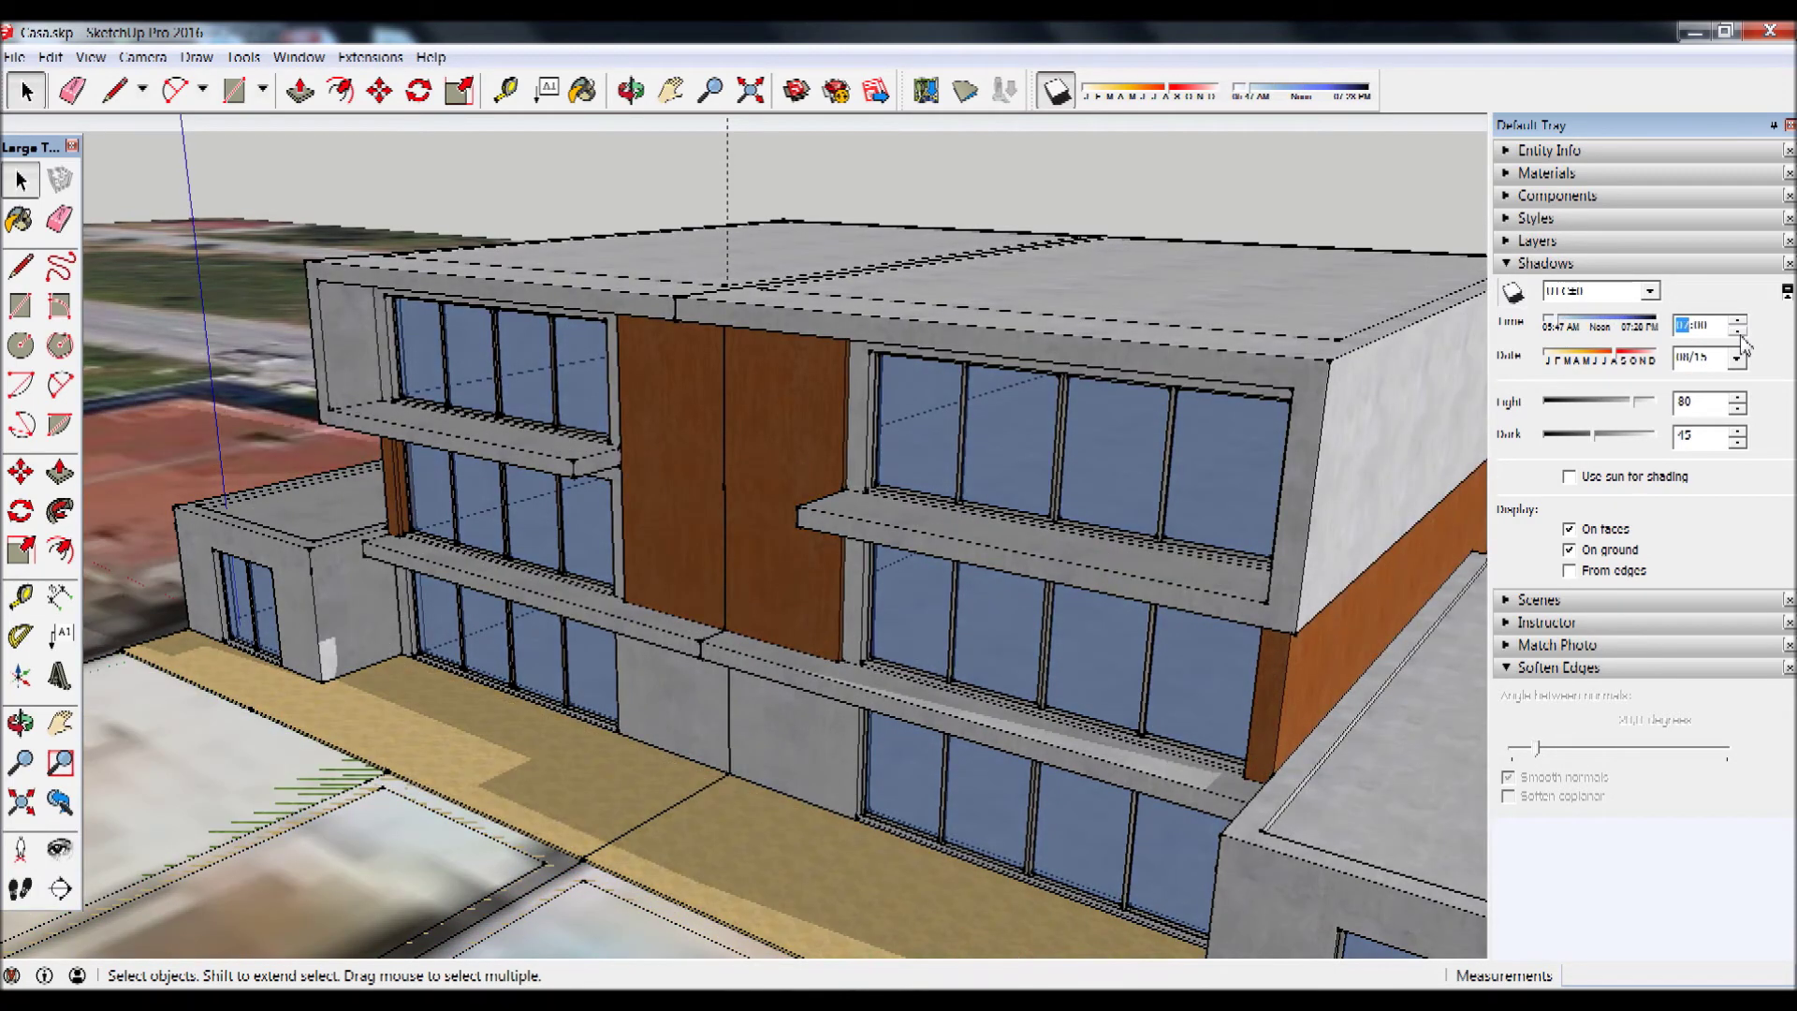
{"action": "left_click", "coordinate": [1738, 323]}
{"action": "left_click", "coordinate": [1738, 324]}
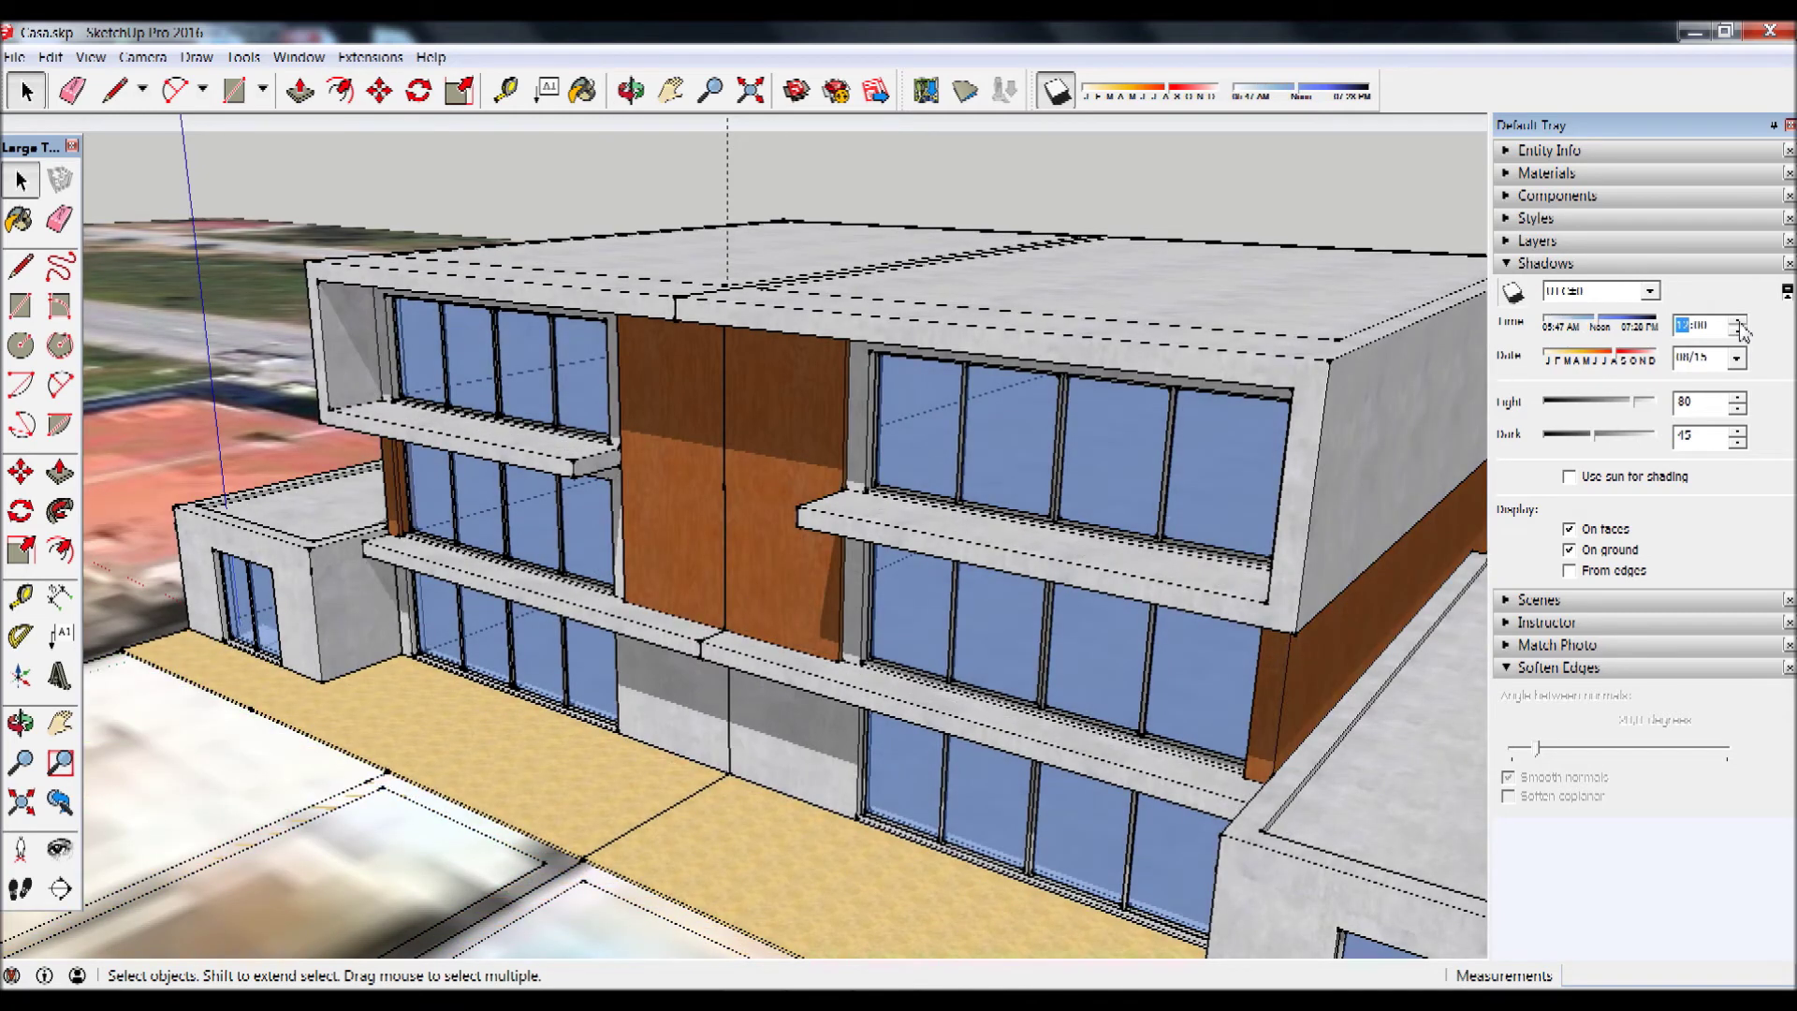
{"action": "left_click", "coordinate": [1739, 327]}
{"action": "left_click", "coordinate": [1739, 329]}
{"action": "left_click", "coordinate": [1739, 326]}
{"action": "left_click", "coordinate": [1737, 323]}
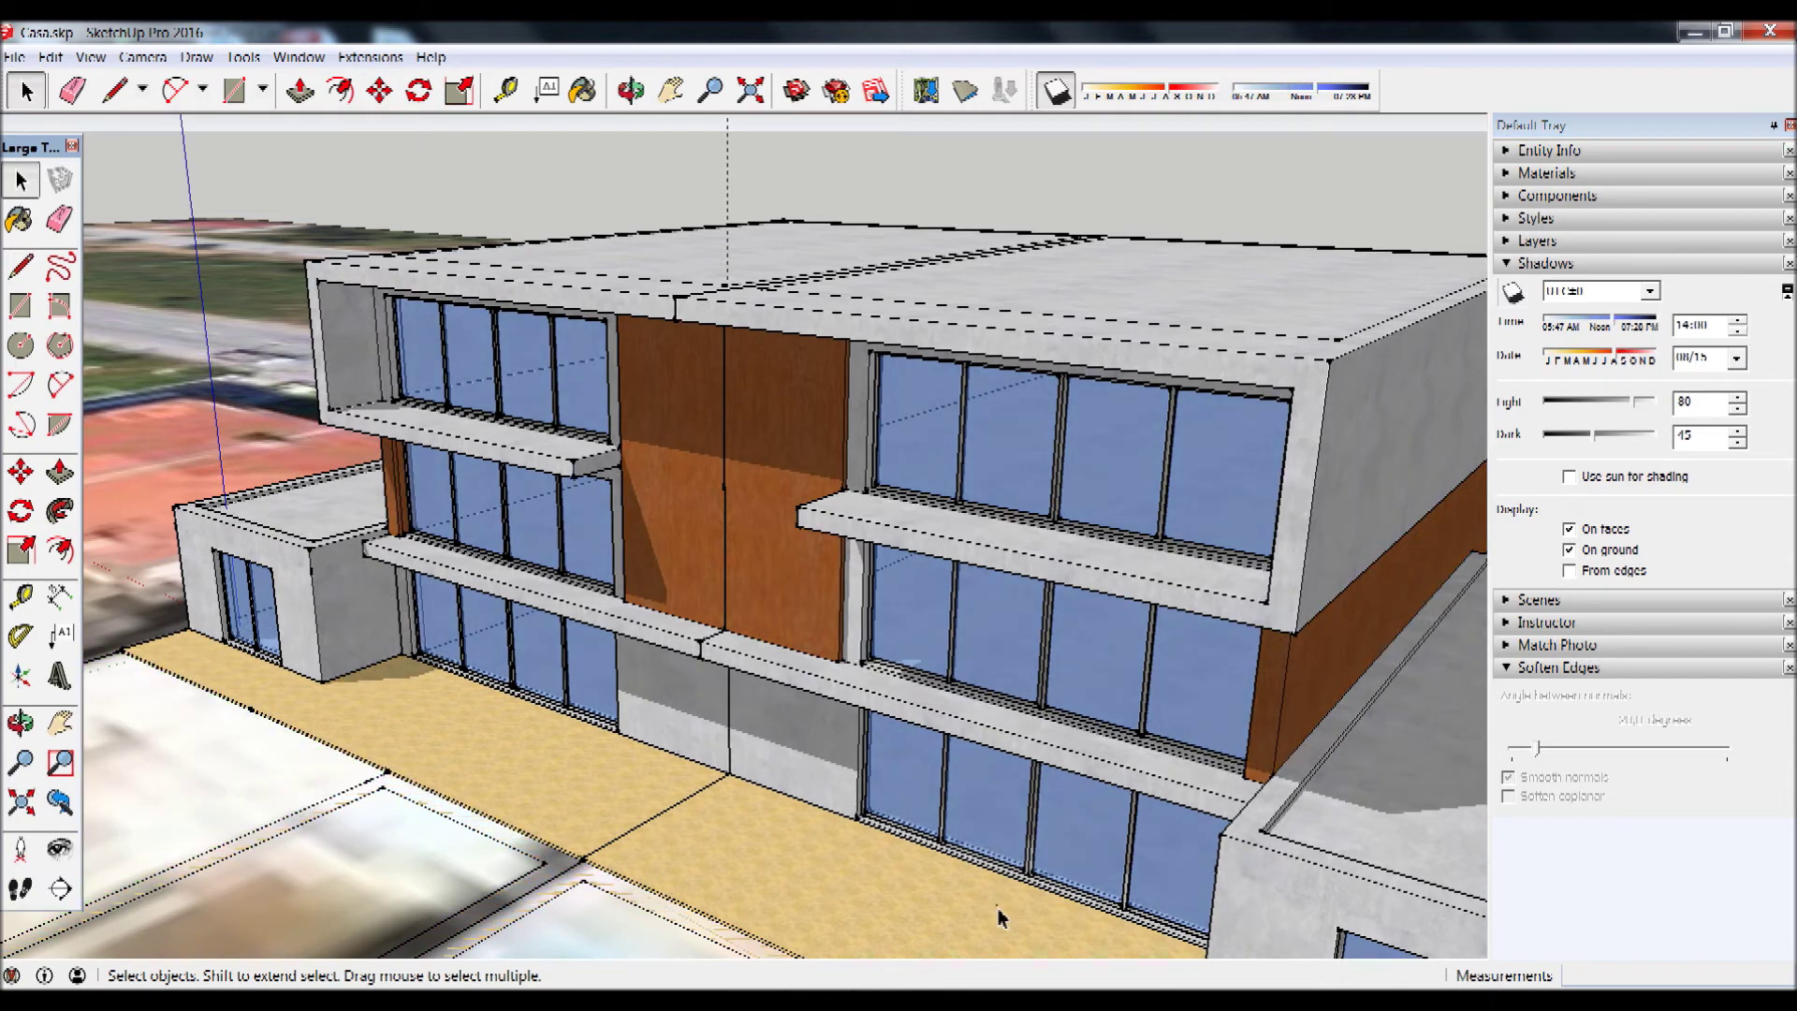
{"action": "middle_click_drag", "start_coordinate": [1004, 889], "coordinate": [1035, 726]}
- Orbit to the lower front facade and change the shadow time to 17:00
{"action": "scroll", "coordinate": [1038, 730], "scroll_direction": "up", "scroll_amount": 2}
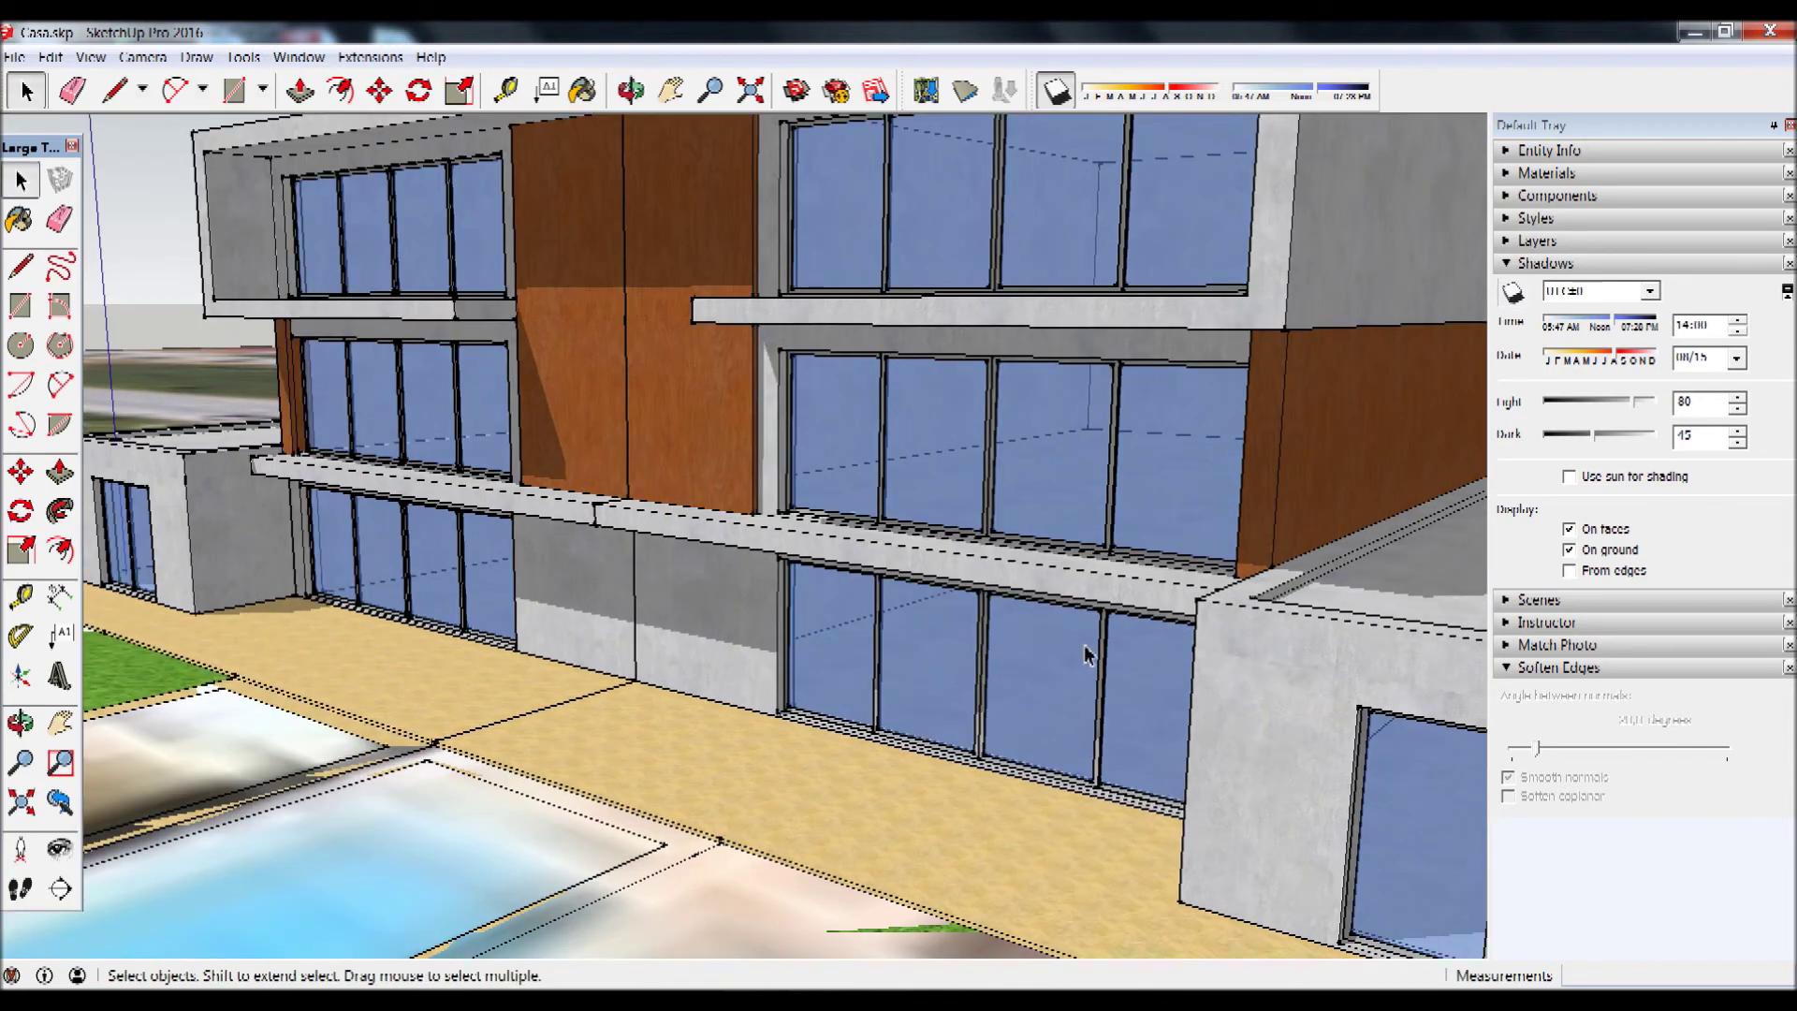
{"action": "scroll", "coordinate": [1068, 608], "scroll_direction": "up", "scroll_amount": 3}
{"action": "scroll", "coordinate": [1078, 607], "scroll_direction": "down", "scroll_amount": 3}
{"action": "middle_click_drag", "start_coordinate": [1078, 608], "coordinate": [1067, 629]}
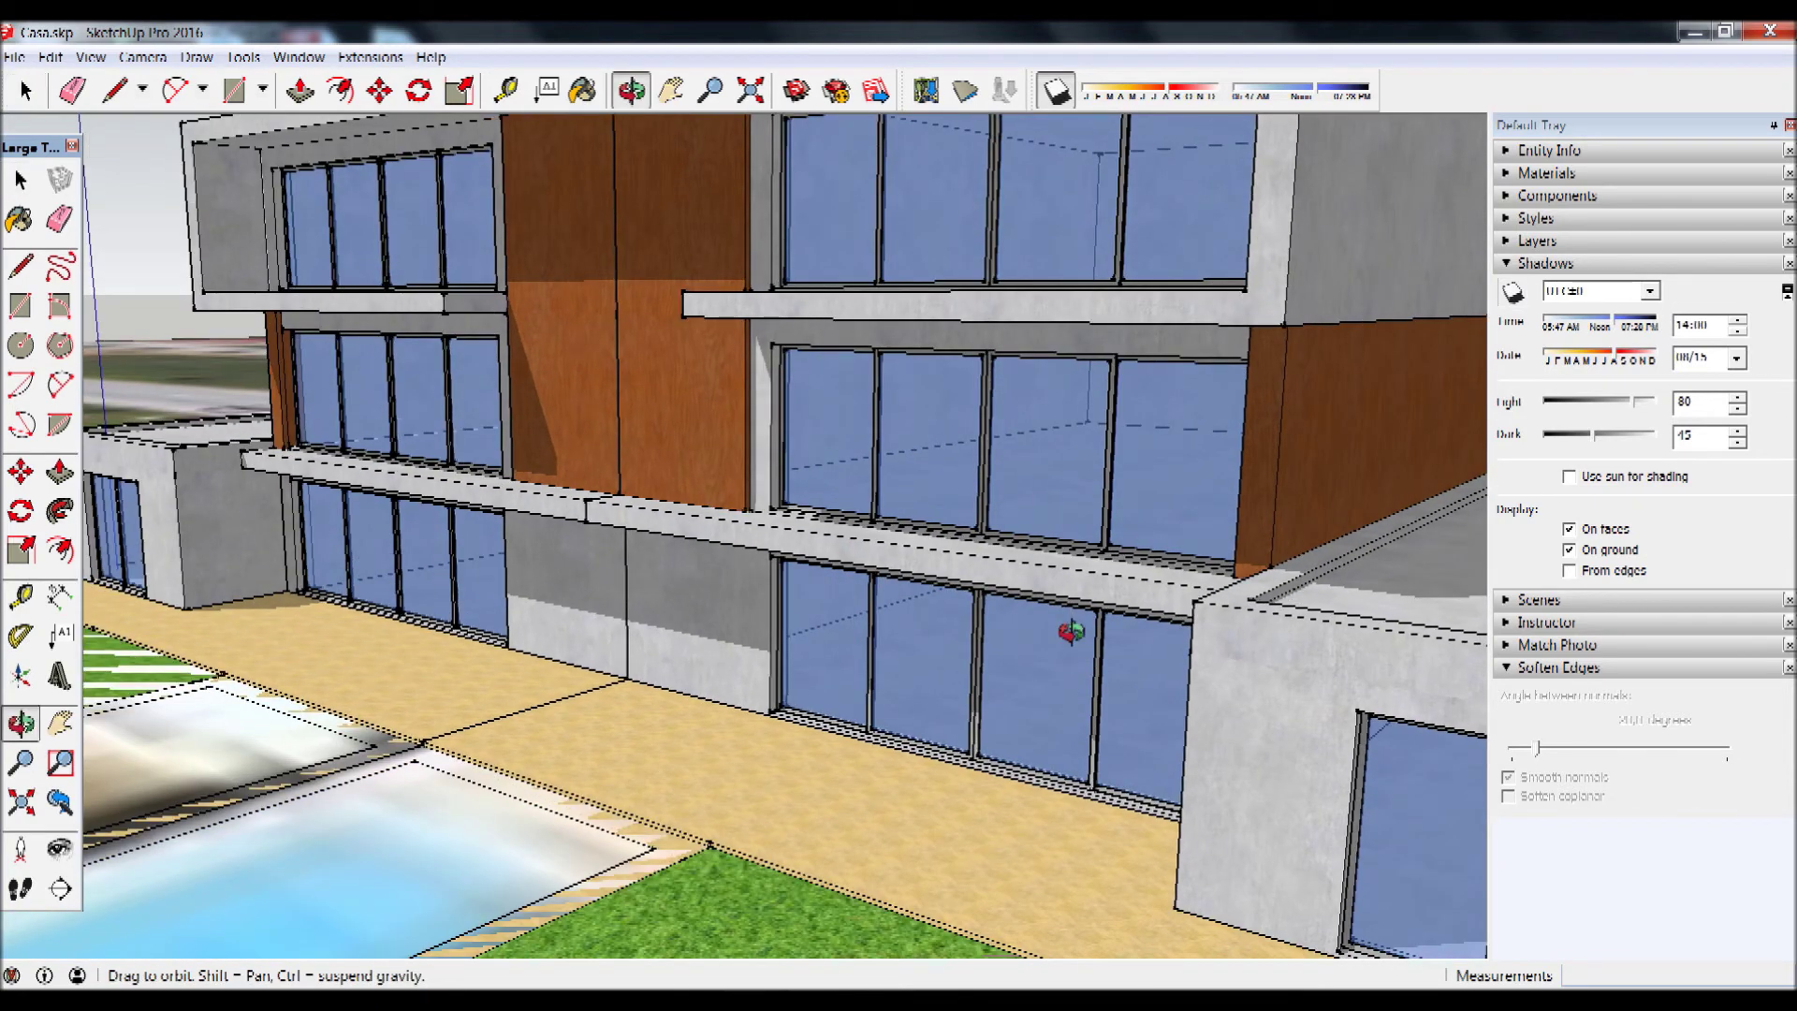
{"action": "scroll", "coordinate": [1086, 637], "scroll_direction": "up", "scroll_amount": 3}
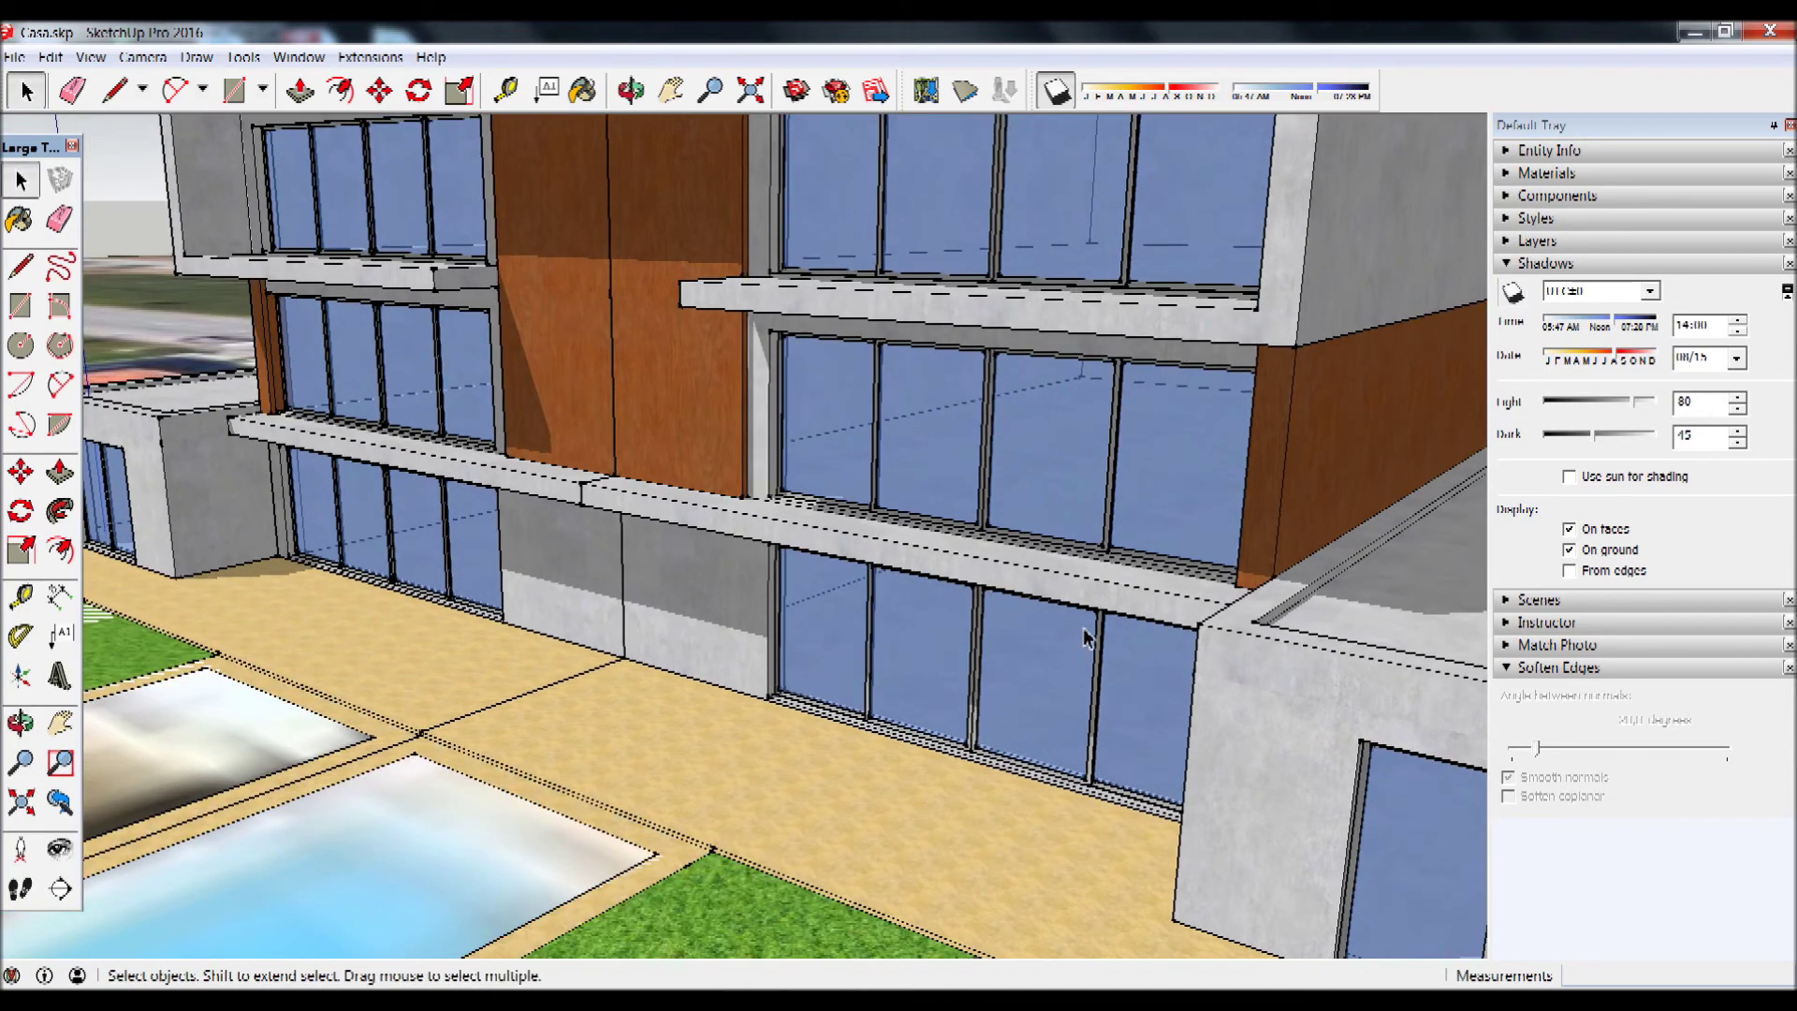
{"action": "left_click", "coordinate": [1738, 332]}
{"action": "left_click", "coordinate": [1737, 332]}
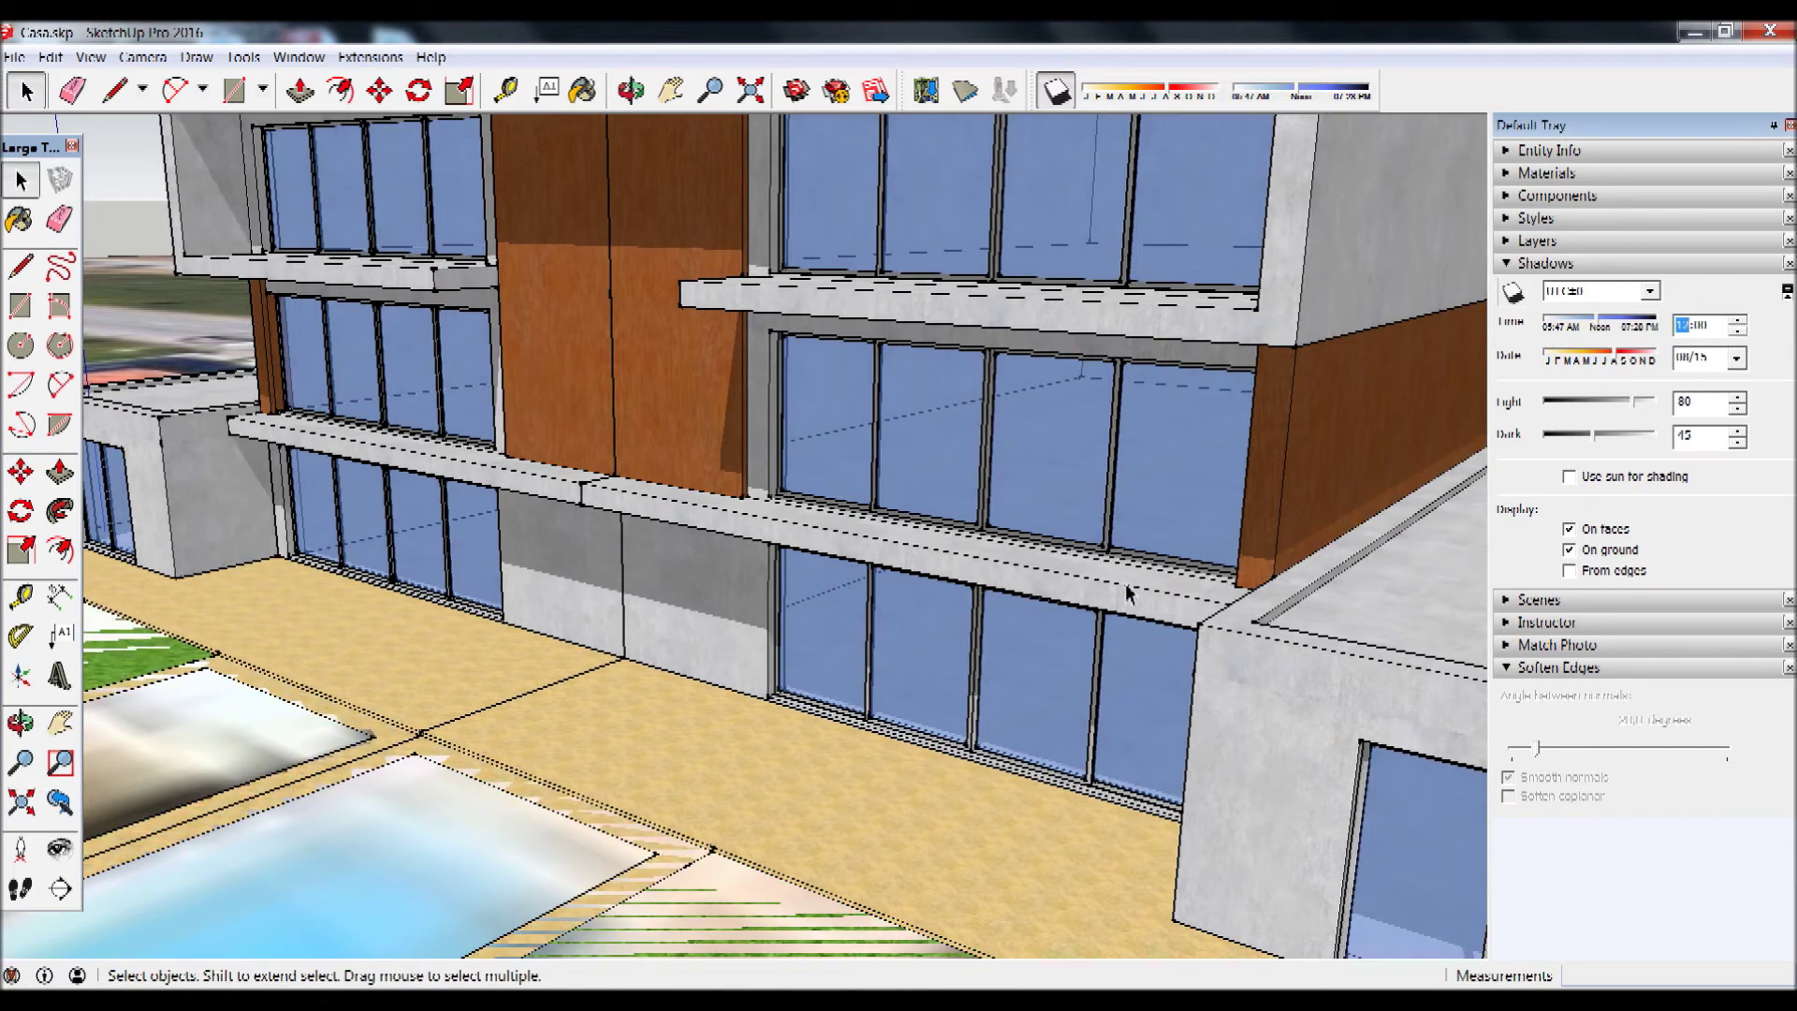
- Open the building group and select the inner window-and-slab group
{"action": "left_click", "coordinate": [1102, 608]}
{"action": "double_click", "coordinate": [1099, 608]}
{"action": "left_click", "coordinate": [1107, 609]}
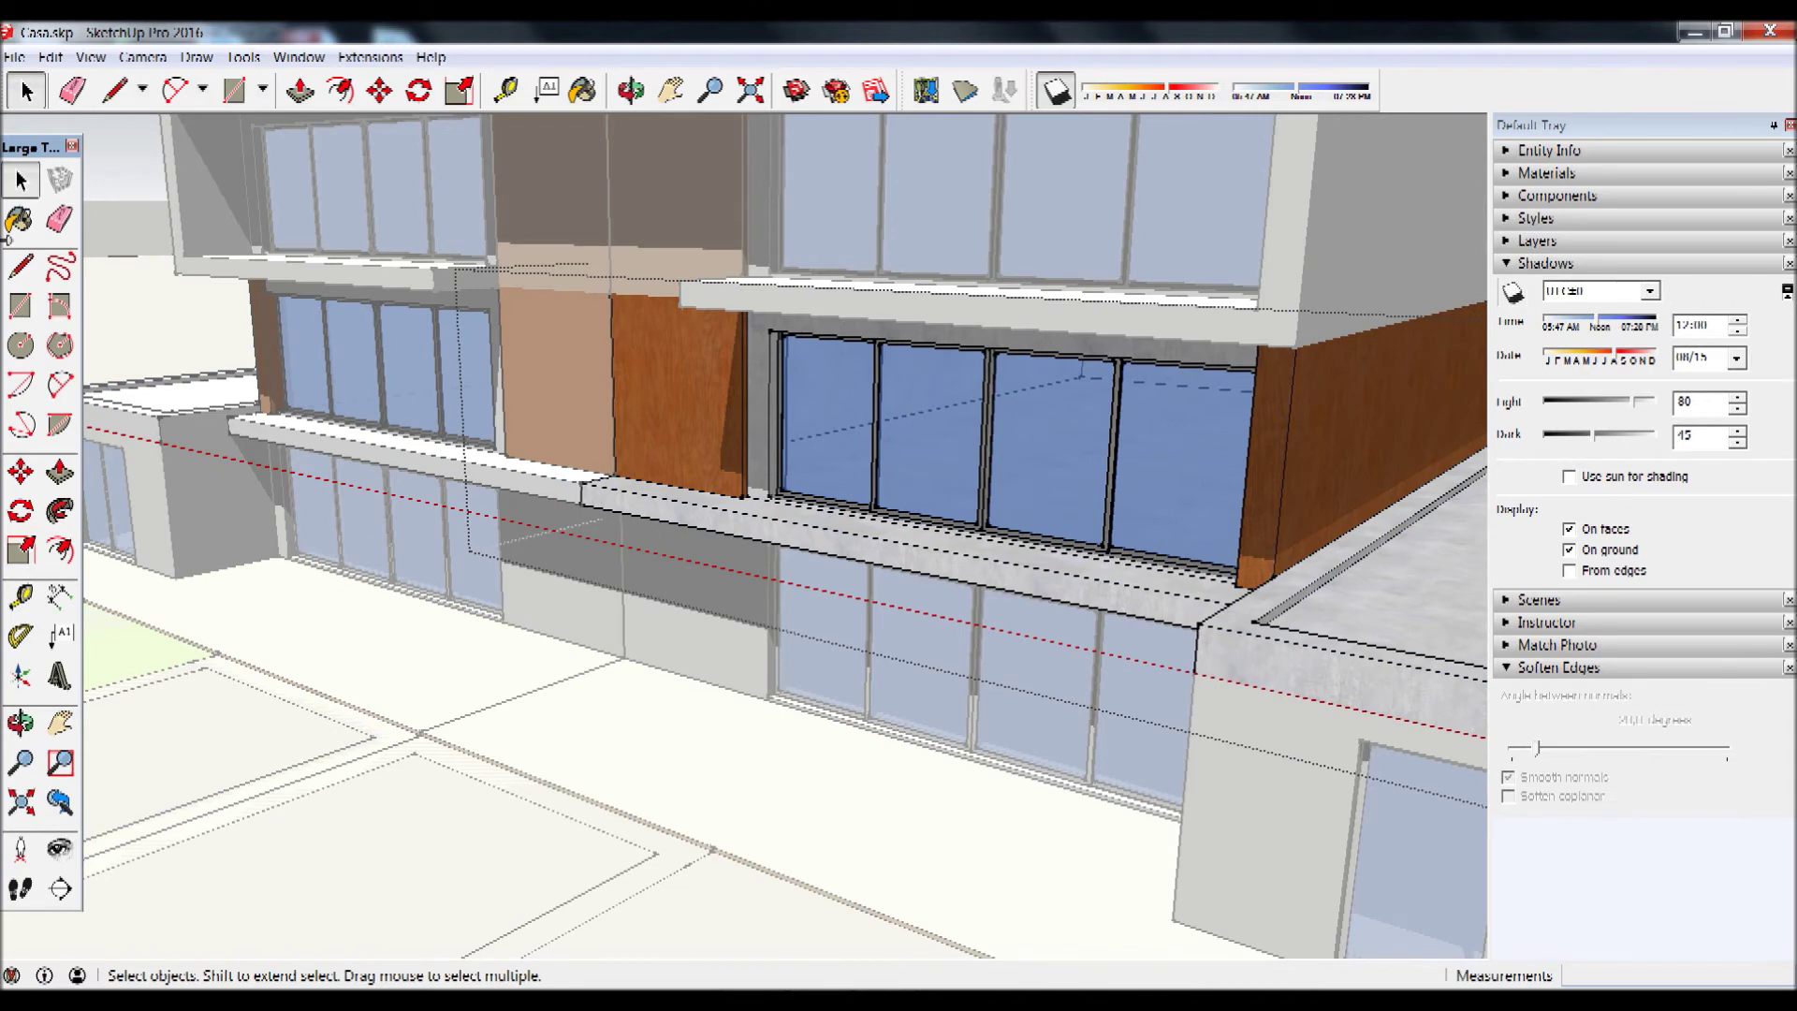
- Push/Pull the middle-floor balcony slab's face further out from the facade, then close the edit
{"action": "key", "text": "p"}
{"action": "left_click", "coordinate": [1046, 599]}
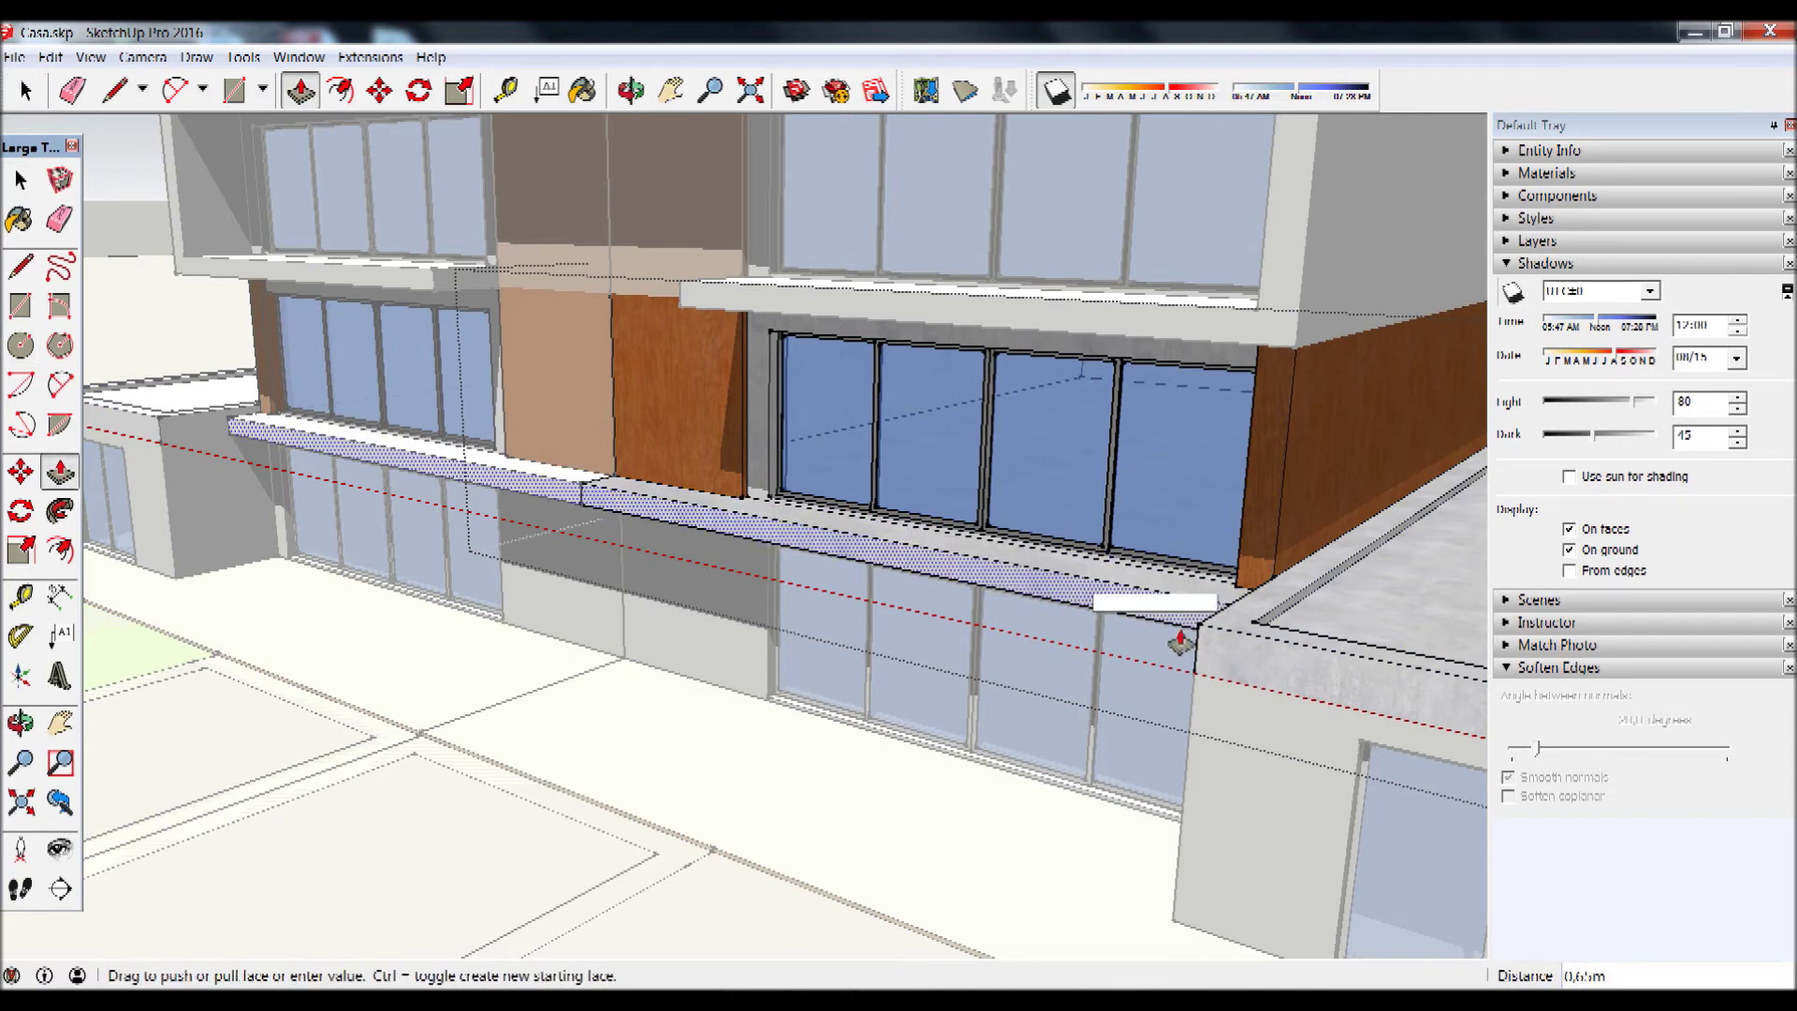
{"action": "left_click", "coordinate": [1239, 641]}
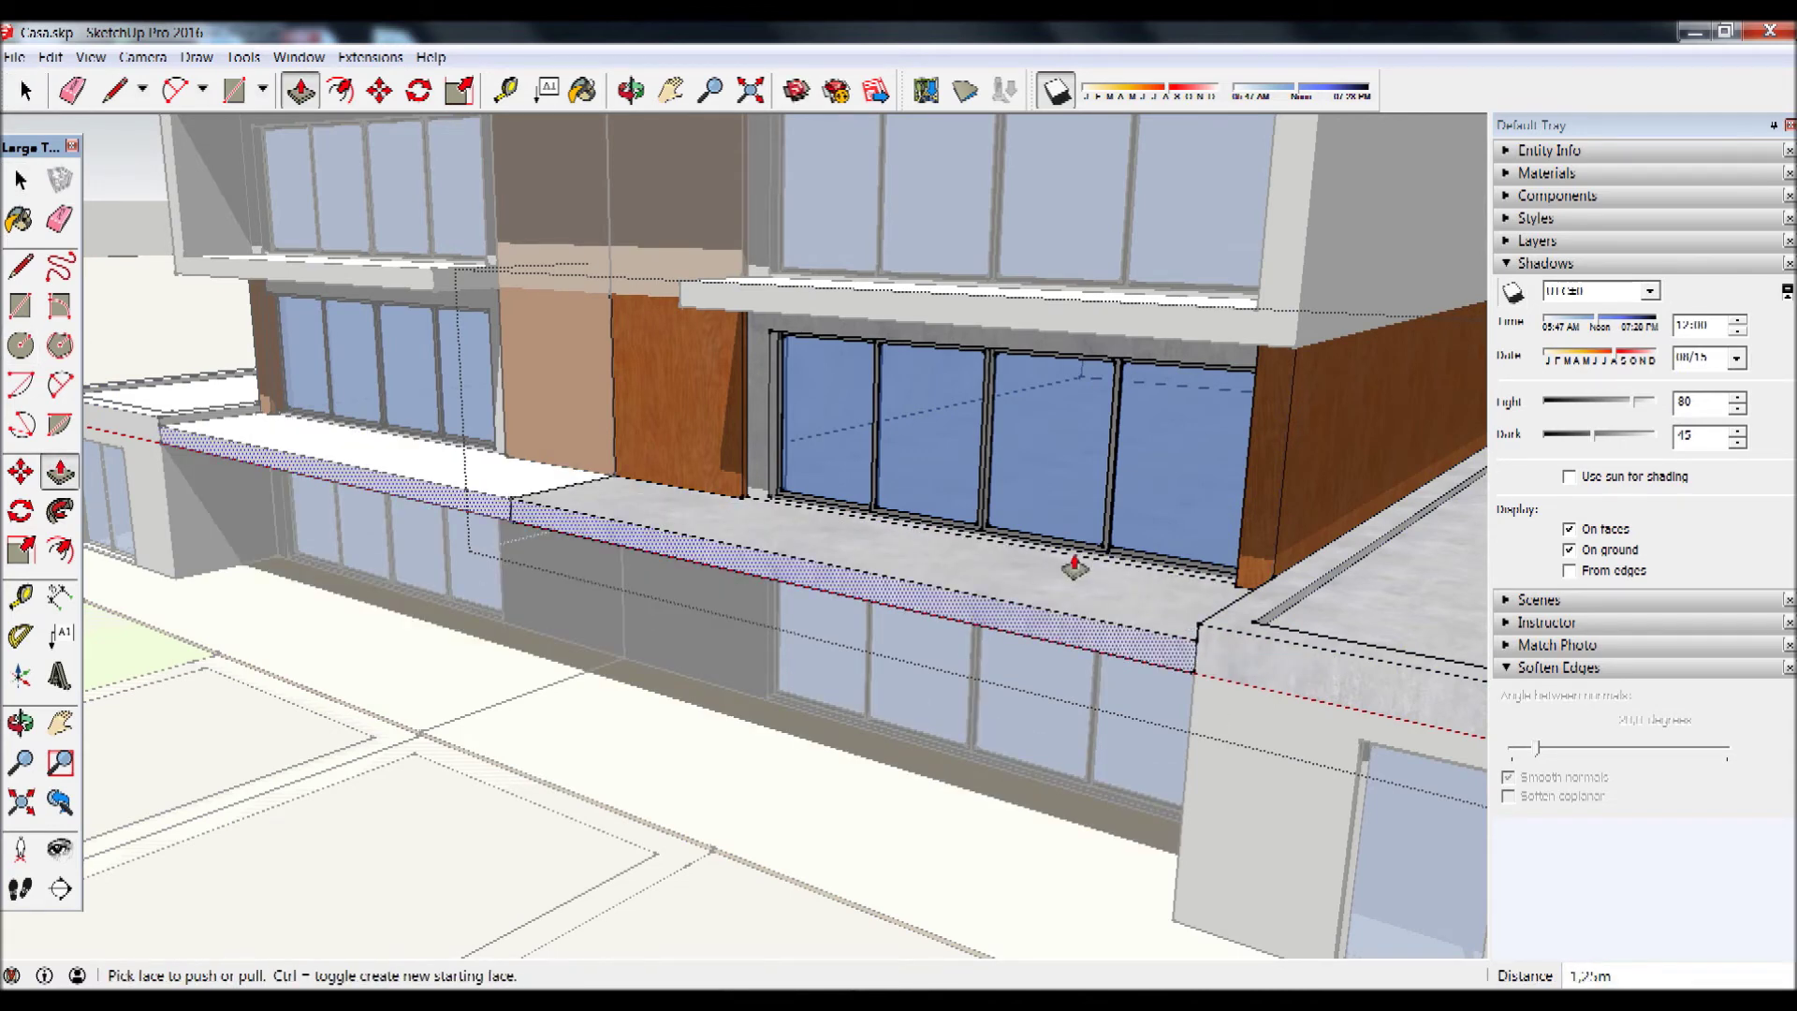
{"action": "left_click", "coordinate": [21, 180]}
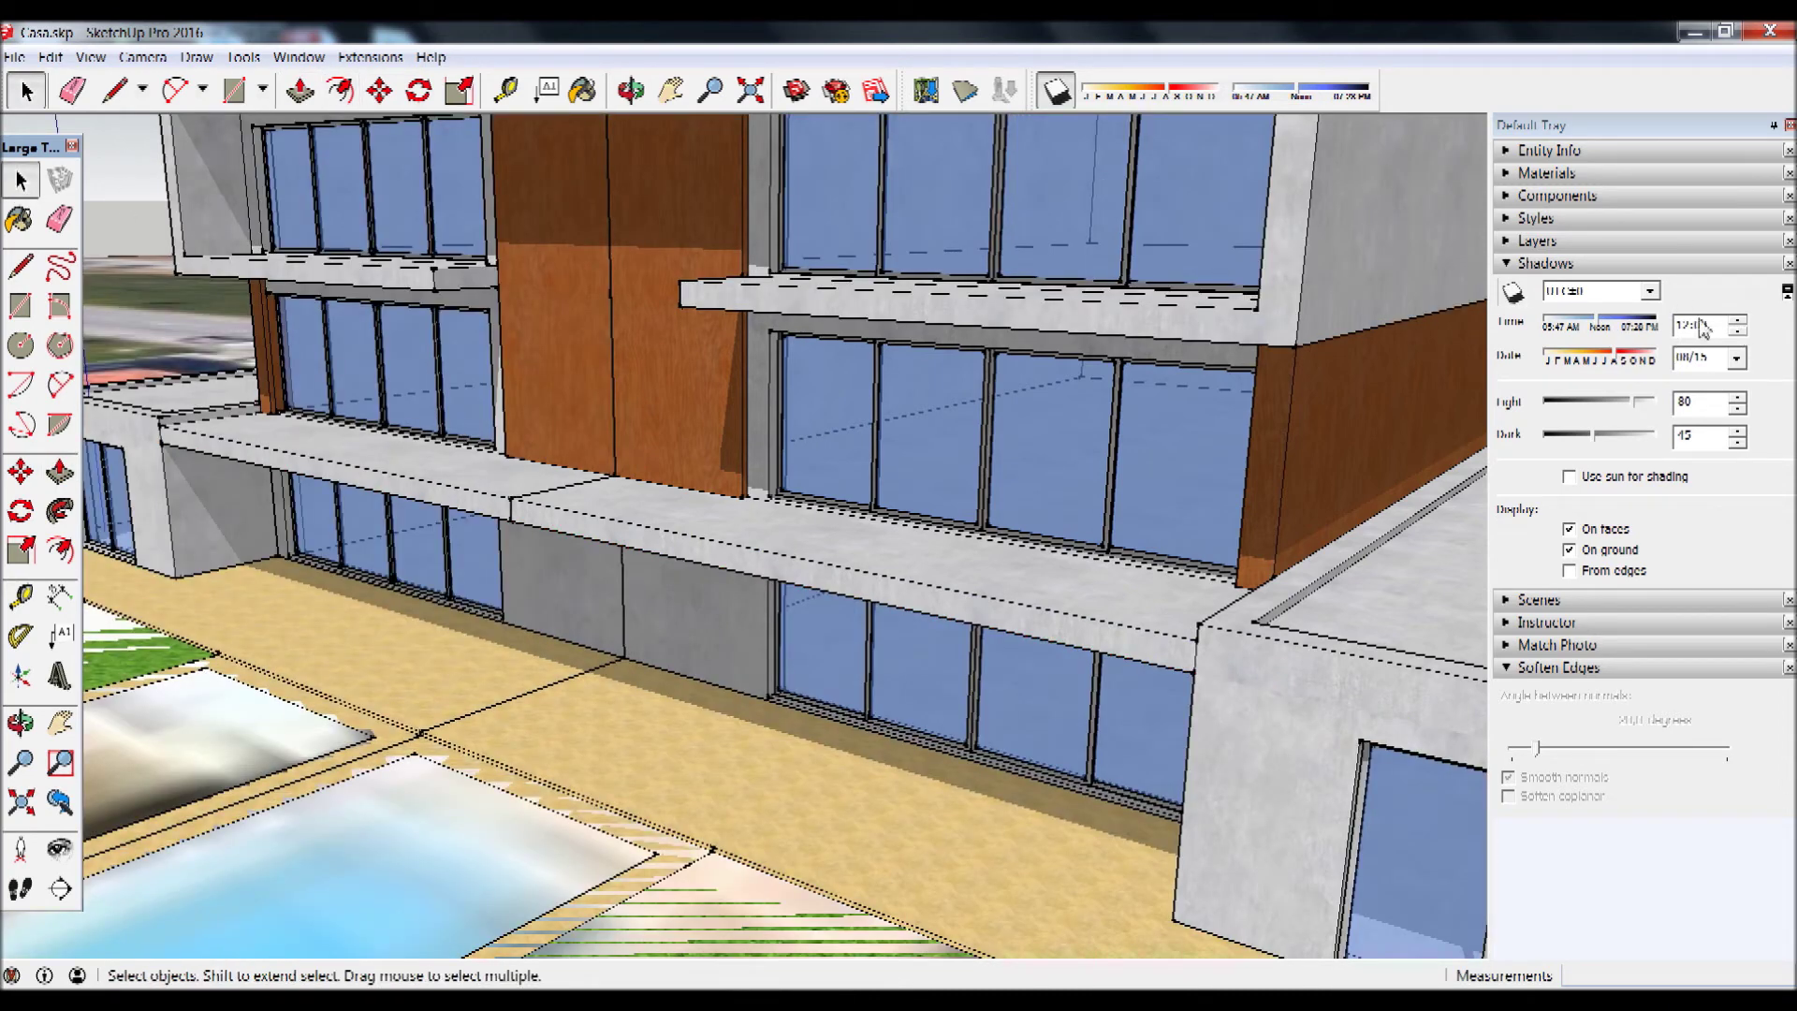
- Move the shadow time several hours earlier to check shade under the extended balcony slab
{"action": "left_click", "coordinate": [1737, 330]}
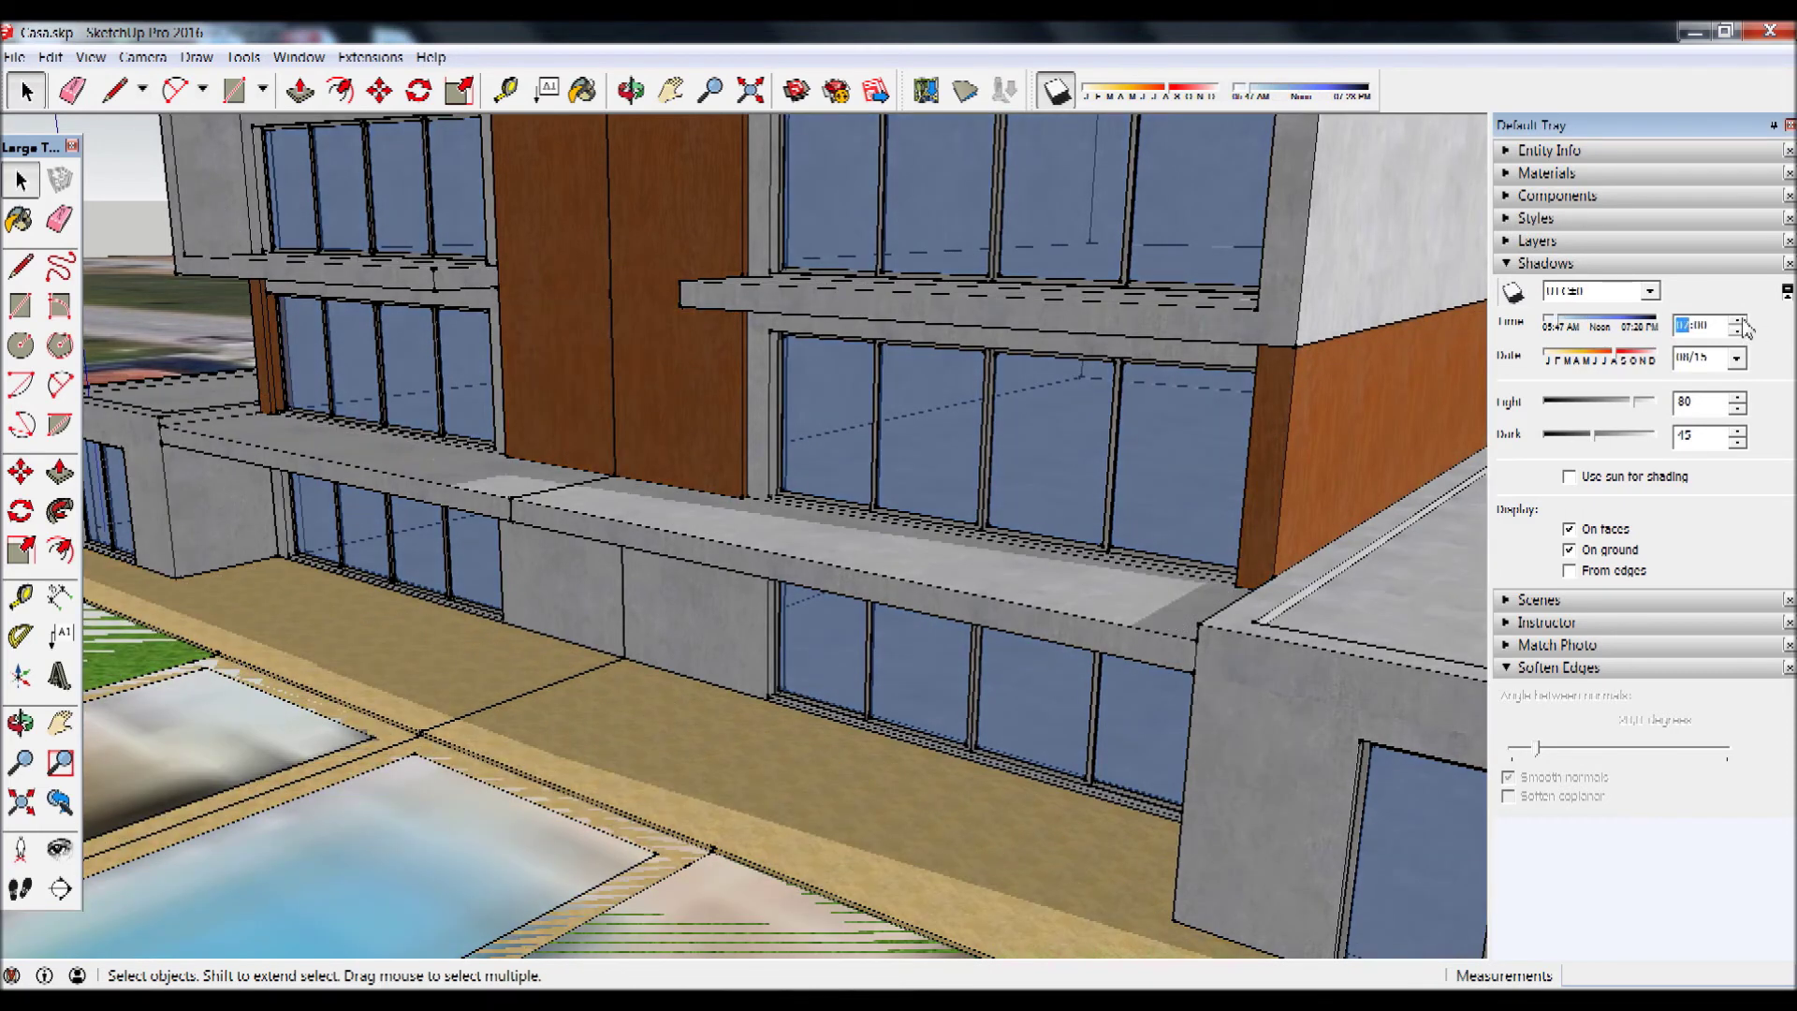
{"action": "left_click", "coordinate": [1742, 327]}
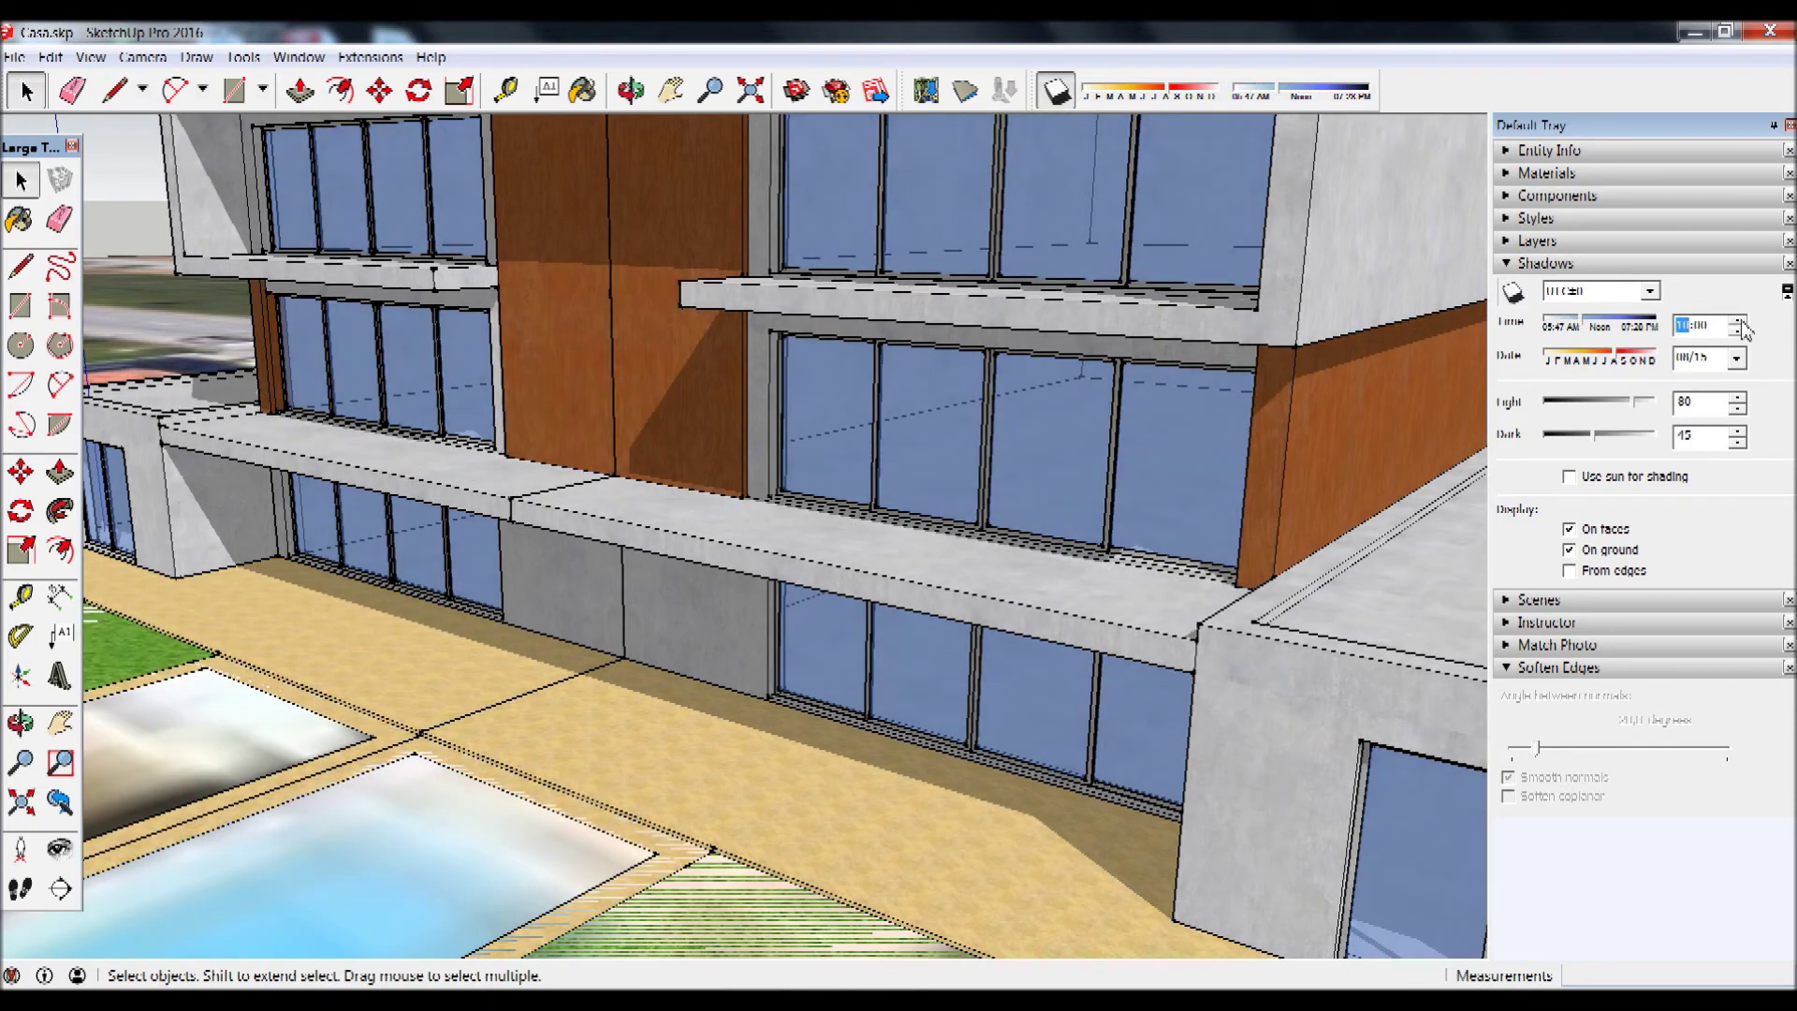
{"action": "left_click", "coordinate": [1743, 328]}
{"action": "left_click", "coordinate": [1742, 328]}
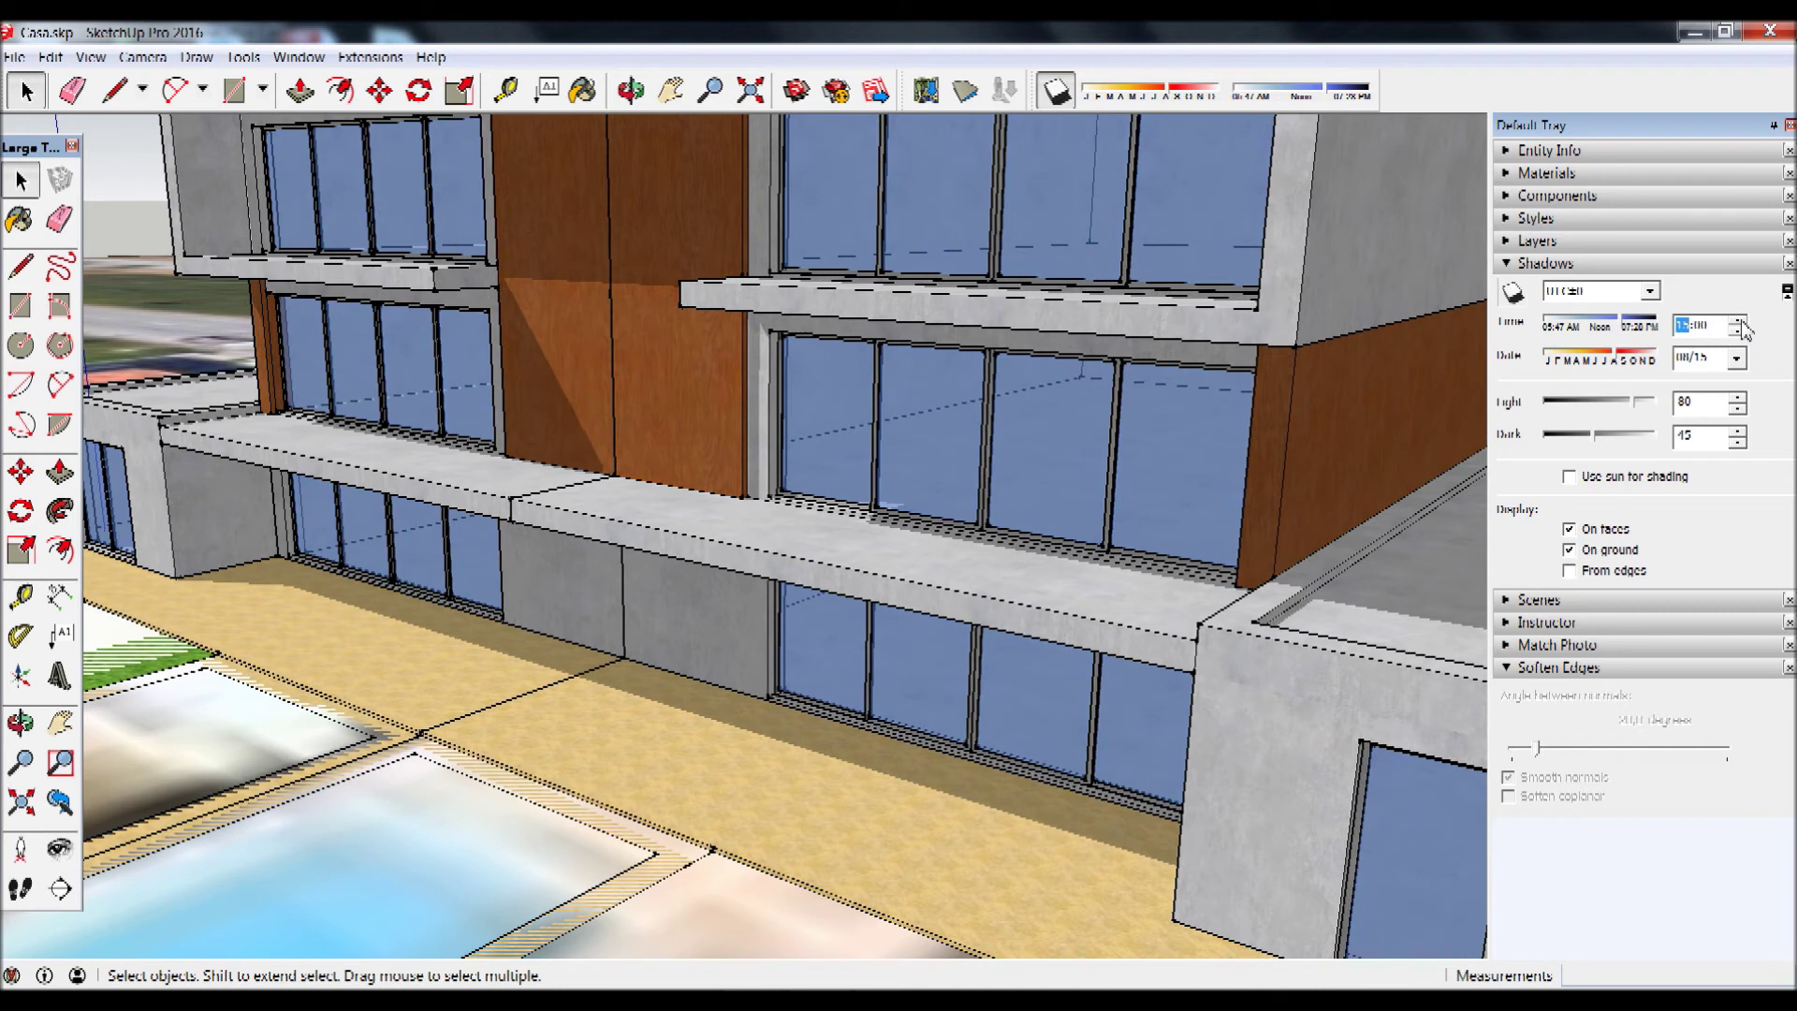
{"action": "left_click", "coordinate": [1742, 327]}
{"action": "left_click", "coordinate": [750, 90]}
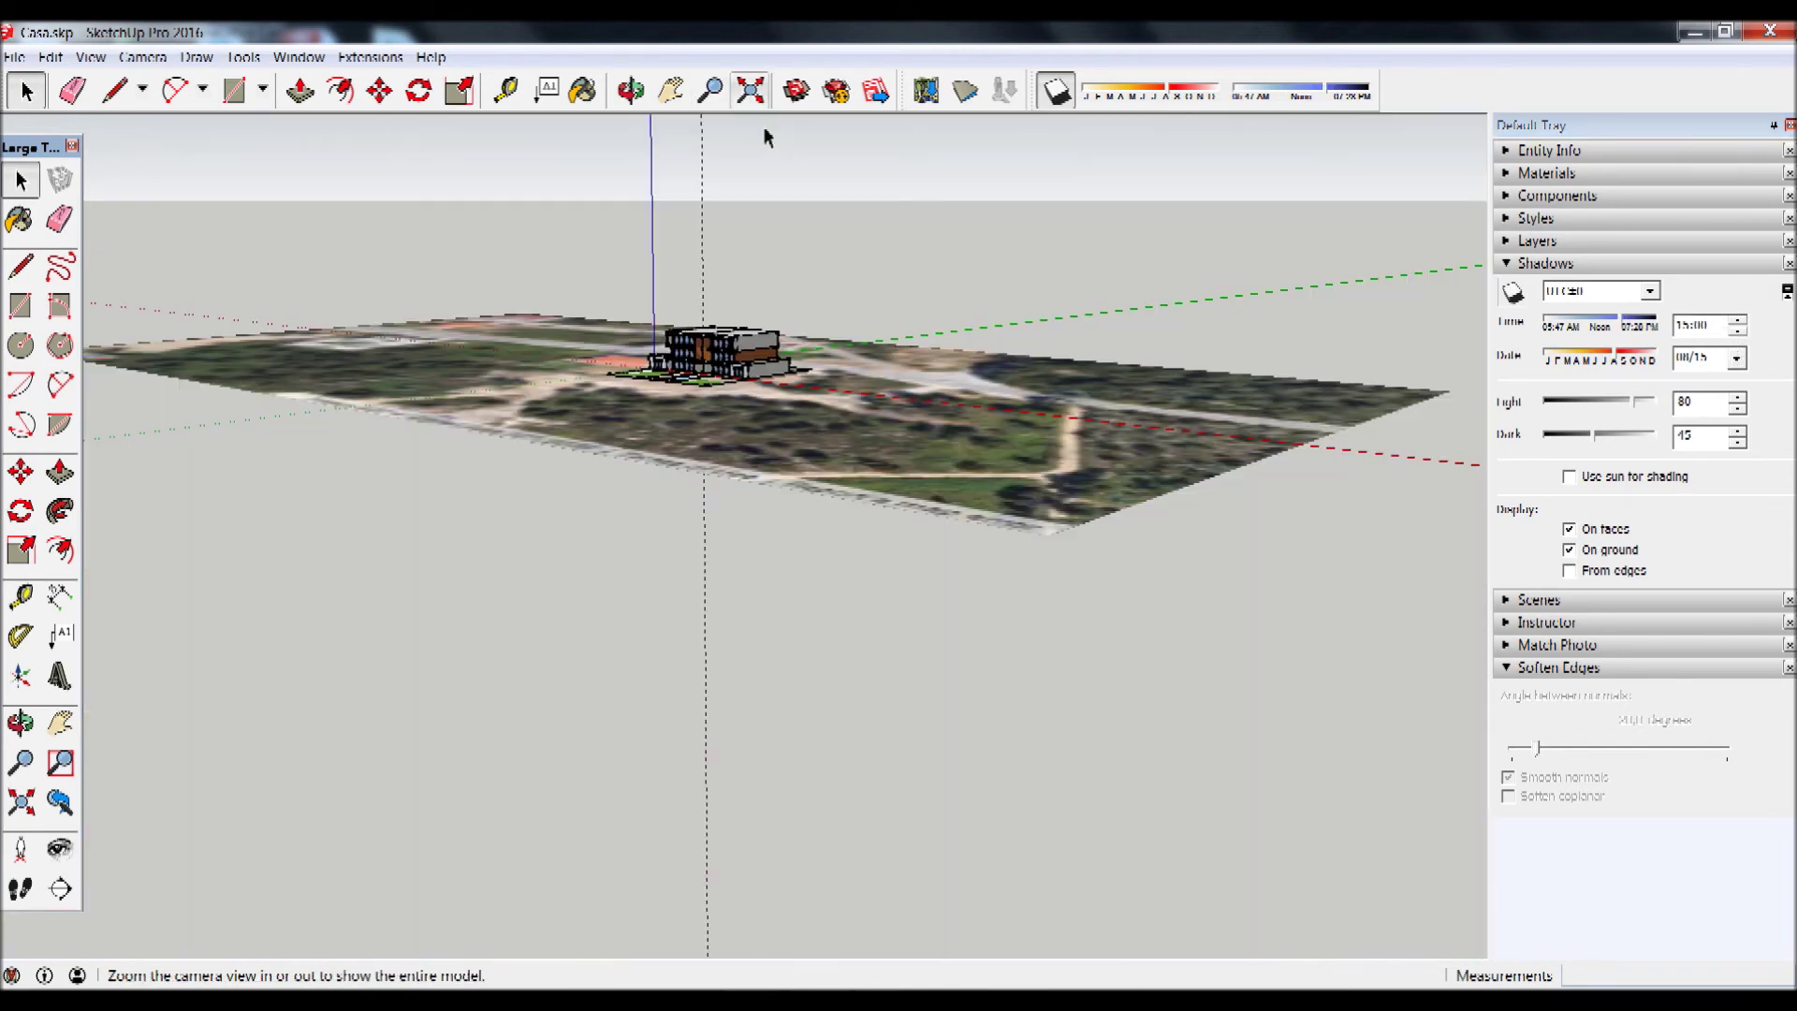
- Zoom in and orbit around the house to review the extended balconies and shadows across the site
{"action": "scroll", "coordinate": [730, 336], "scroll_direction": "up", "scroll_amount": 5}
{"action": "scroll", "coordinate": [697, 448], "scroll_direction": "up", "scroll_amount": 3}
{"action": "middle_click_drag", "start_coordinate": [695, 448], "coordinate": [673, 251]}
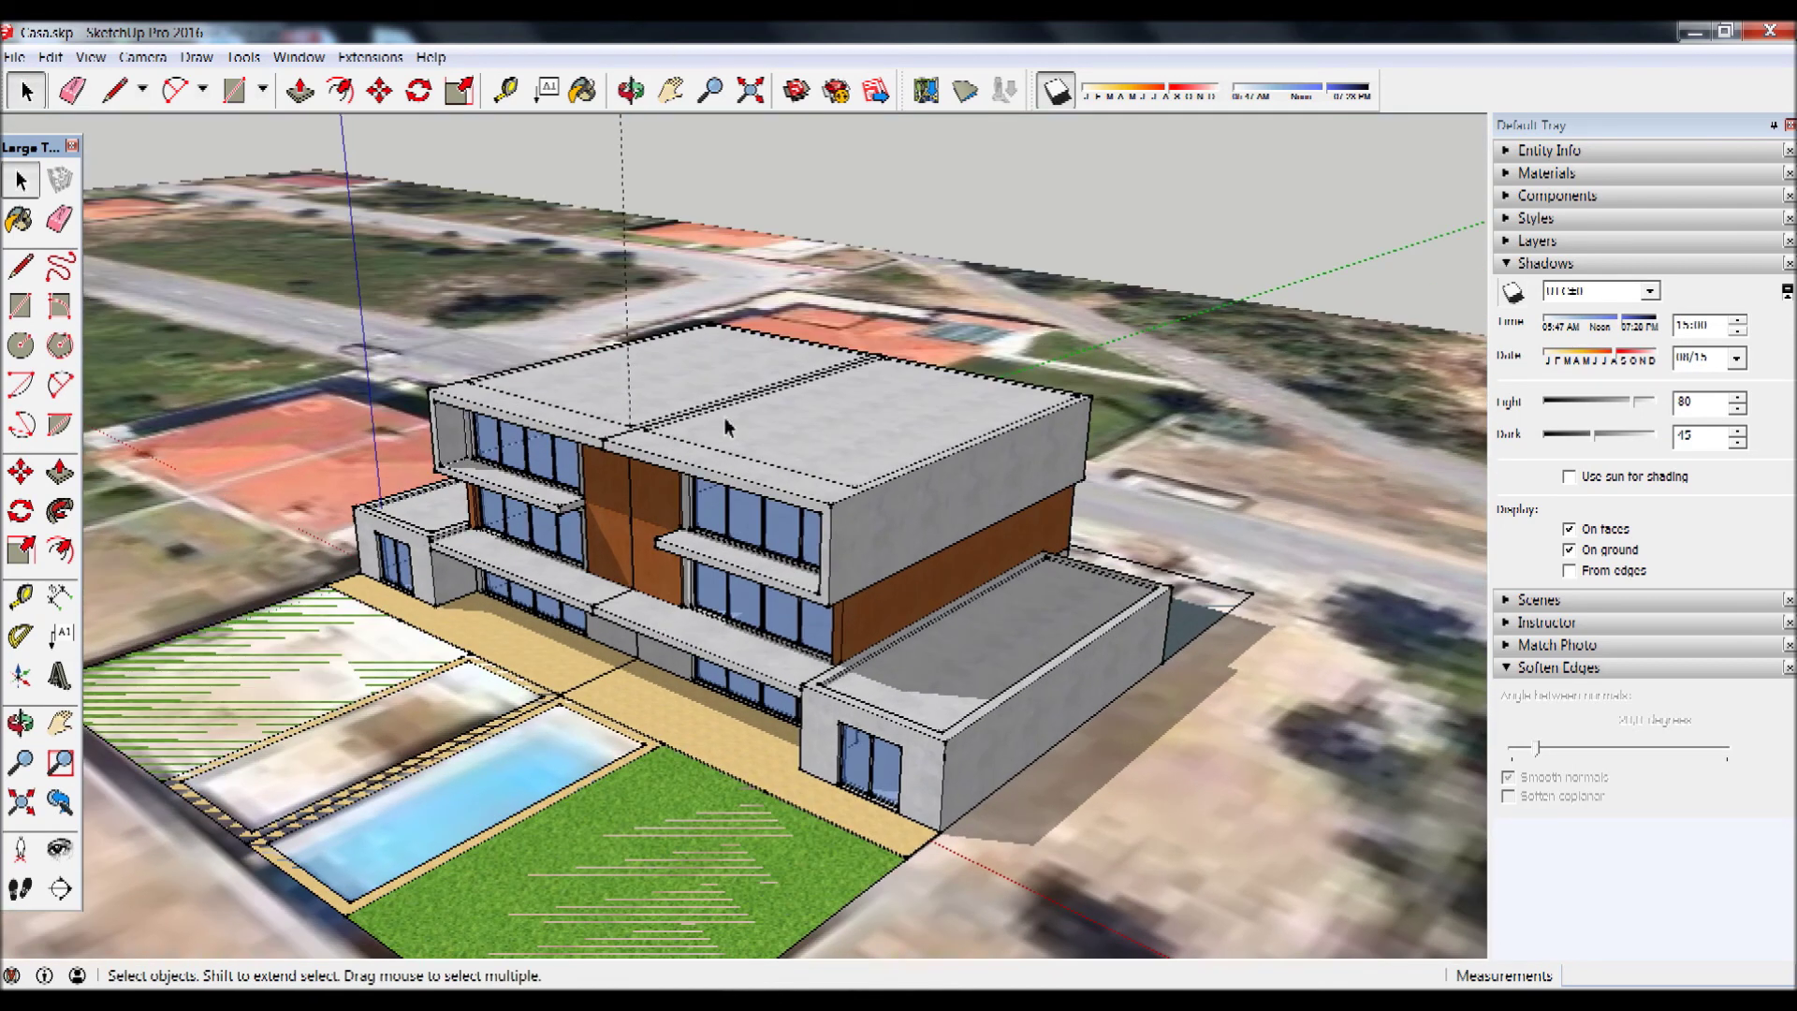
{"action": "middle_click_drag", "start_coordinate": [728, 430], "coordinate": [842, 291]}
{"action": "scroll", "coordinate": [843, 290], "scroll_direction": "up", "scroll_amount": 2}
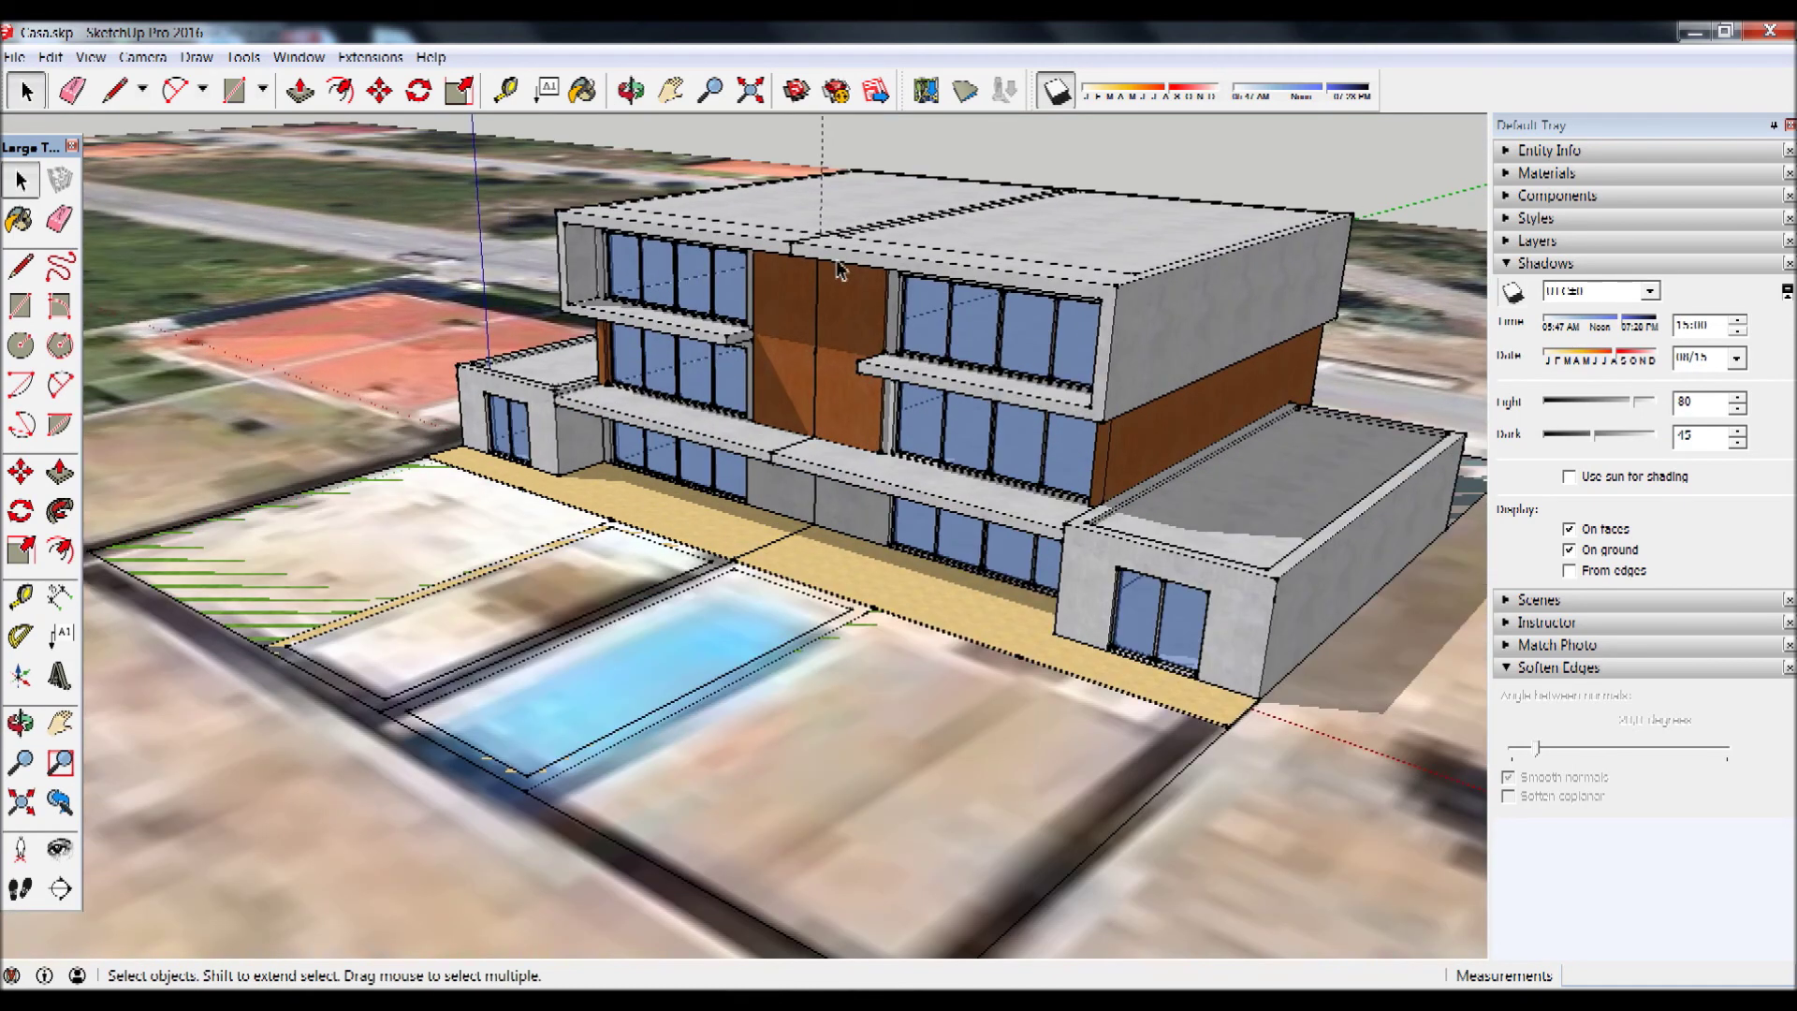
{"action": "middle_click_drag", "start_coordinate": [889, 254], "coordinate": [895, 318]}
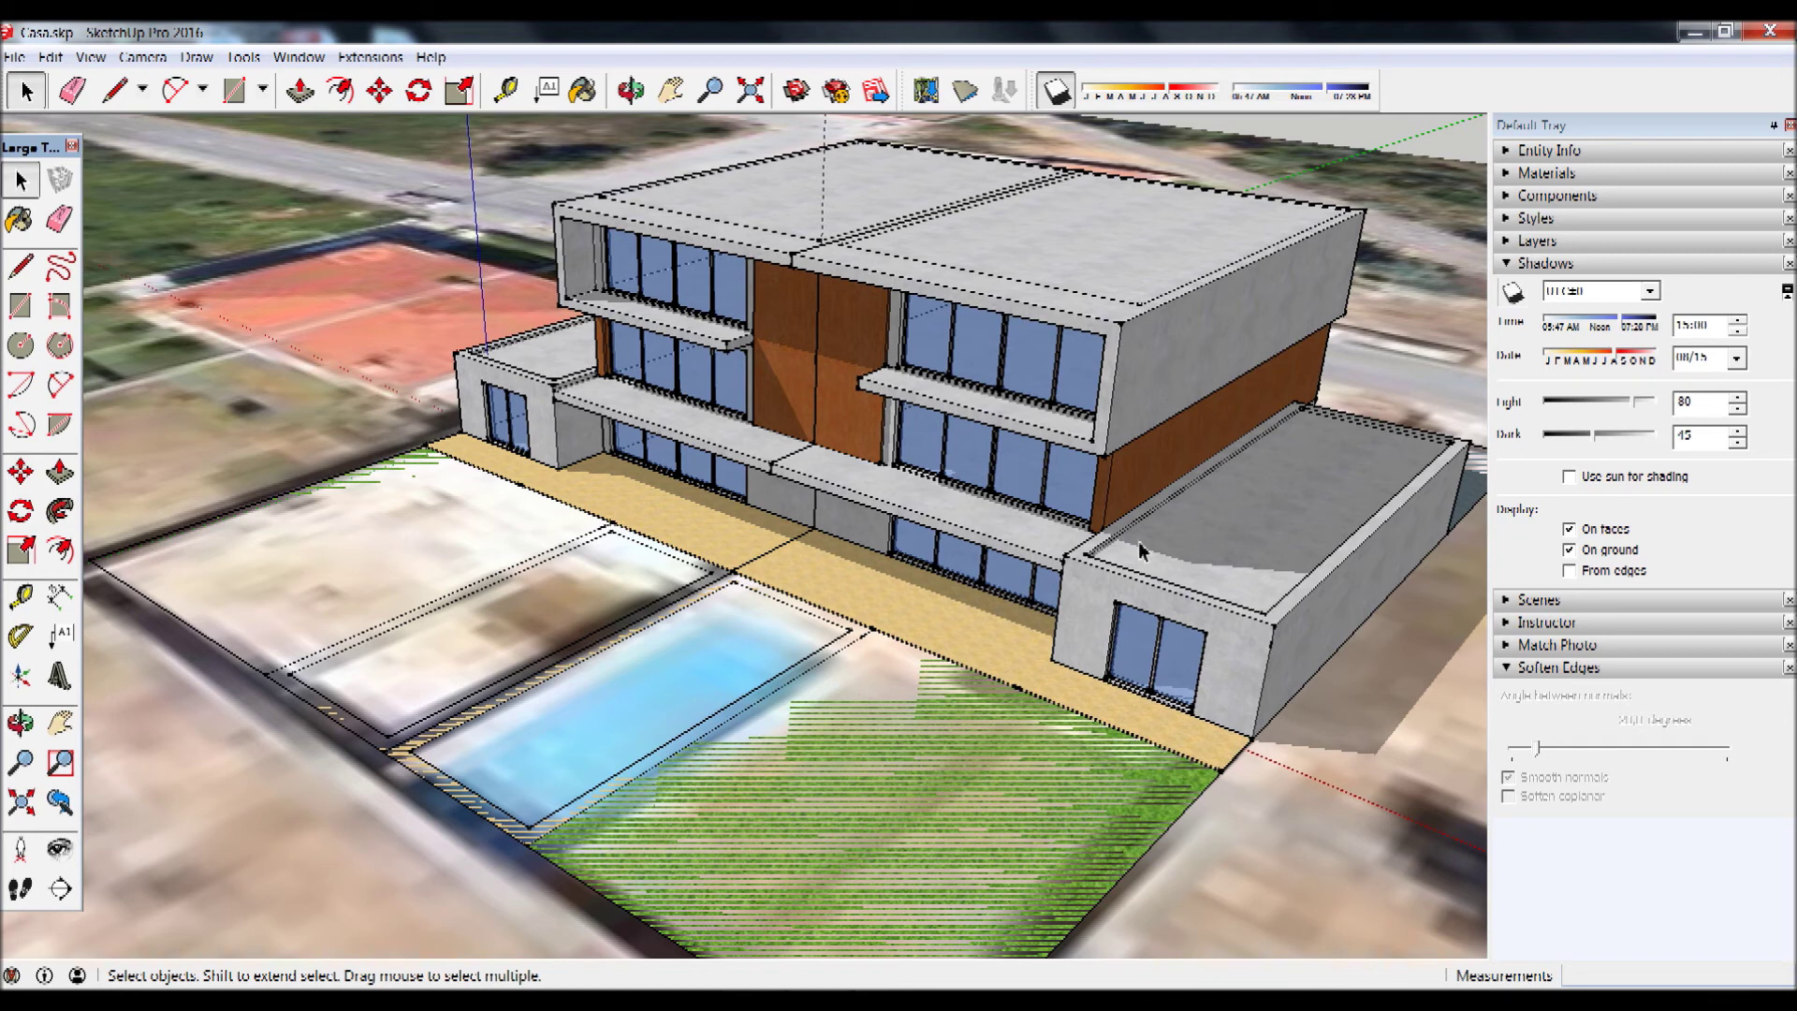
{"action": "mouse_move", "coordinate": [1227, 273]}
{"action": "middle_mouse_down"}
{"action": "mouse_move", "coordinate": [1188, 291]}
{"action": "mouse_move", "coordinate": [1206, 301]}
{"action": "middle_mouse_up"}
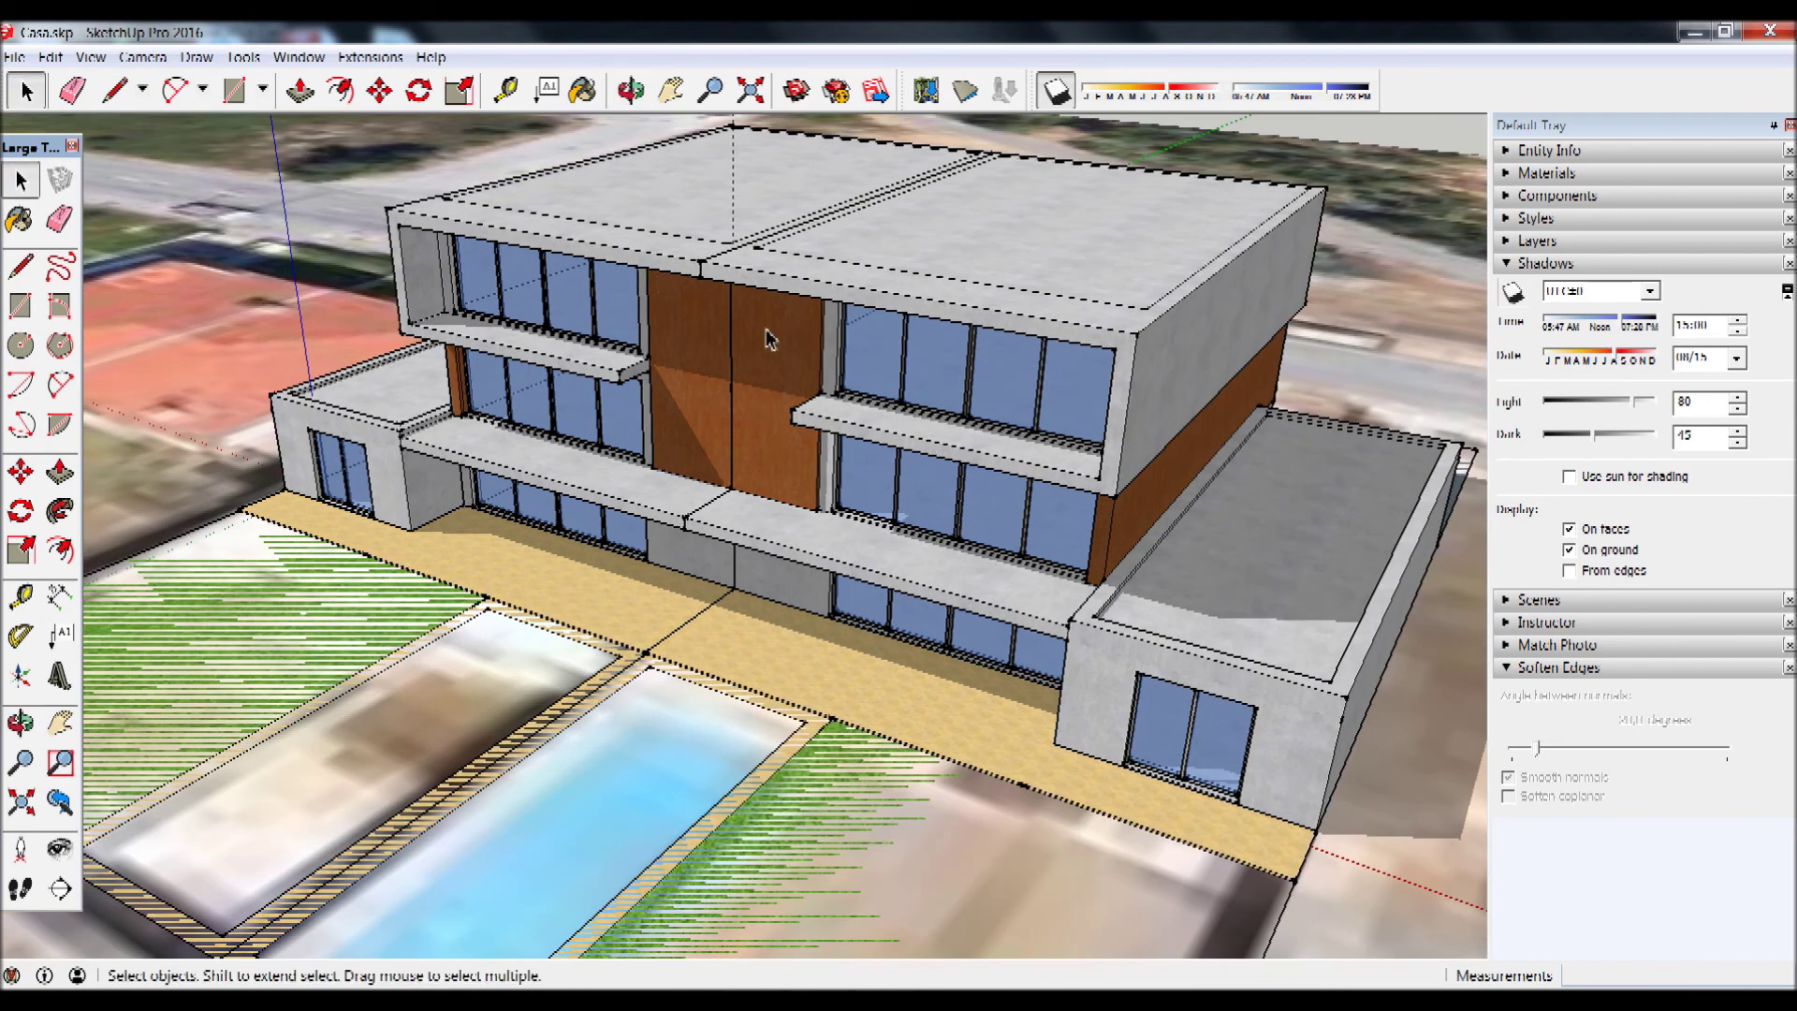